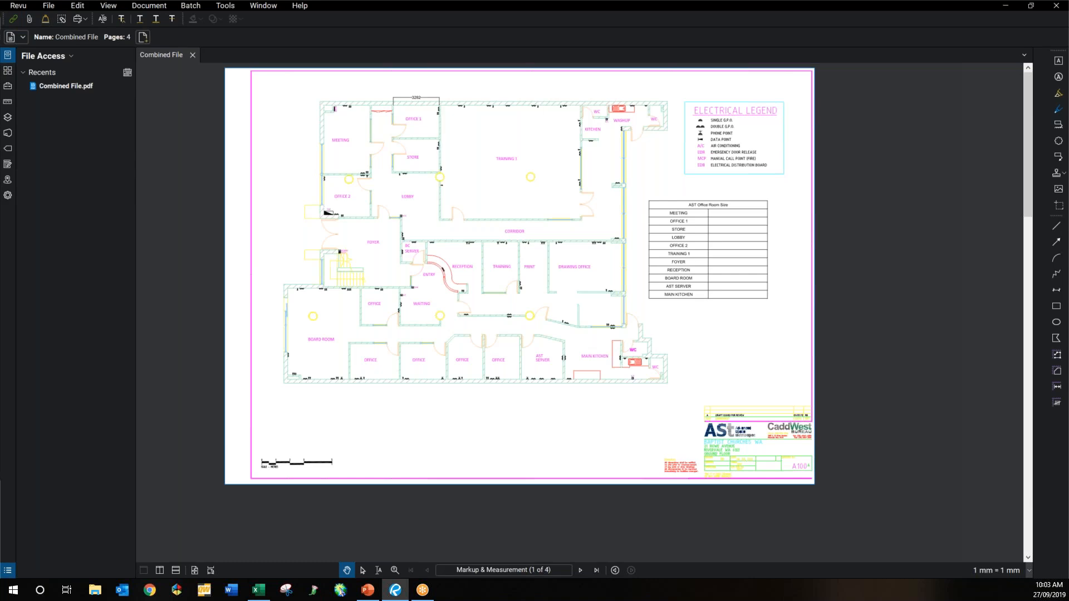
Step: Check the Revu version and licence details, then close the details window
left_click(23, 7)
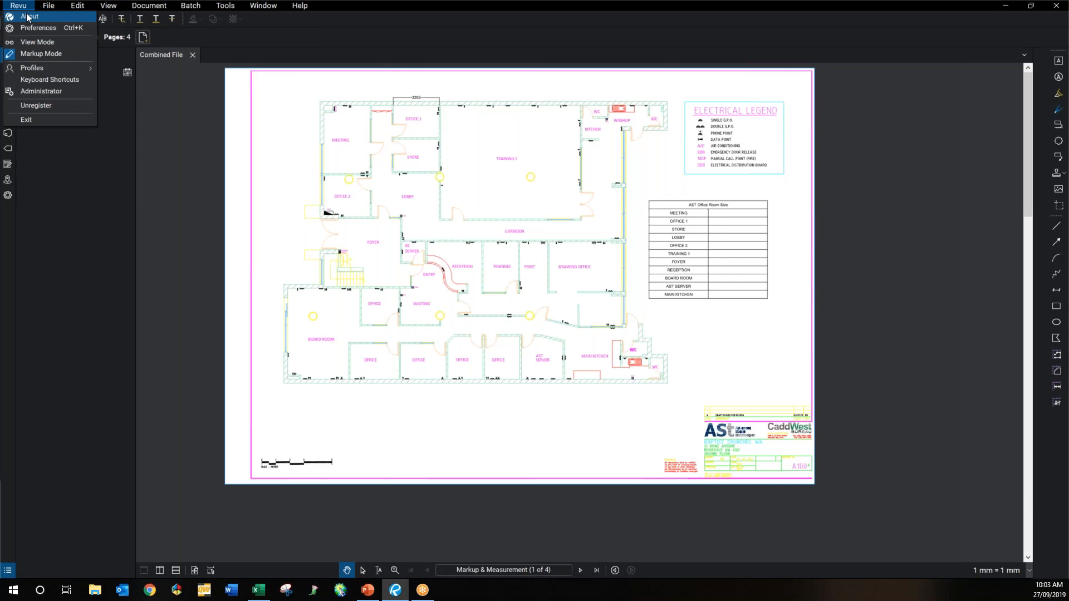
left_click(27, 17)
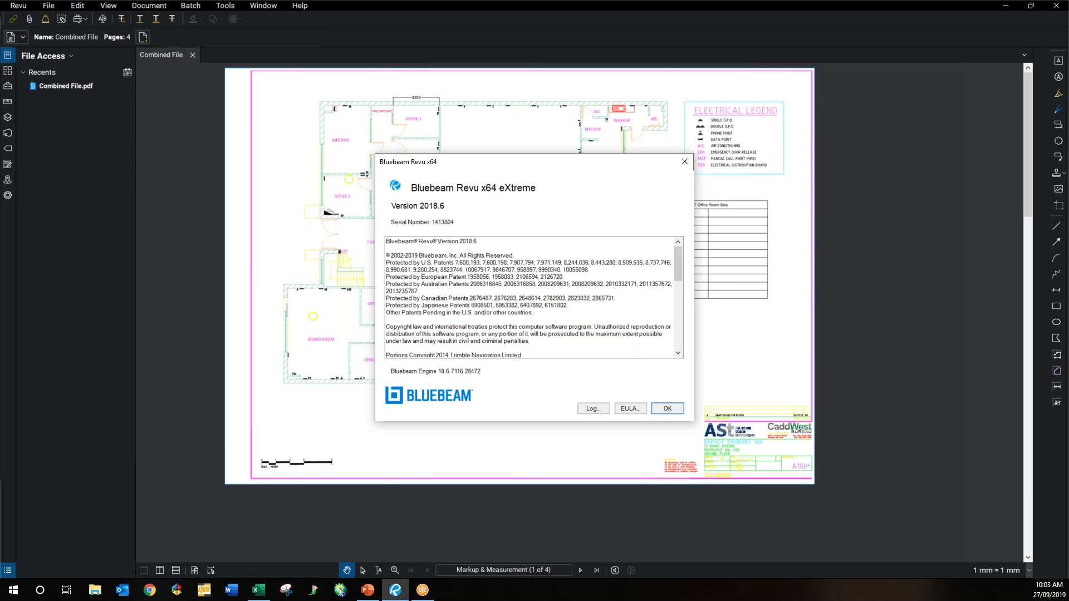
left_click(667, 408)
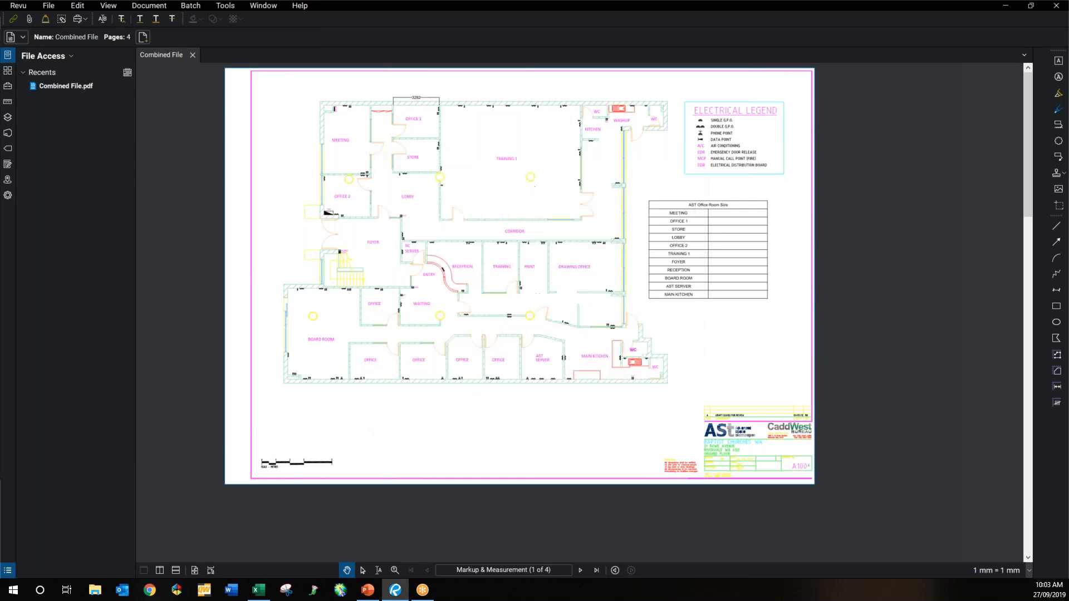
Step: Launch Revu Tutorials from Help, then close the Markup Tools tutorial tab
left_click(299, 5)
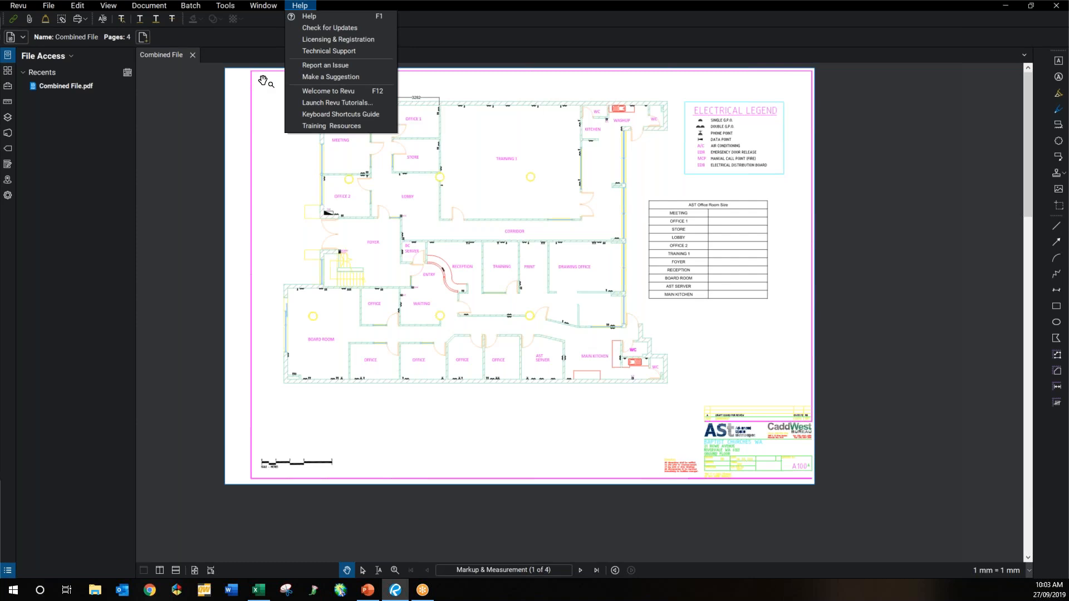
left_click(328, 103)
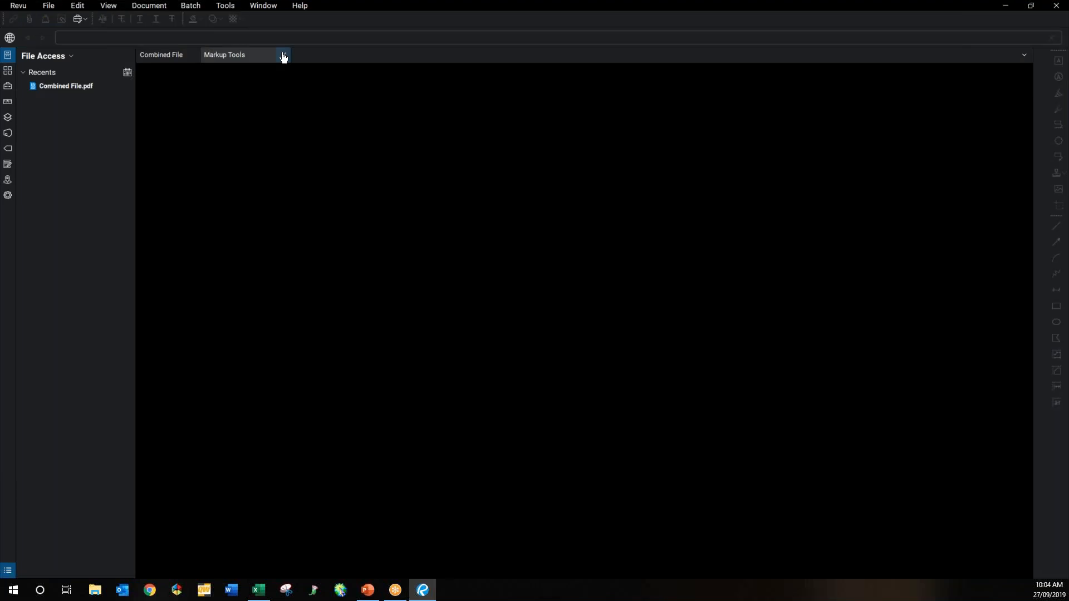
left_click(284, 56)
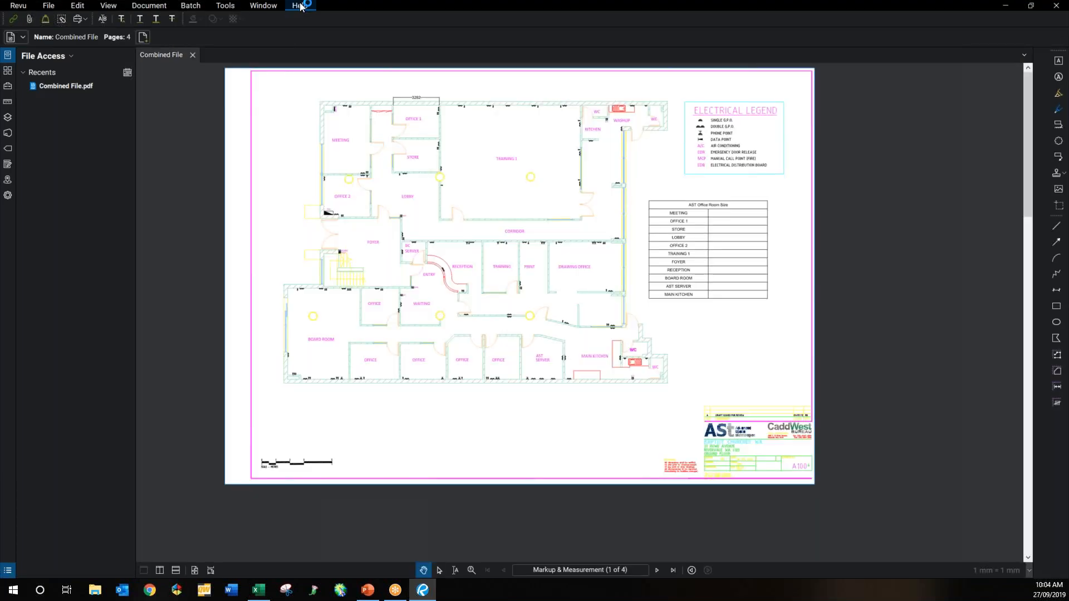
Step: Run Help > Check for Updates, close the results tab, and show page thumbnails
left_click(300, 5)
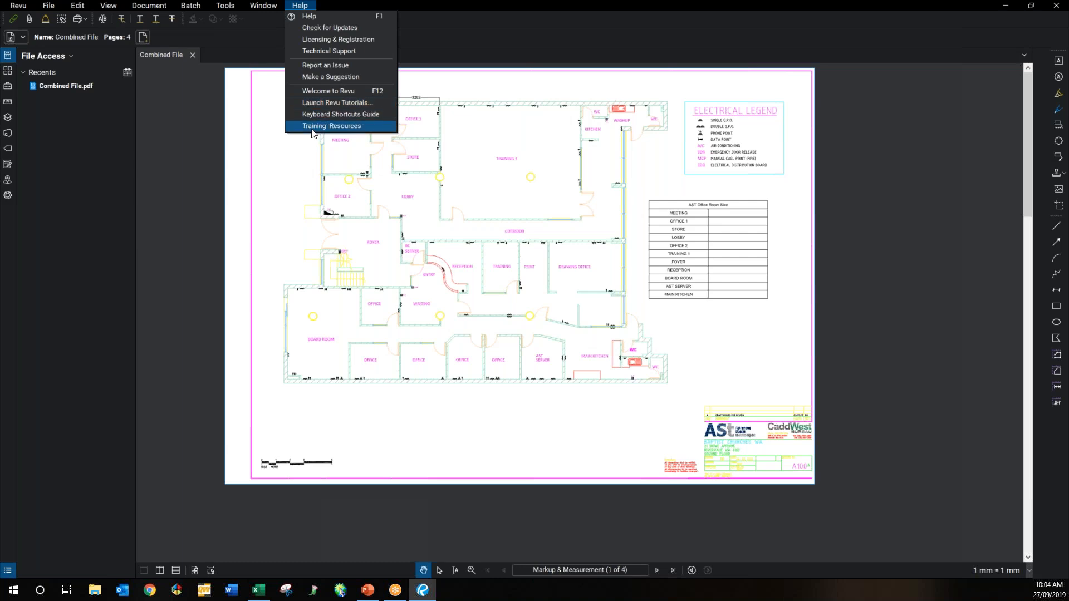
left_click(321, 27)
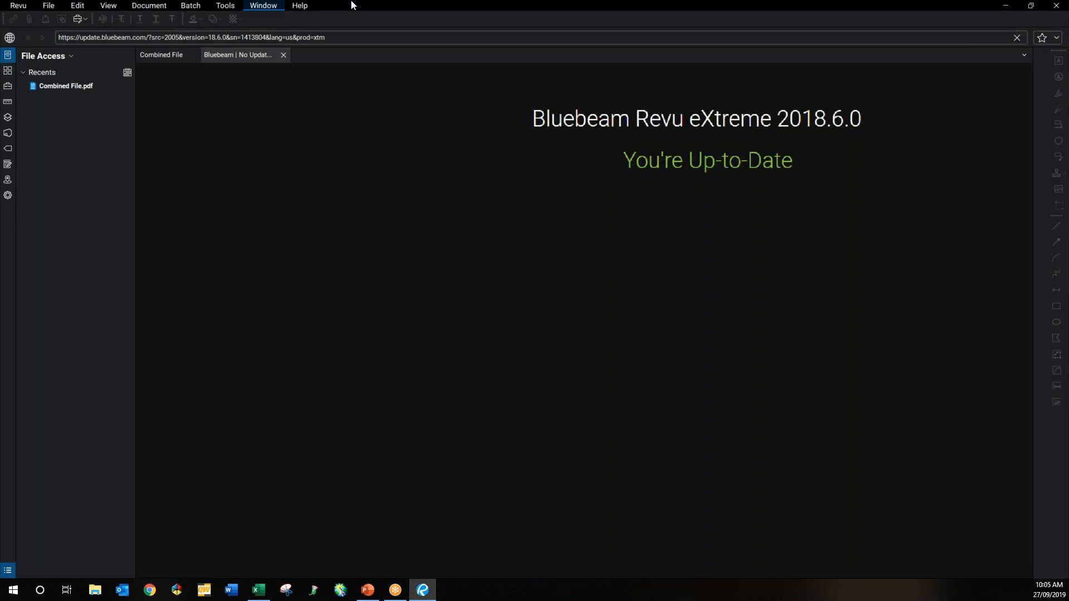
left_click(283, 55)
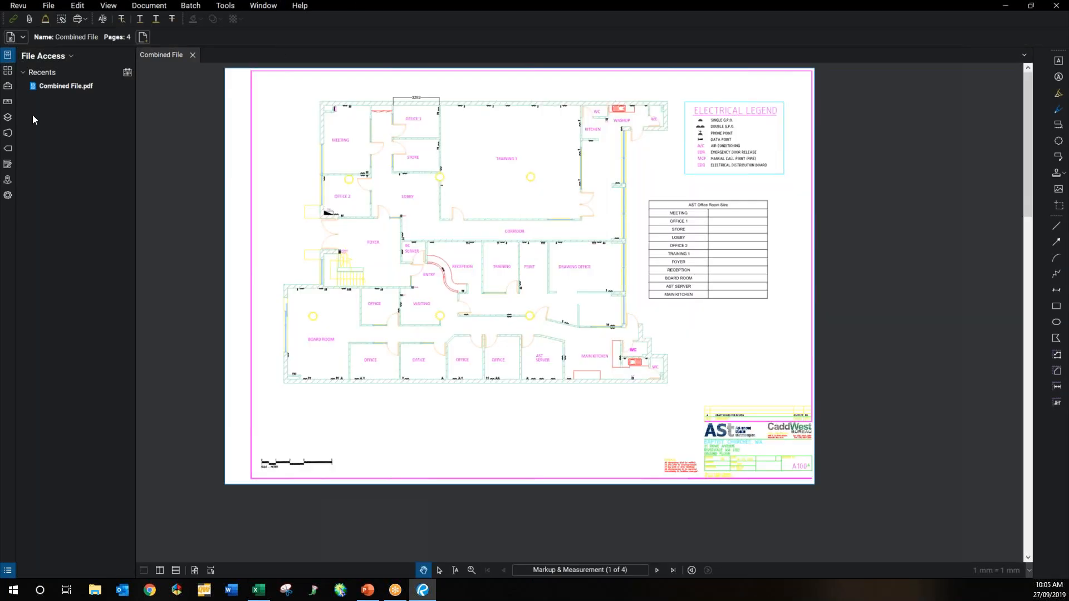
left_click(5, 73)
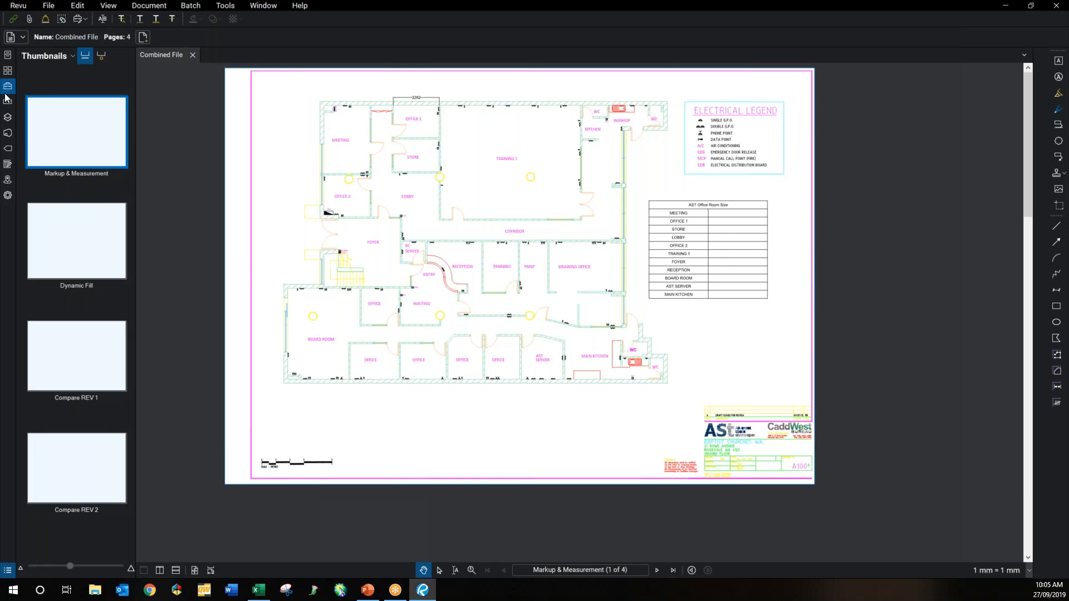
Step: Show the Tool Chest's Measurements scale (1 mm = 1 mm) and switch to Scrolling Pages layout
left_click(6, 88)
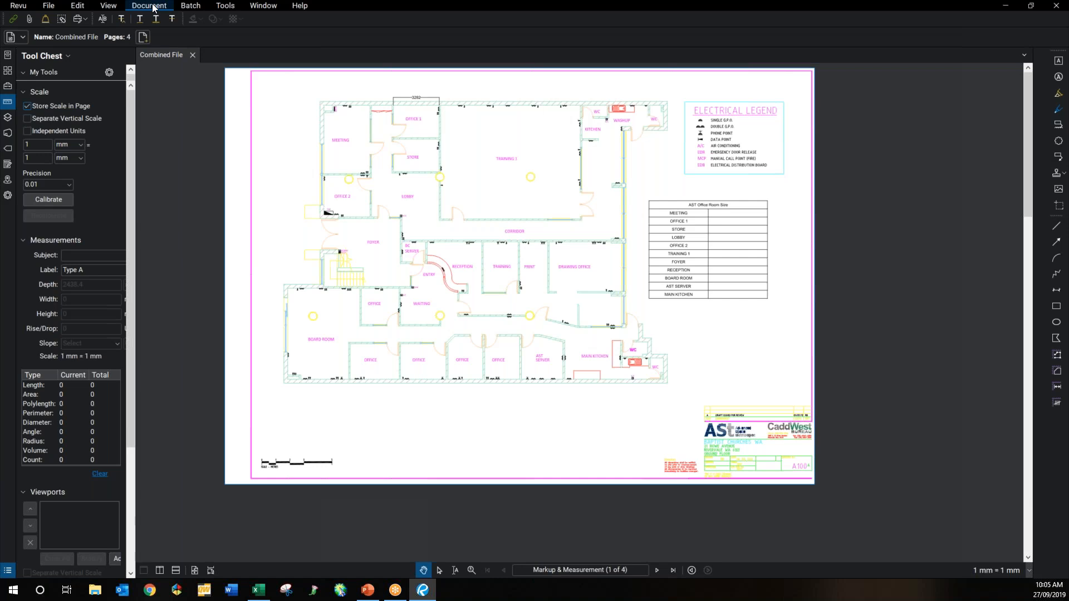
left_click(149, 5)
left_click(454, 419)
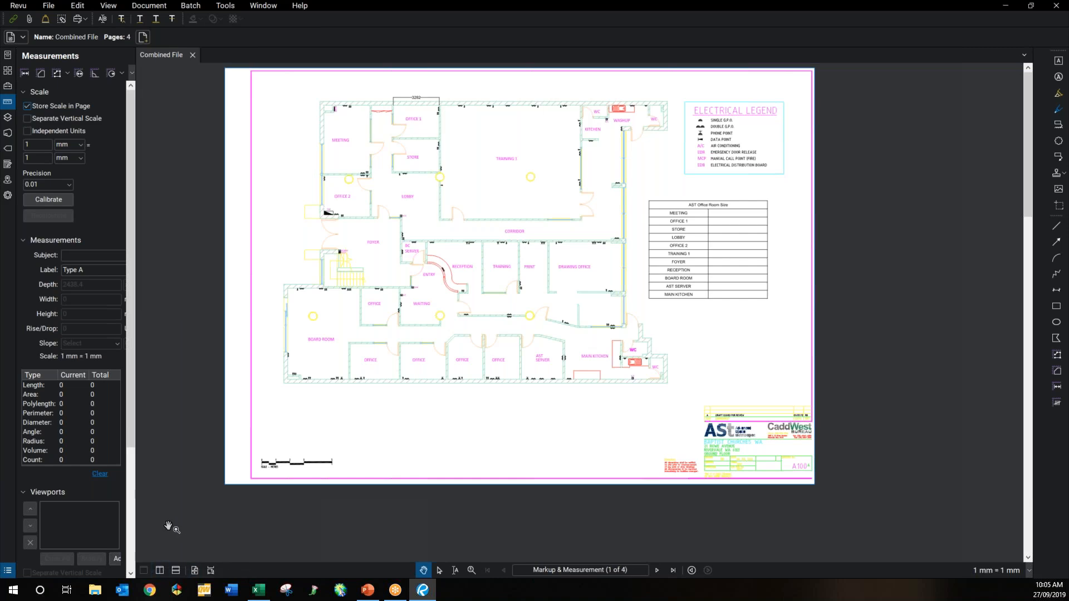
left_click(210, 571)
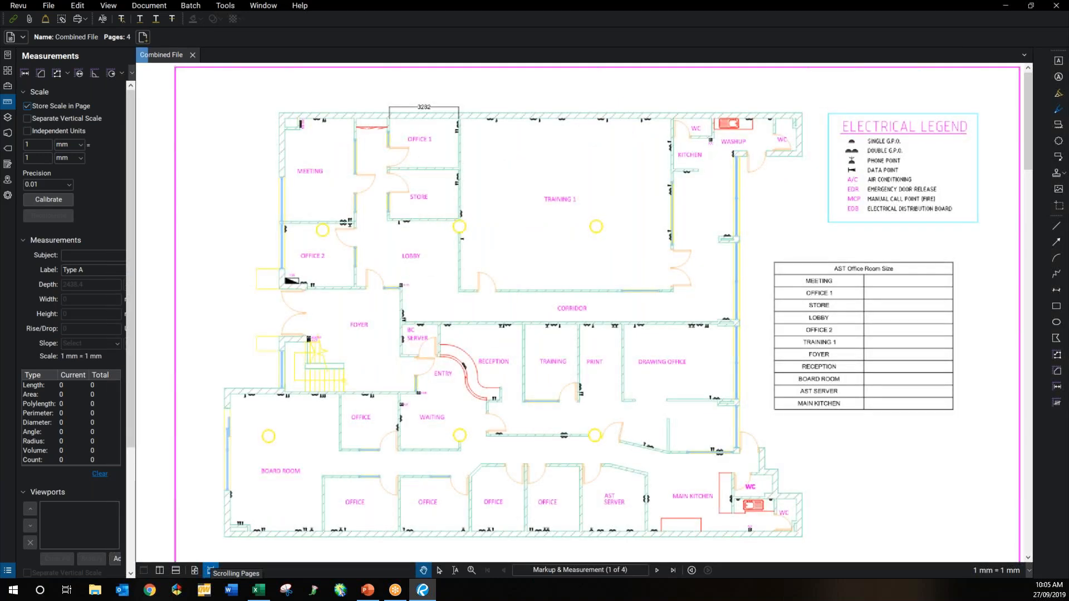
Step: Bring page 2, Dynamic Fill, into view with its 24.4687 mm = 3282 mm floor plan
scroll(279, 420, "down", 3)
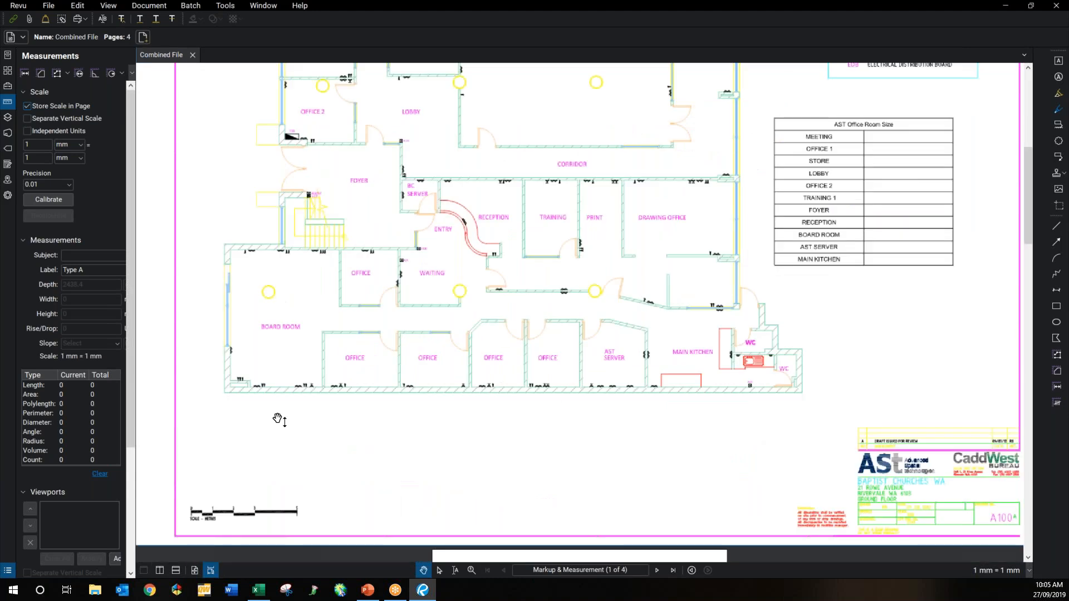
scroll(278, 420, "down", 10)
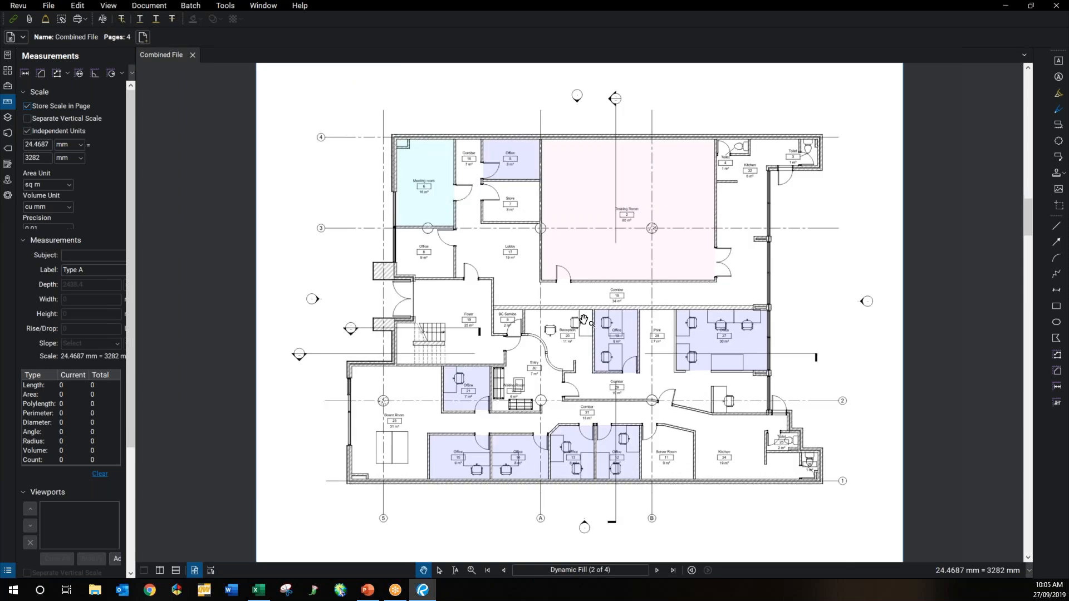
scroll(583, 319, "up", 1)
scroll(583, 319, "down", 1)
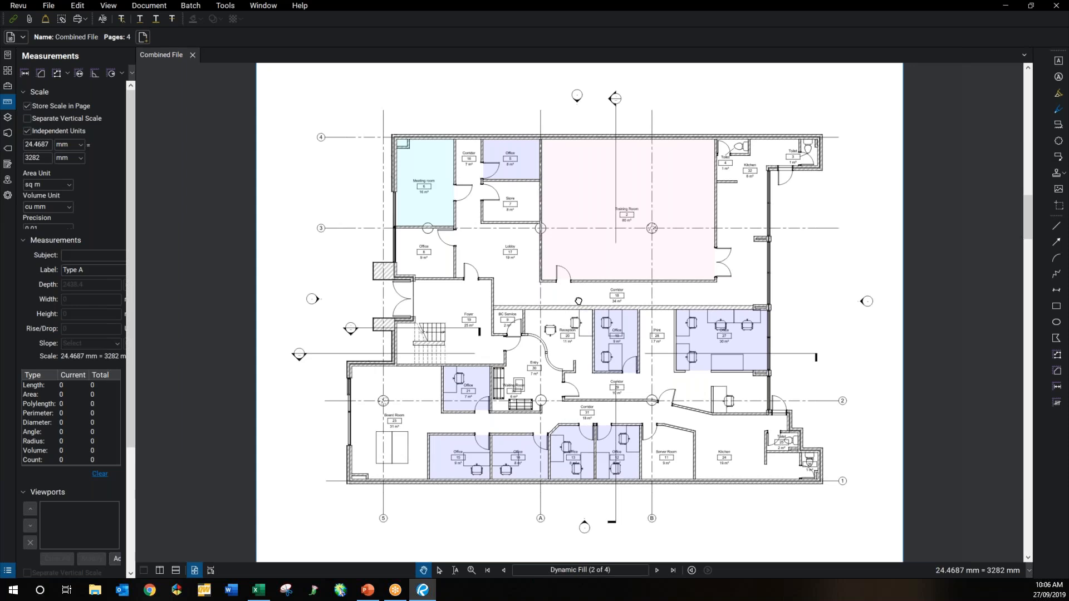
left_click_drag(578, 301, 559, 291)
scroll(559, 290, "up", 1)
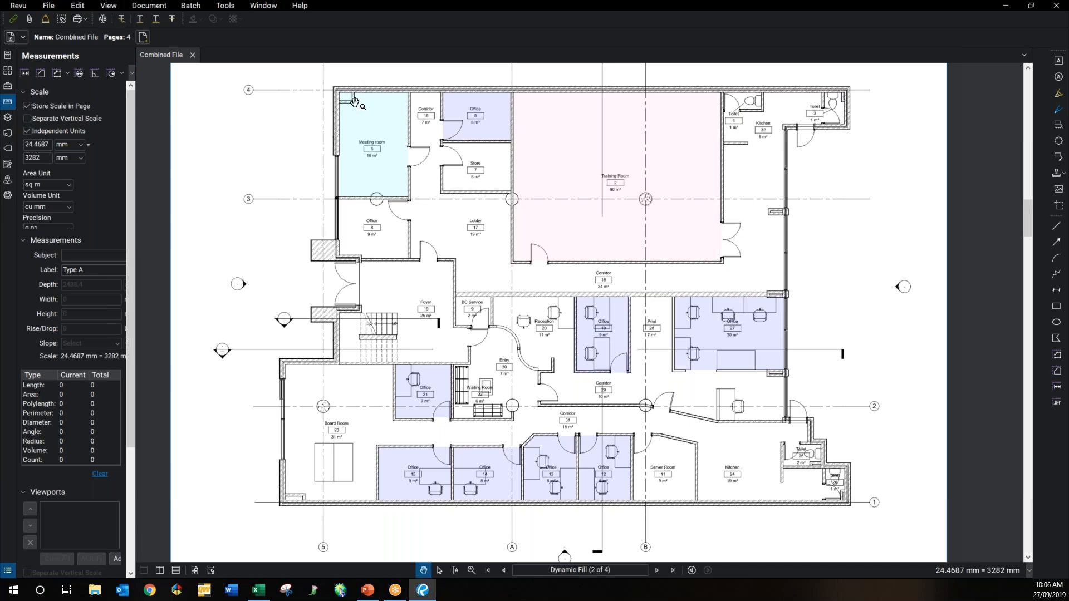
Step: Hide the Links, Forms and Flags panels from the left side strip
right_click(7, 183)
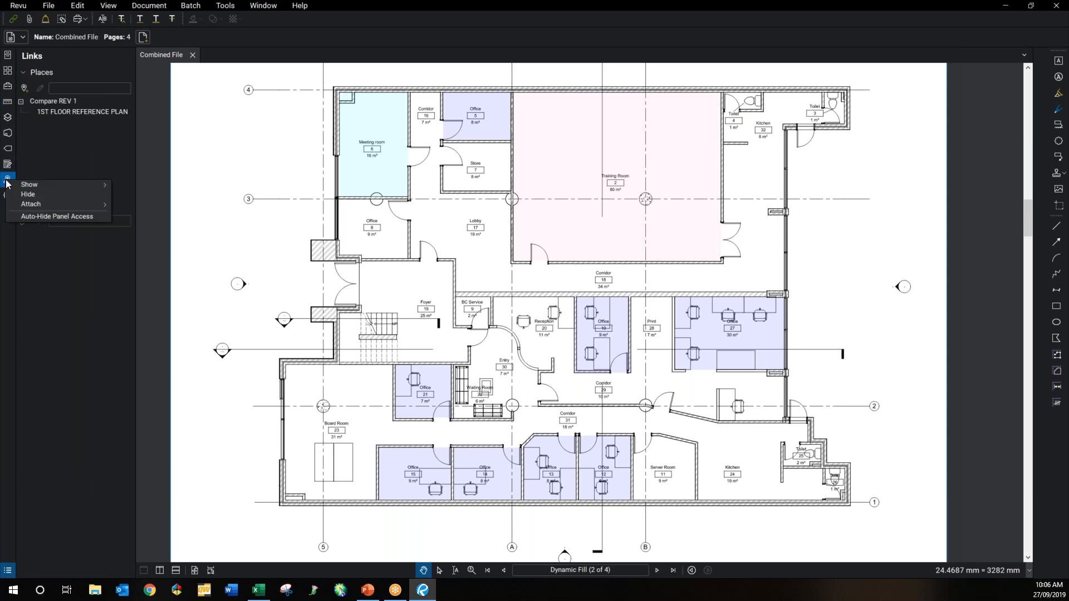
left_click(28, 195)
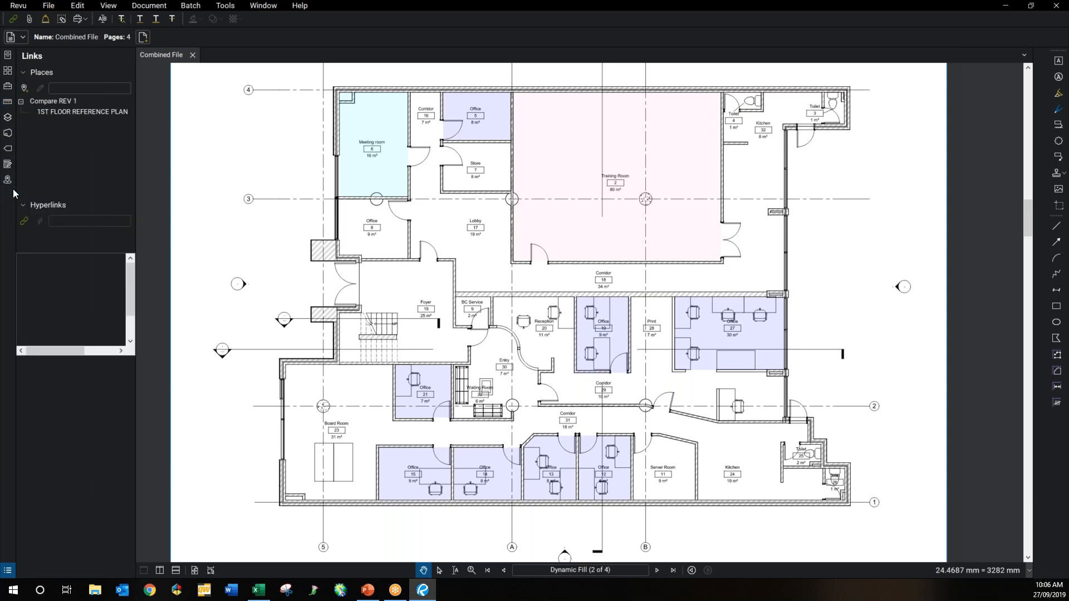
right_click(8, 165)
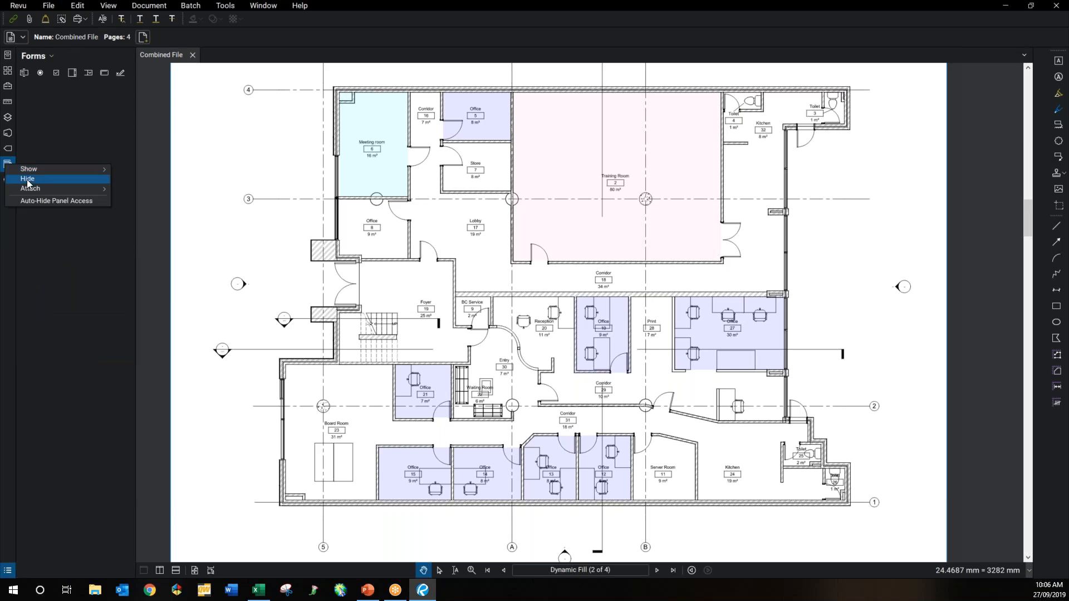
left_click(27, 177)
right_click(8, 153)
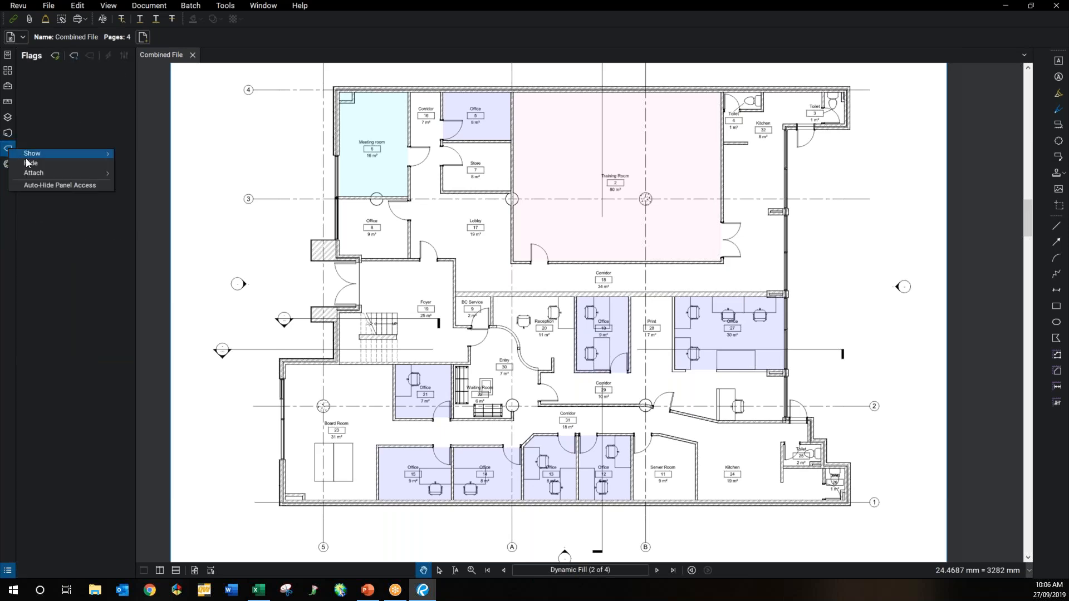
left_click(28, 162)
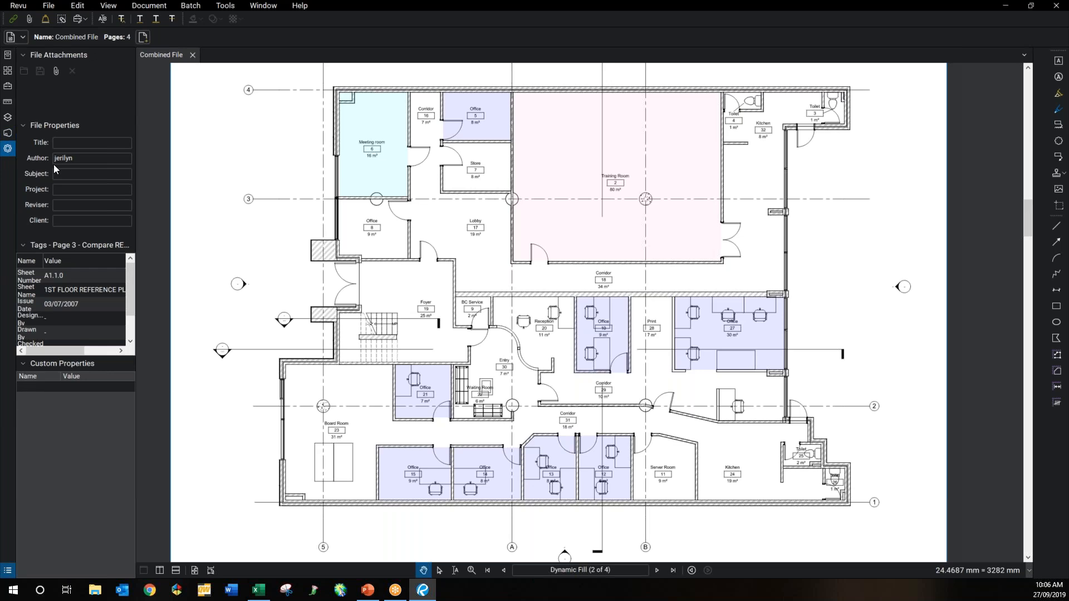
Step: Dock the Properties panel on the right and narrow it, toggling the Markups List off
key("alt+l")
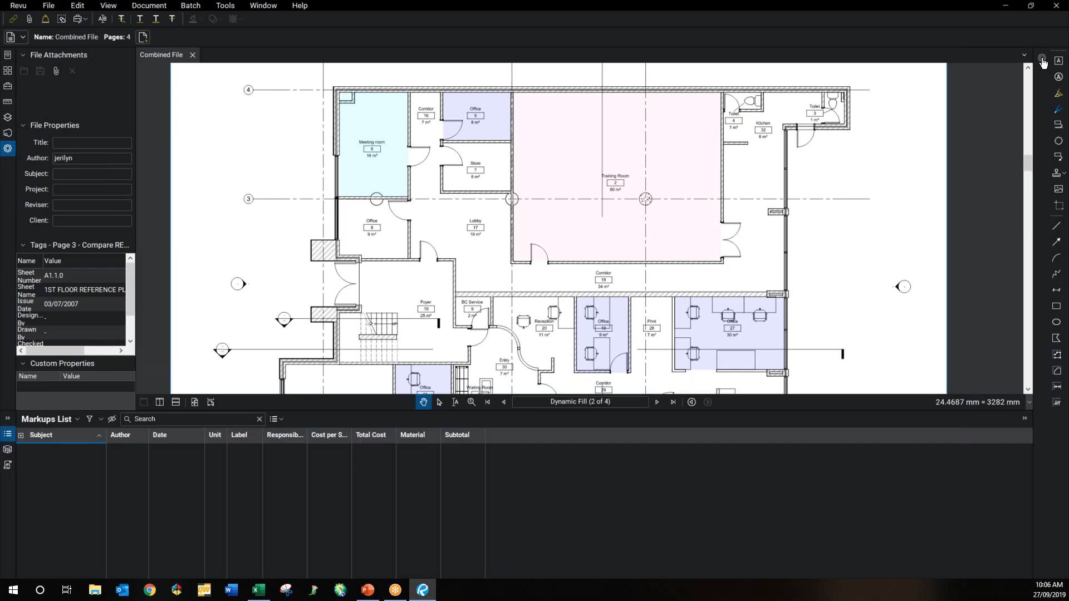
left_click(1042, 59)
left_click(1041, 61)
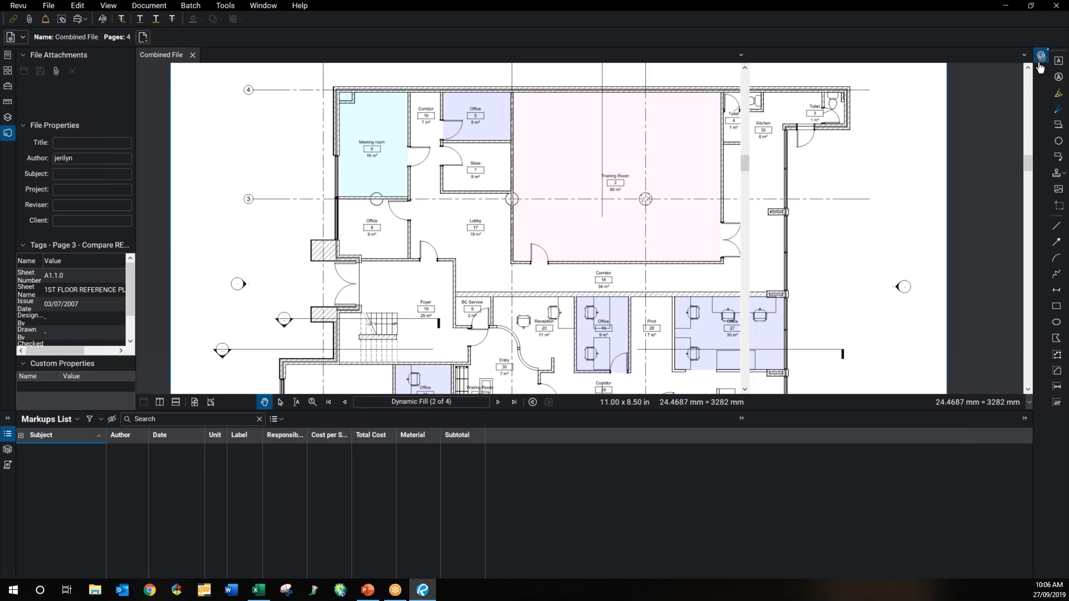
key("alt+l")
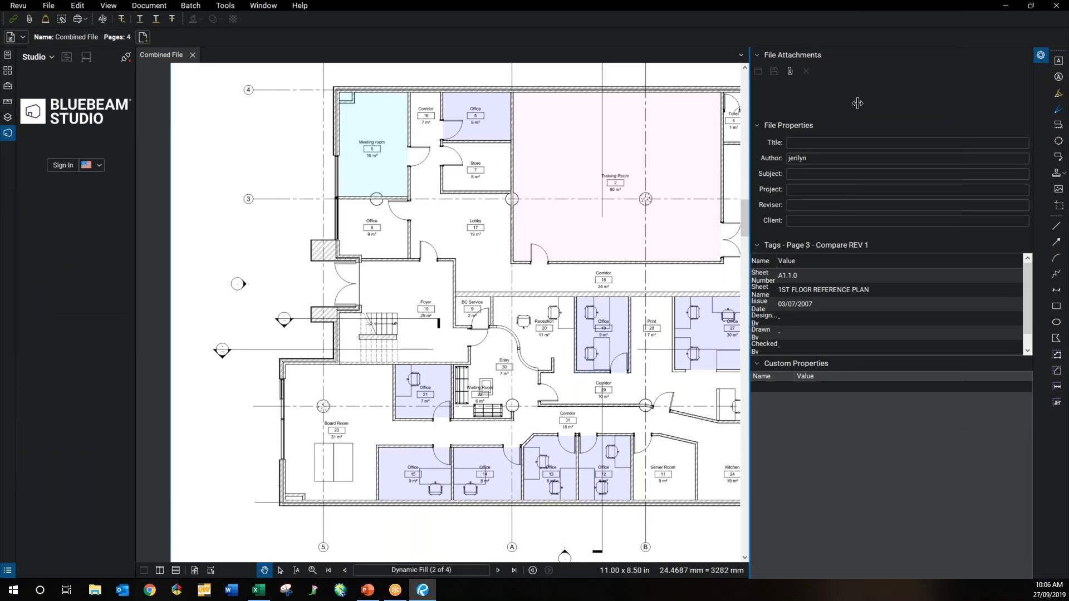
left_click_drag(858, 103, 865, 103)
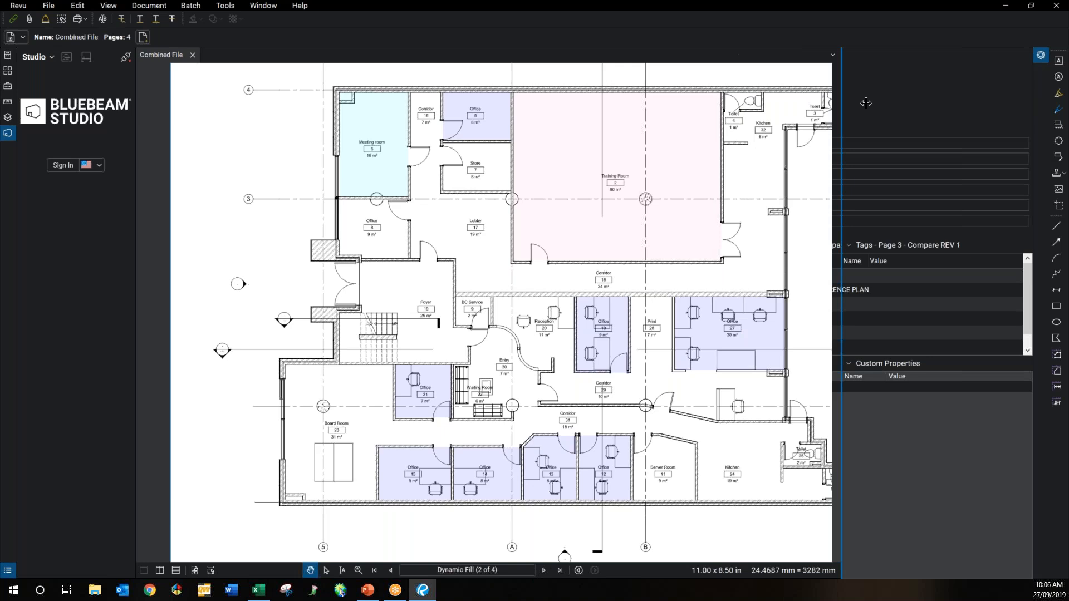
left_click(21, 6)
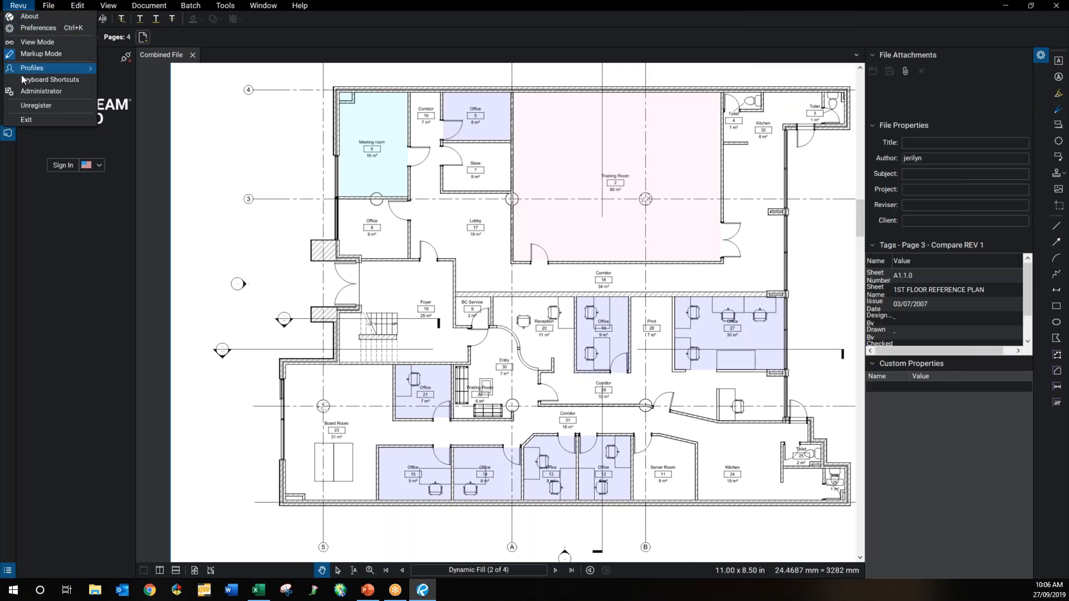
Step: Add a new interface profile named GSWR in Manage Profiles and keep it active
mouse_move(26, 68)
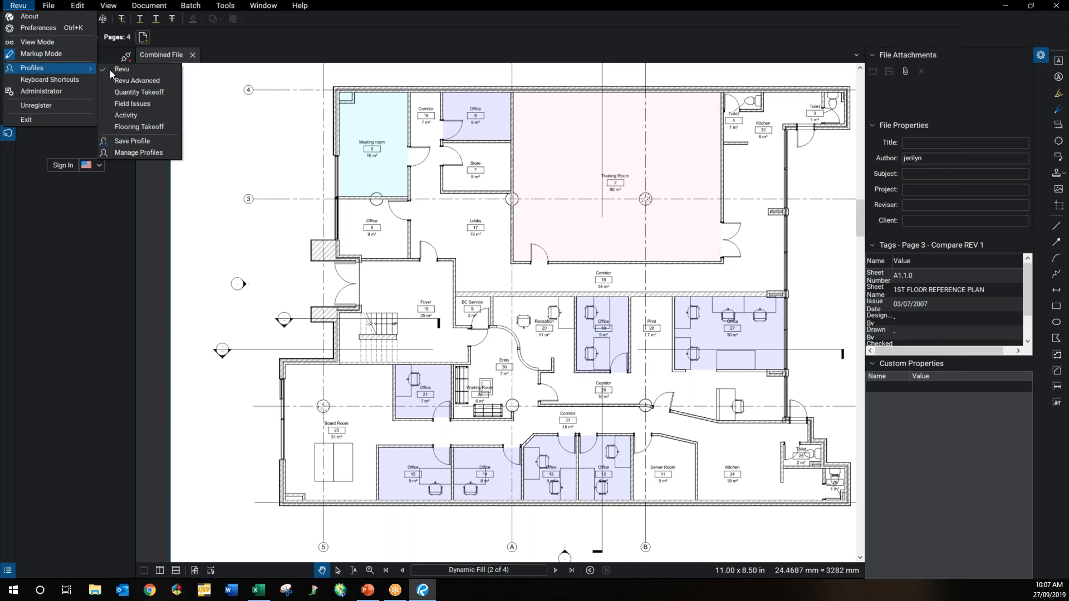
left_click(131, 154)
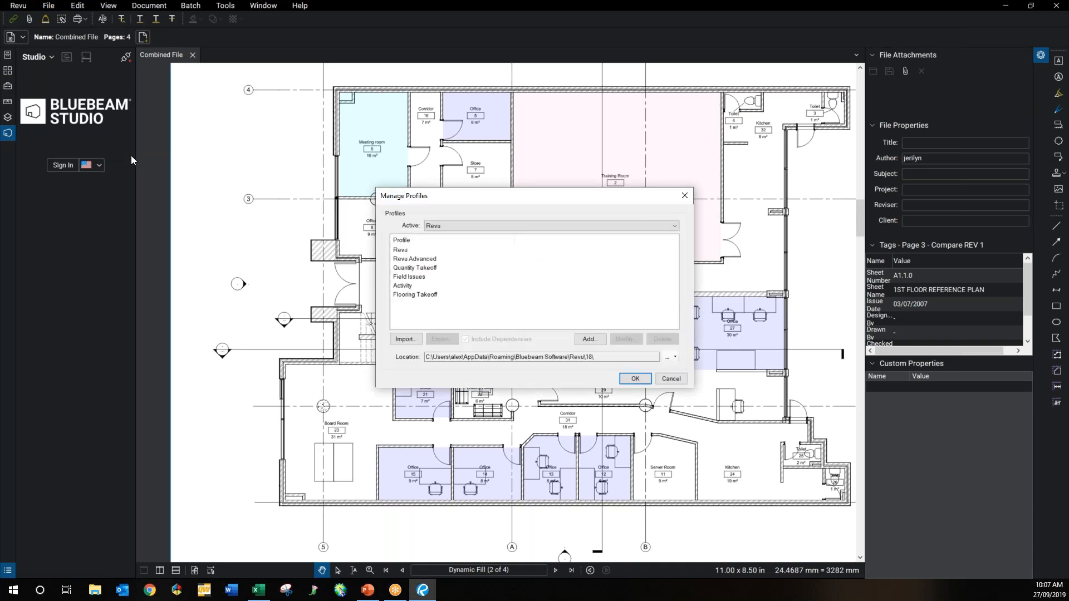
left_click(590, 339)
type("GSWR")
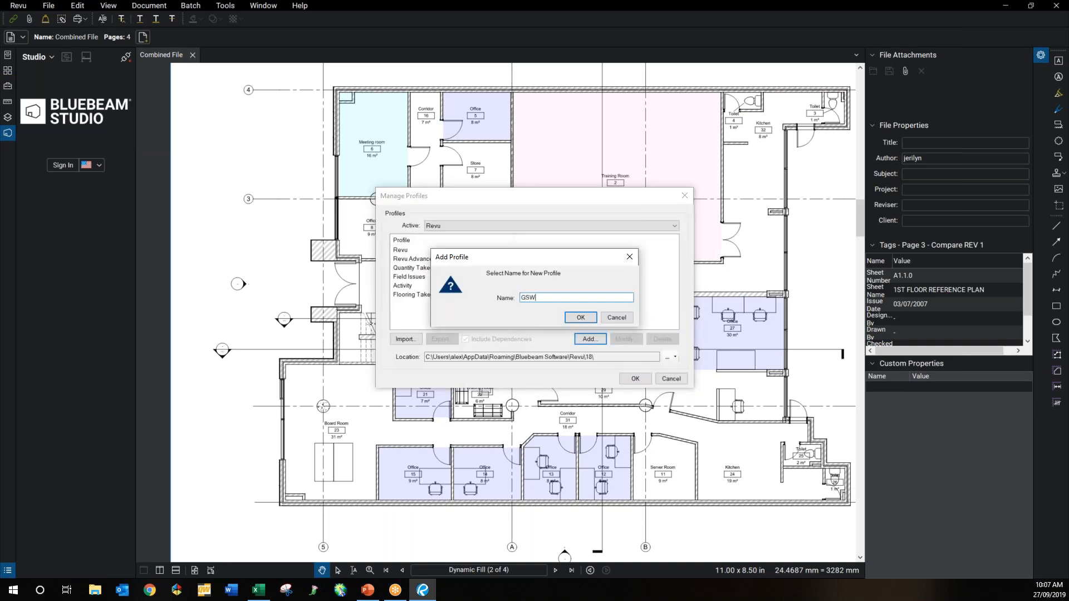
left_click(580, 317)
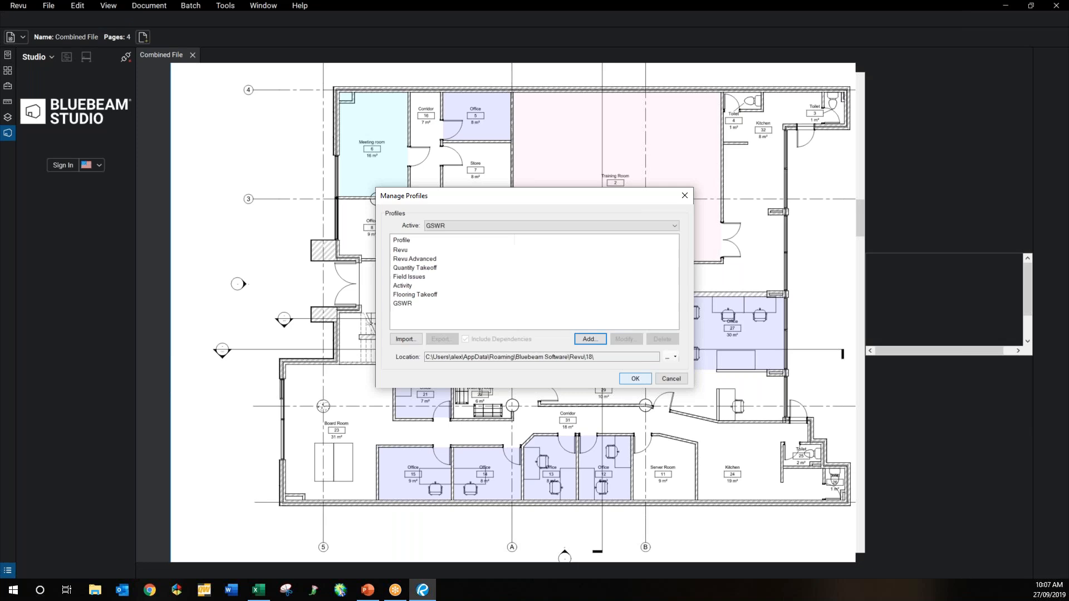
left_click(635, 378)
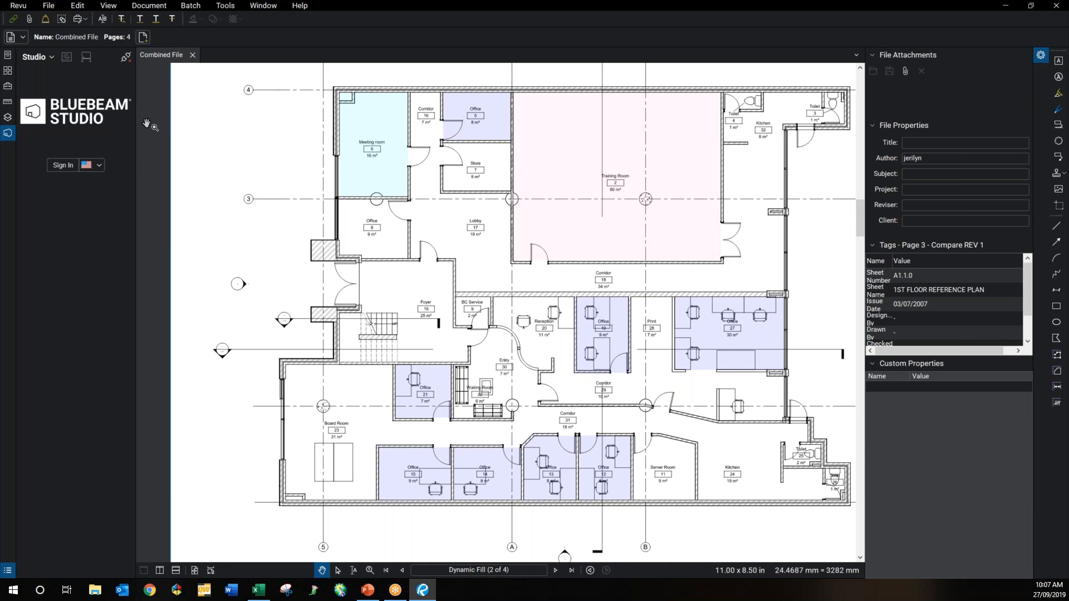
left_click(18, 7)
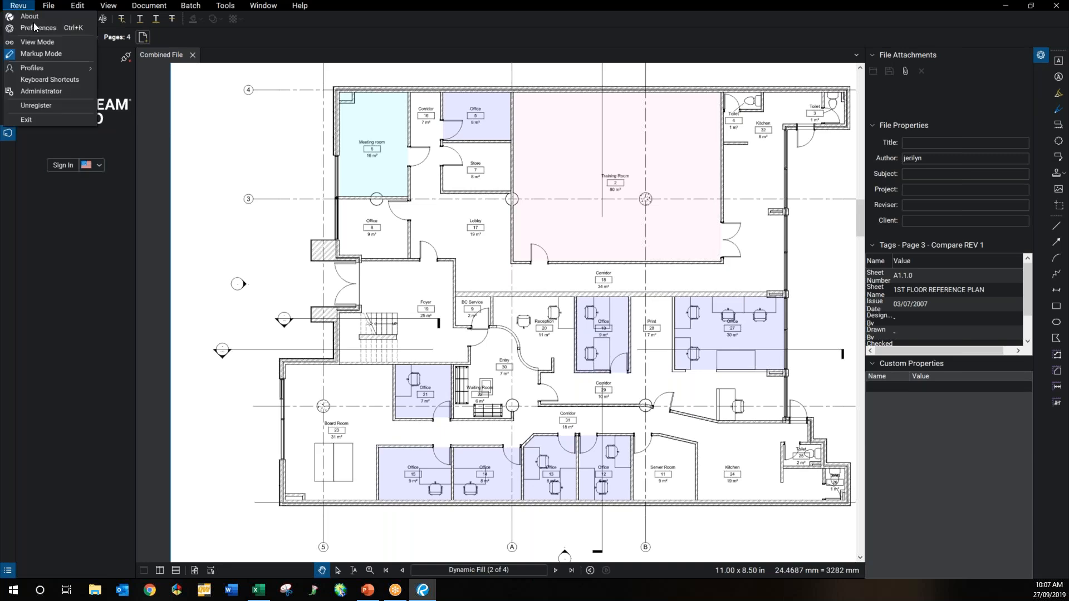
Step: Show the Tool Chest in the side panel with its tool set list expanded
mouse_move(29, 69)
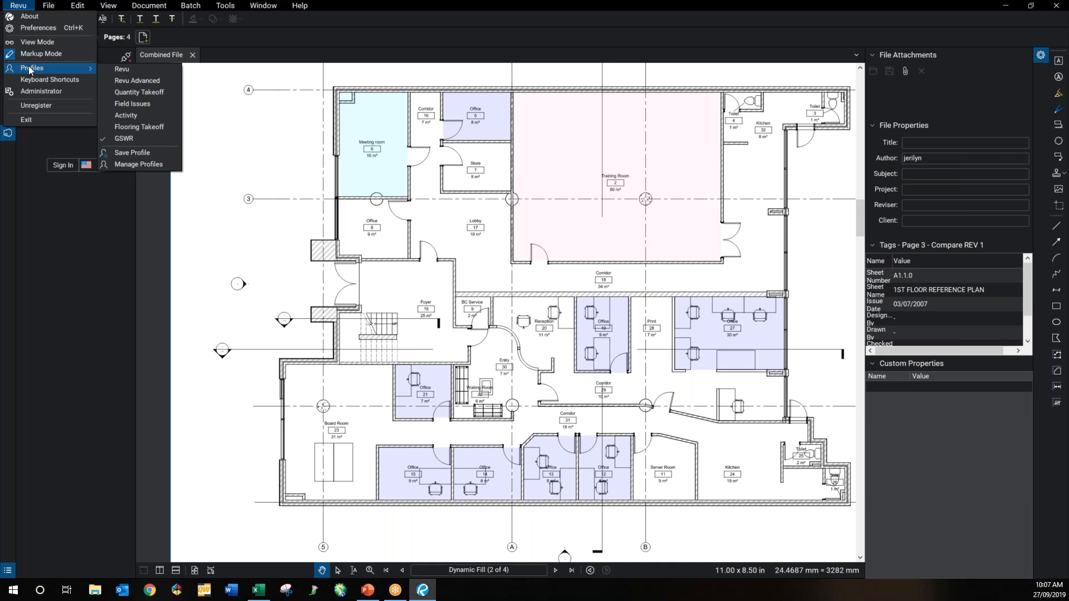
left_click(10, 162)
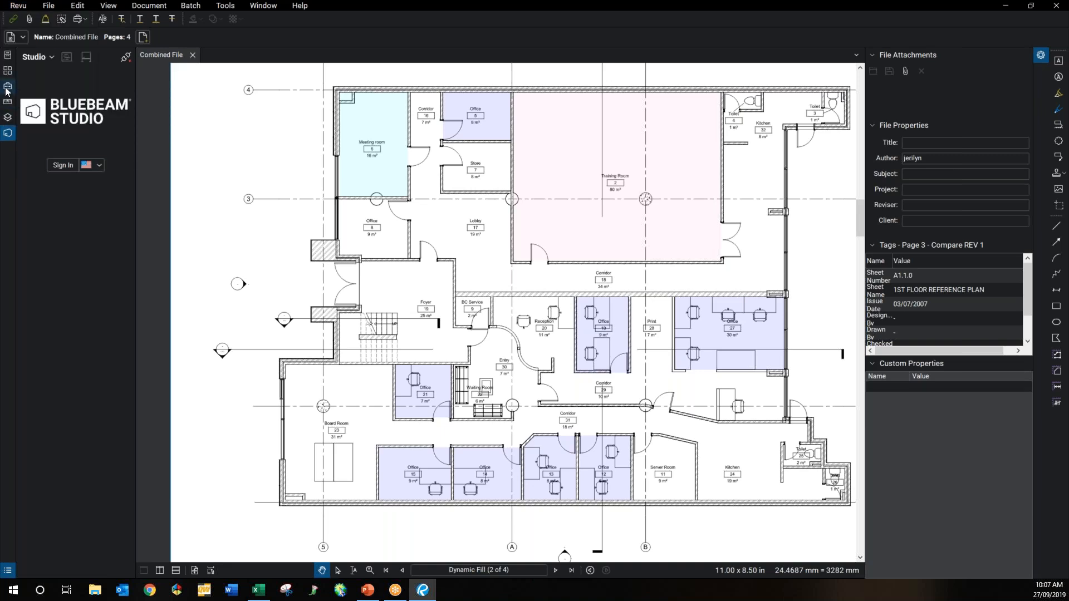
left_click(7, 87)
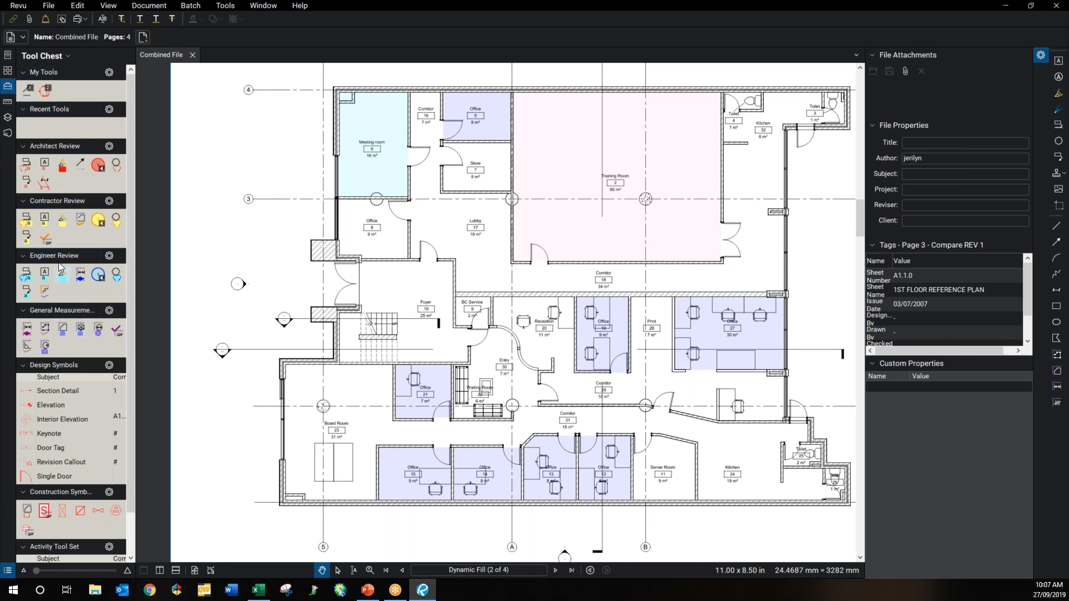
scroll(83, 386, "down", 1)
left_click(73, 429)
scroll(54, 385, "up", 1)
left_click(63, 57)
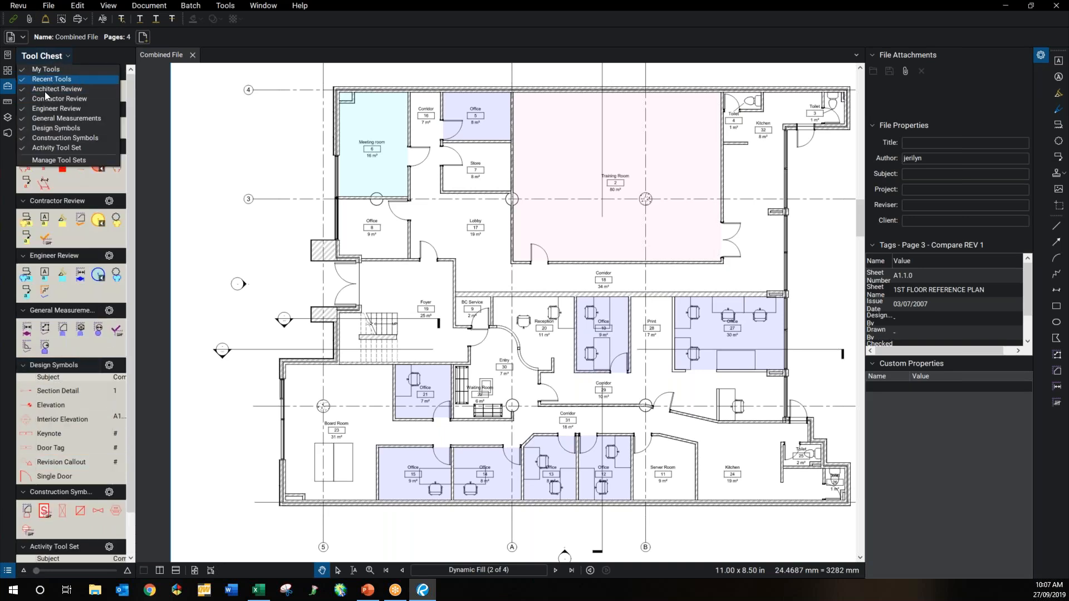
Step: Create and save a new tool set titled GSWR, overwriting the existing file
left_click(62, 160)
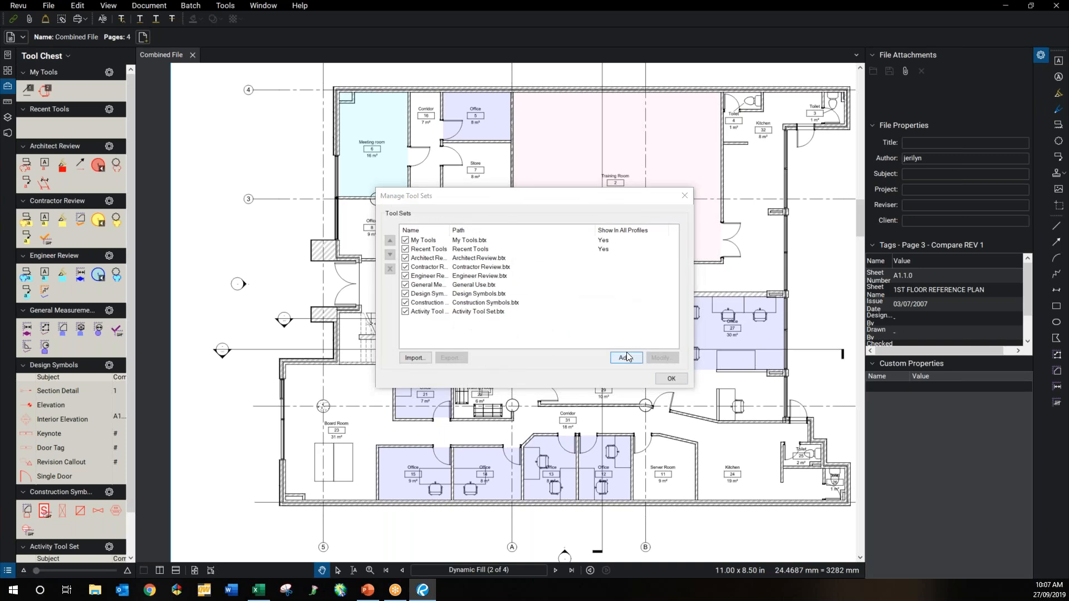
left_click(626, 358)
type("GSWR")
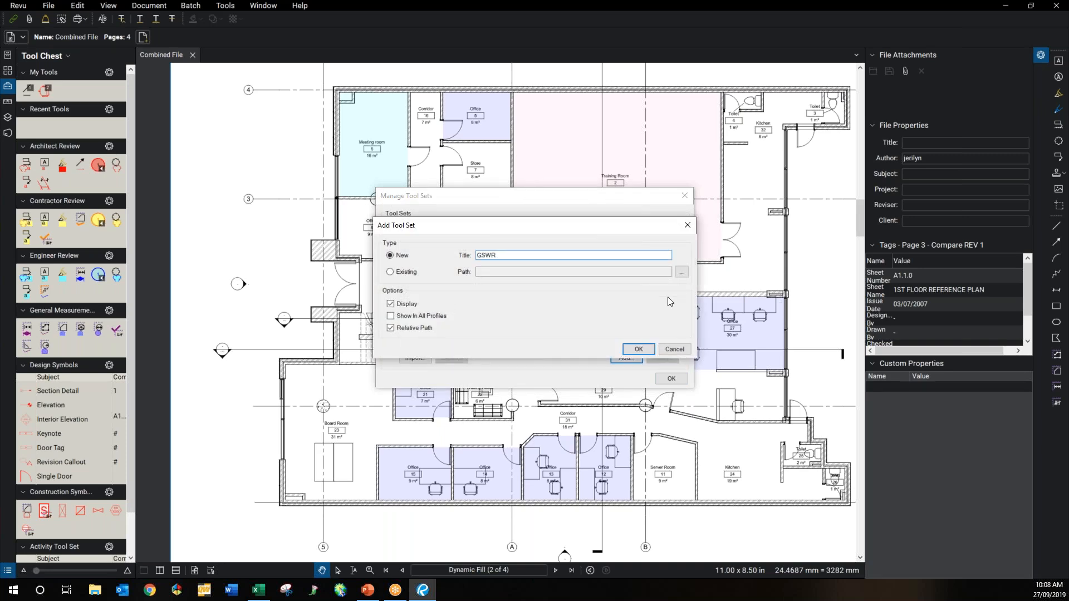
left_click(635, 349)
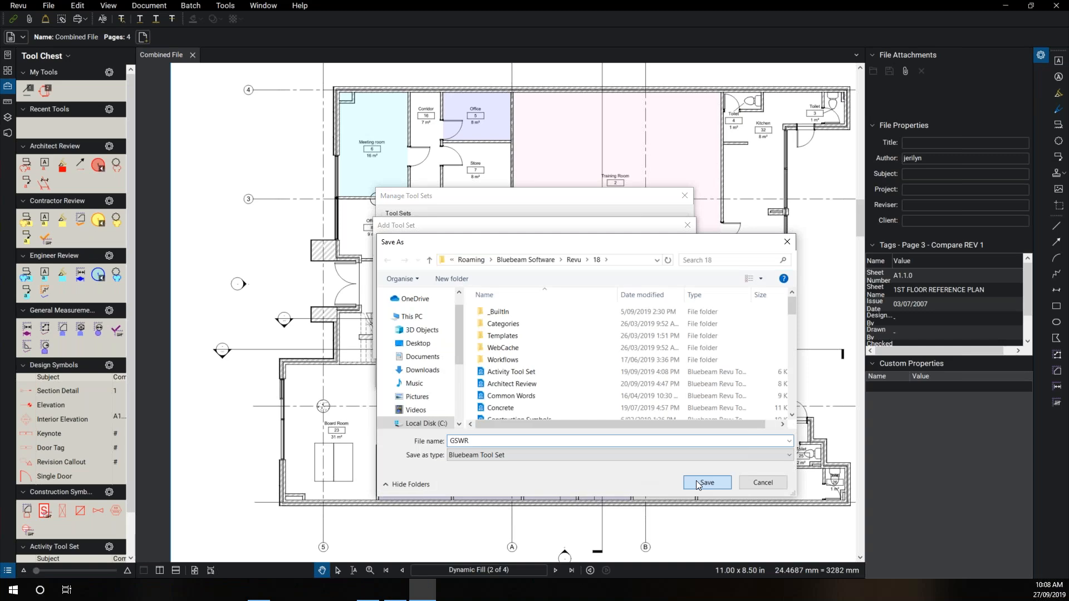
left_click(702, 482)
left_click(551, 293)
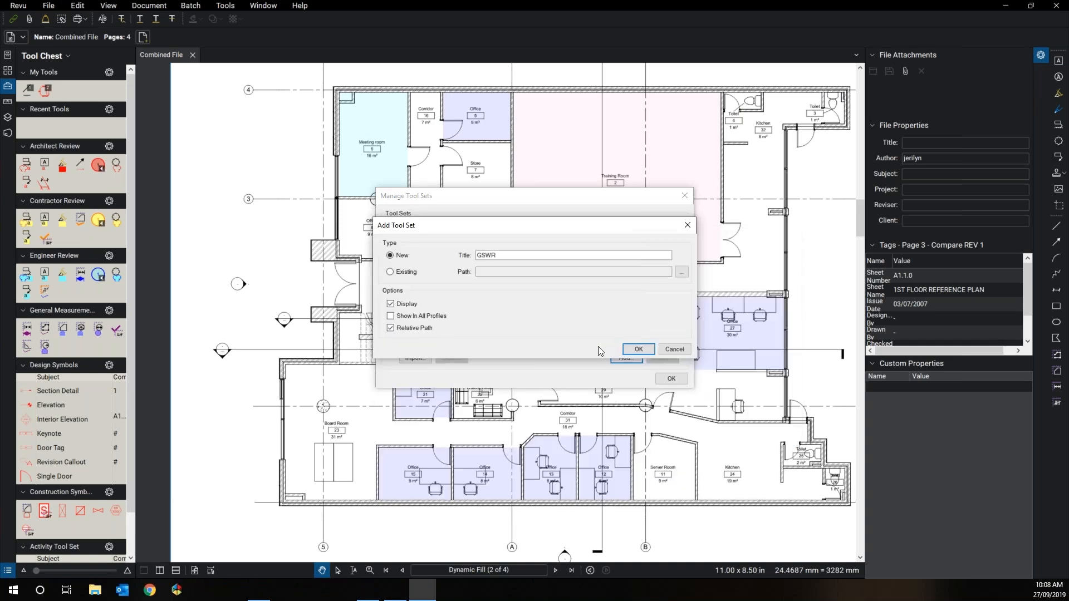
left_click(635, 350)
left_click(582, 309)
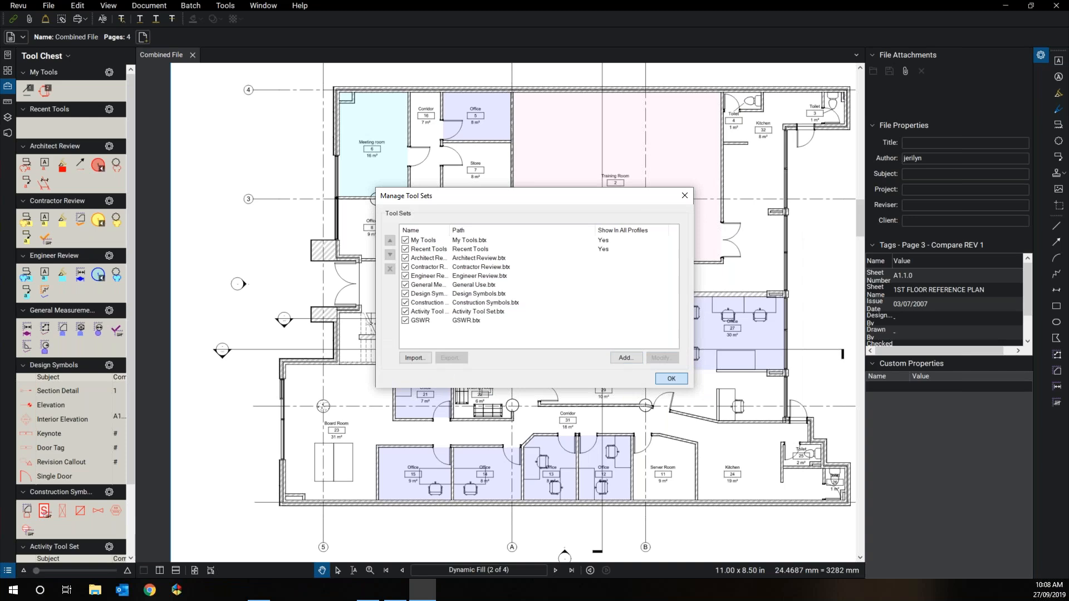
left_click(671, 378)
Step: Hide My Tools, Recent Tools, Architect, Contractor, Engineer Review, General Measurements and Activity sets
scroll(112, 212, "down", 3)
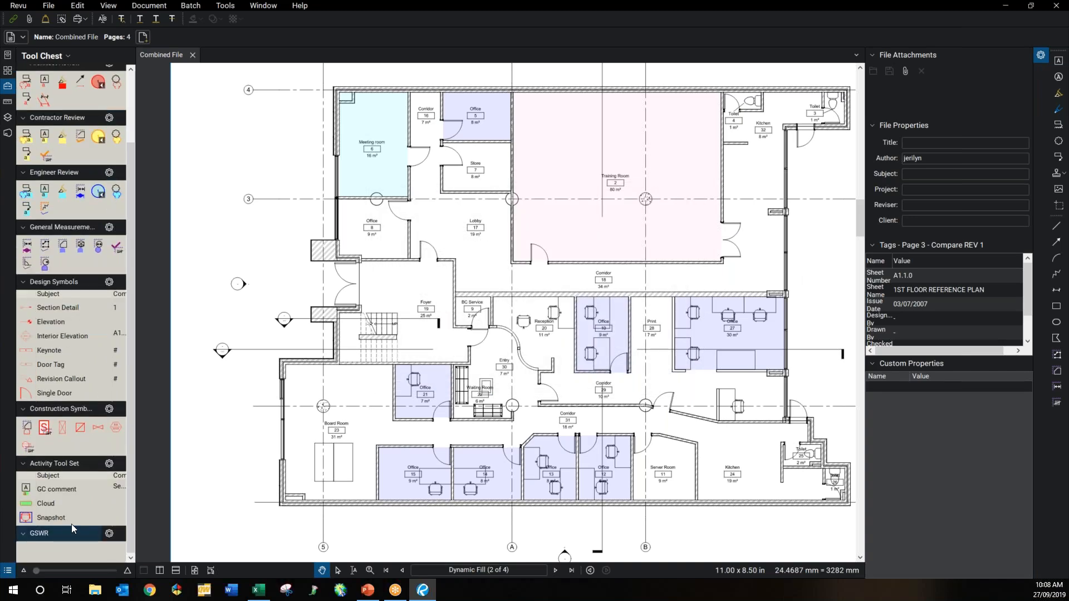
left_click(64, 55)
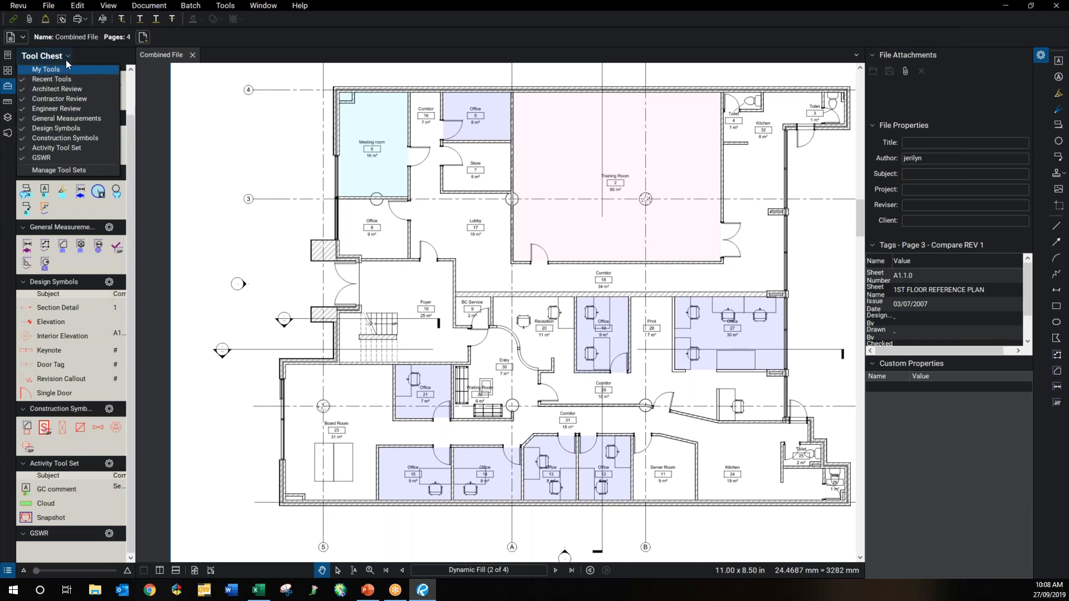
left_click(65, 57)
left_click(65, 57)
left_click(60, 78)
left_click(59, 88)
left_click(59, 98)
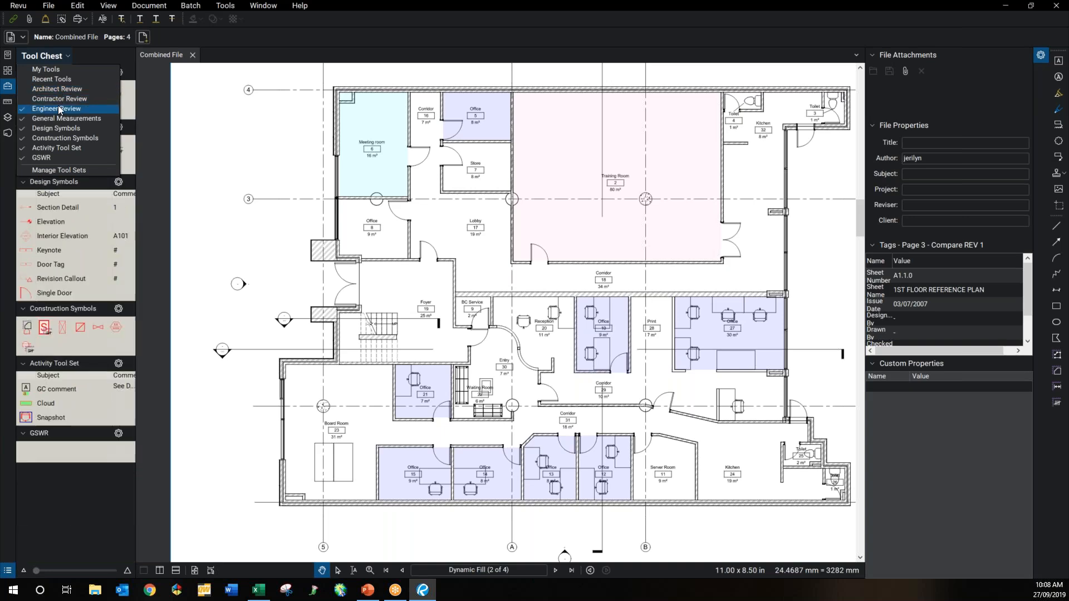
left_click(59, 108)
left_click(57, 118)
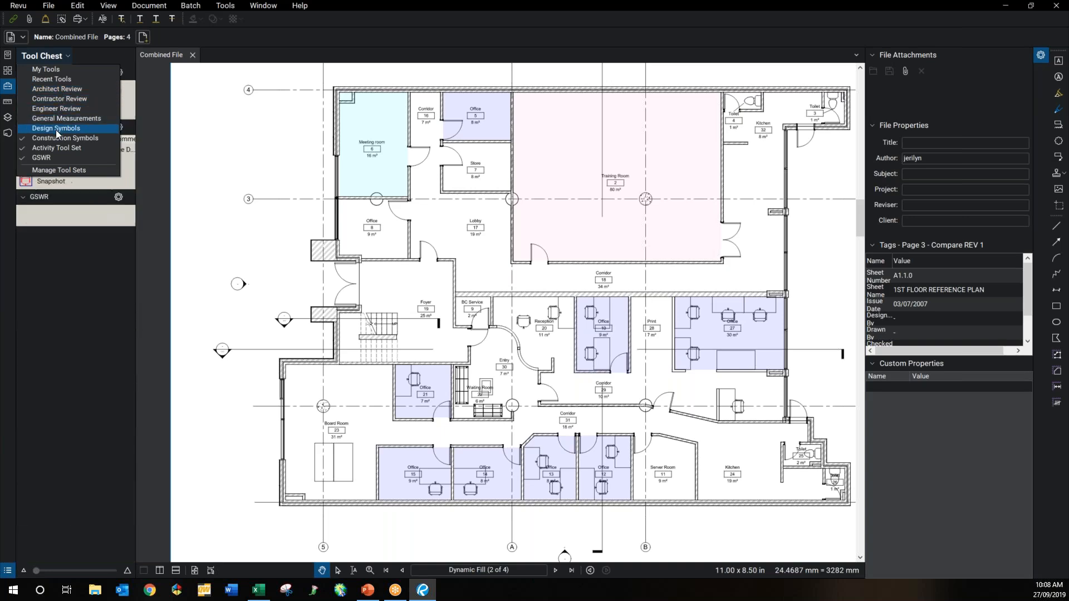
left_click(54, 148)
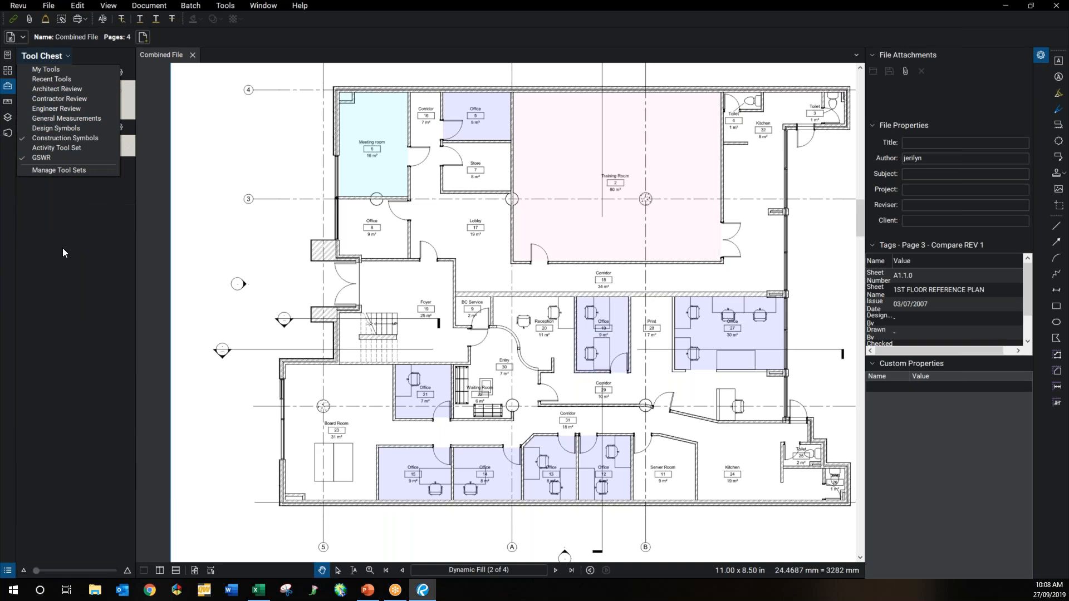
left_click(62, 248)
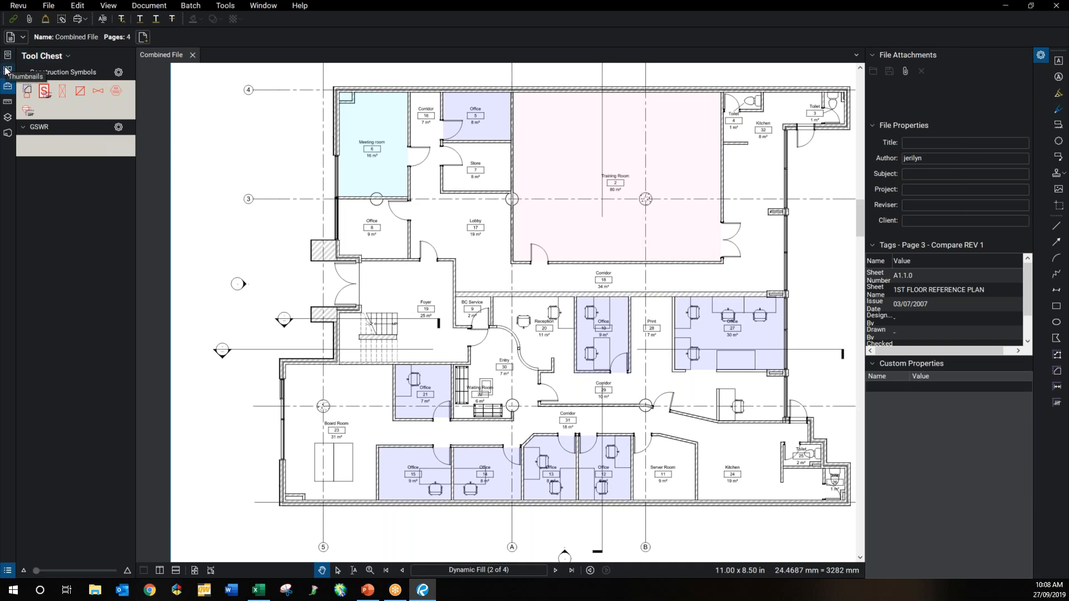
Step: Go to the Markup & Measurement page from thumbnails and fit the whole sheet in view
left_click(7, 70)
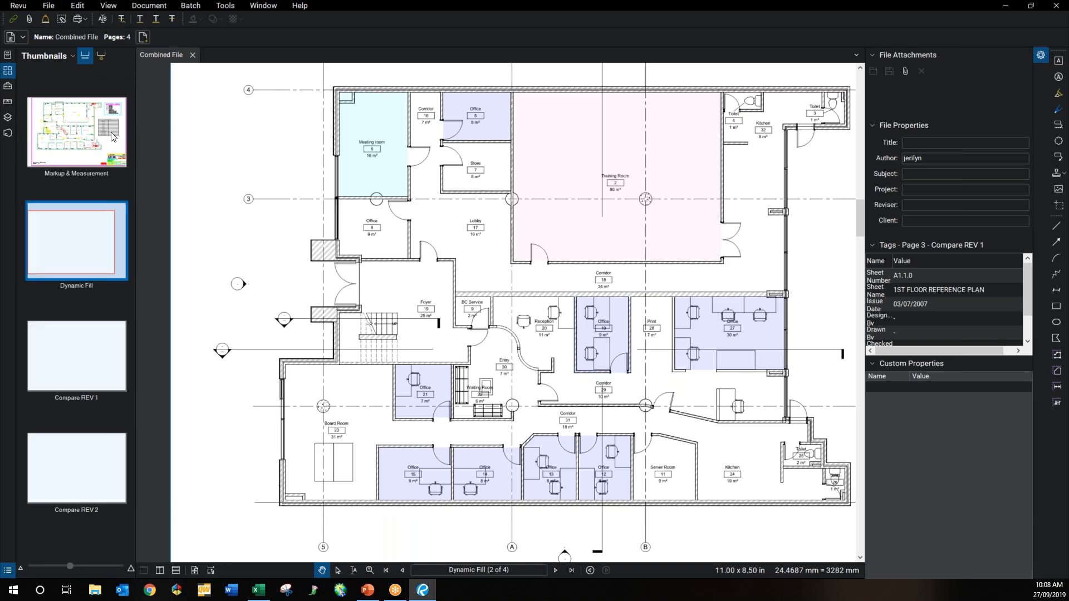
left_click(95, 139)
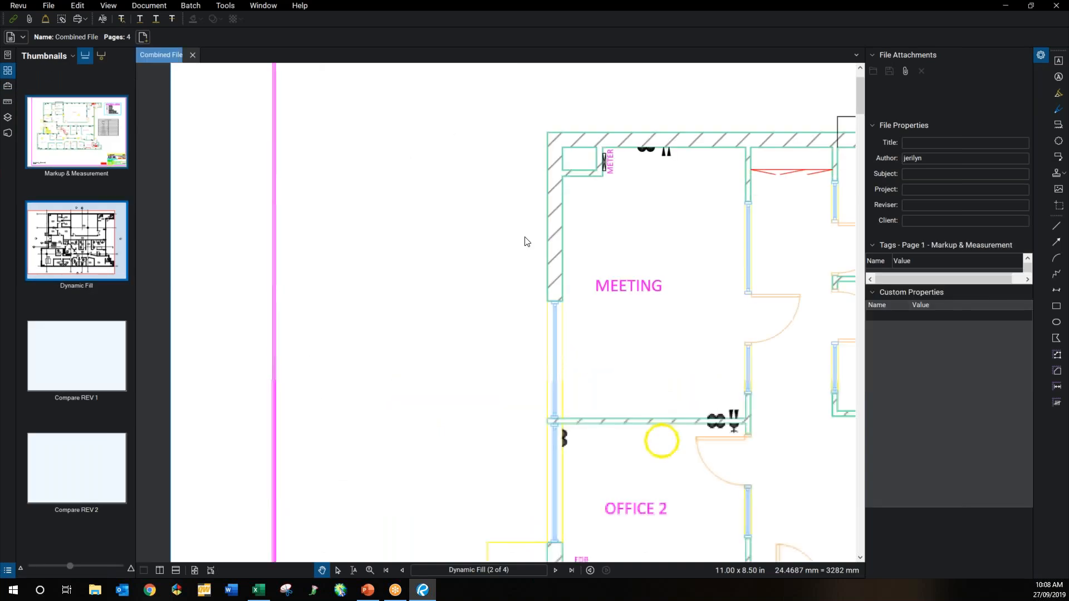
left_click_drag(657, 215, 583, 209)
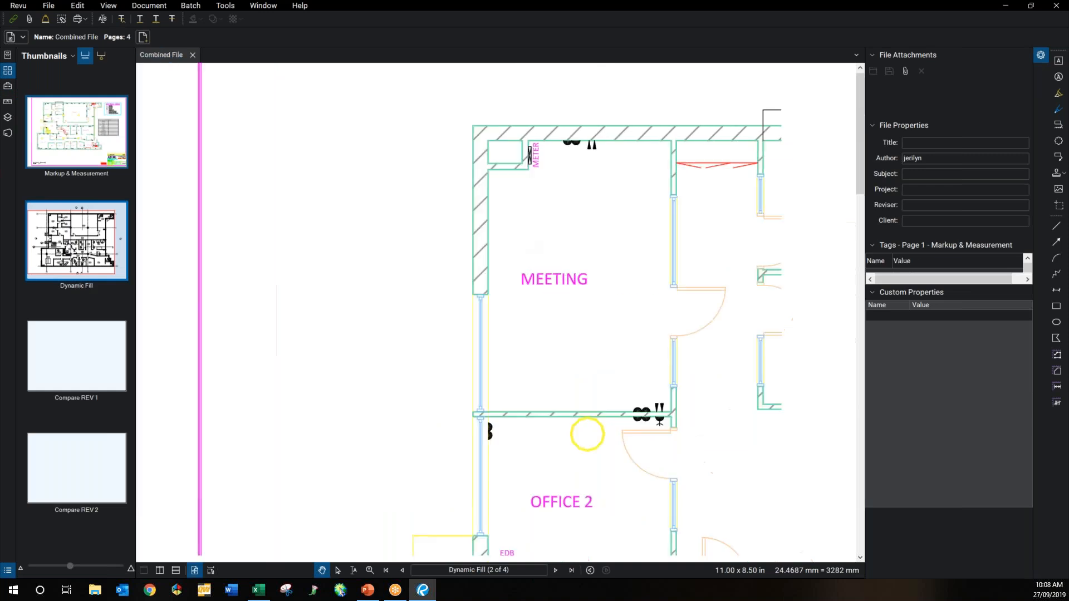
scroll(584, 207, "down", 5)
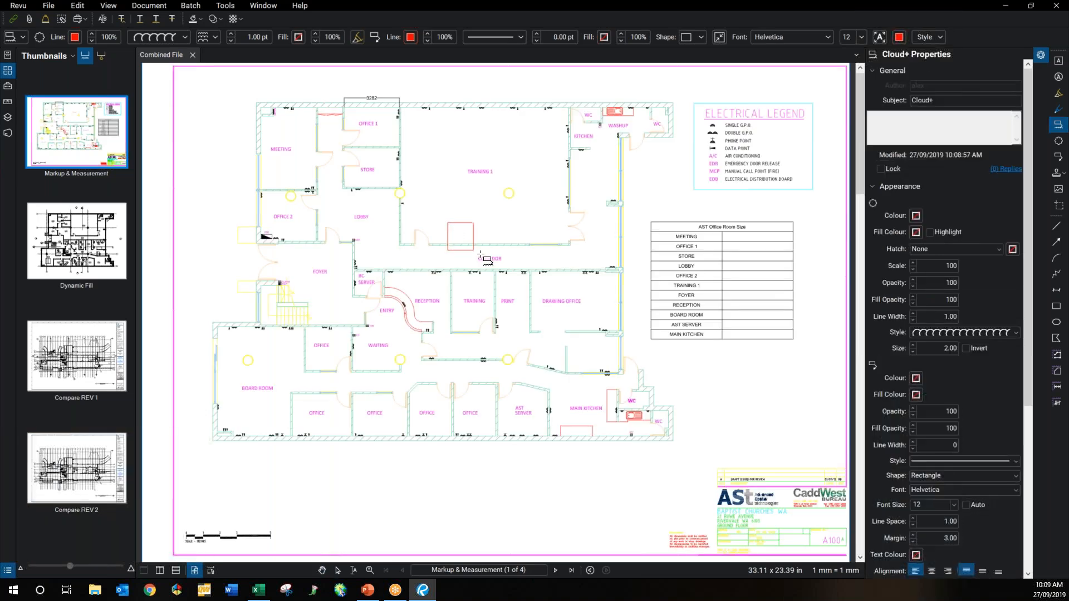
Step: Draw a red Cloud+ over the Corridor wall with callout 'Review crack in this wall'
left_click_drag(480, 255, 492, 257)
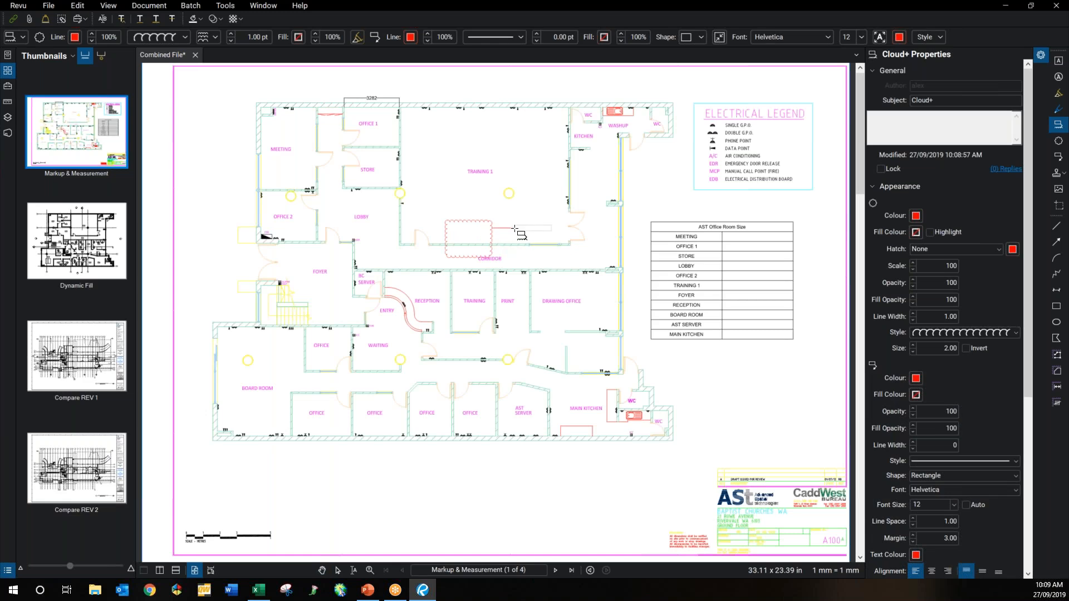
left_click(514, 229)
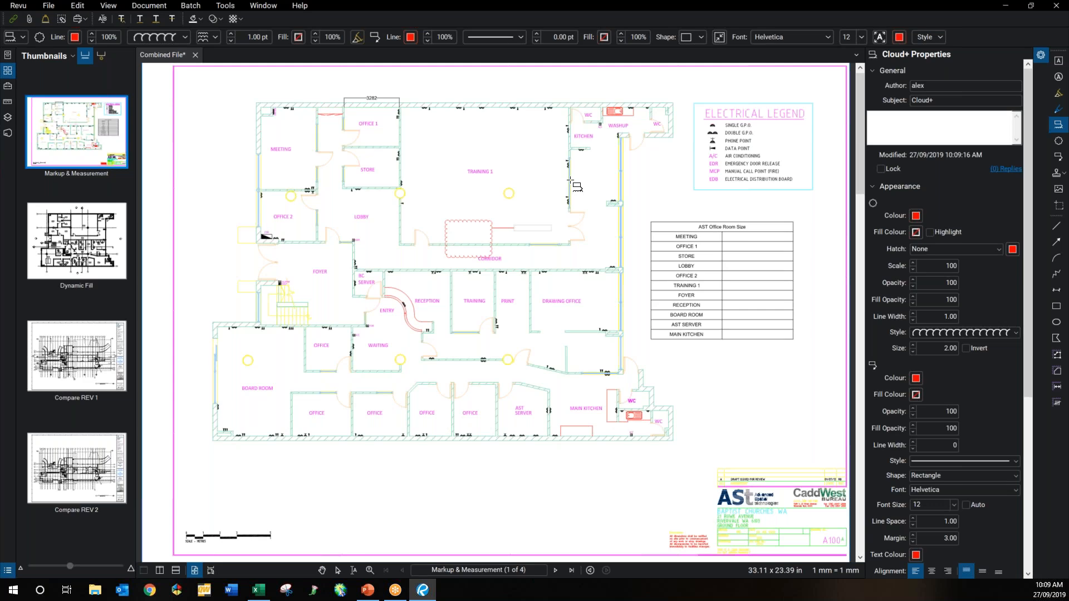
key("Escape")
key("Escape")
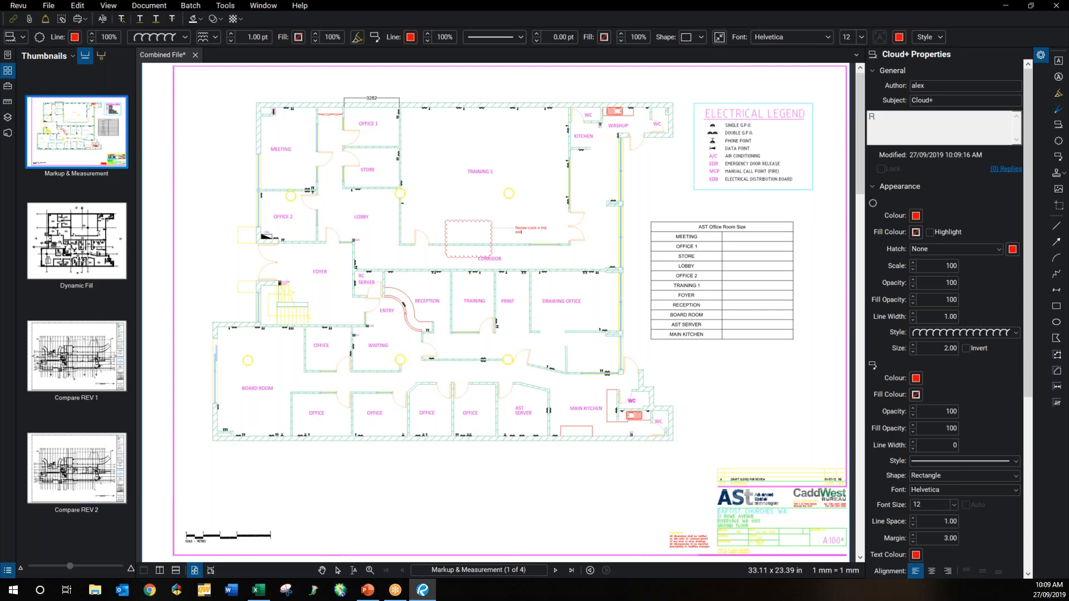
left_click(560, 272)
scroll(560, 272, "up", 1)
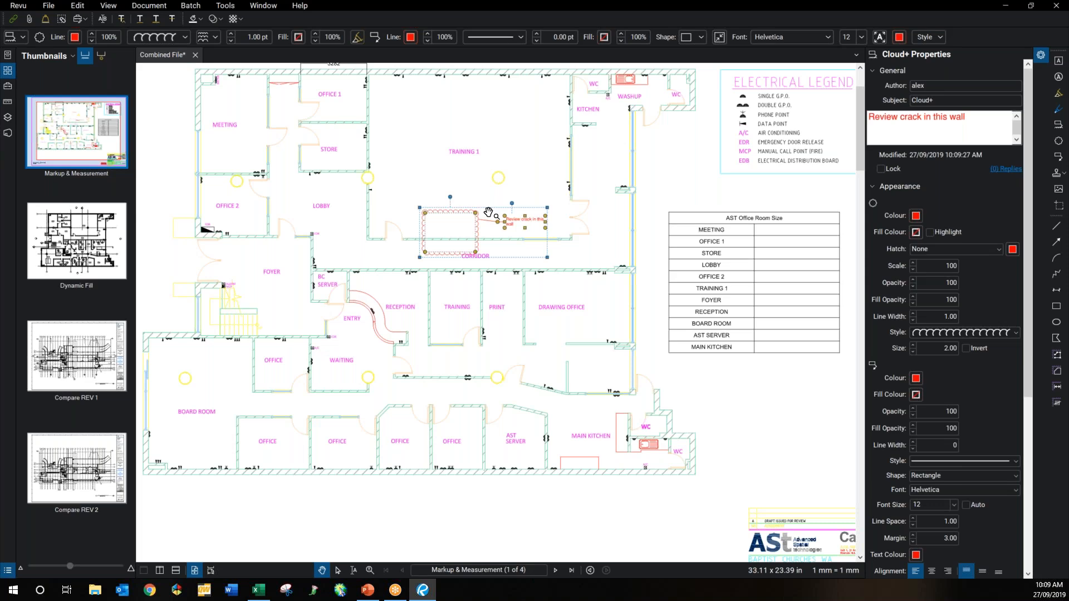
scroll(488, 212, "up", 1)
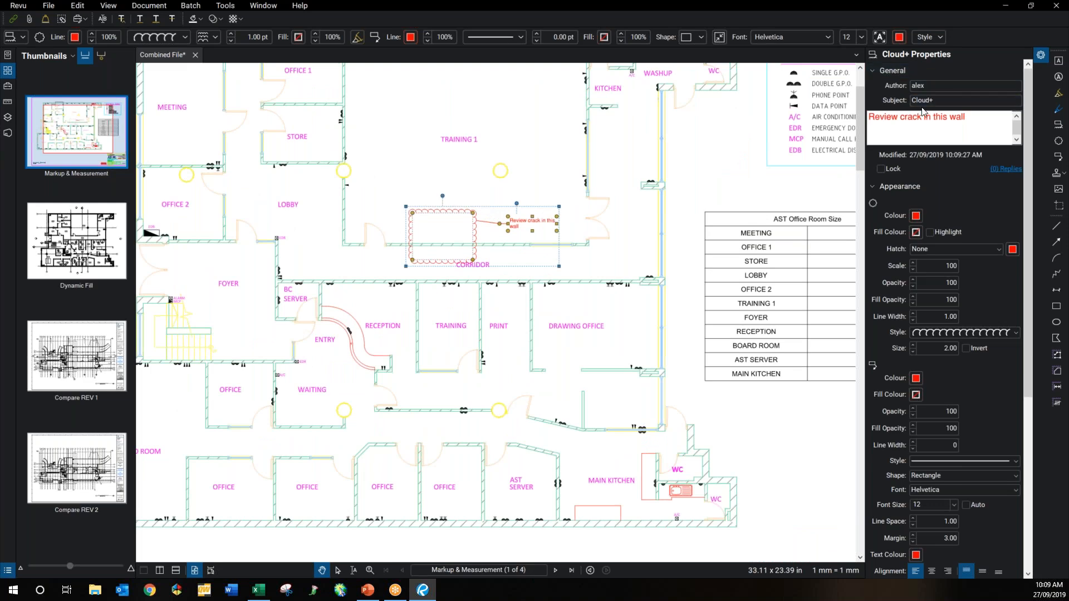
Step: Change the cloud markup's subject to 'Review'
left_click_drag(934, 100, 910, 99)
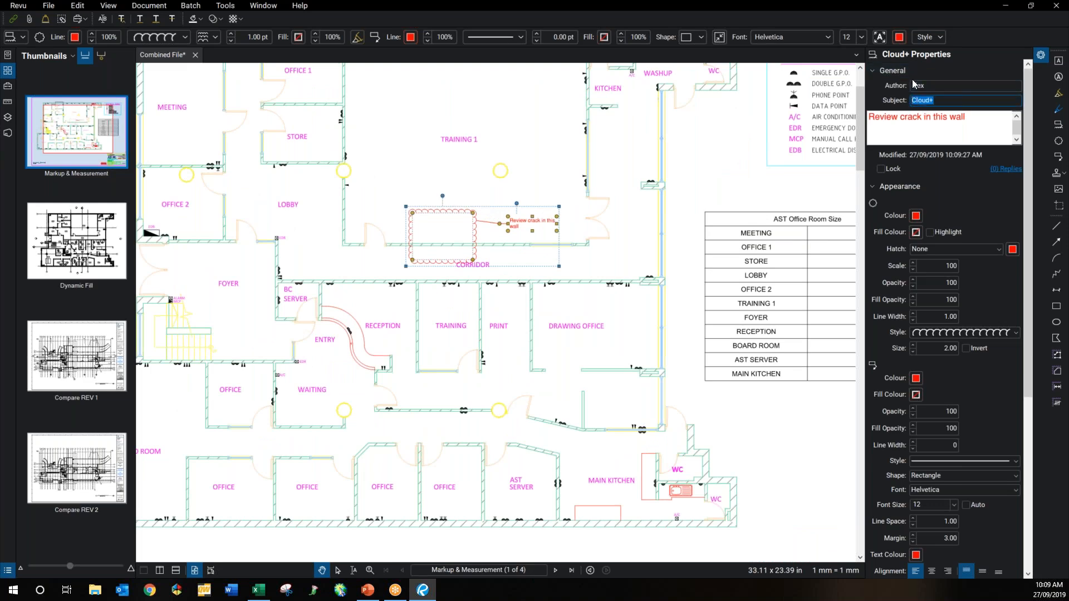
type("Review")
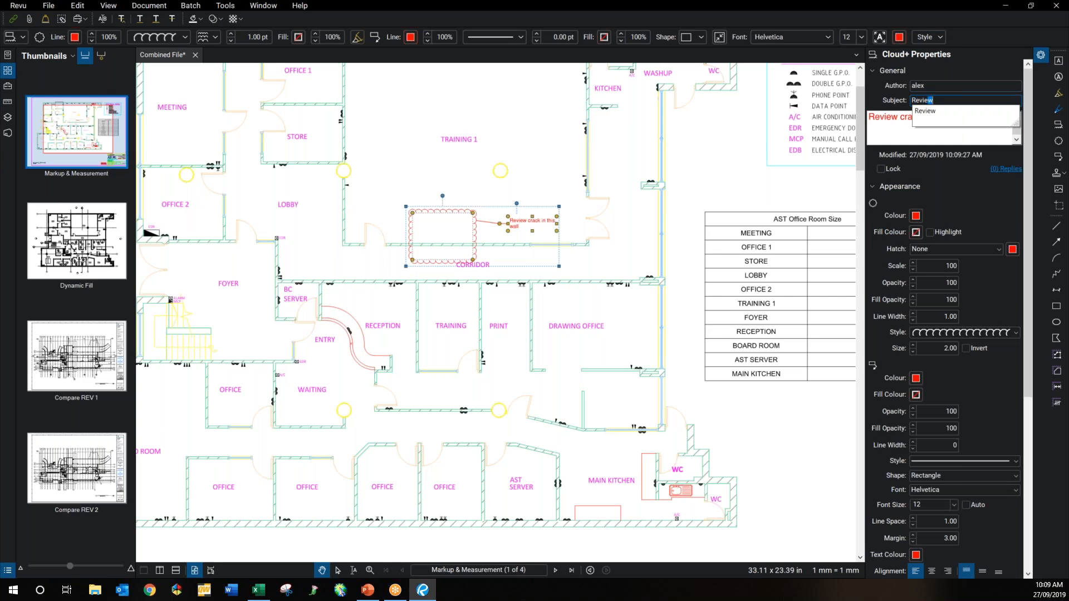
left_click(960, 181)
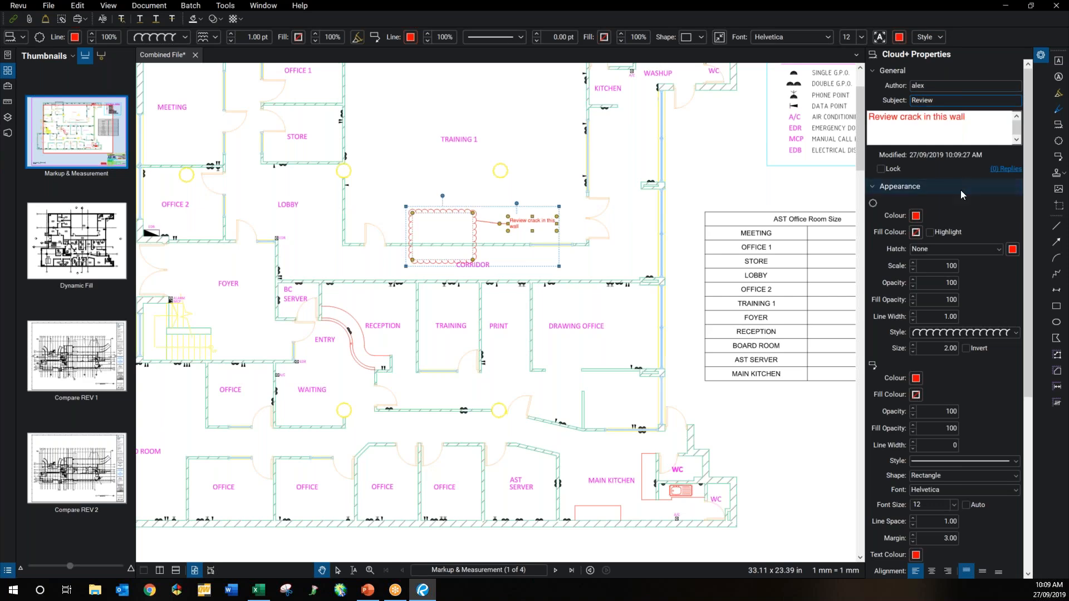
left_click(928, 188)
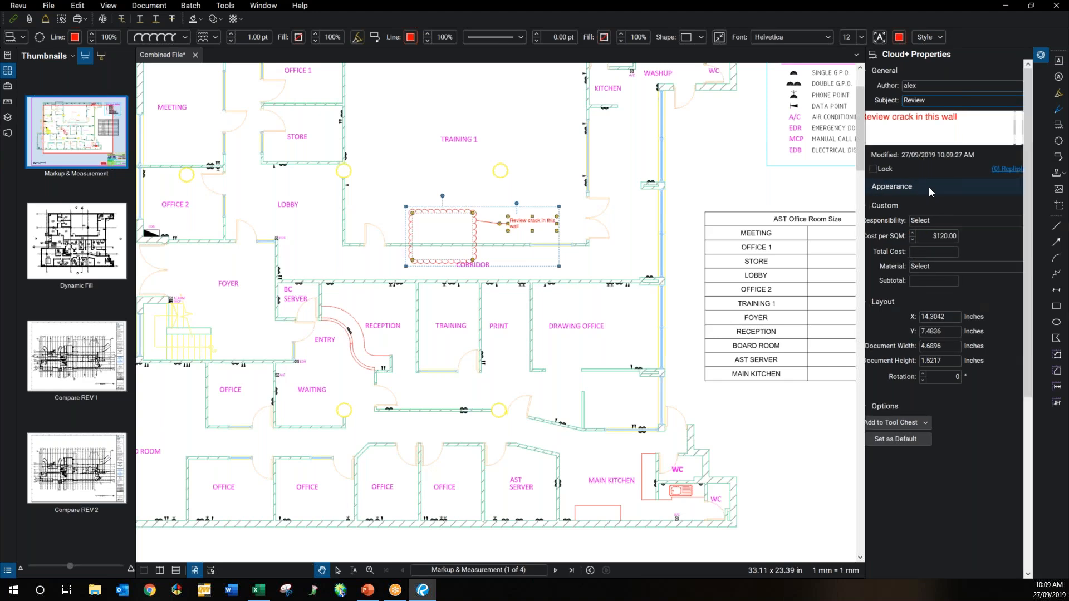
Step: Make the cloud outline Pastel Yellow with a yellow highlight fill
left_click(916, 217)
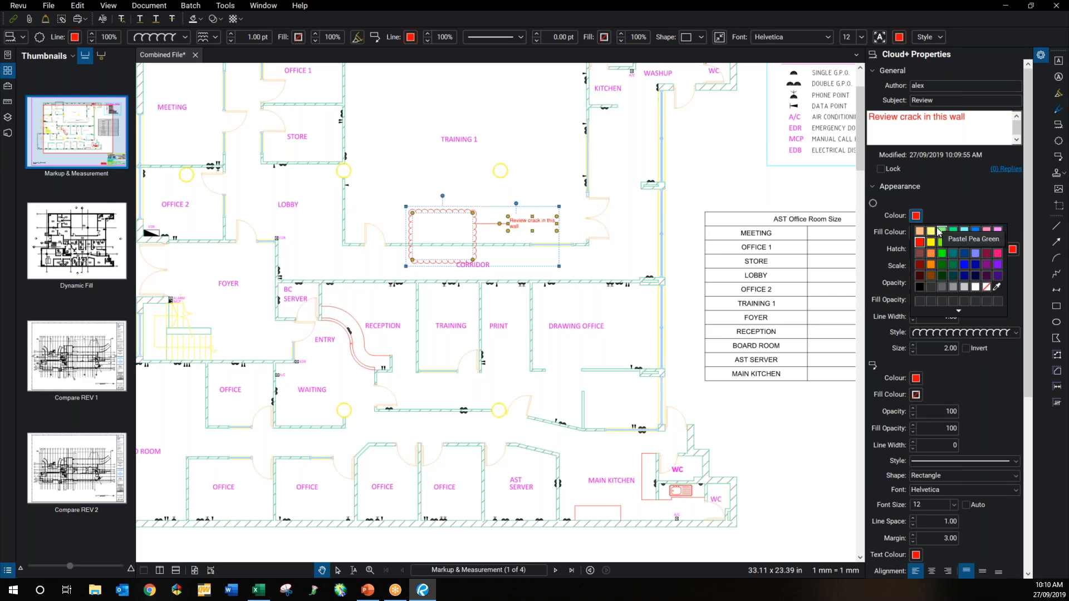
left_click(933, 231)
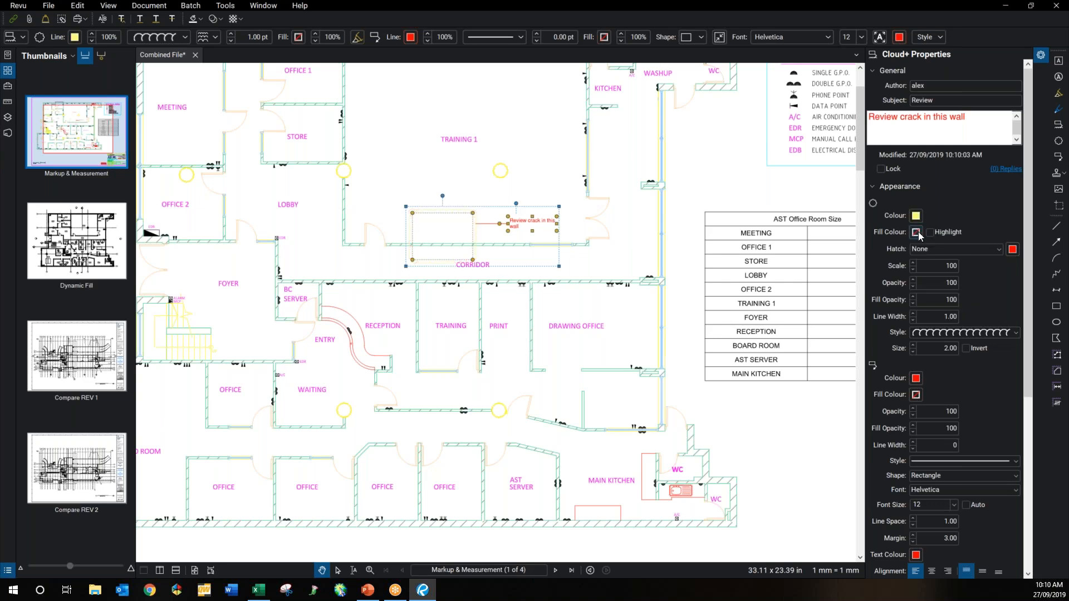
left_click(916, 233)
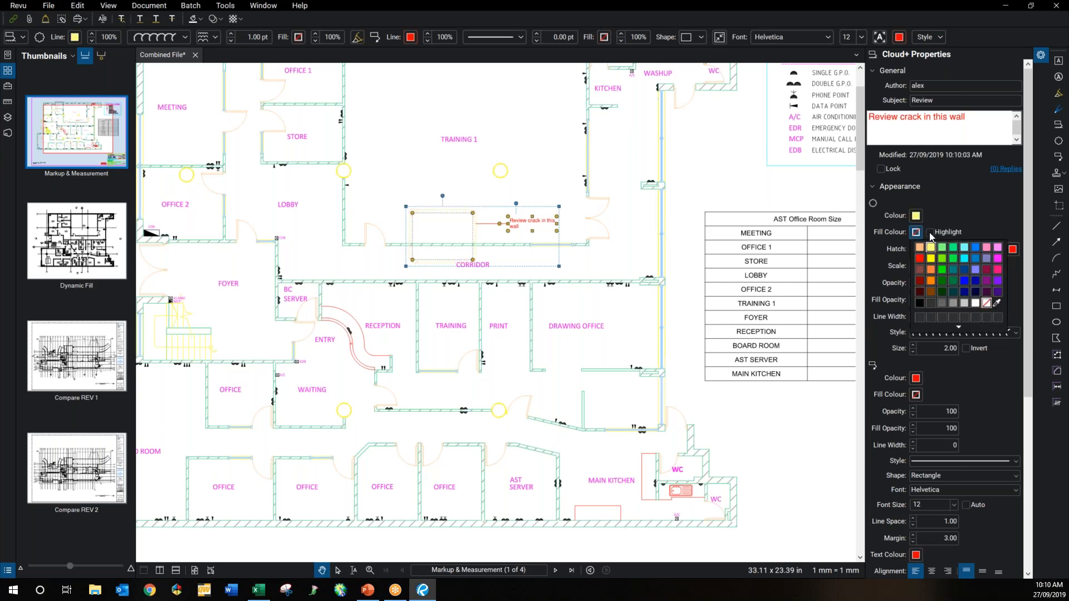
left_click(930, 232)
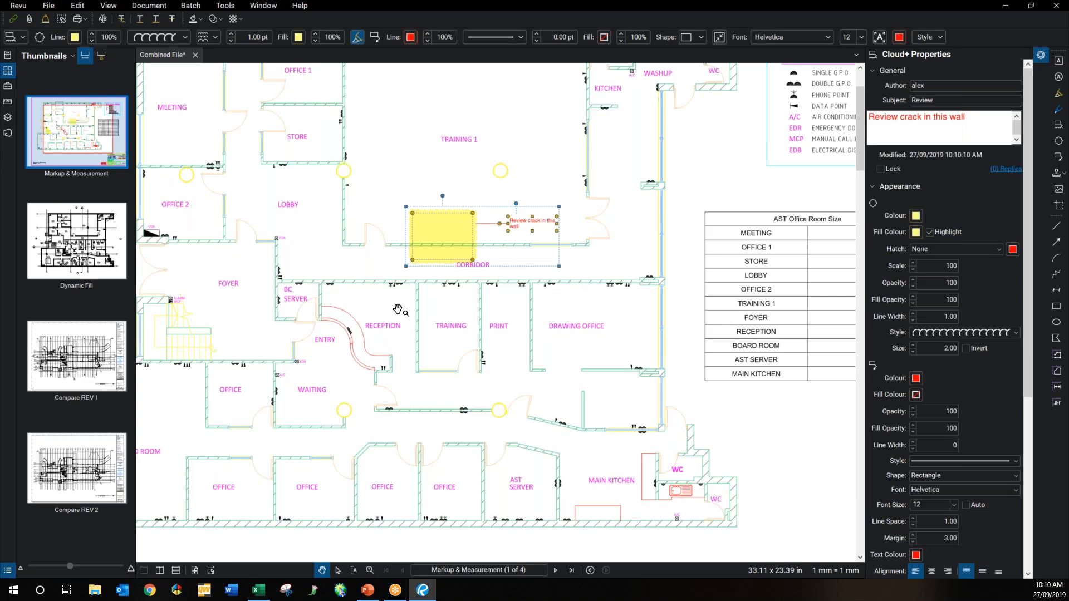
Step: Add the yellow cloud markup to the GSWR tool set
right_click(471, 241)
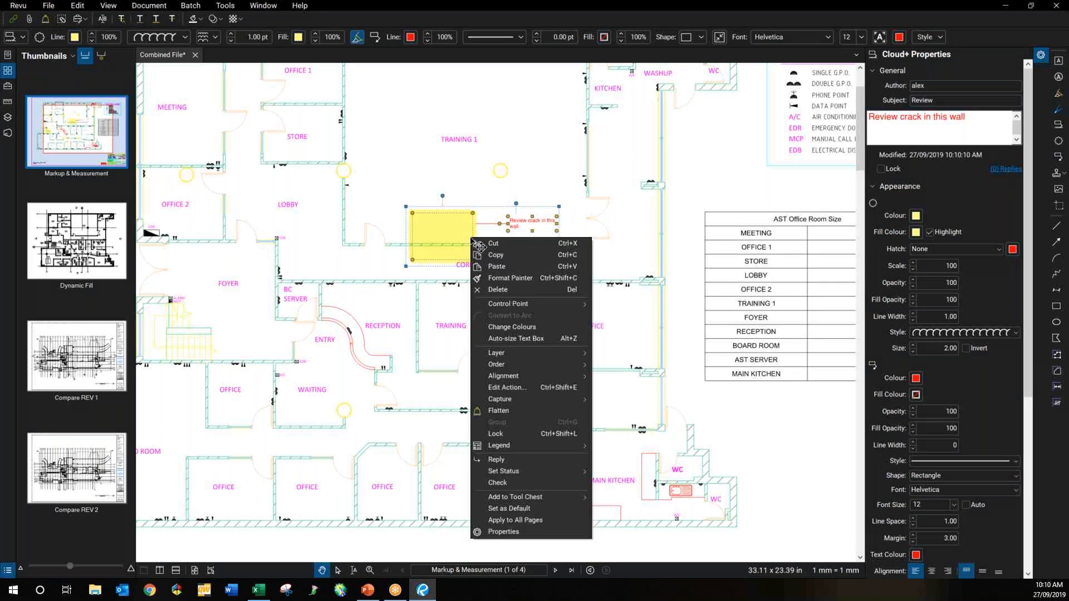
left_click(546, 495)
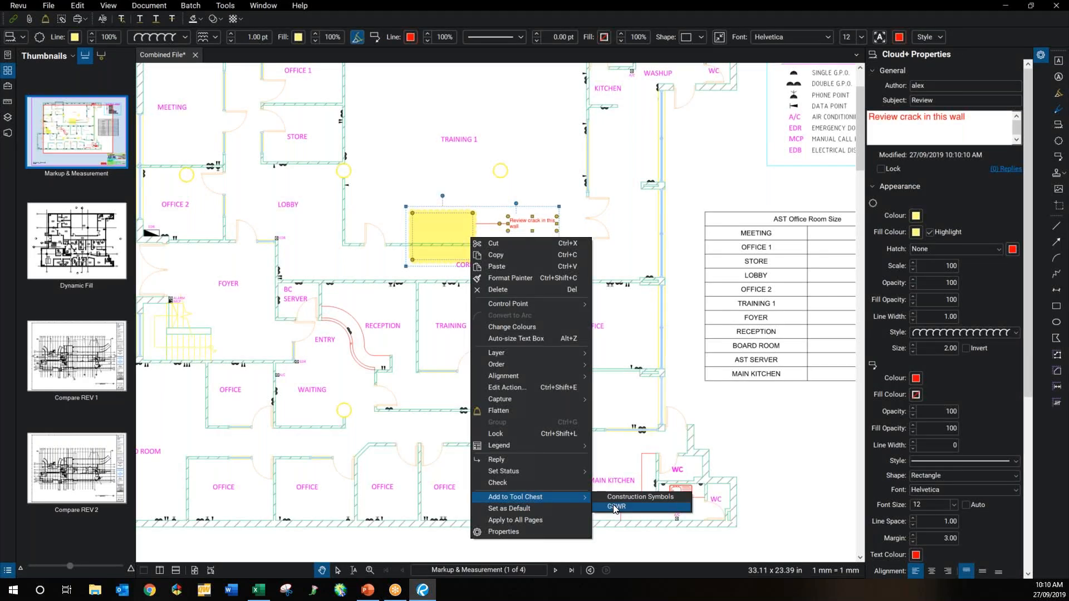
left_click(614, 508)
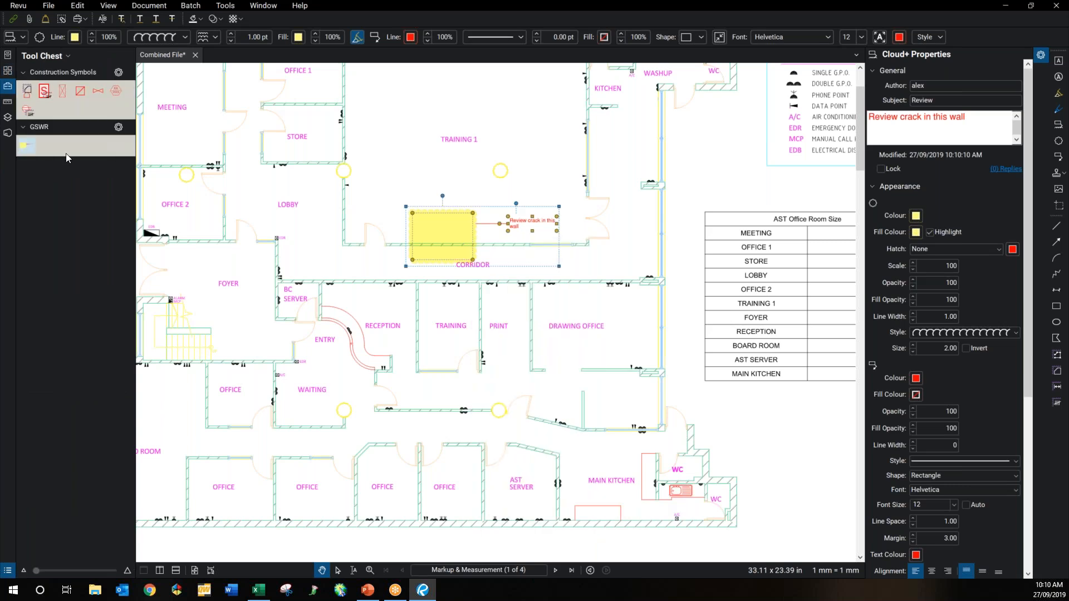
Step: Stamp copies of the GSWR review cloud near STORE and OFFICE 1
left_click(26, 146)
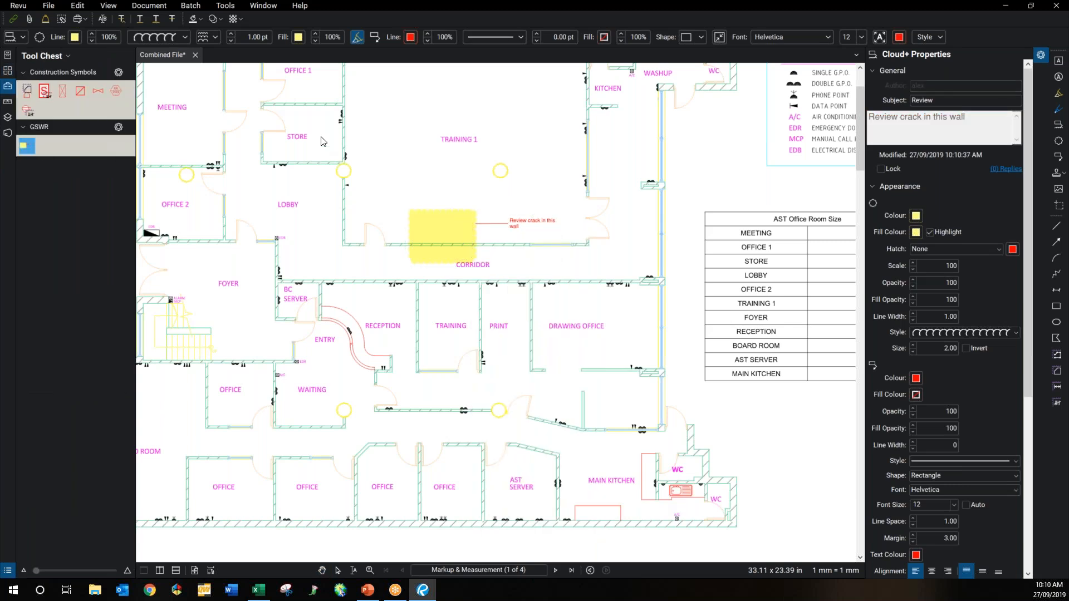
left_click(312, 143)
left_click(305, 129)
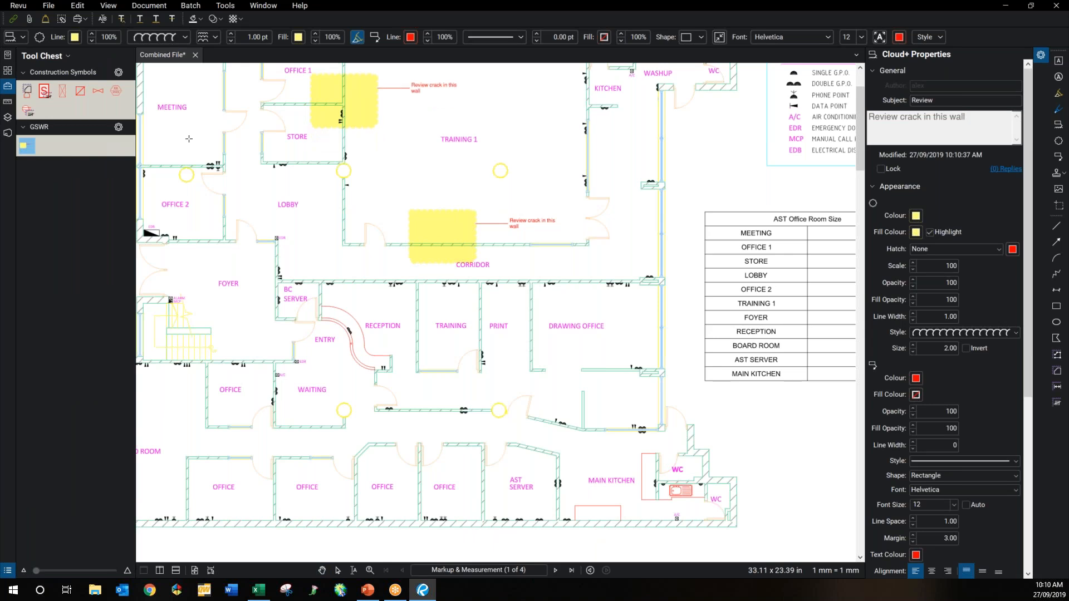
left_click(32, 146)
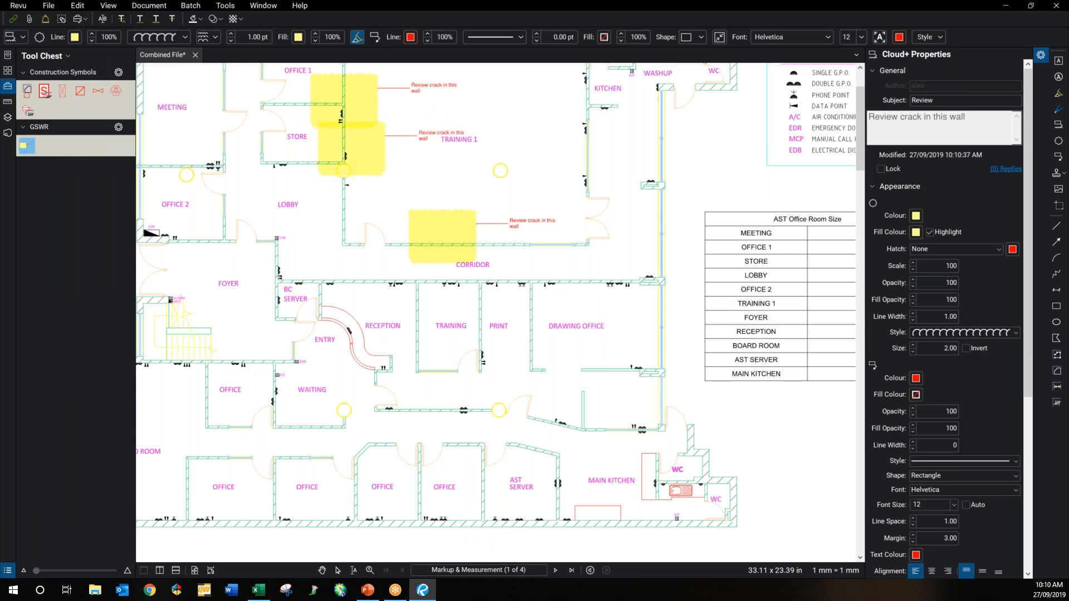
key("Escape")
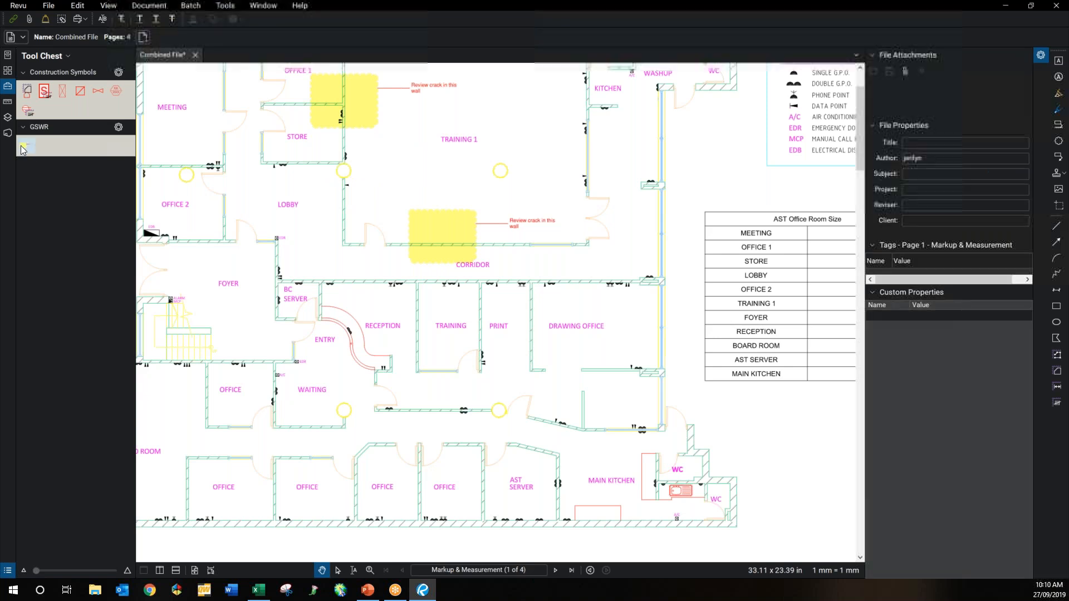
Step: Set the GSWR tool to draw with its style and draw a yellow cloud in the lobby by BC SERVER
right_click(26, 145)
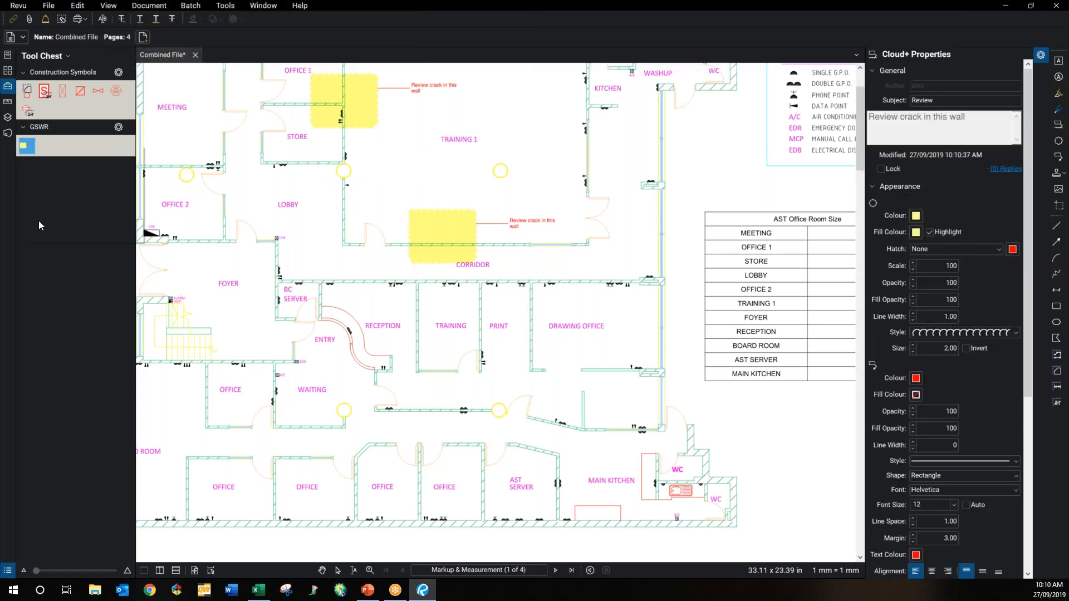
left_click(58, 228)
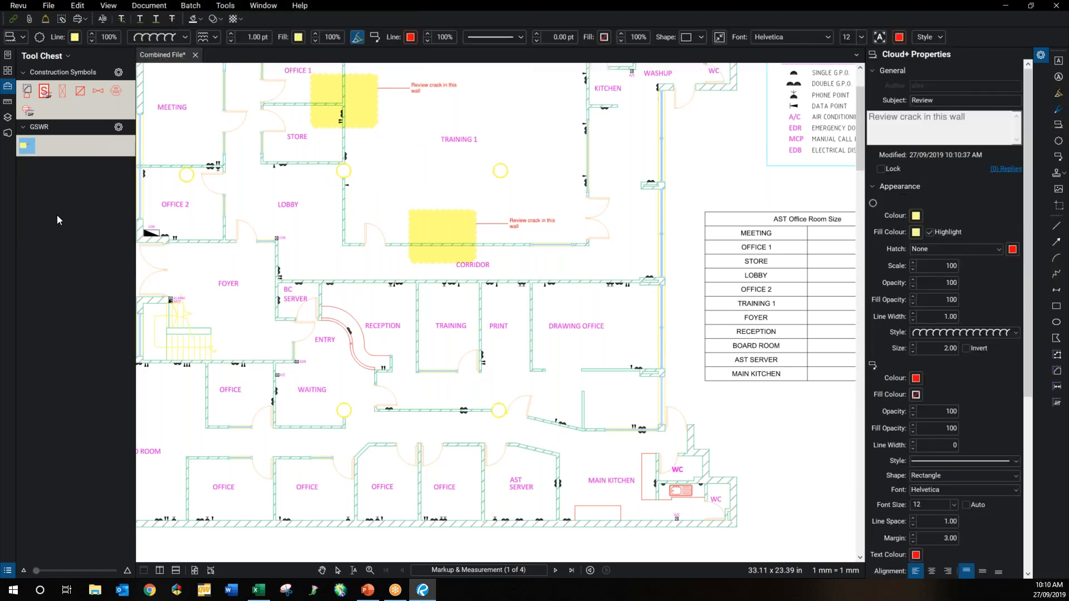
left_click(27, 150)
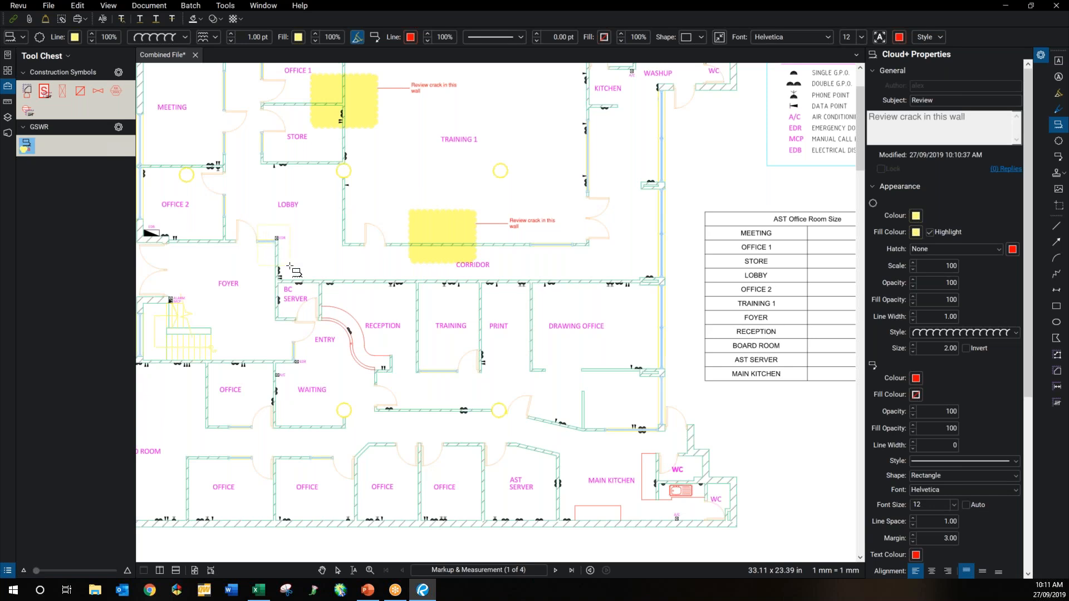
left_click(321, 261)
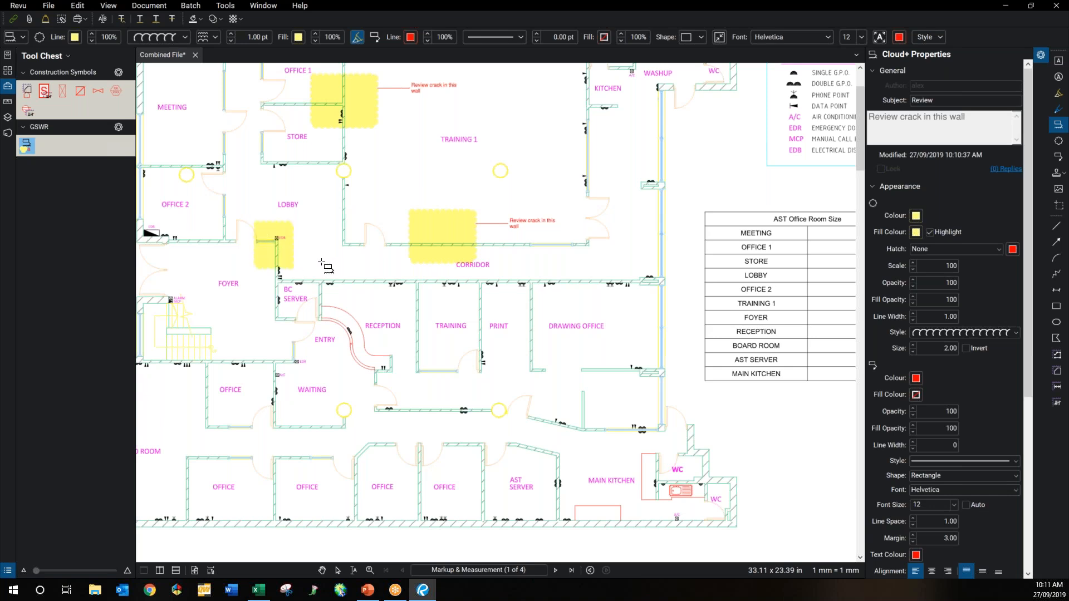
Step: Add a callout reading 'rview corner' beside the lobby cloud
left_click(321, 261)
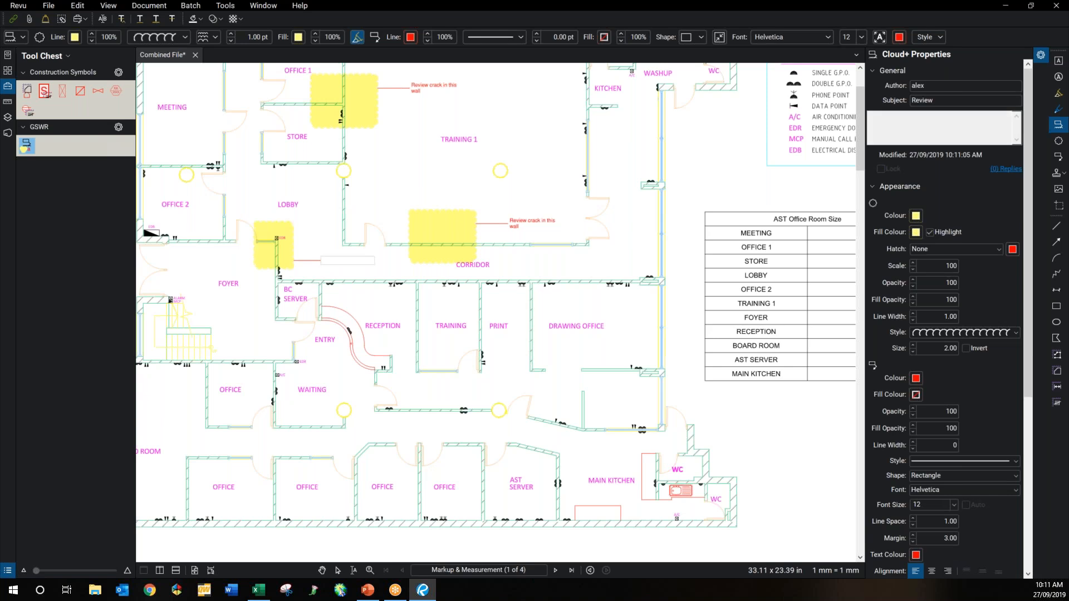
type("rview corner")
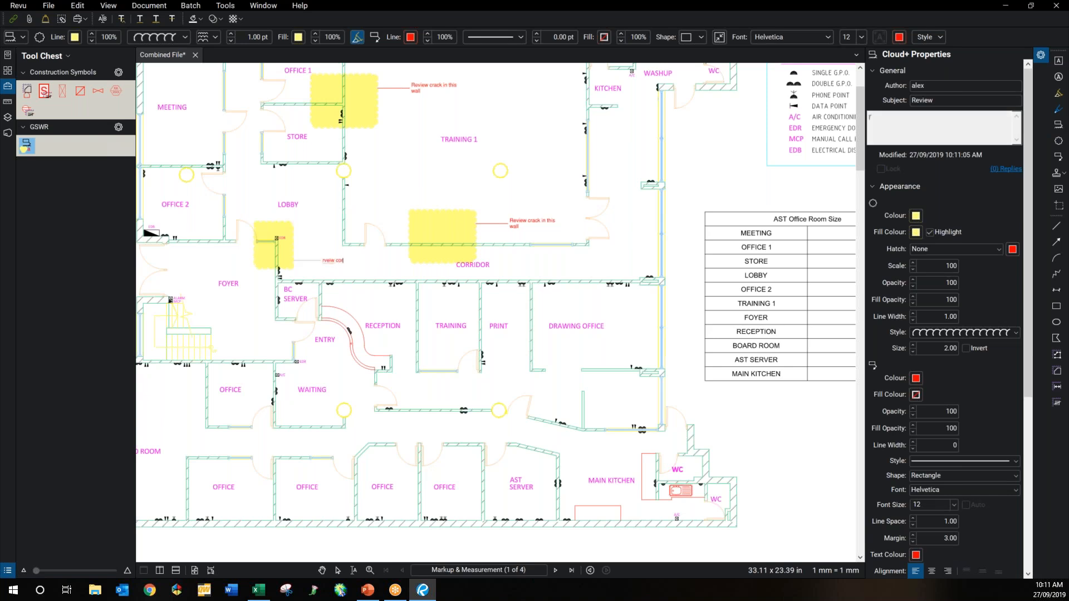
left_click(625, 255)
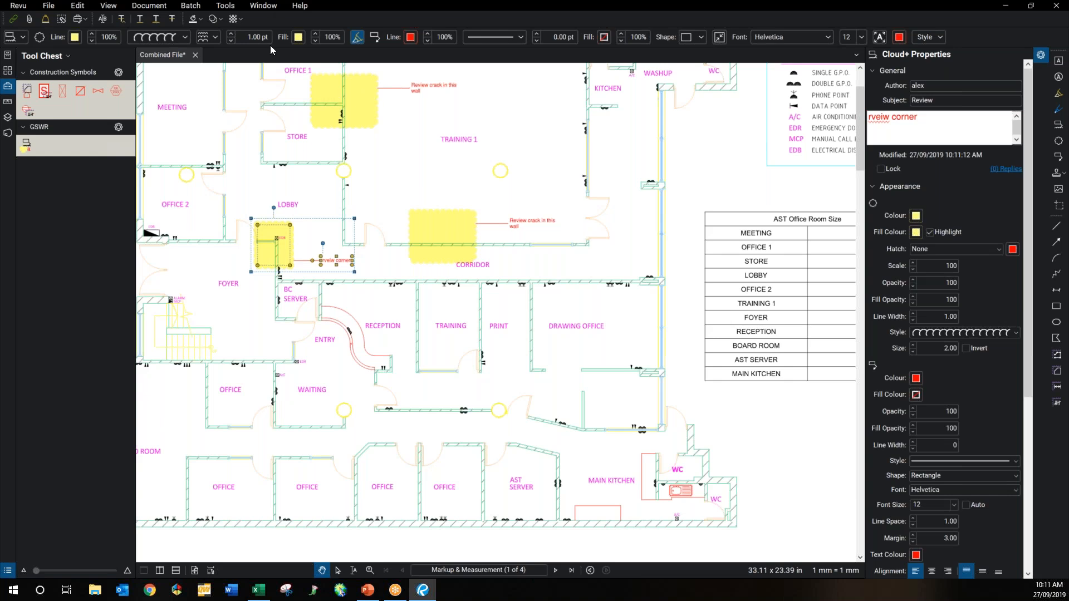
Step: Insert the Cracked wall image 1 picture from file inside the corridor review cloud
left_click(228, 7)
mouse_move(245, 18)
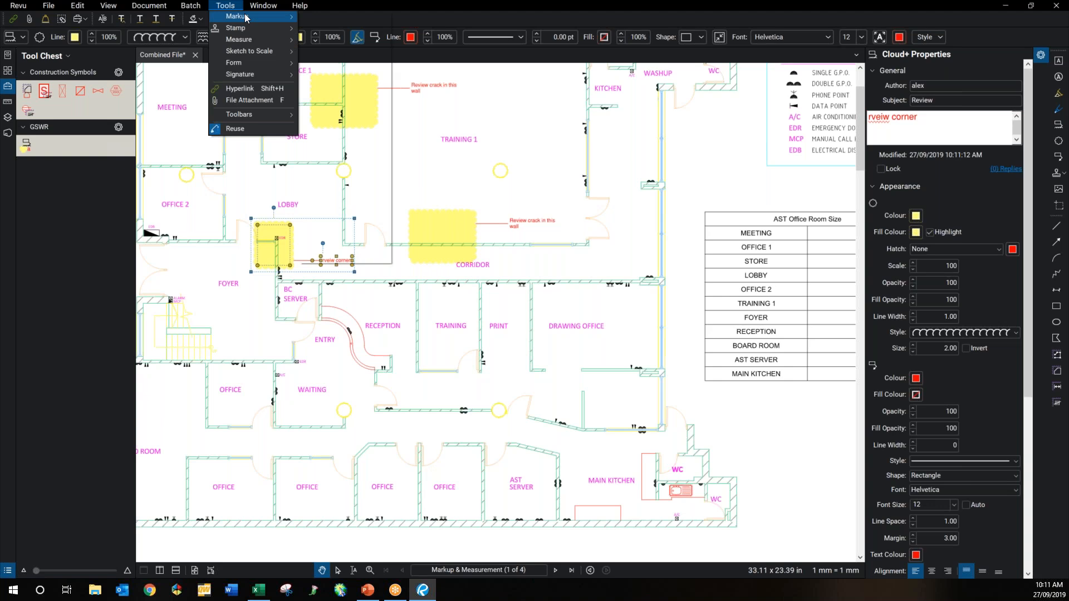
mouse_move(356, 228)
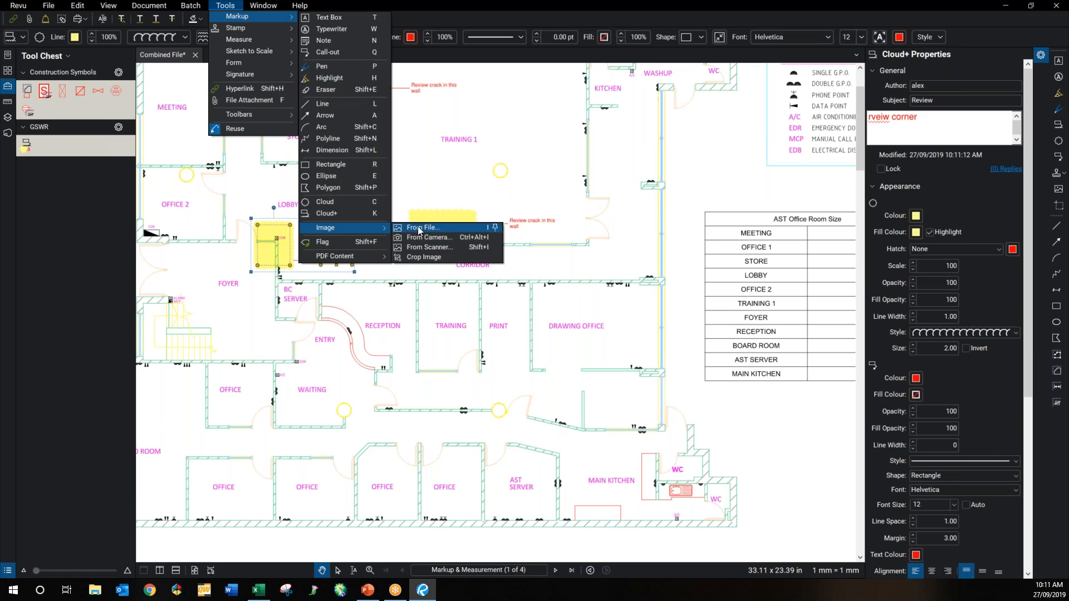
left_click(418, 226)
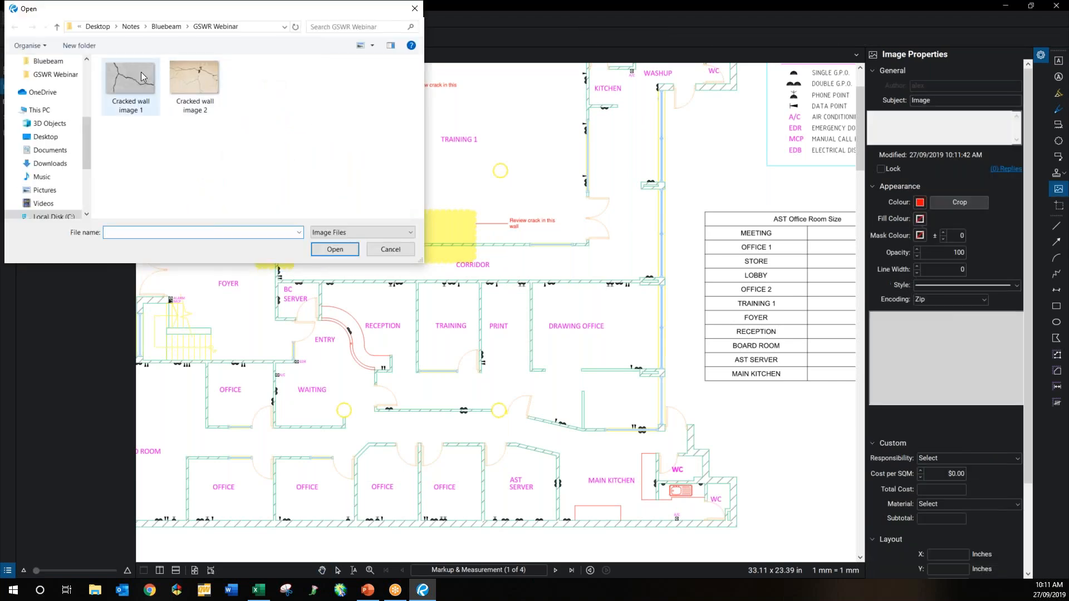
left_click(150, 80)
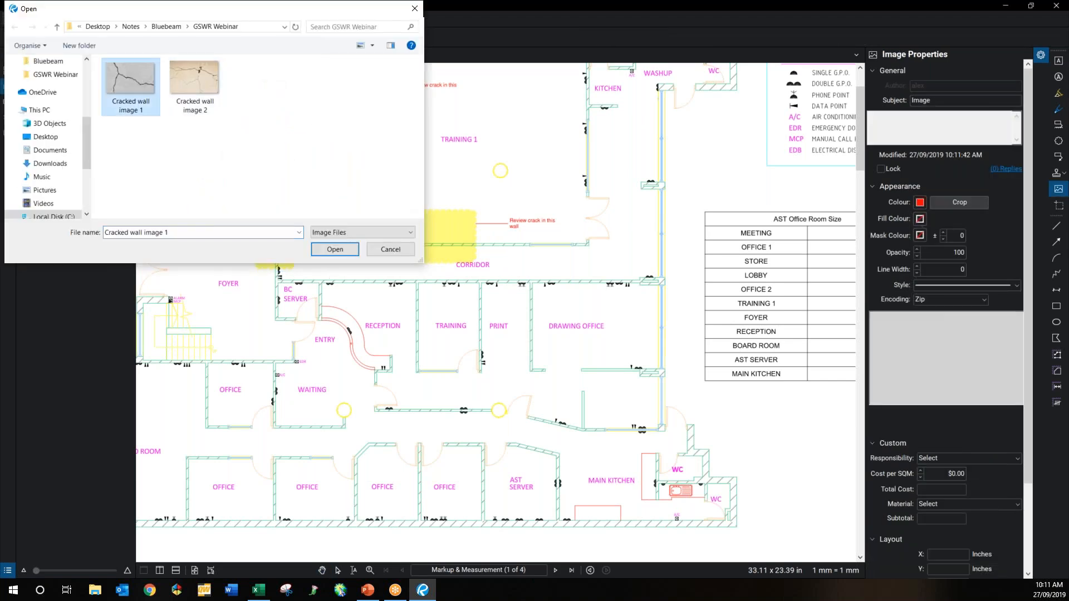
left_click(331, 251)
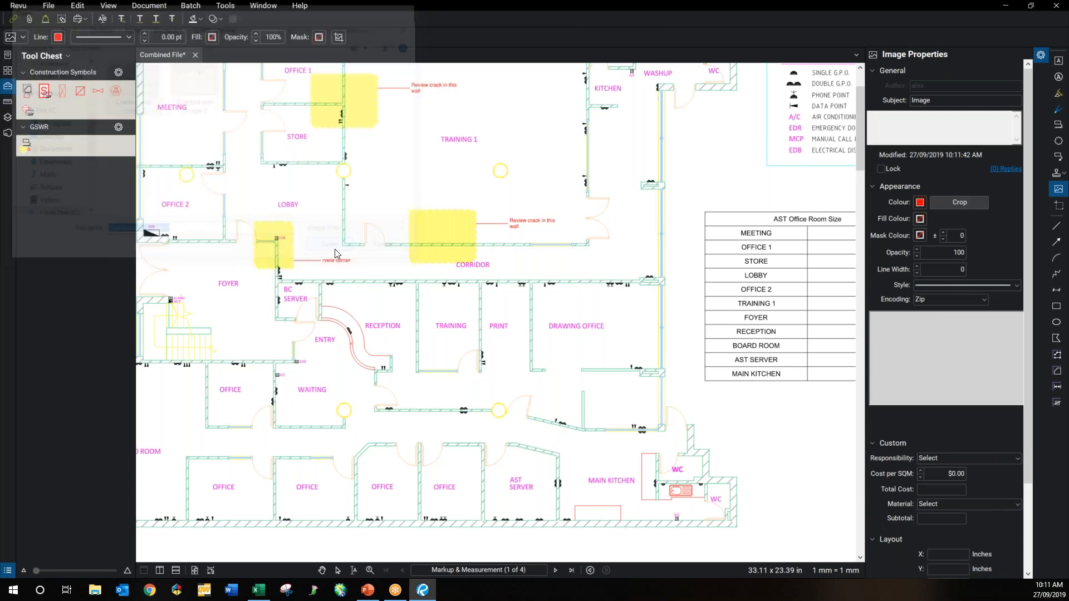
left_click(466, 229)
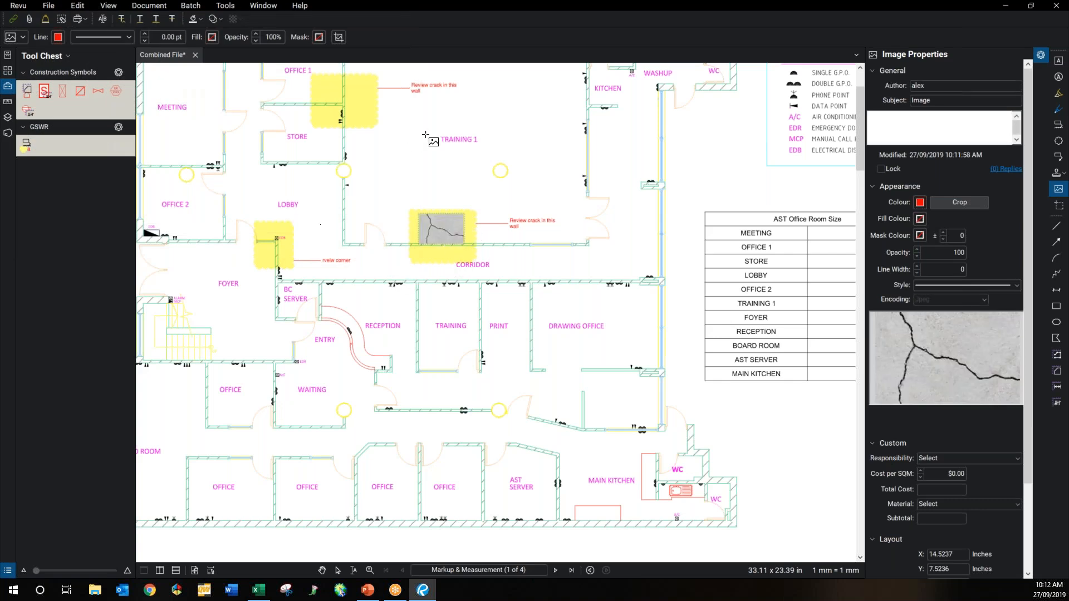
left_click(484, 198)
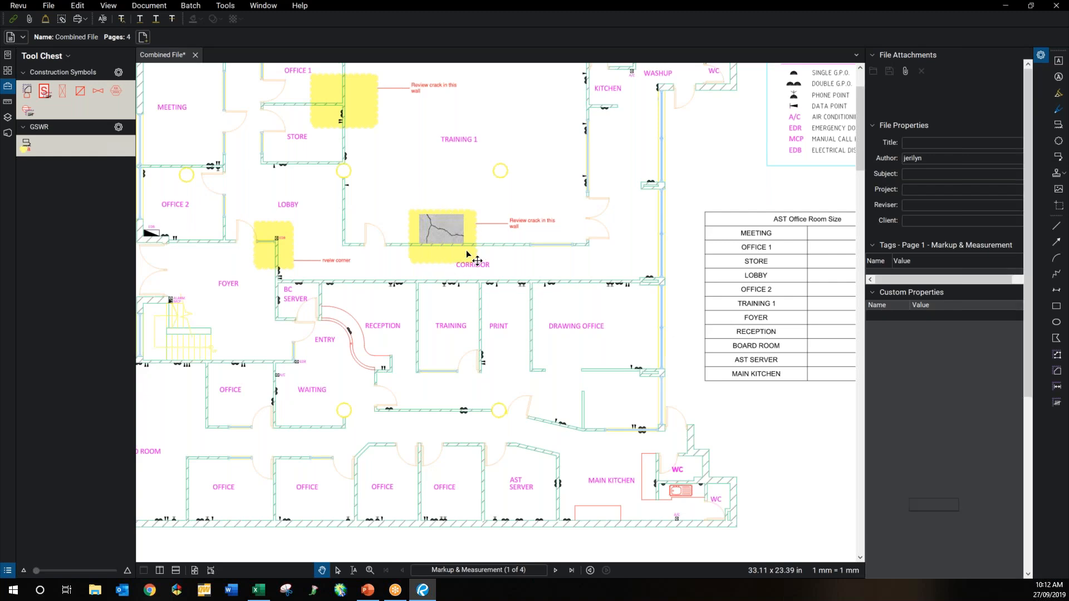
left_click(466, 249)
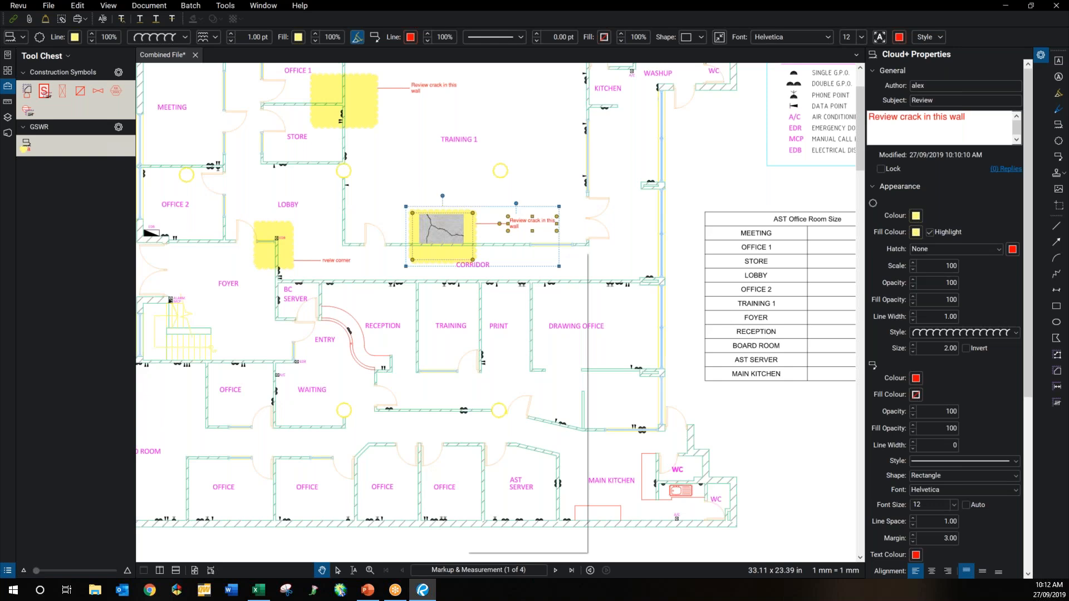
Step: Attach Cracked wall image 1 and 2 to the crack cloud and view them
left_click(611, 436)
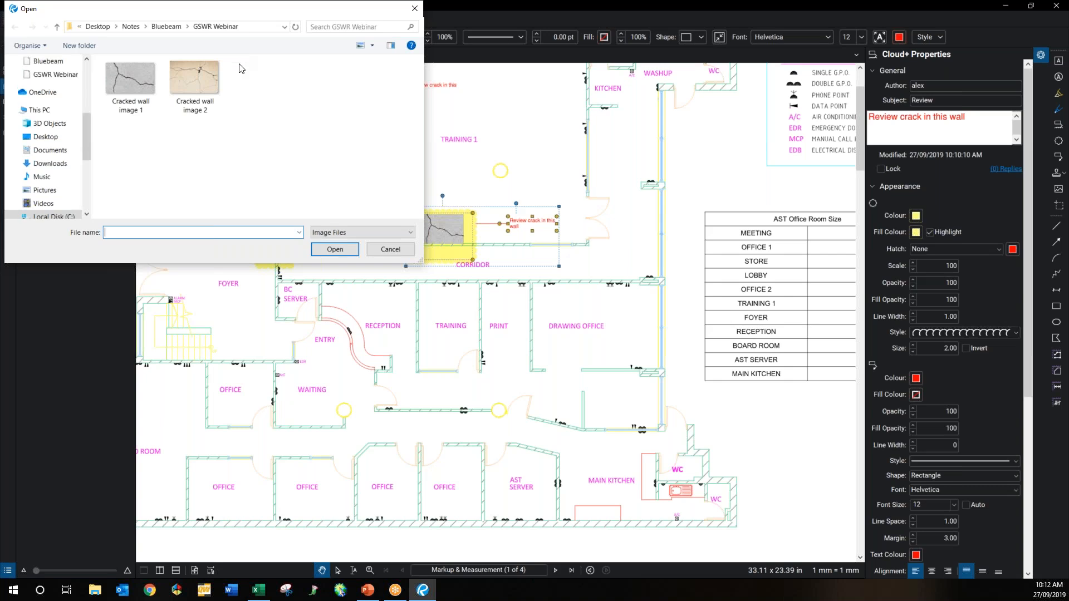
left_click(141, 75)
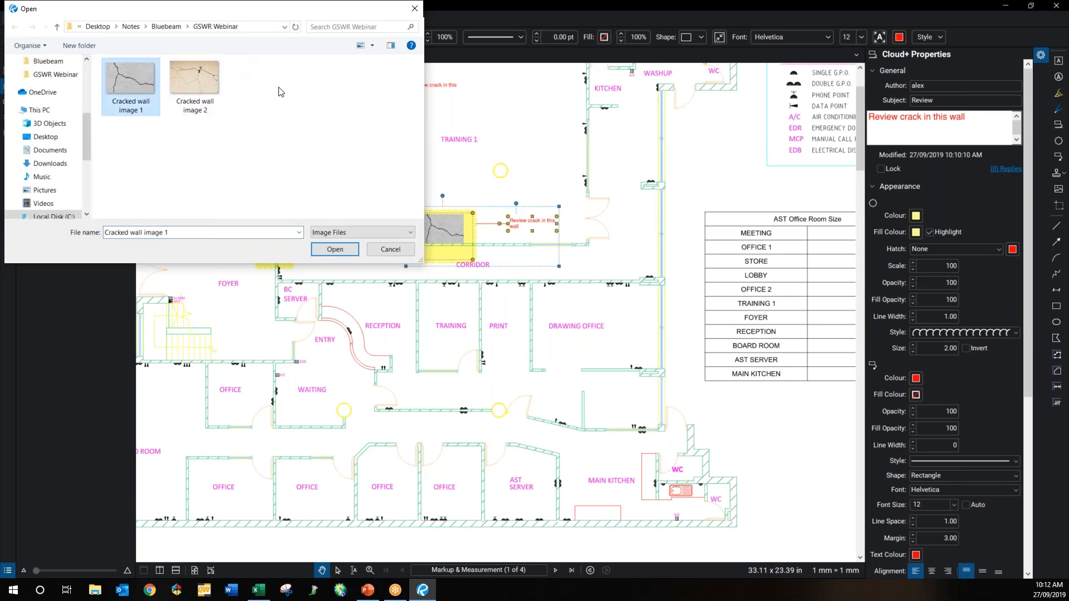
left_click(199, 85, "ctrl")
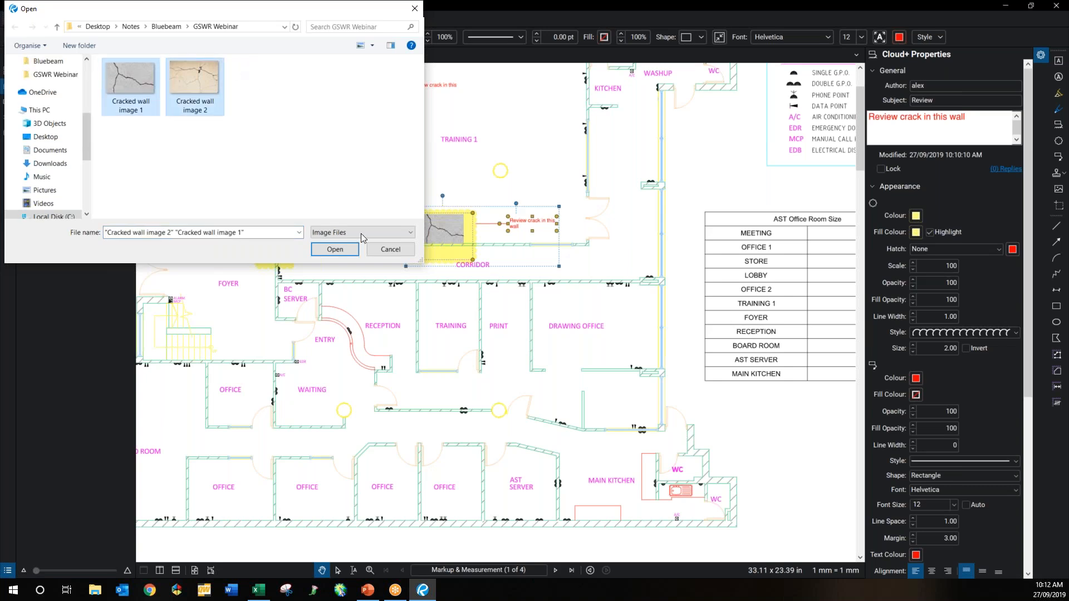
left_click(336, 250)
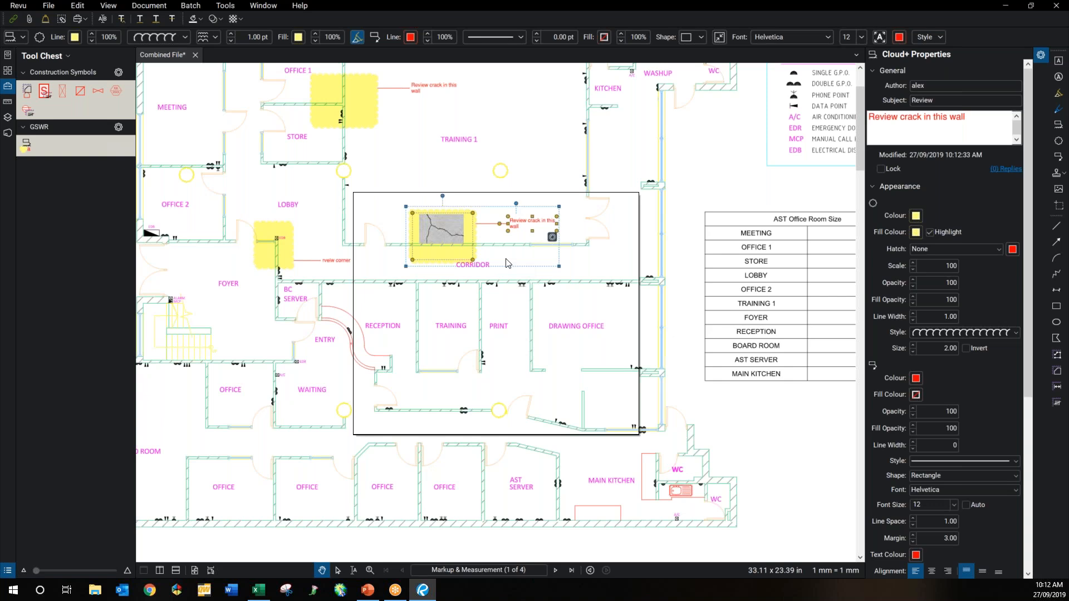
left_click(571, 421)
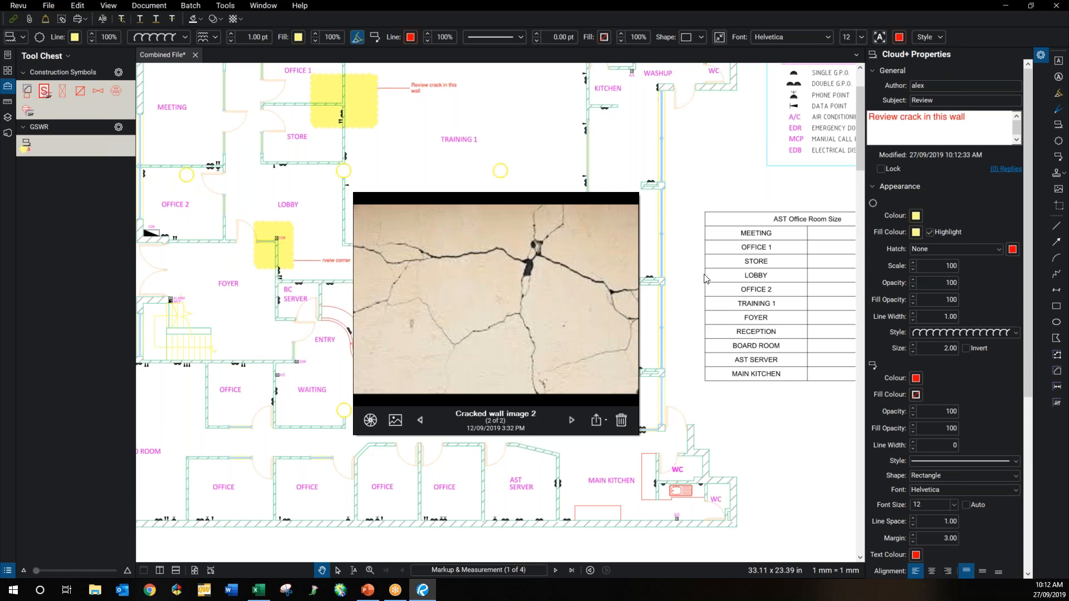
left_click(662, 277)
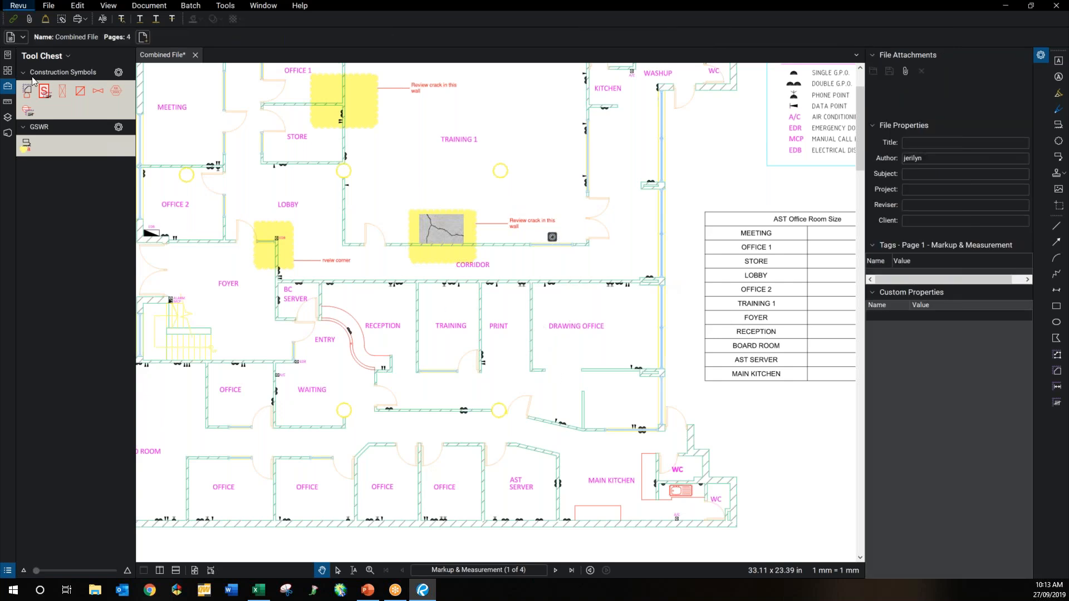
Step: Go to the Dynamic Fill page via the thumbnails and bring its floor plan into view
left_click(8, 72)
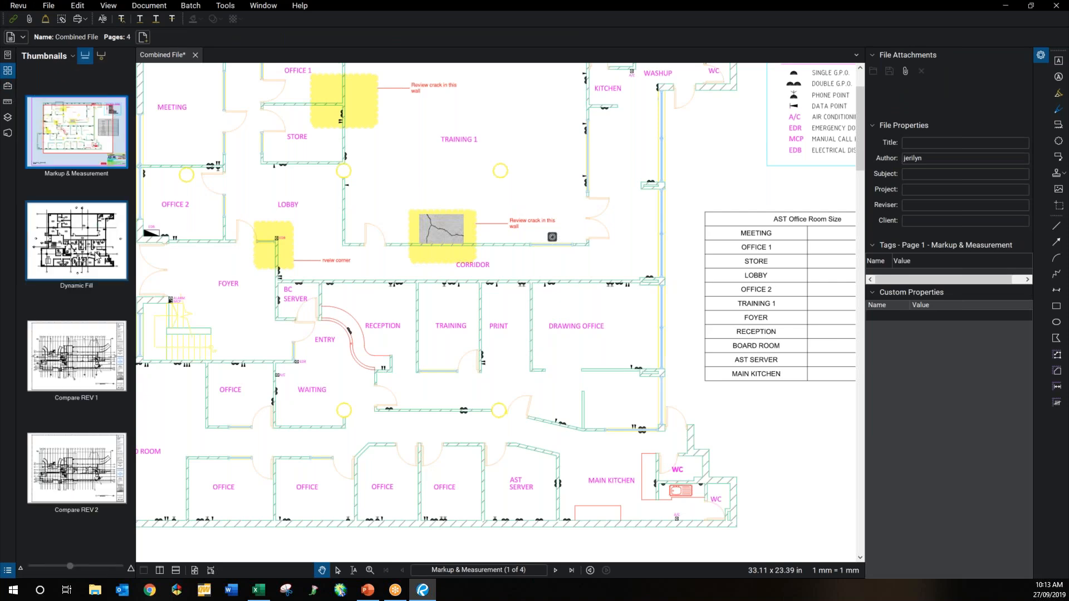
left_click(101, 259)
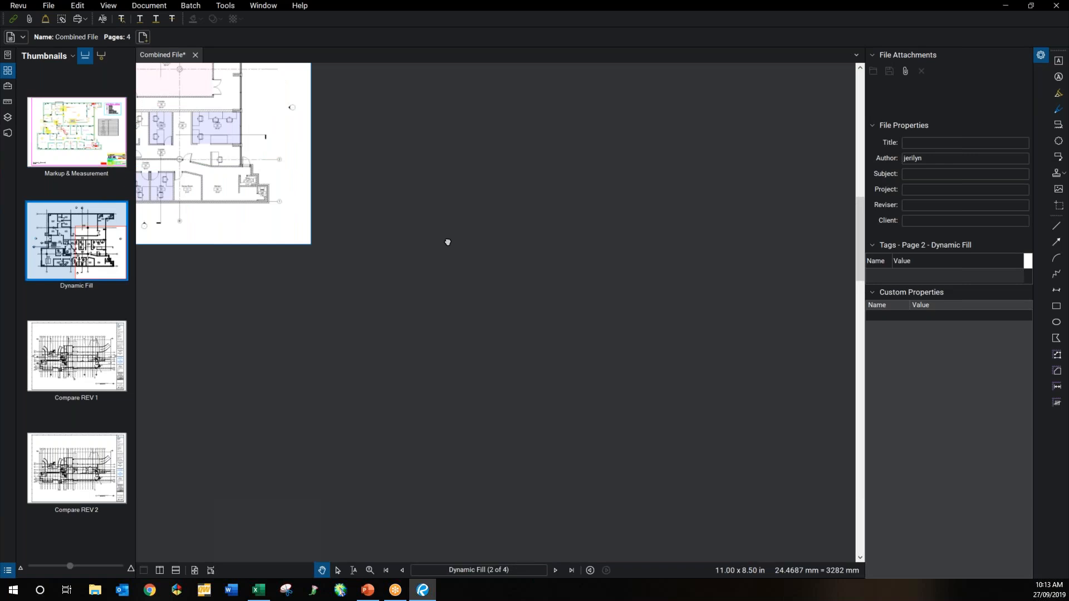
left_click_drag(271, 170, 485, 264)
Step: Snapshot the Reception chair and paste a copy above the wall by Corridor 18
scroll(485, 264, "up", 1)
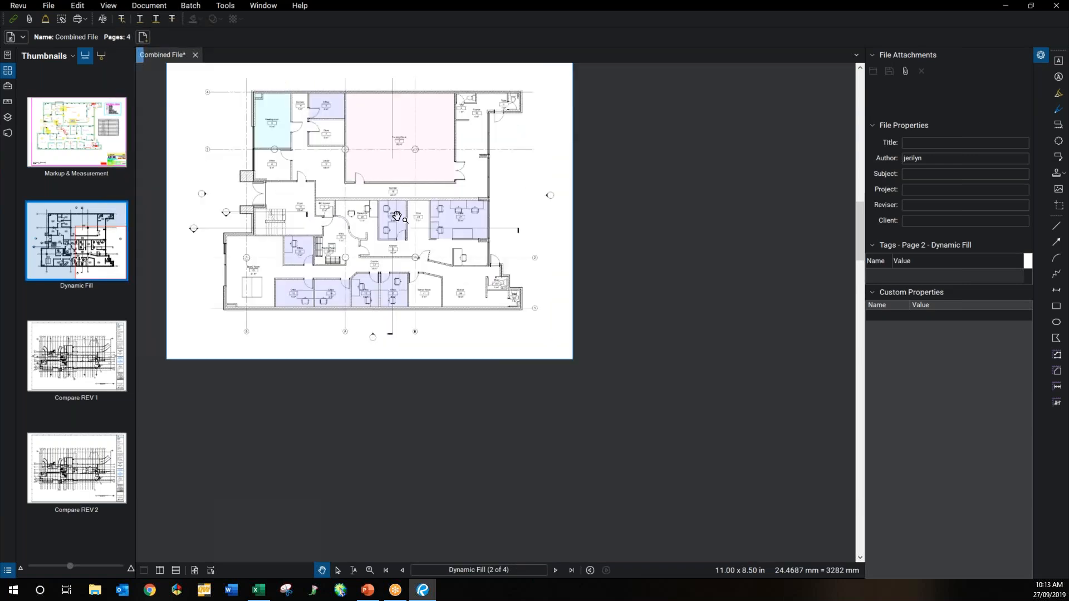
scroll(397, 216, "up", 2)
scroll(300, 196, "up", 2)
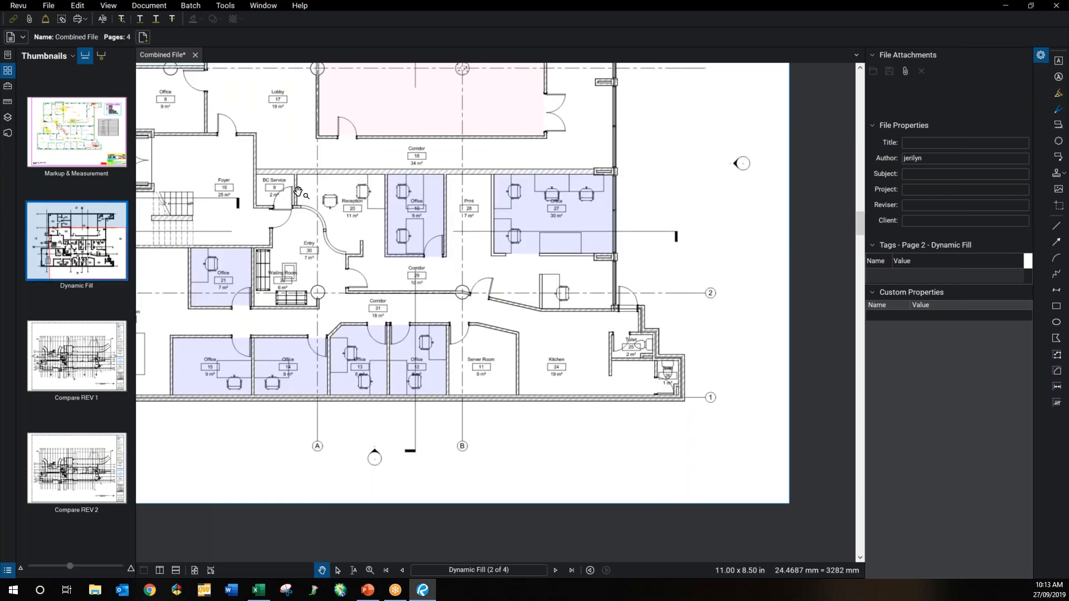
scroll(298, 192, "up", 2)
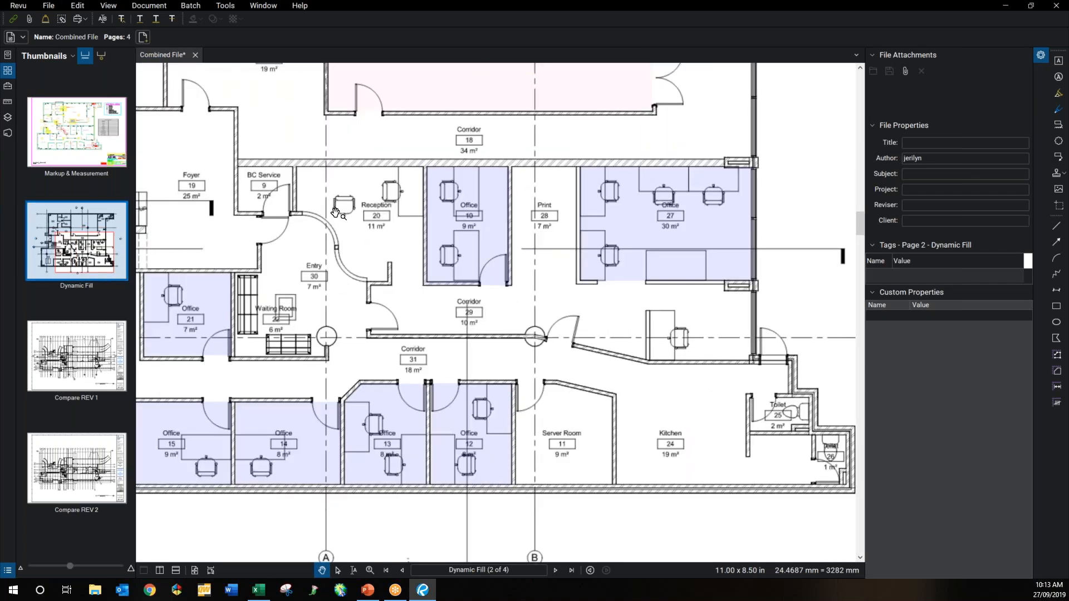
scroll(336, 212, "up", 1)
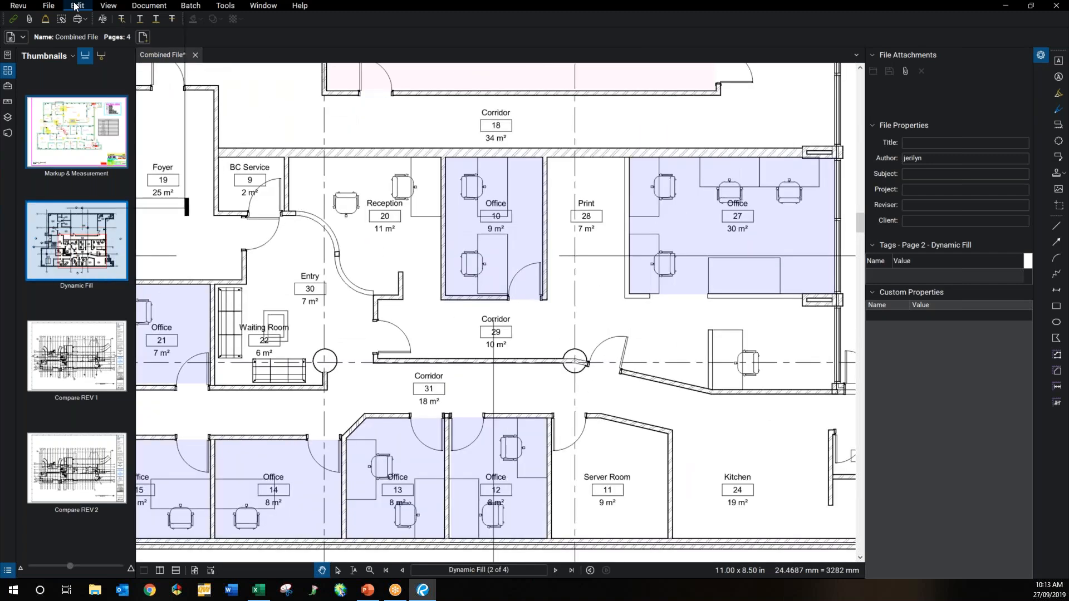
left_click(76, 7)
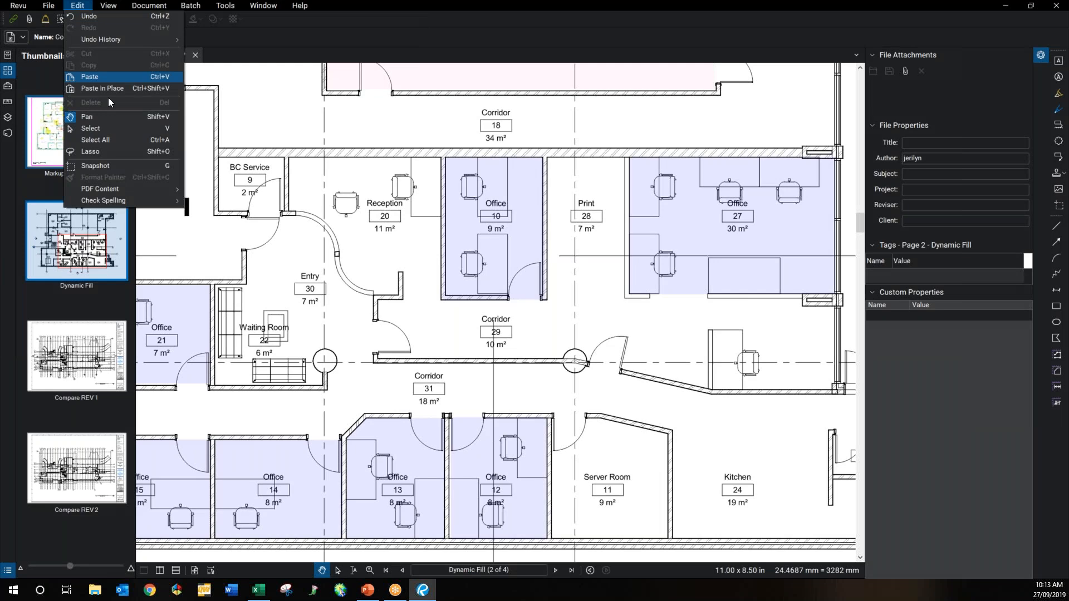
left_click(101, 77)
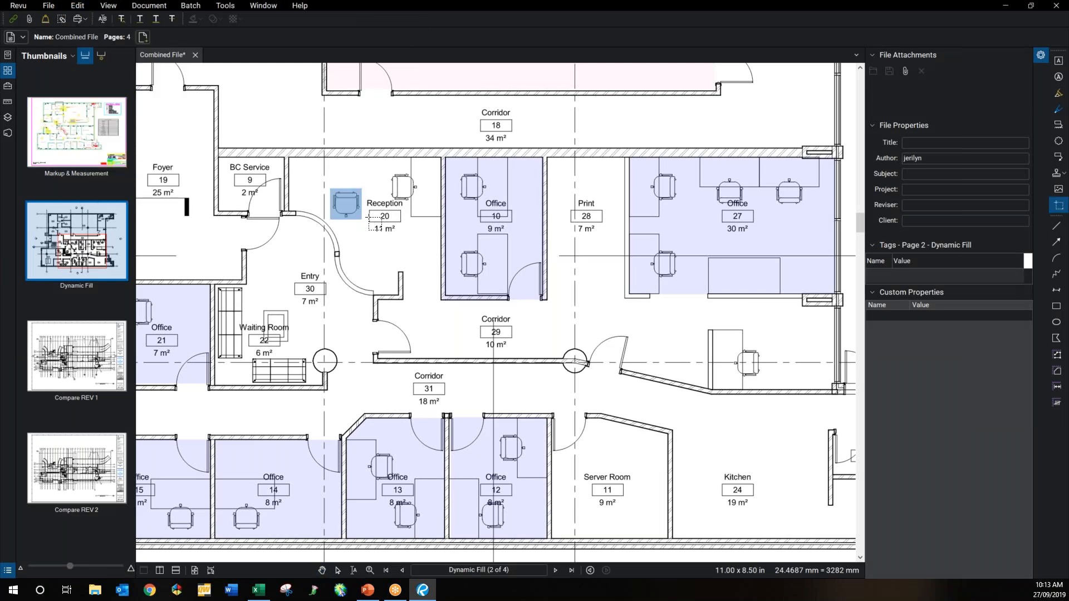
left_click(370, 134)
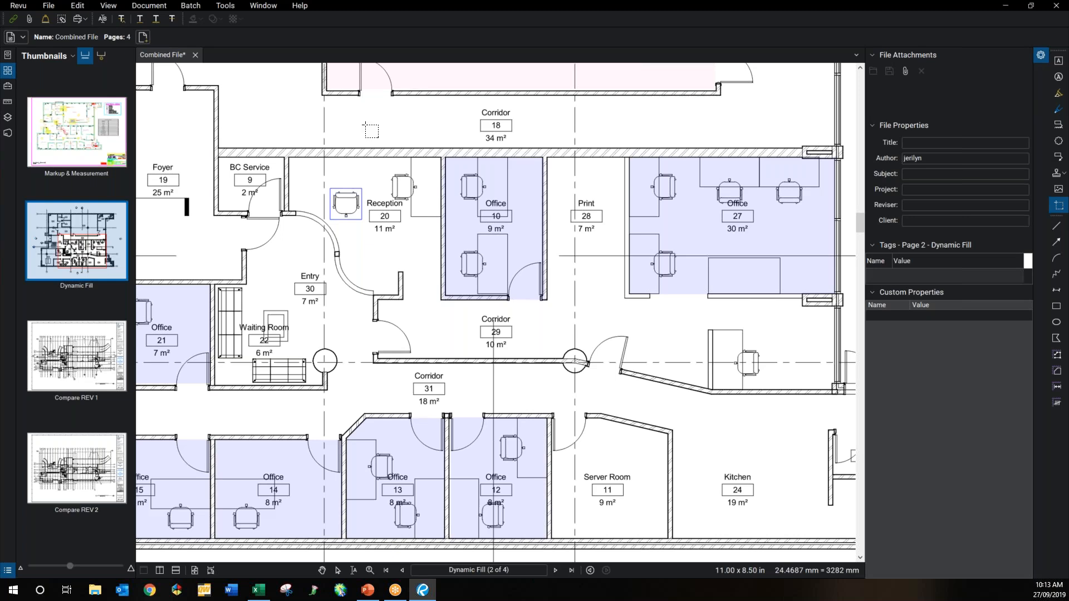
key("ctrl+v")
key("Escape")
left_click(376, 111)
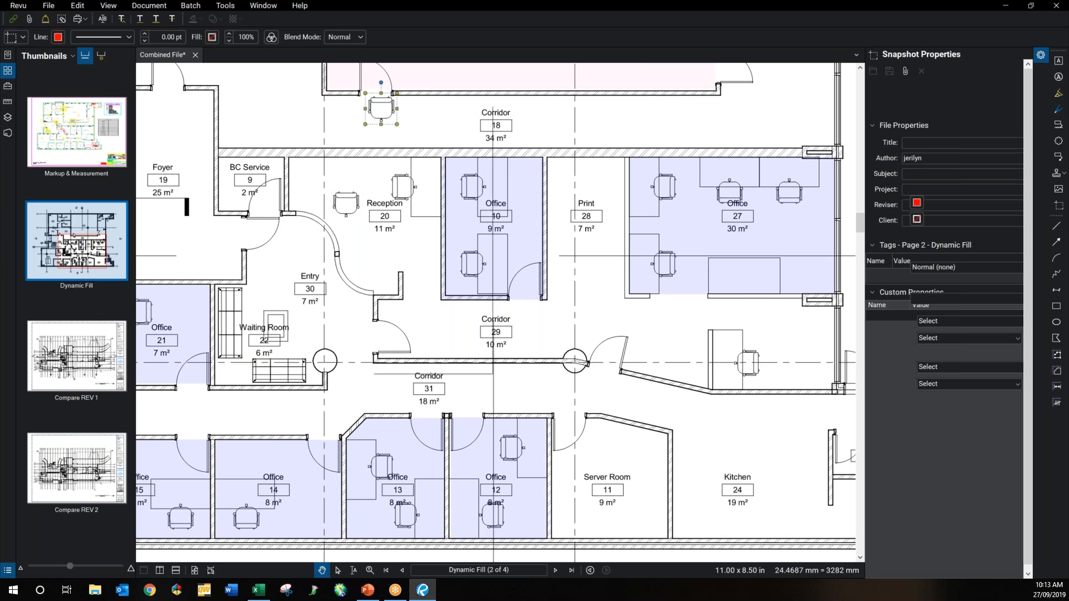
Step: Recolour the pasted chair from black to red with Change Colours
right_click(372, 104)
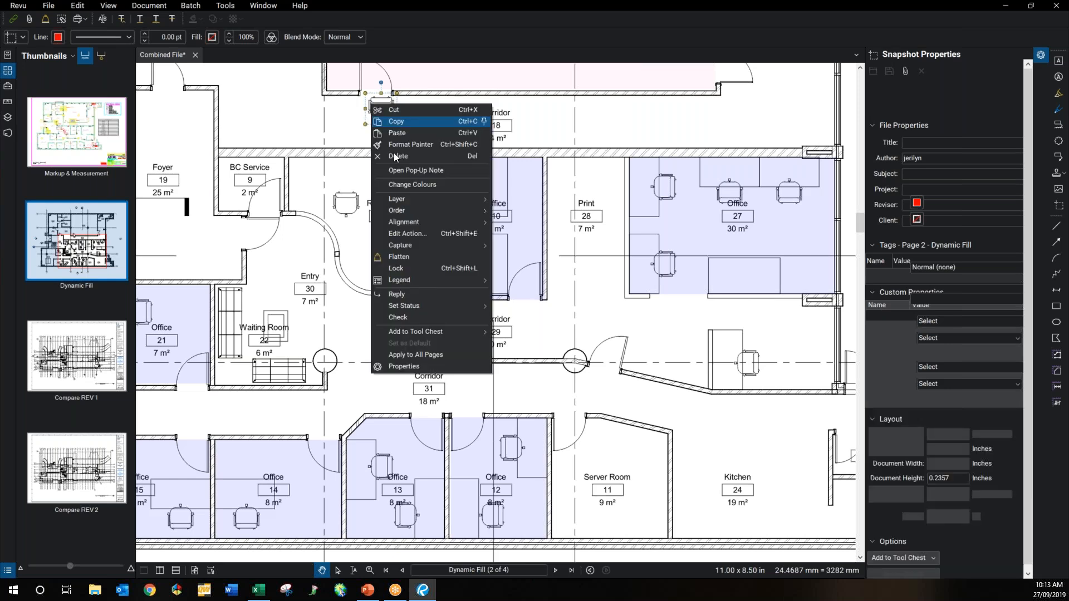
left_click(411, 184)
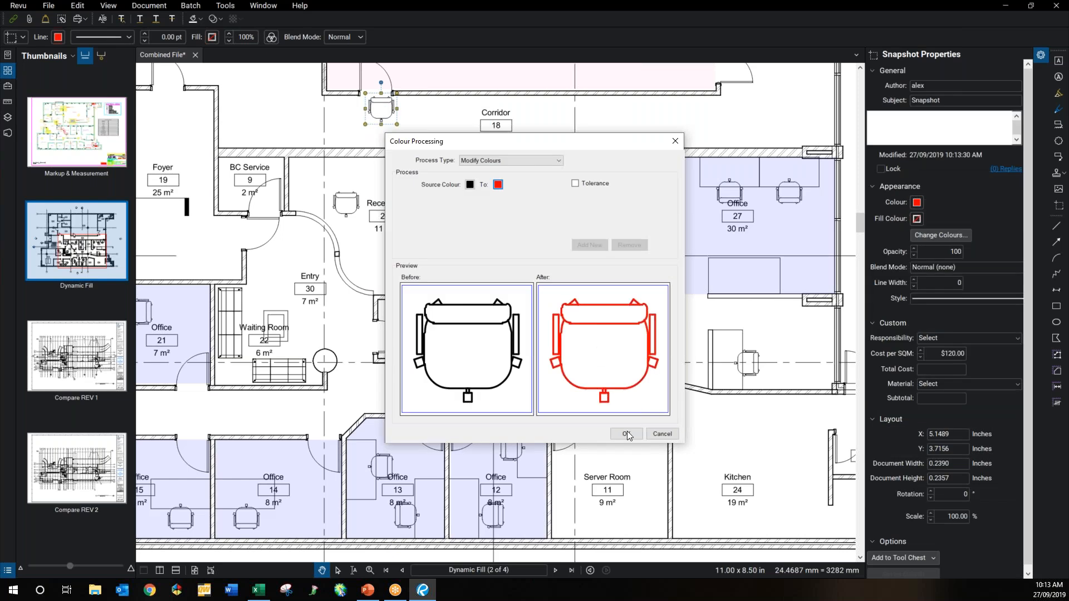
key("Return")
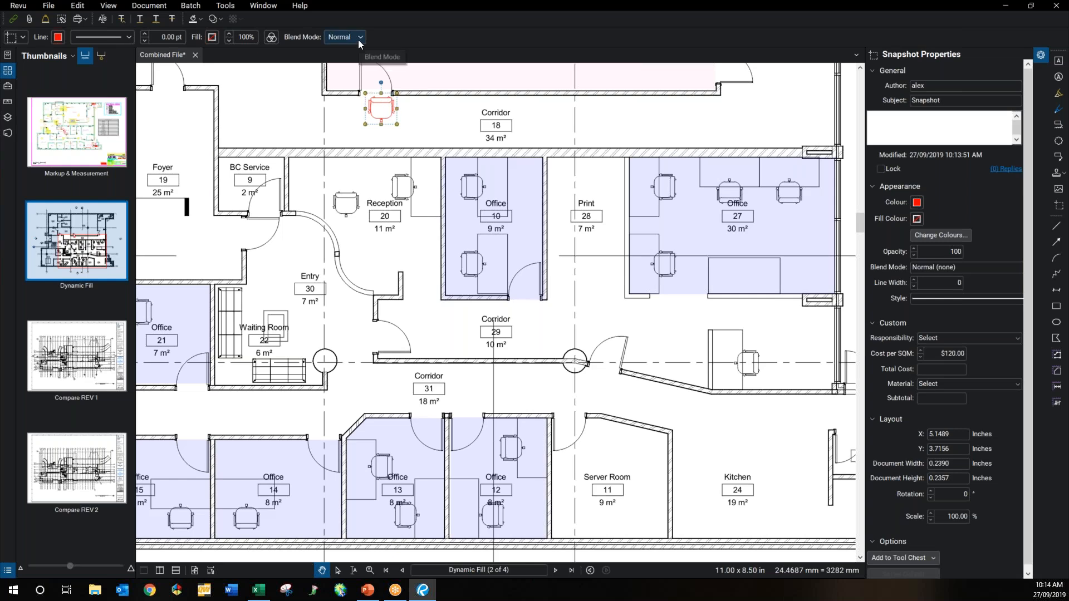
right_click(381, 100)
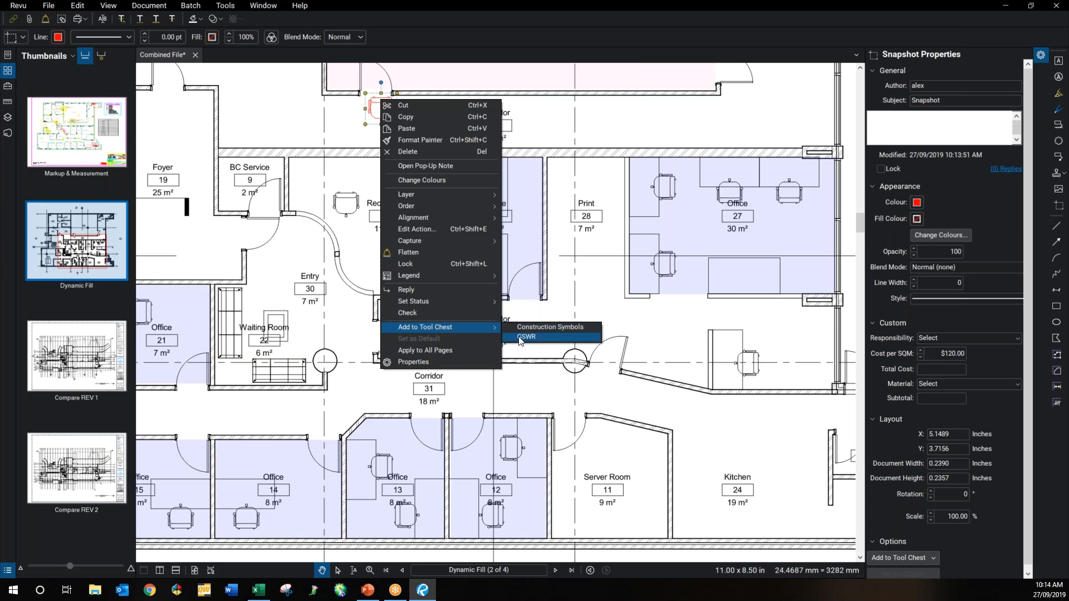
Step: Save the red chair to the GSWR tool set and stamp two red chairs above the corridor wall
left_click(520, 338)
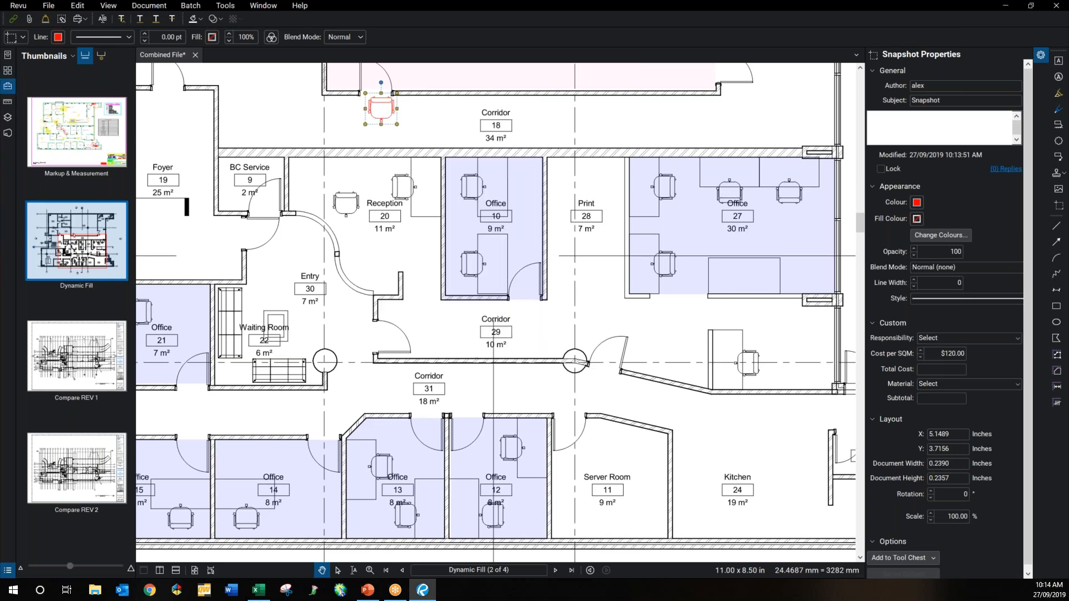
left_click(45, 147)
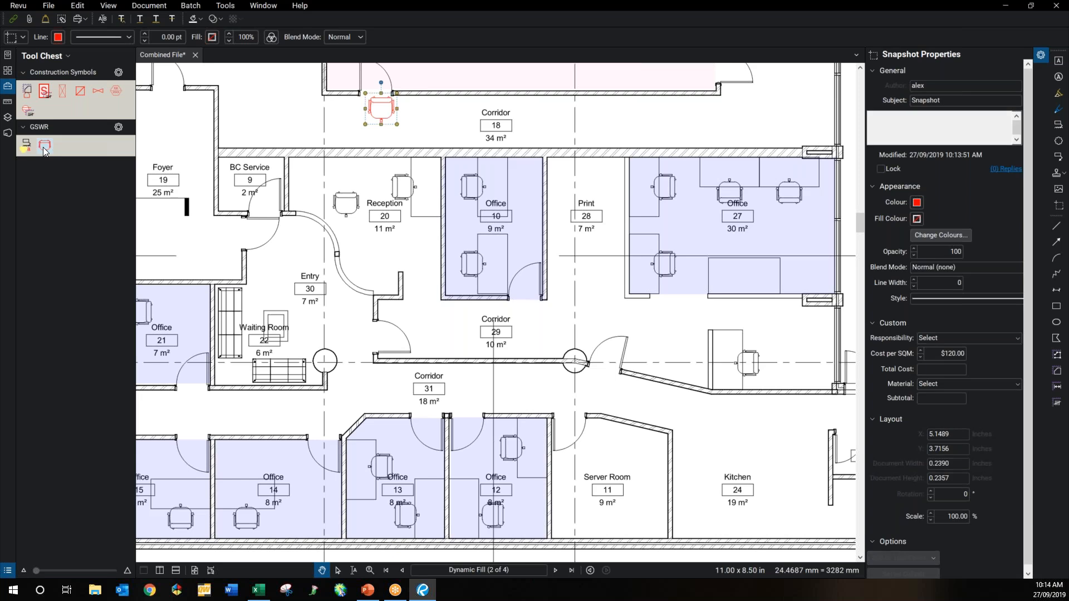
left_click(243, 124)
left_click(292, 127)
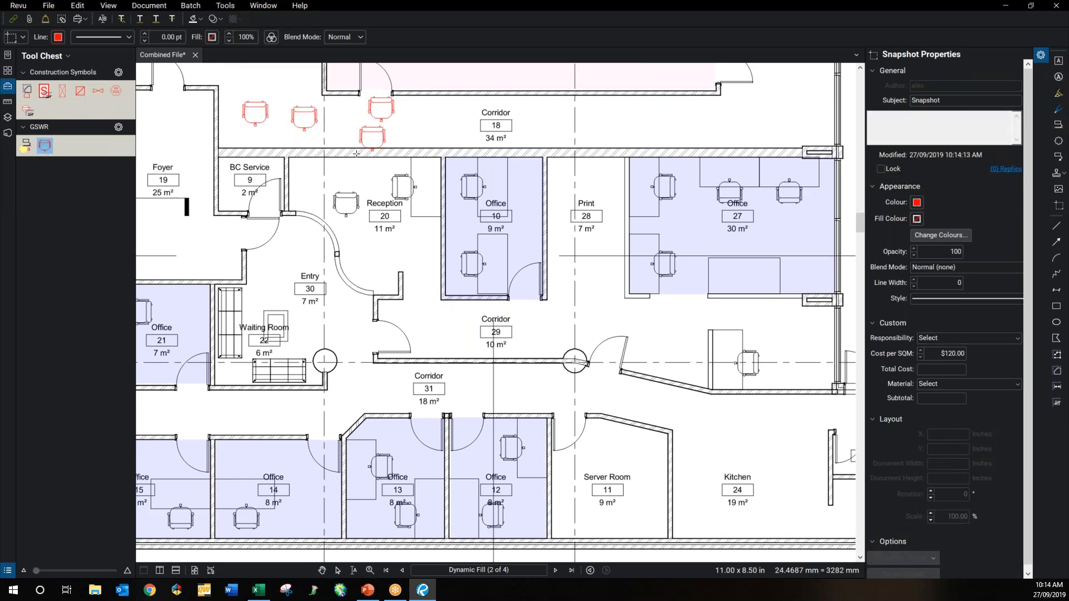
key("Escape")
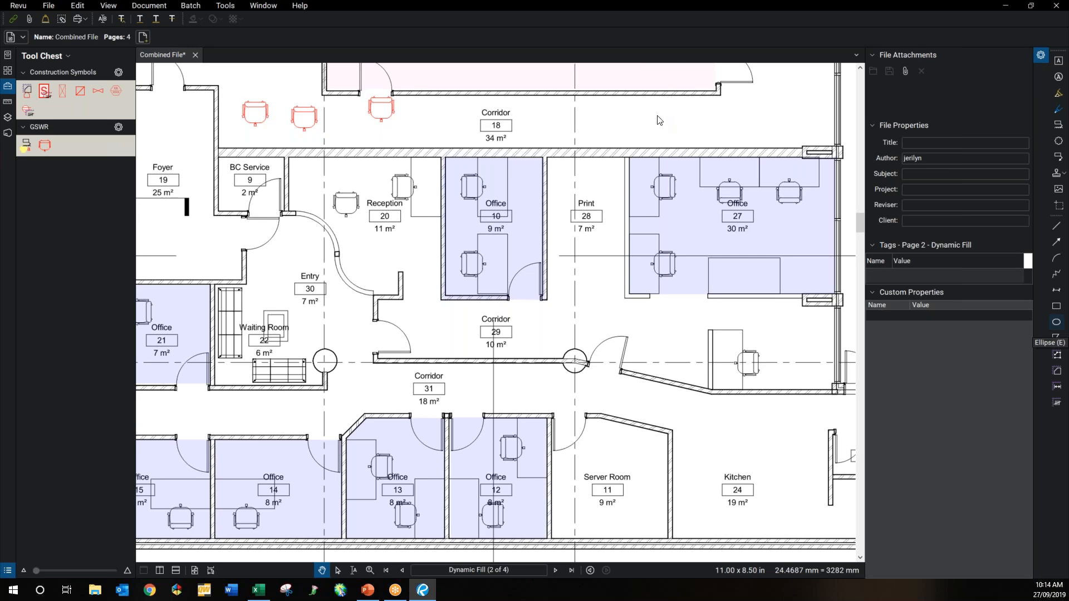
left_click(1056, 323)
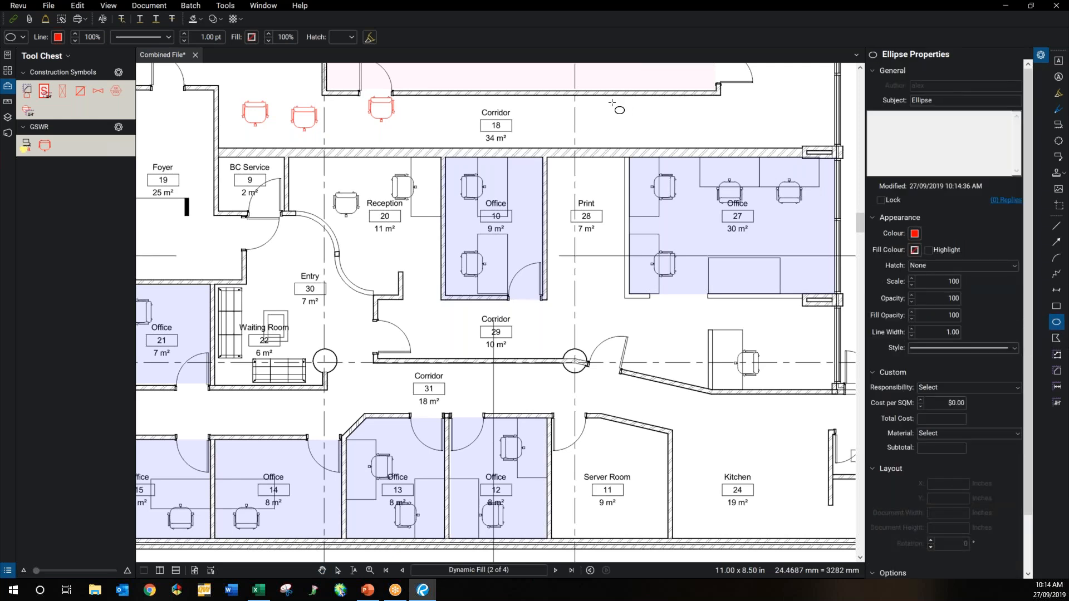
Step: Draw a small red circle right of the Corridor 18 label
left_click_drag(611, 103, 625, 117)
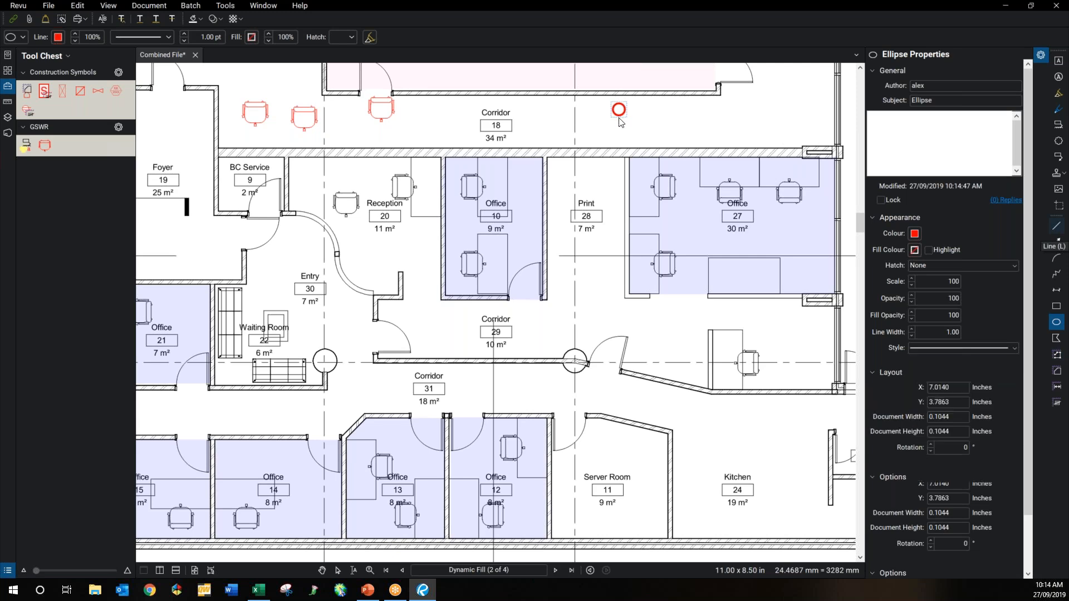
key("l")
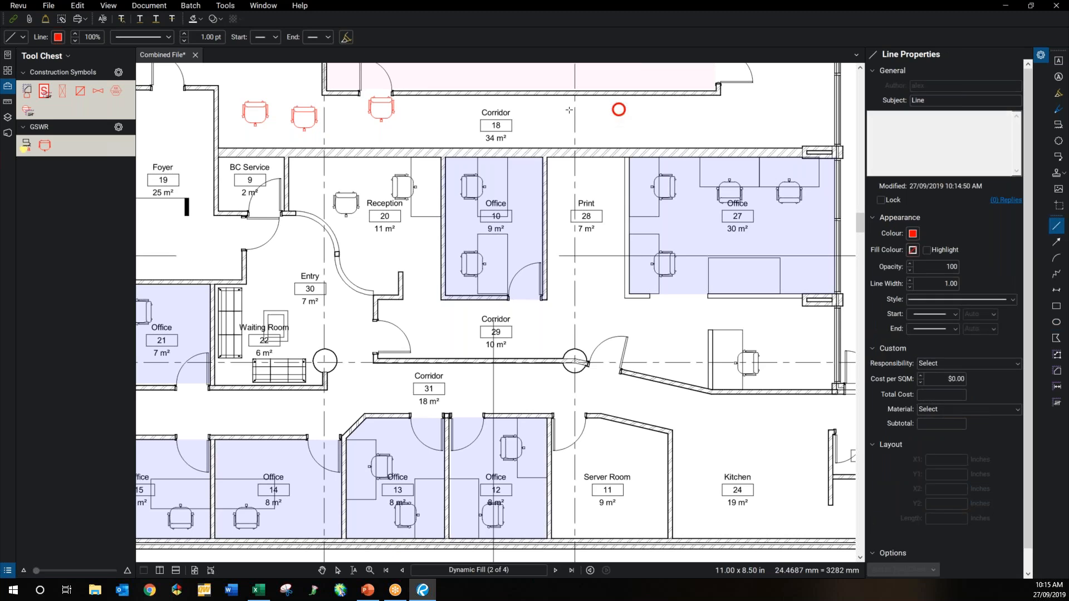
left_click(234, 8)
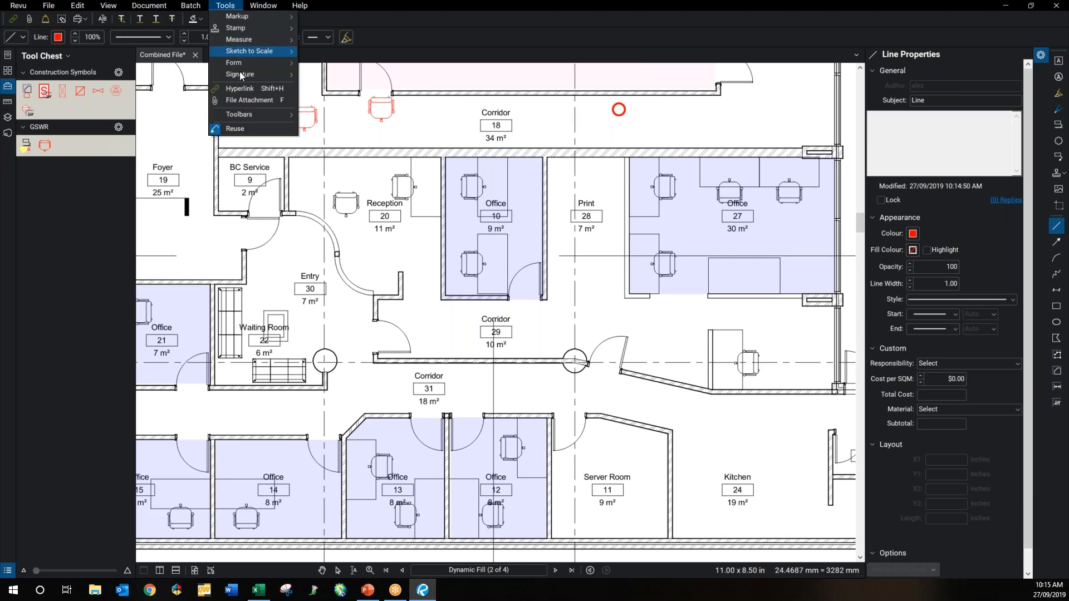
mouse_move(243, 111)
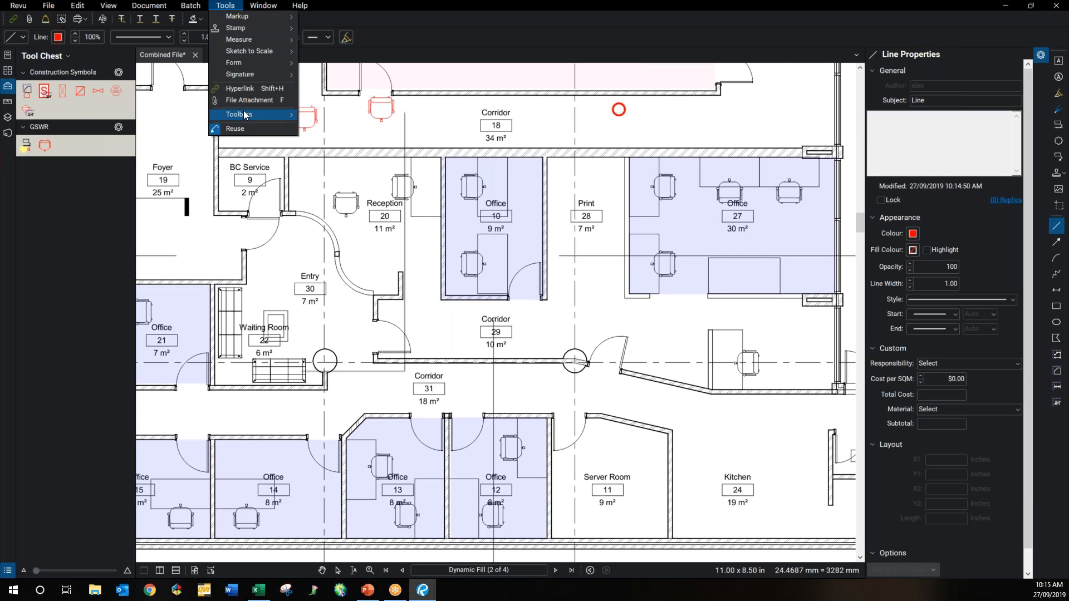
left_click(242, 111)
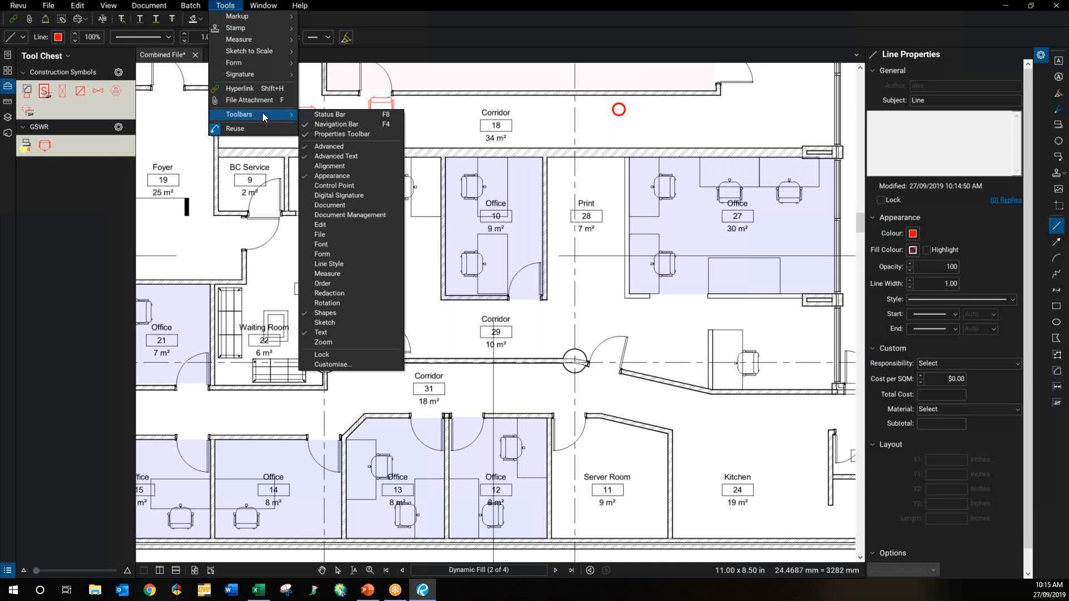
left_click(325, 116)
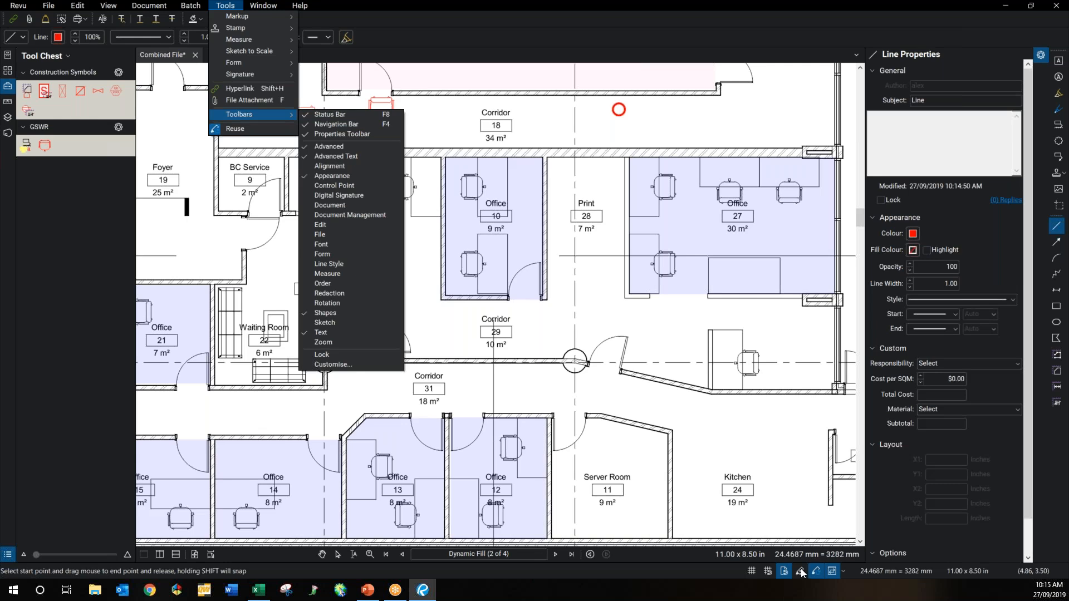
left_click(800, 569)
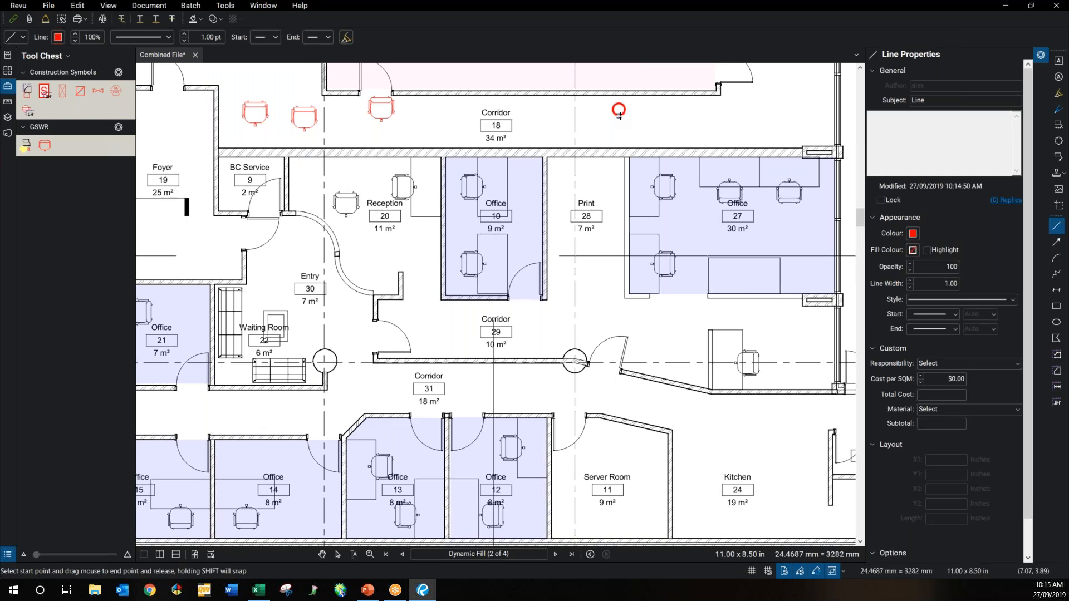
Step: Draw a short red line down from the circle and select both line and circle
left_click_drag(619, 115, 618, 129)
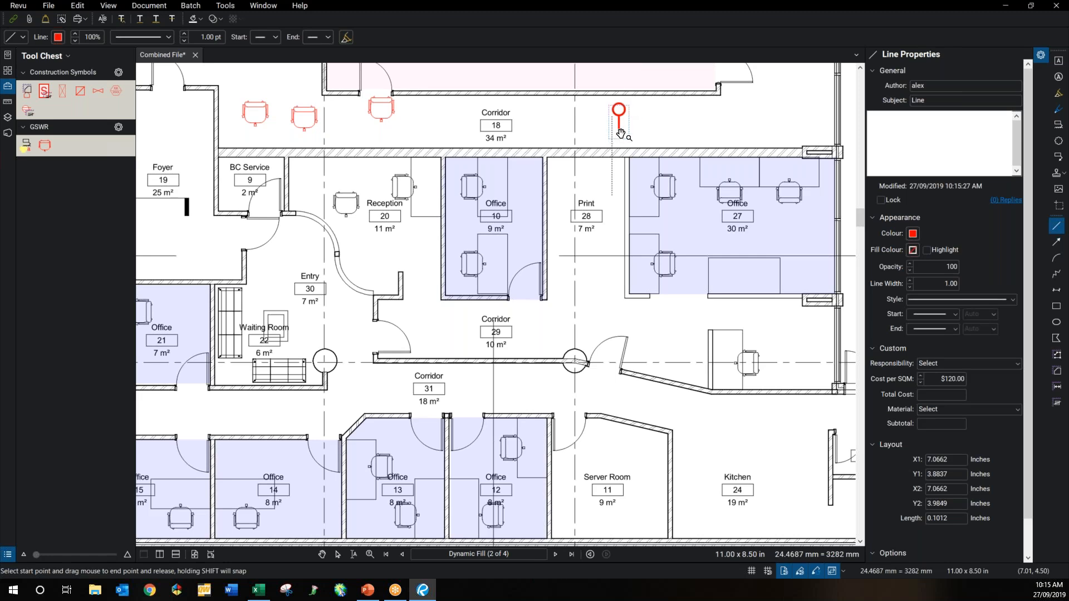
key("Escape")
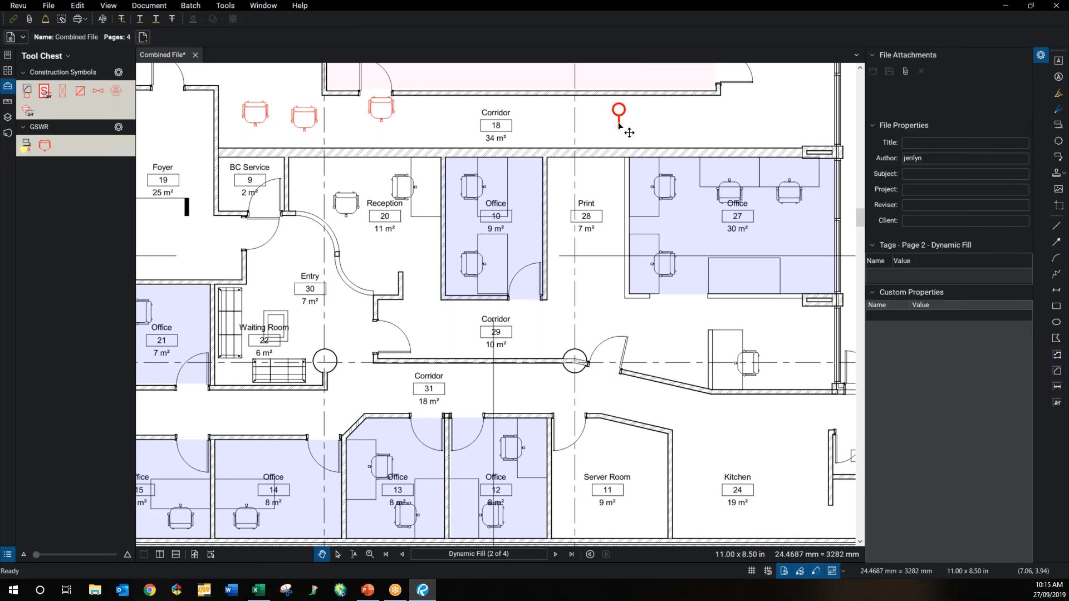
left_click(620, 123)
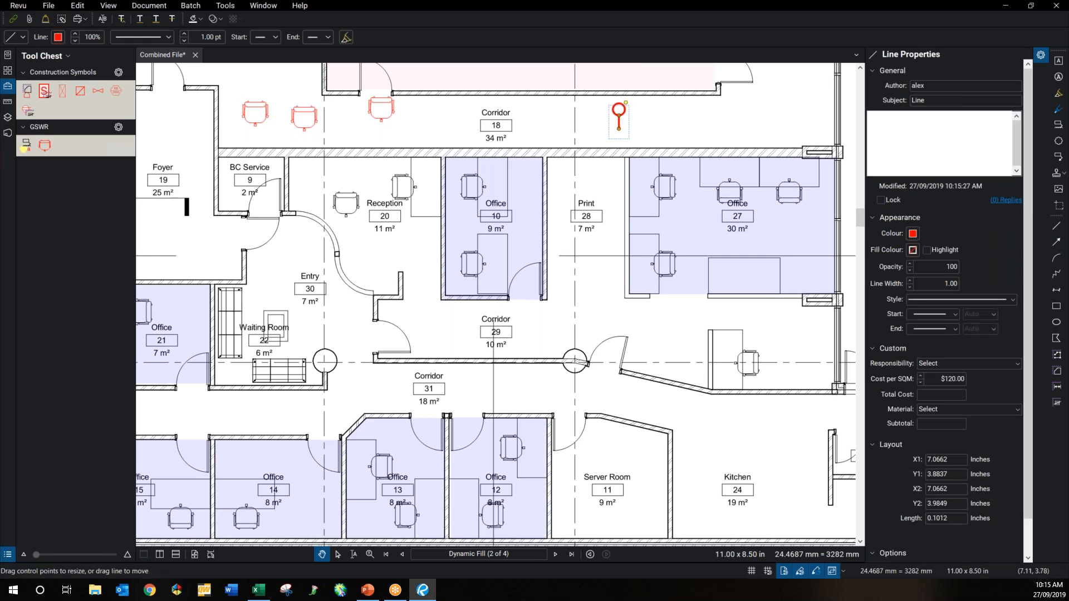
left_click(619, 109)
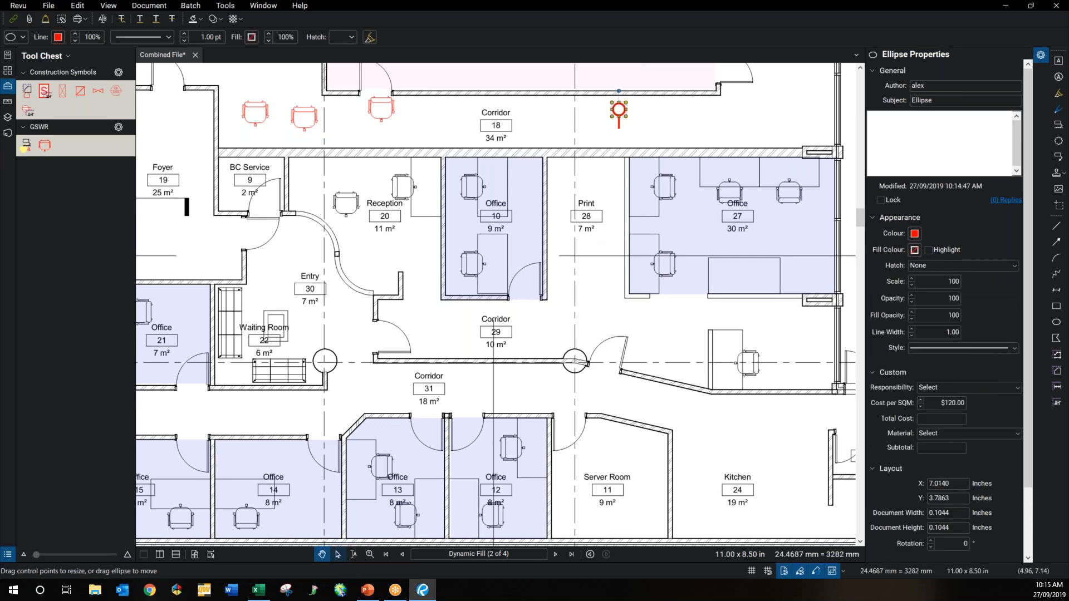
left_click(337, 555)
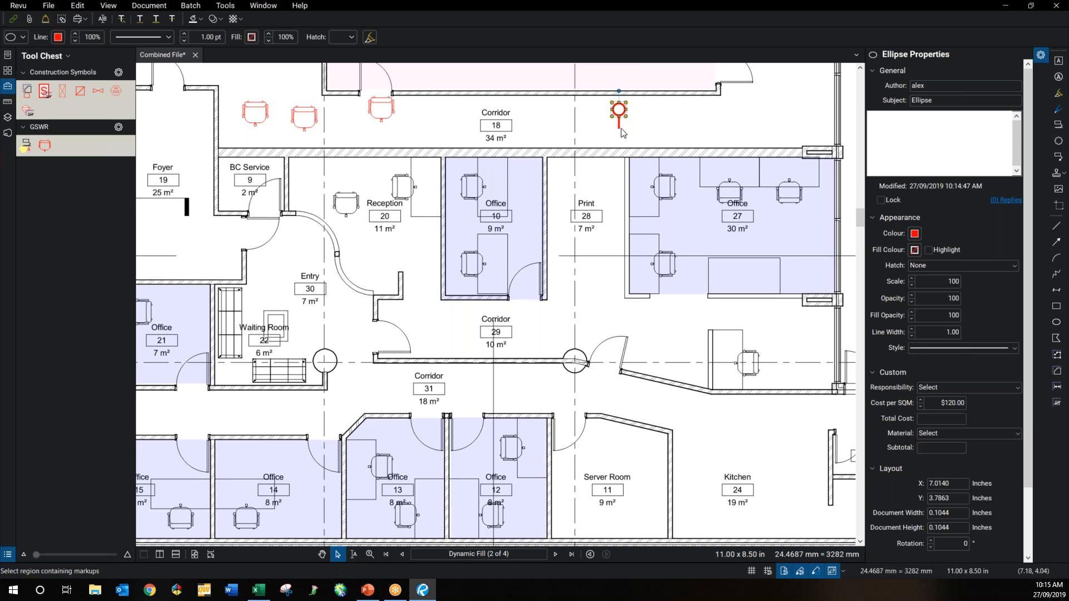
left_click(624, 105)
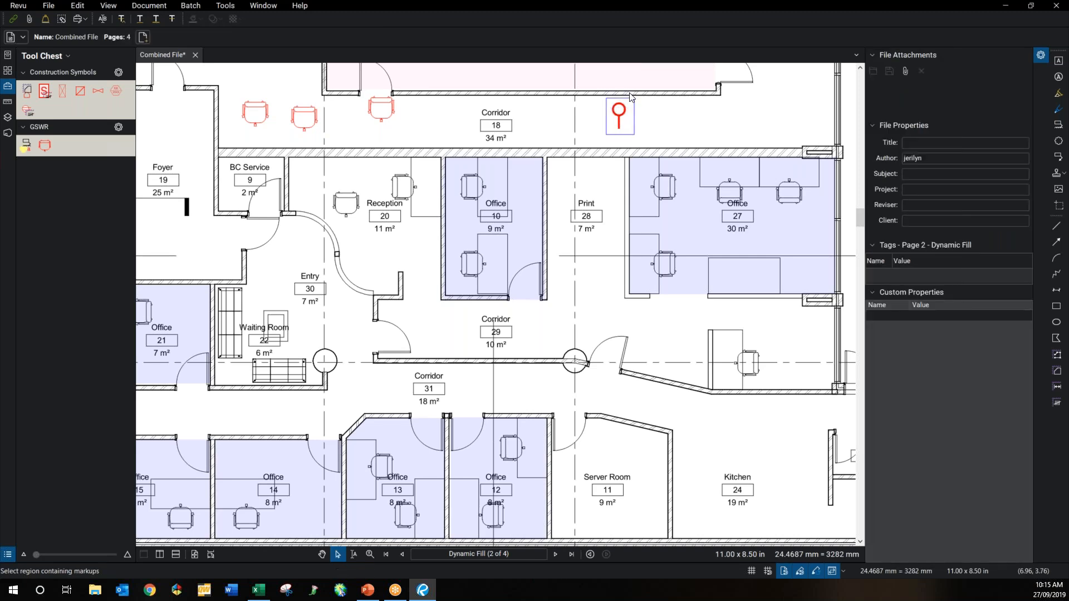
left_click(624, 104)
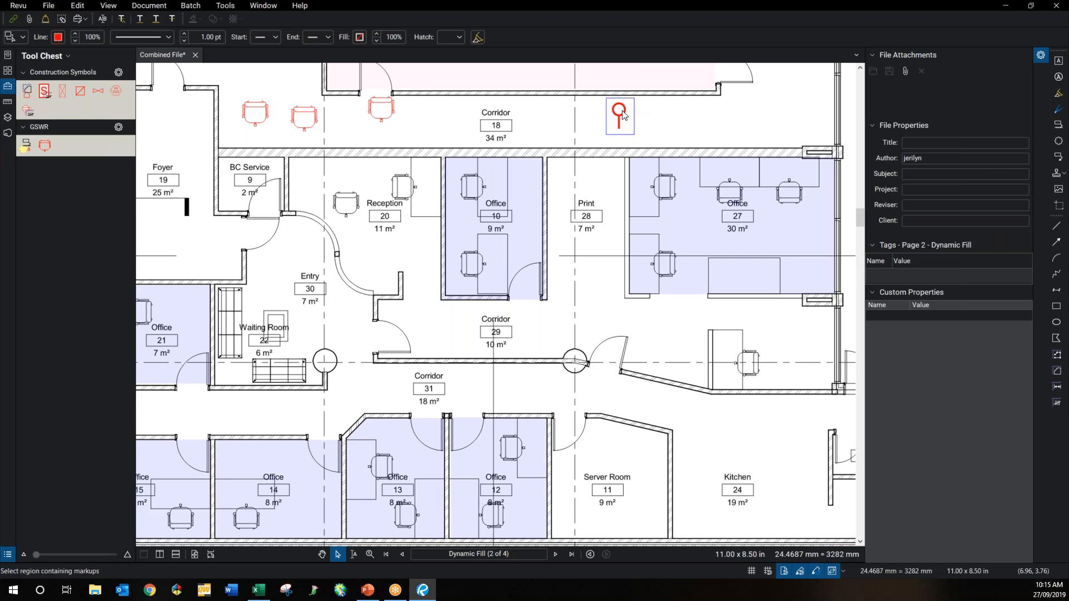
left_click(623, 108)
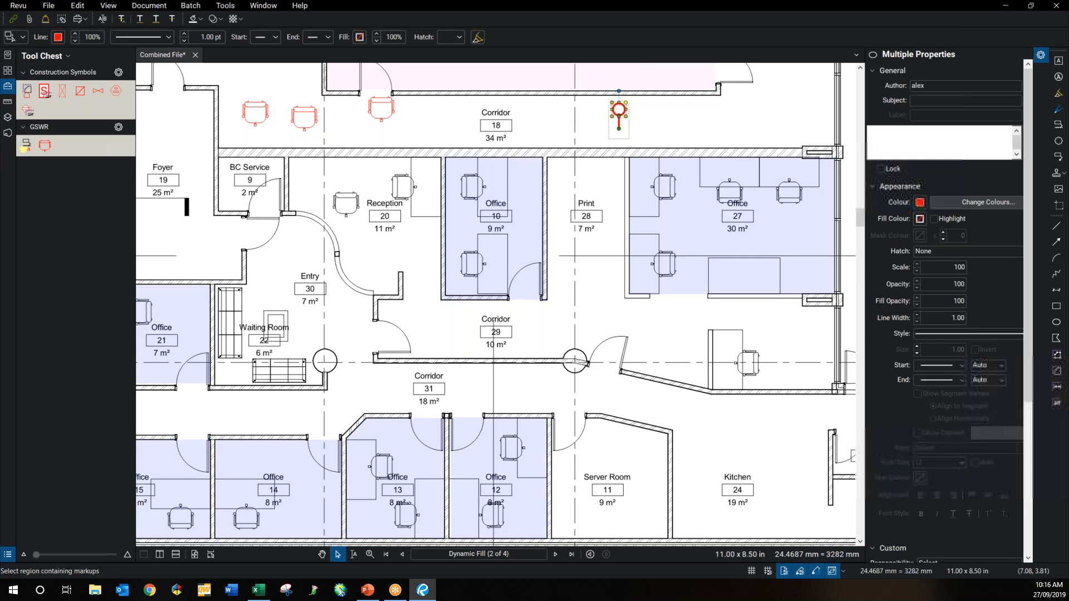
Step: Group the circle and line into one pin markup and save it to the GSWR tool set
right_click(622, 105)
left_click(650, 254)
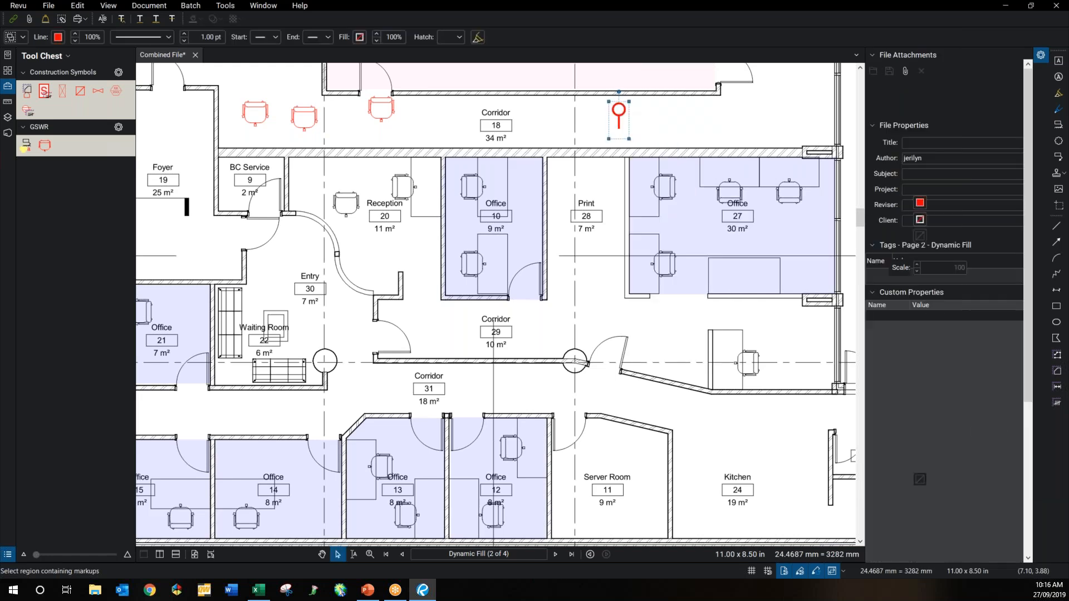
right_click(623, 113)
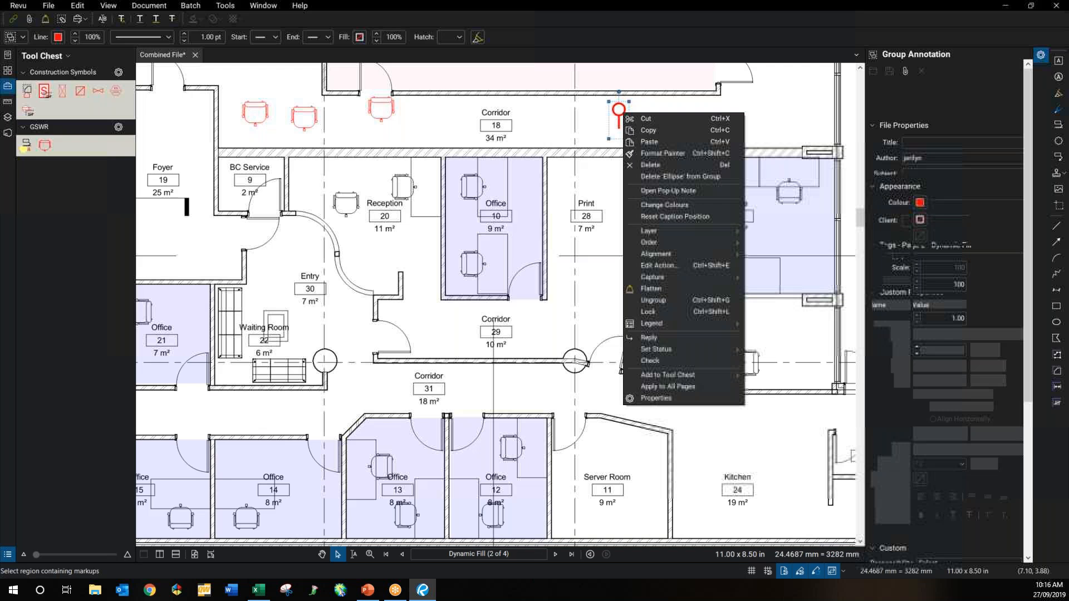
mouse_move(668, 375)
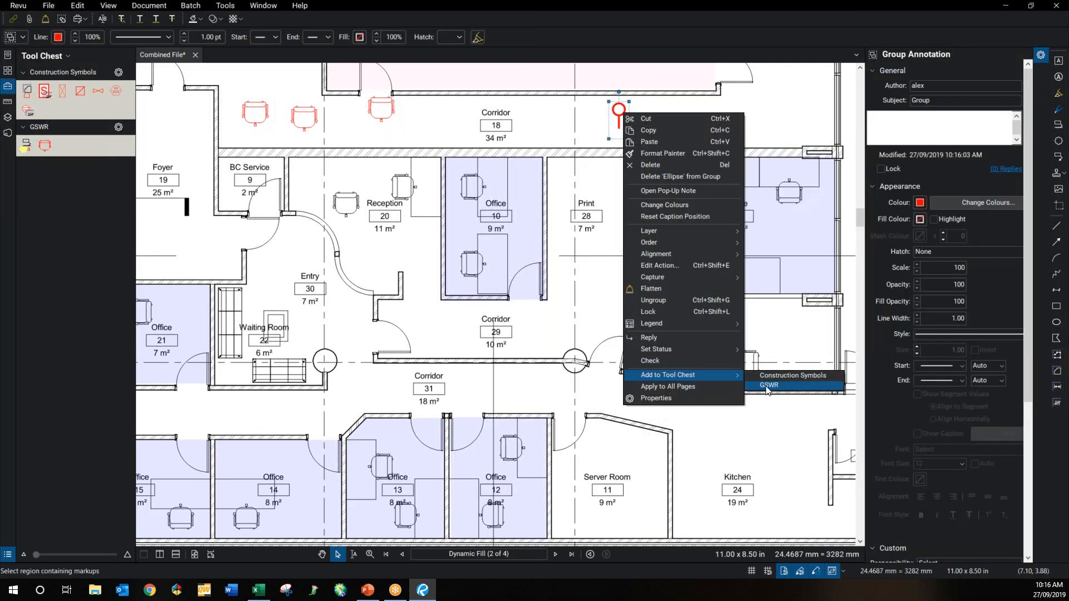
left_click(768, 387)
Step: Place three pins along Corridor 18 using the new GSWR pin tool
left_click(61, 146)
left_click(407, 114)
left_click(466, 104)
left_click(379, 141)
key("Escape")
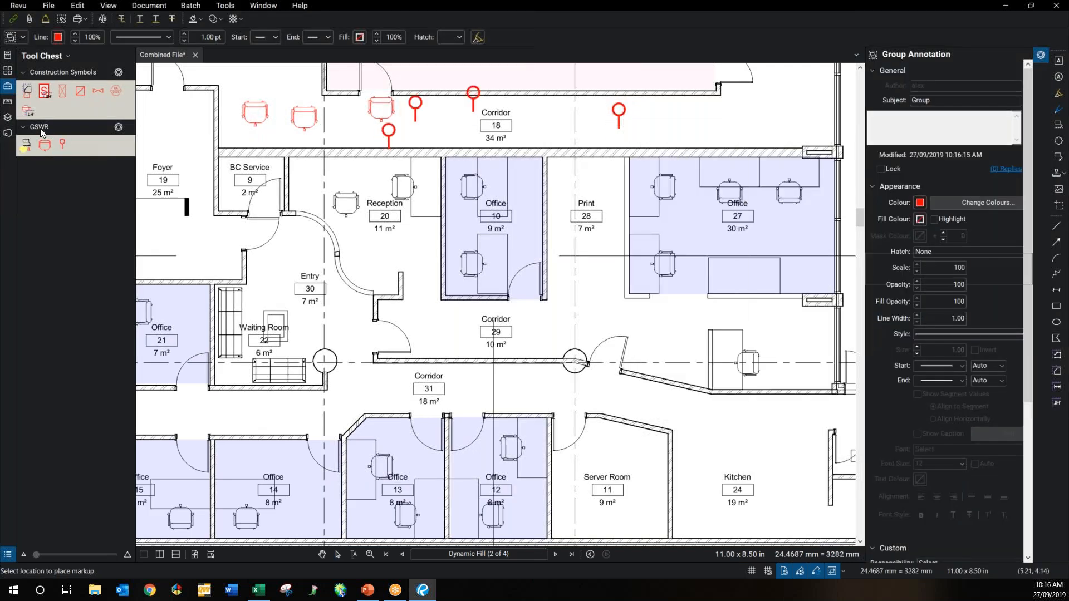
key("Escape")
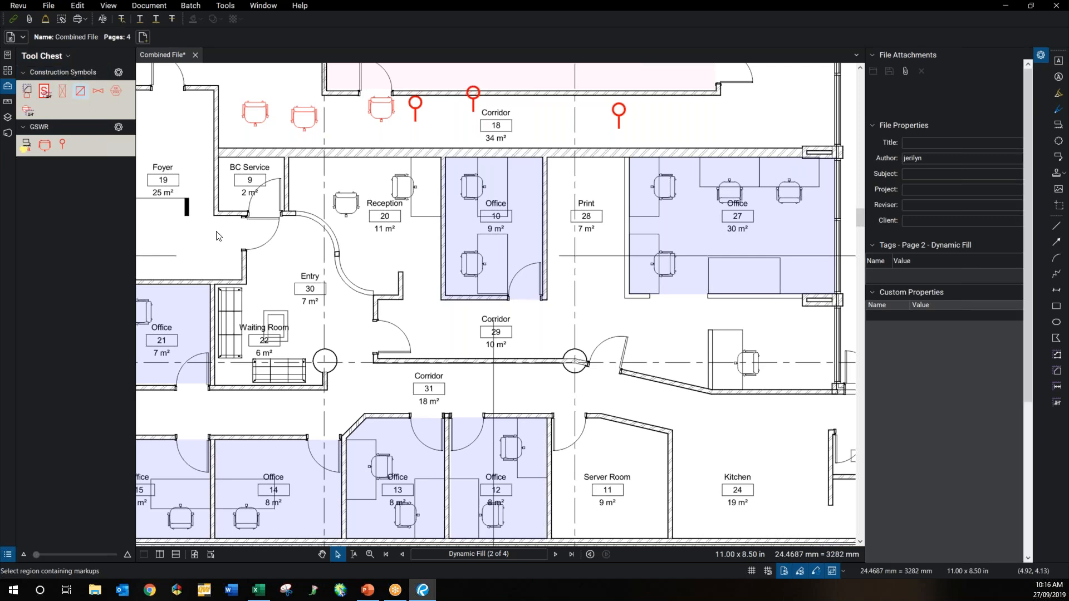
Step: Place two square-with-diagonal diffuser symbols, one below BC Service and one above Entry
left_click(81, 90)
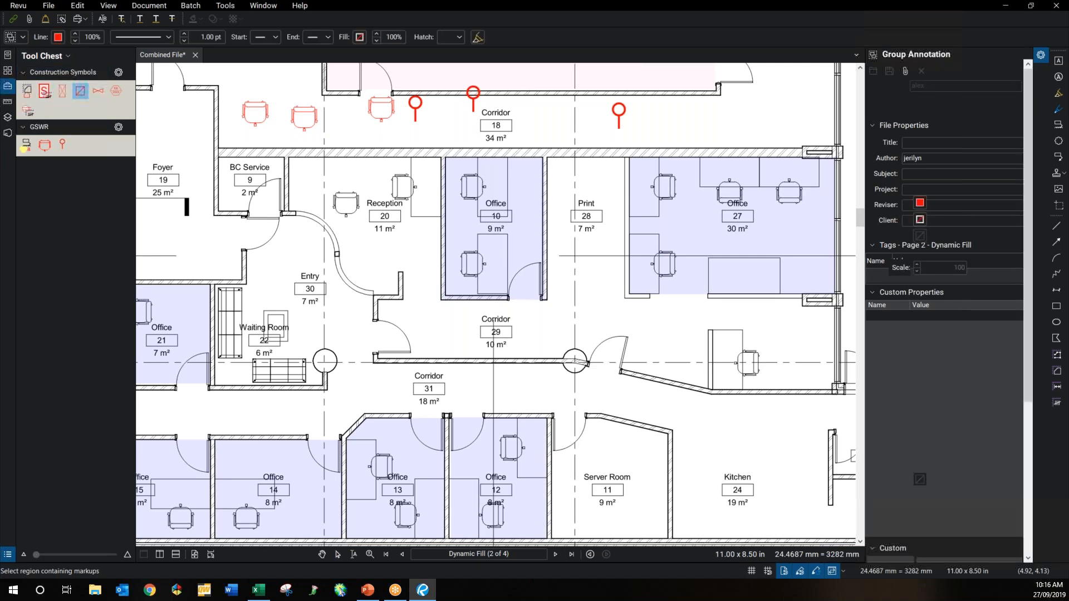
left_click(216, 247)
left_click(309, 244)
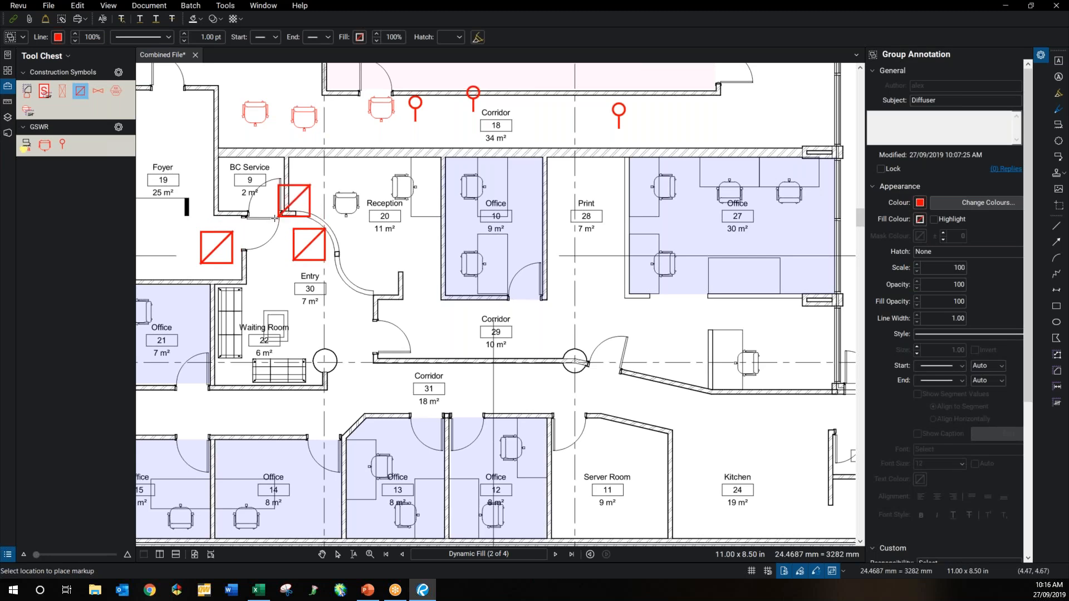
key("Escape")
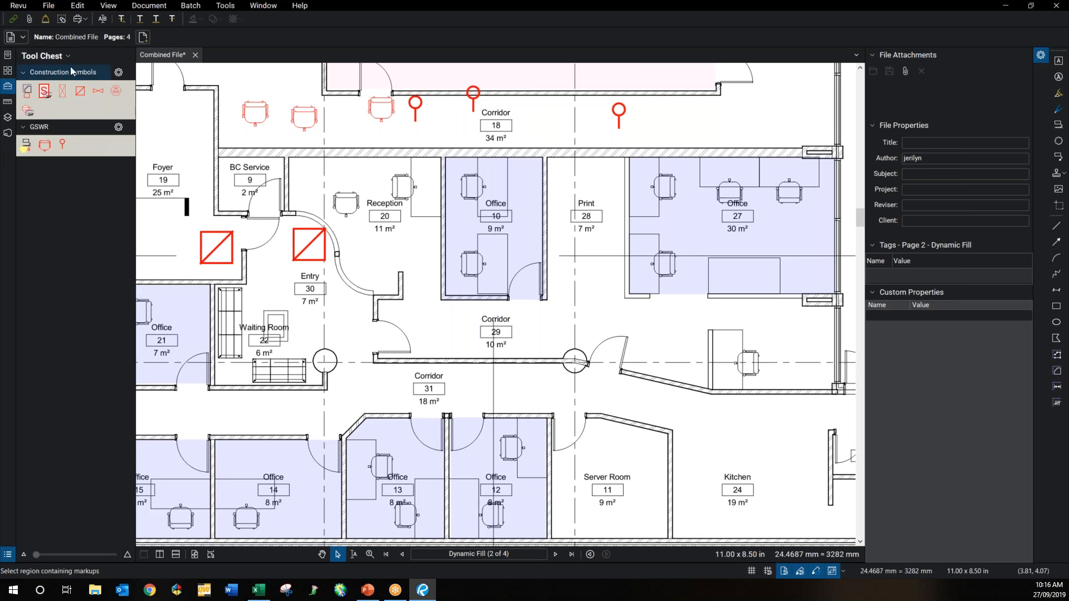
Step: Copy the red diffuser symbol into the GSWR tool set
left_click(80, 91)
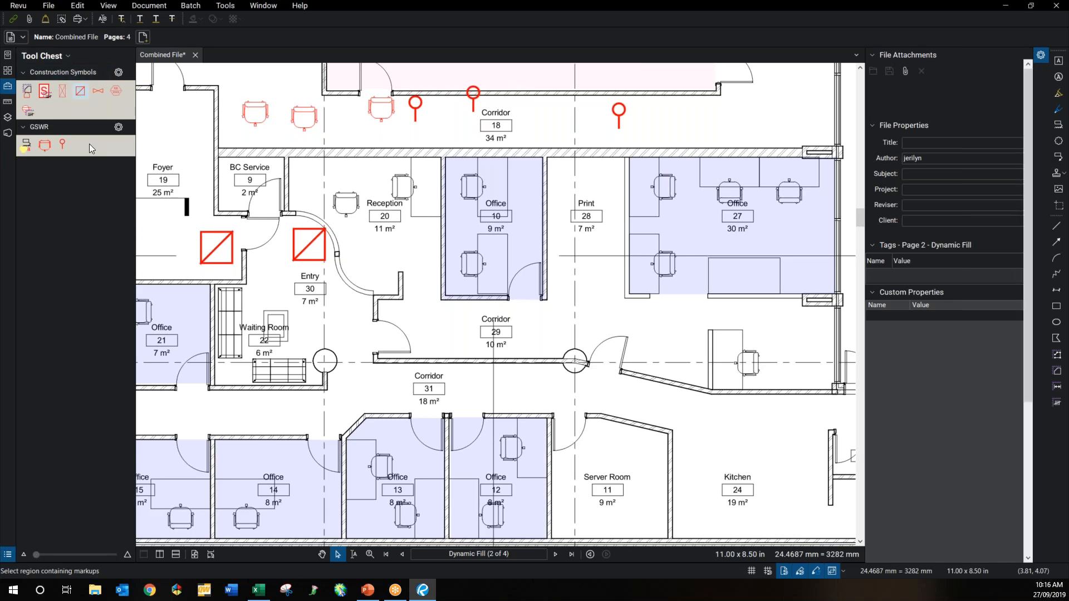
left_click_drag(77, 146, 80, 147)
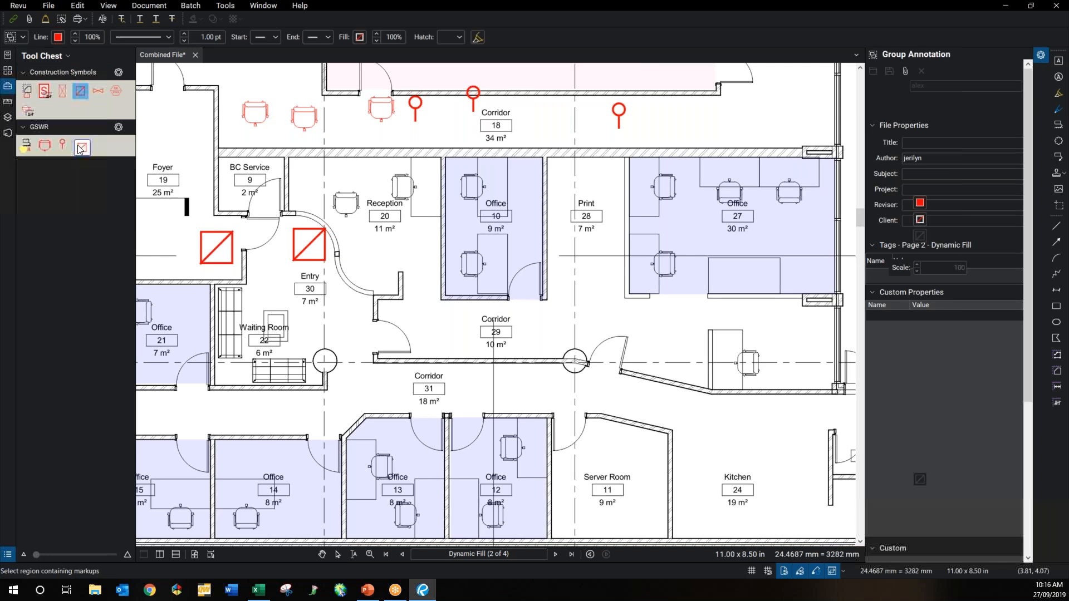
key("Escape")
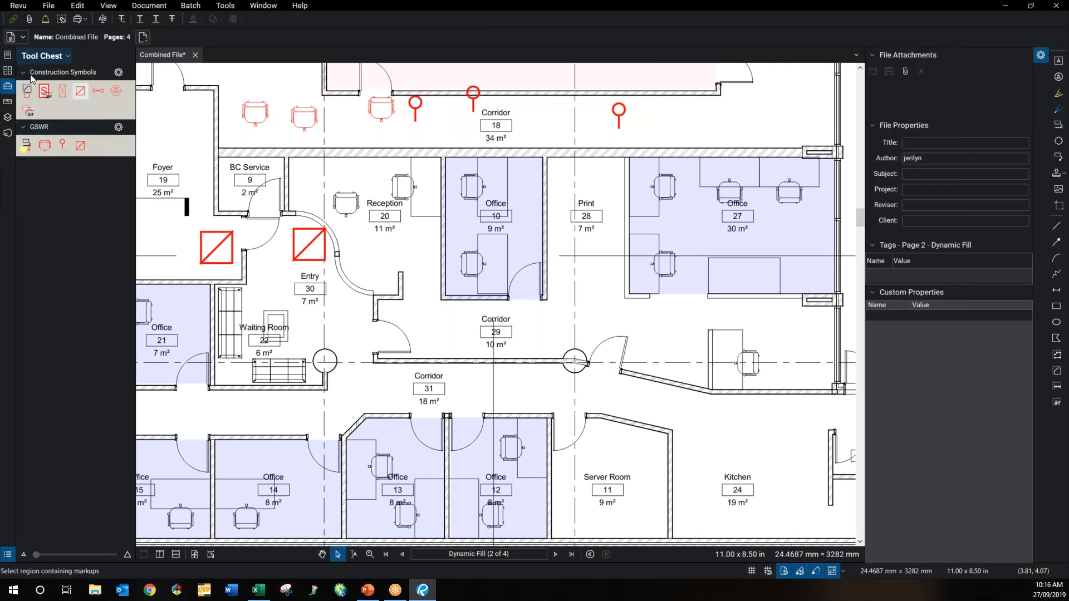
left_click(18, 5)
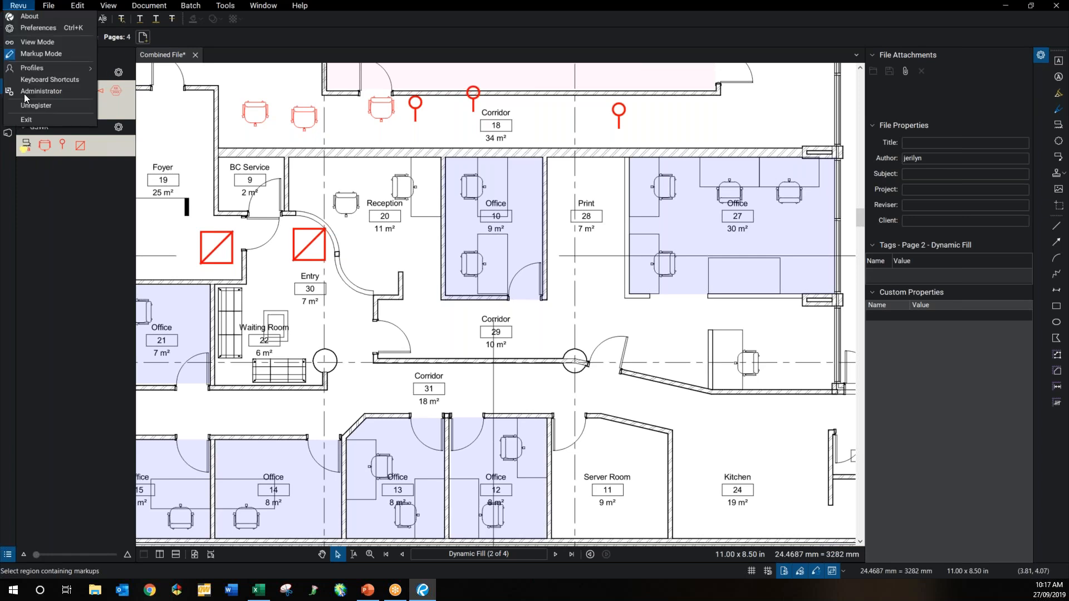
Step: Load the Flooring Takeoff profile and zoom out to the whole Dynamic Fill page
mouse_move(47, 68)
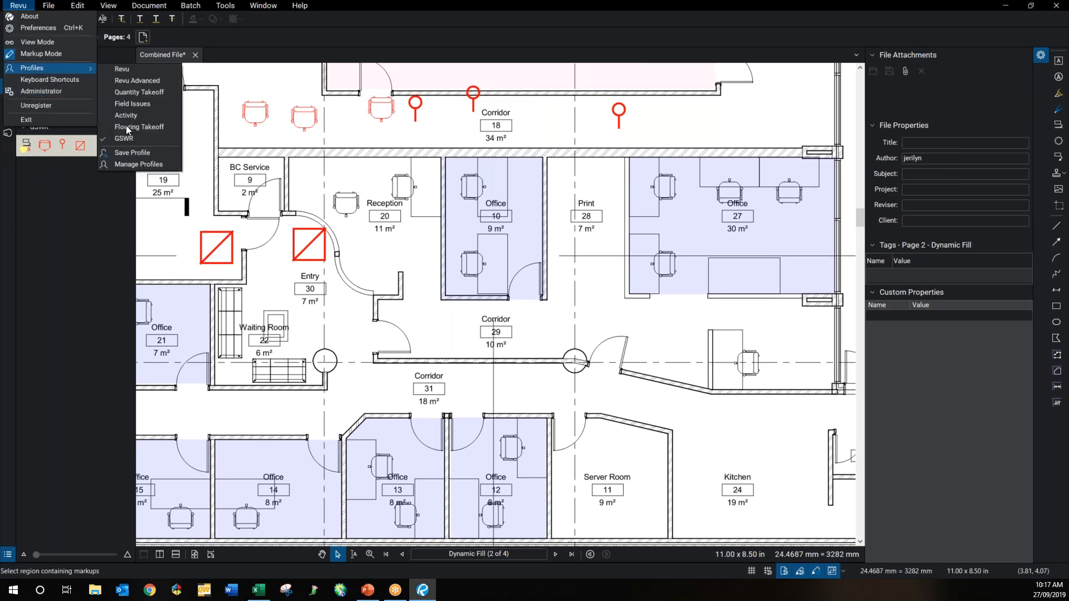
left_click(127, 127)
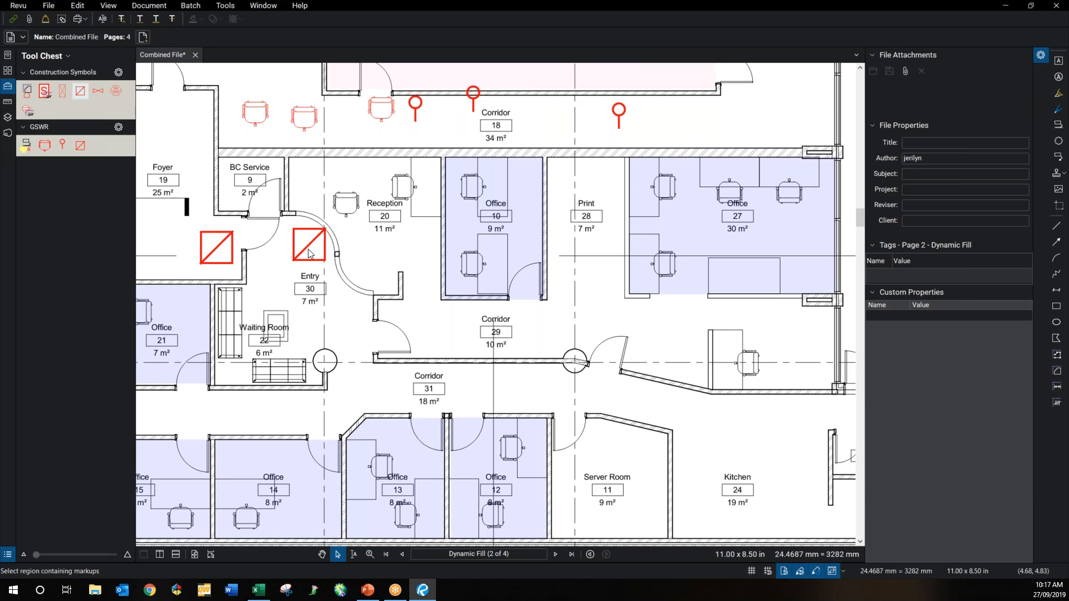
scroll(308, 249, "down", 1)
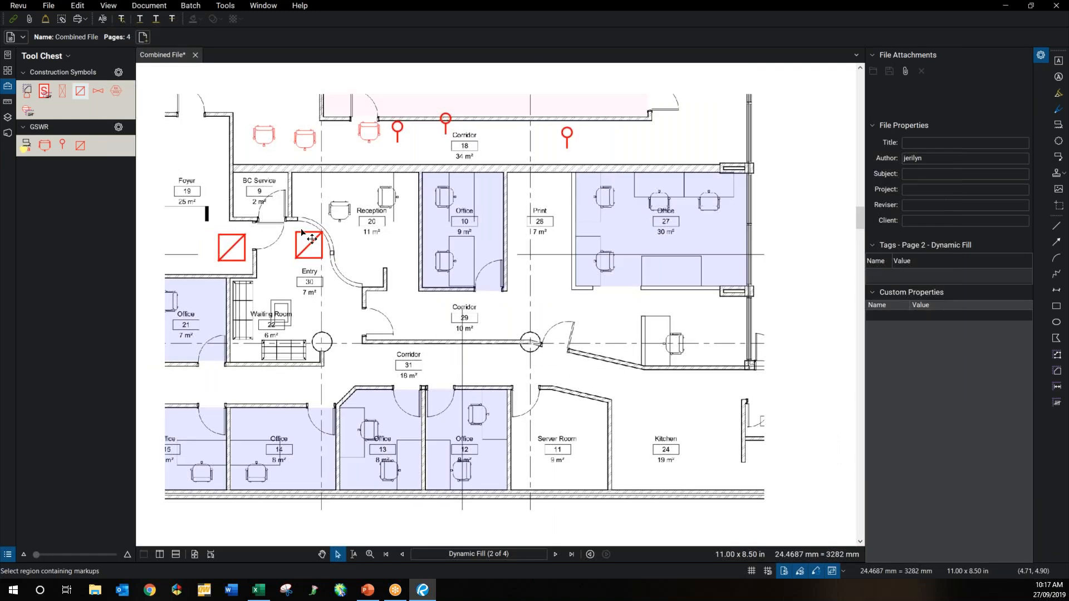
scroll(311, 239, "down", 1)
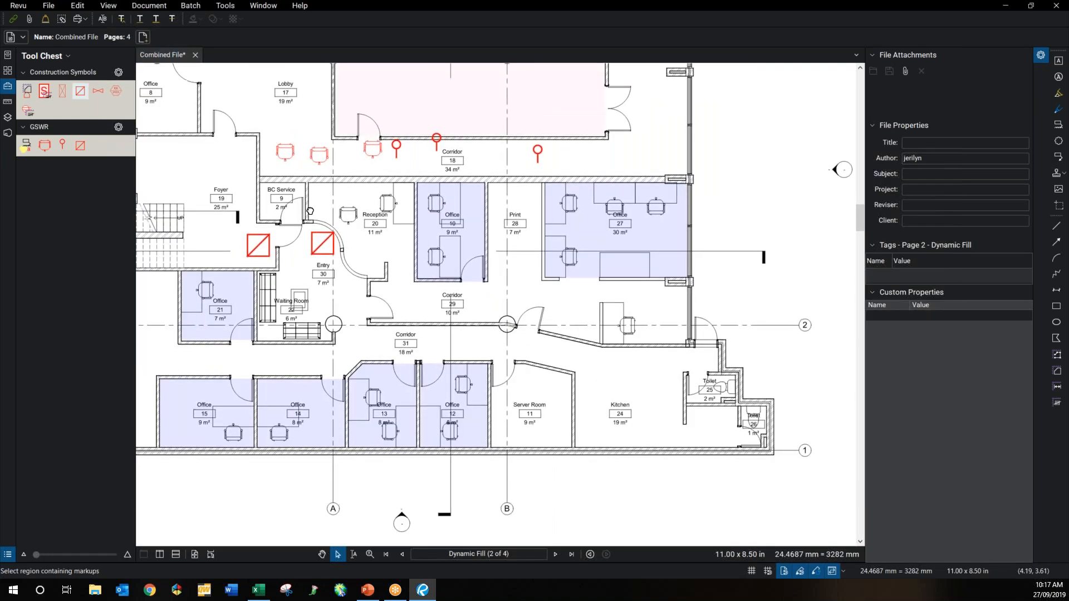
scroll(360, 278, "down", 2)
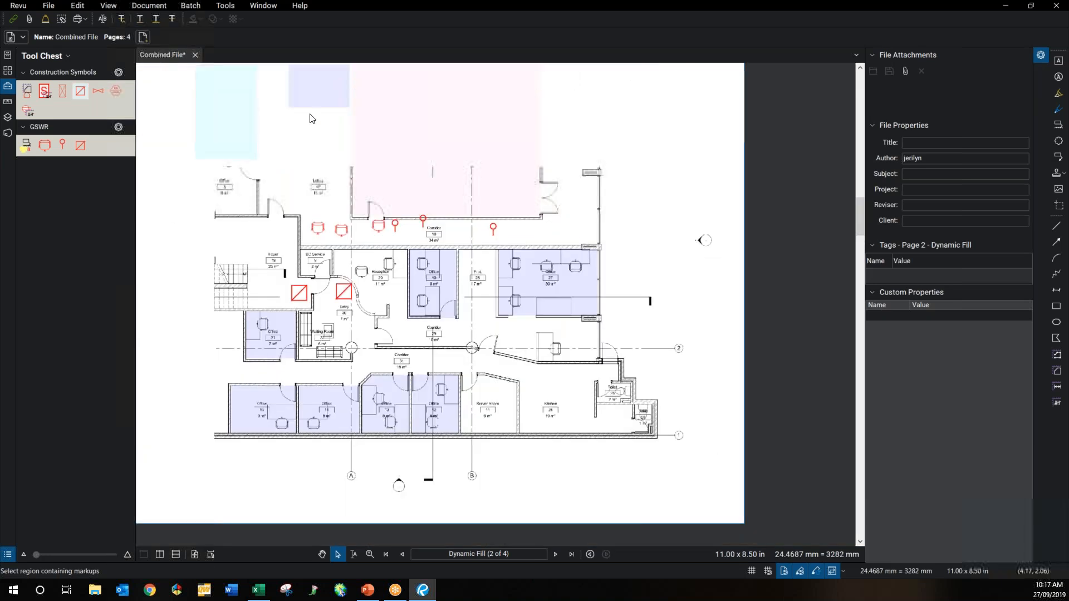
Step: Centre the floor plan page and show thumbnails of all four pages
left_click_drag(265, 72, 293, 118)
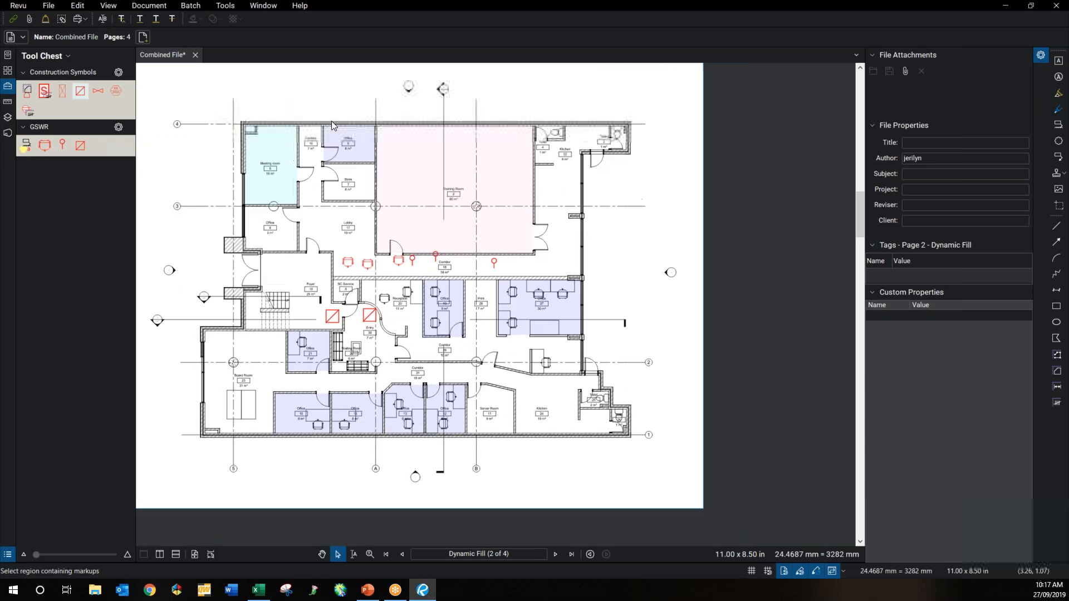
left_click(8, 70)
left_click(57, 140)
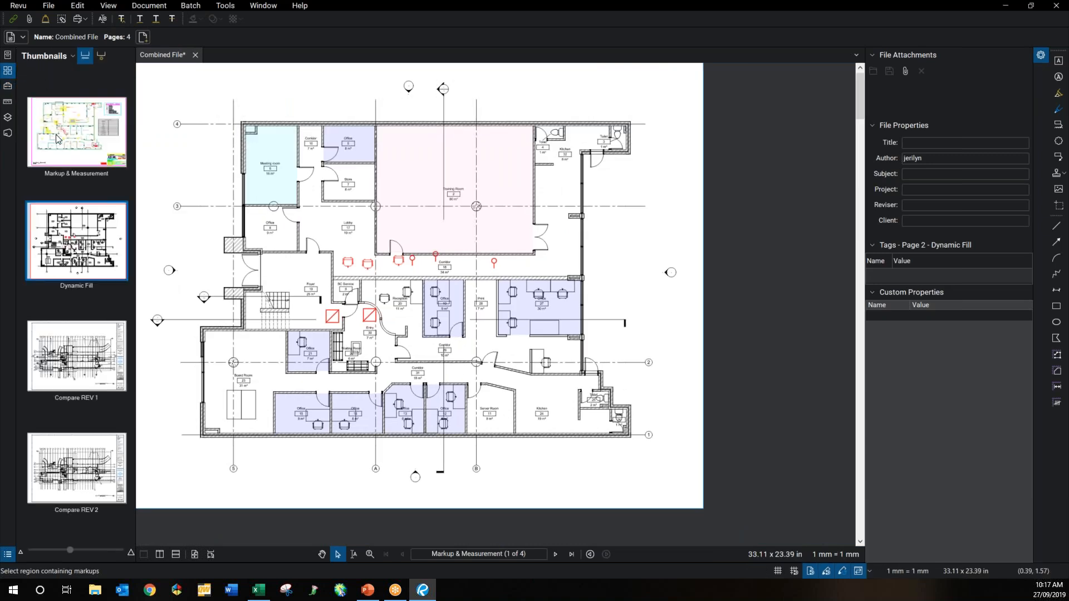
Step: Go to the Markup & Measurement page and show the Measurements panel with scale and totals
left_click(92, 135)
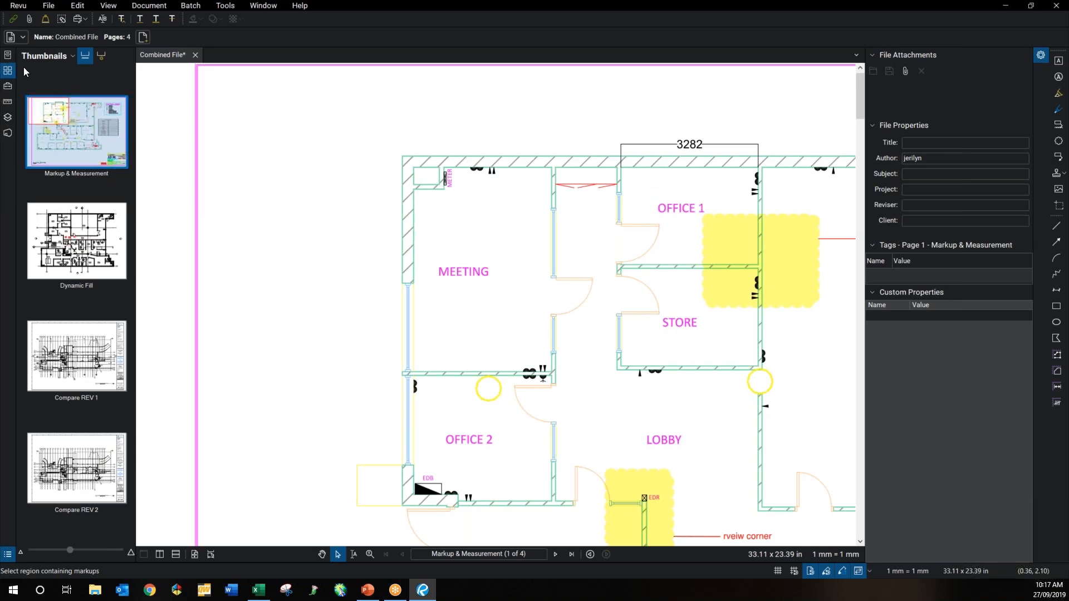
left_click(8, 103)
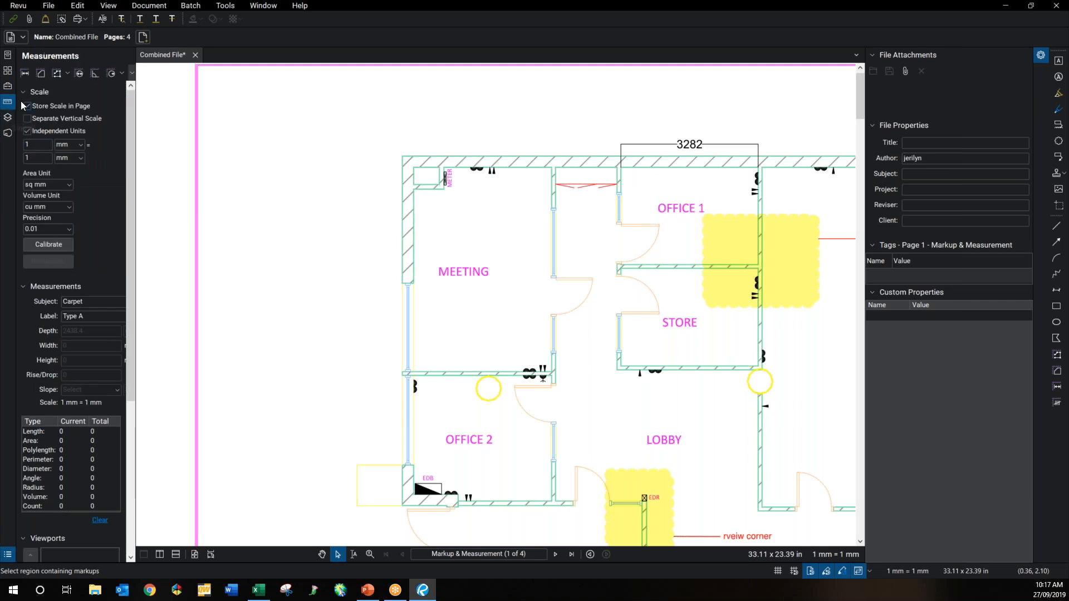
Step: Calibrate the scale by tracing the 3282 dimension above OFFICE 1 and entering 3282 mm
left_click(59, 246)
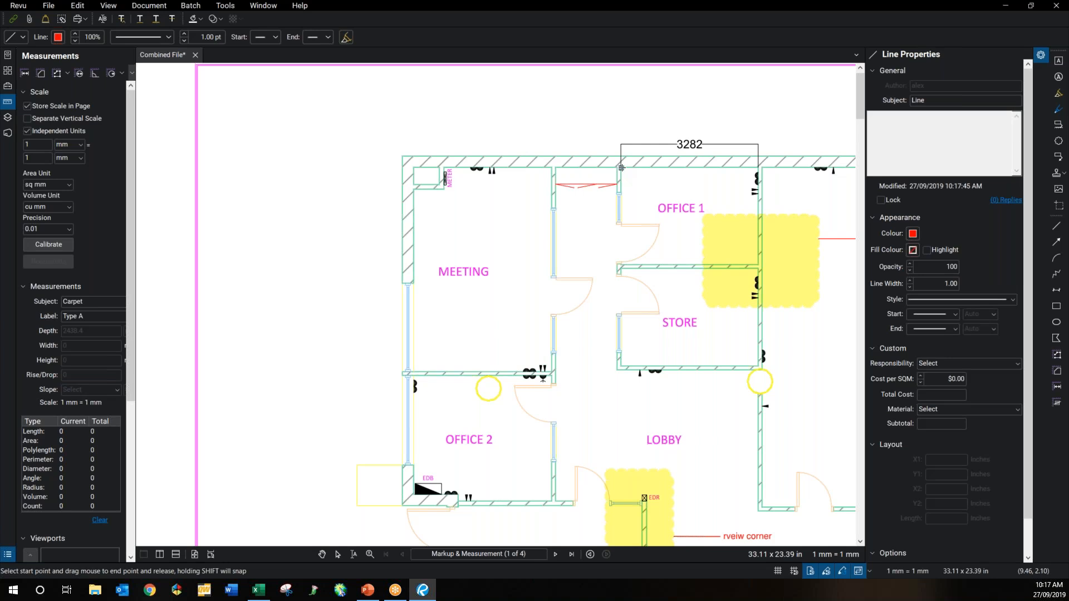
left_click_drag(621, 167, 758, 167)
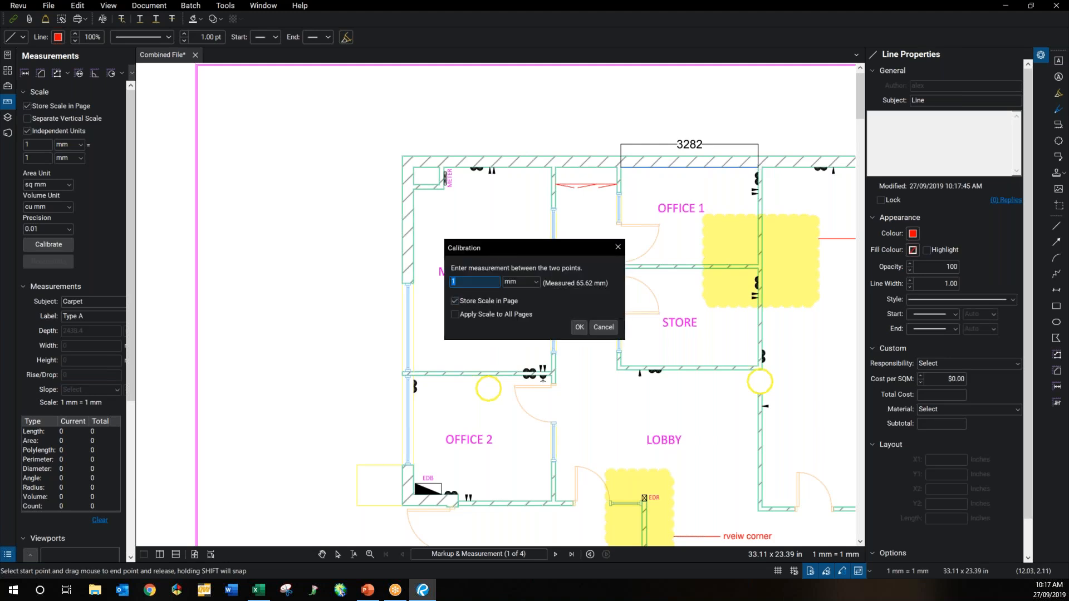
type("3282")
left_click(578, 329)
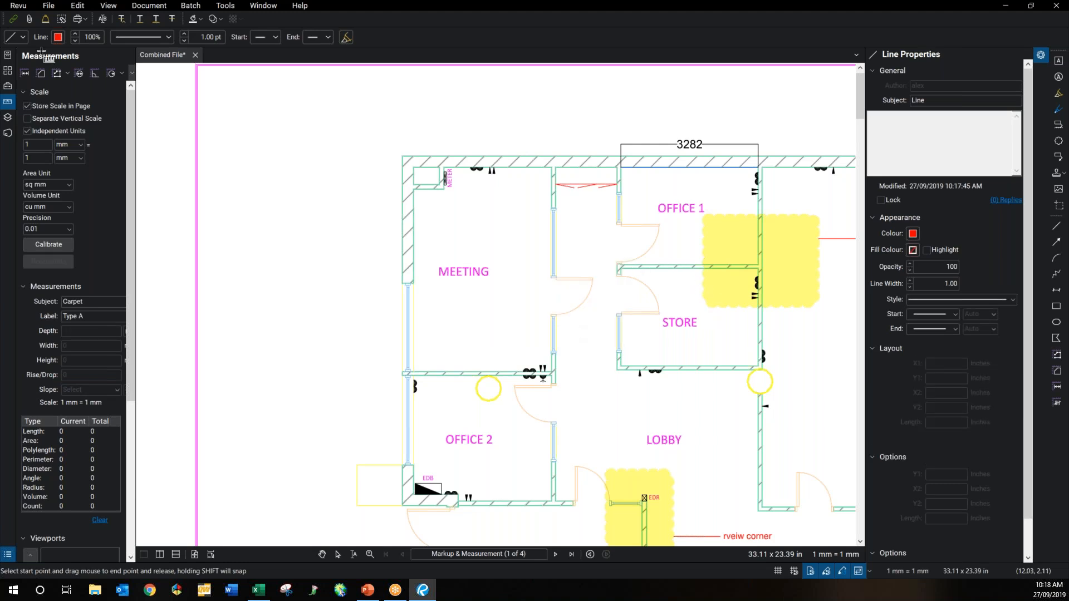
Step: Measure the top wall with the Length tool, reading 3,282.11 mm to confirm the scale
left_click(25, 73)
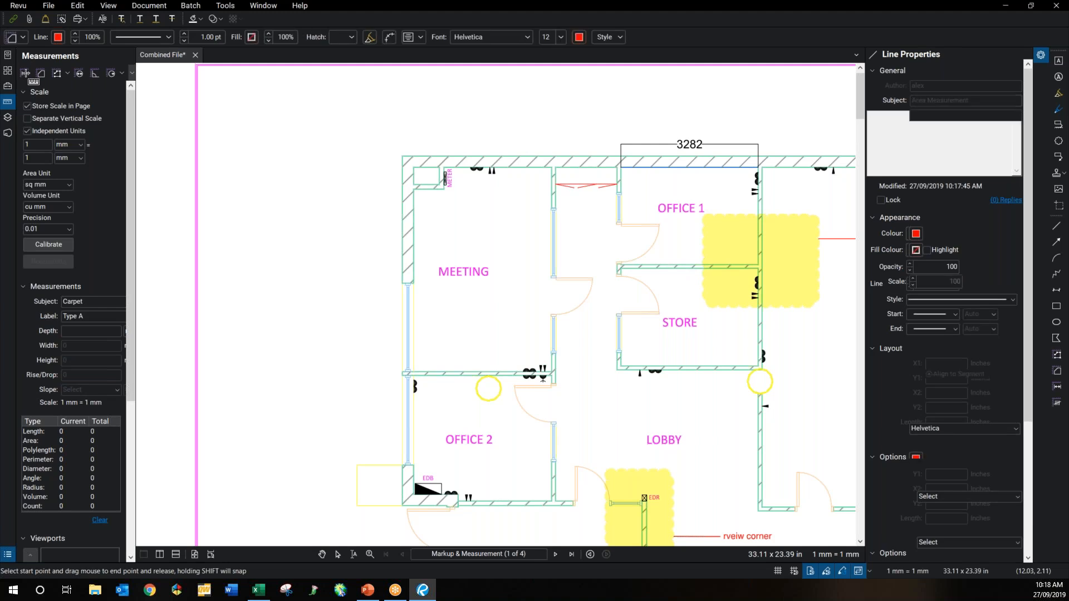
left_click(40, 73)
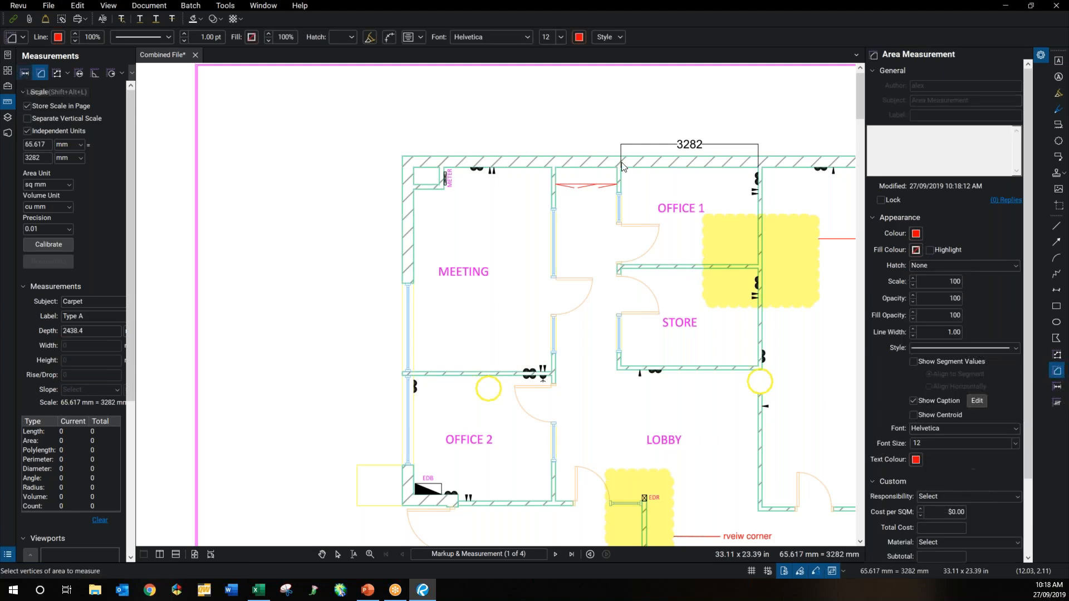
key("shift+alt+l")
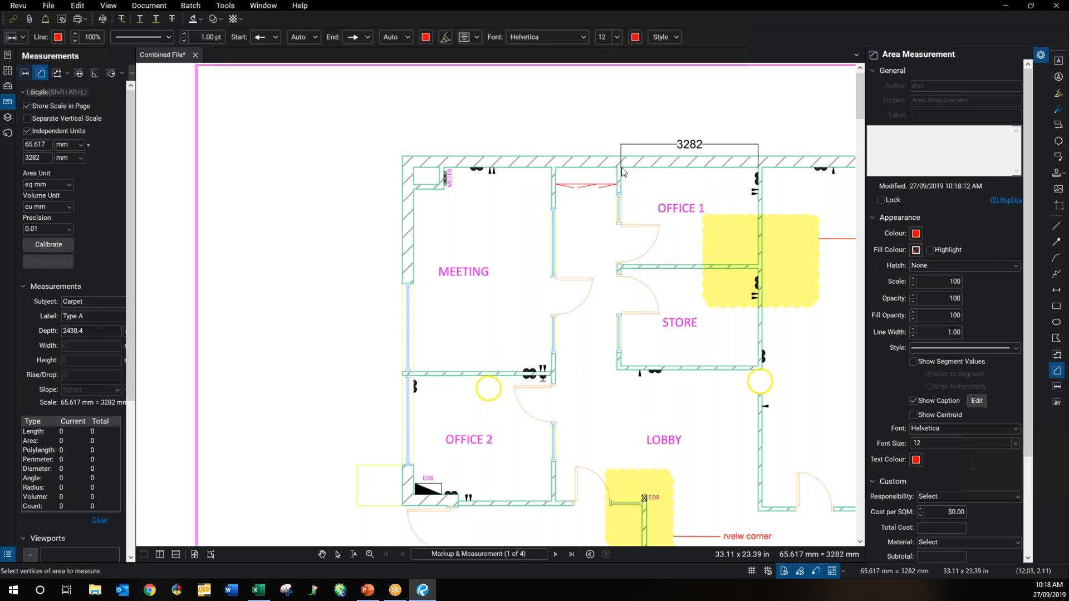
left_click_drag(621, 167, 759, 166)
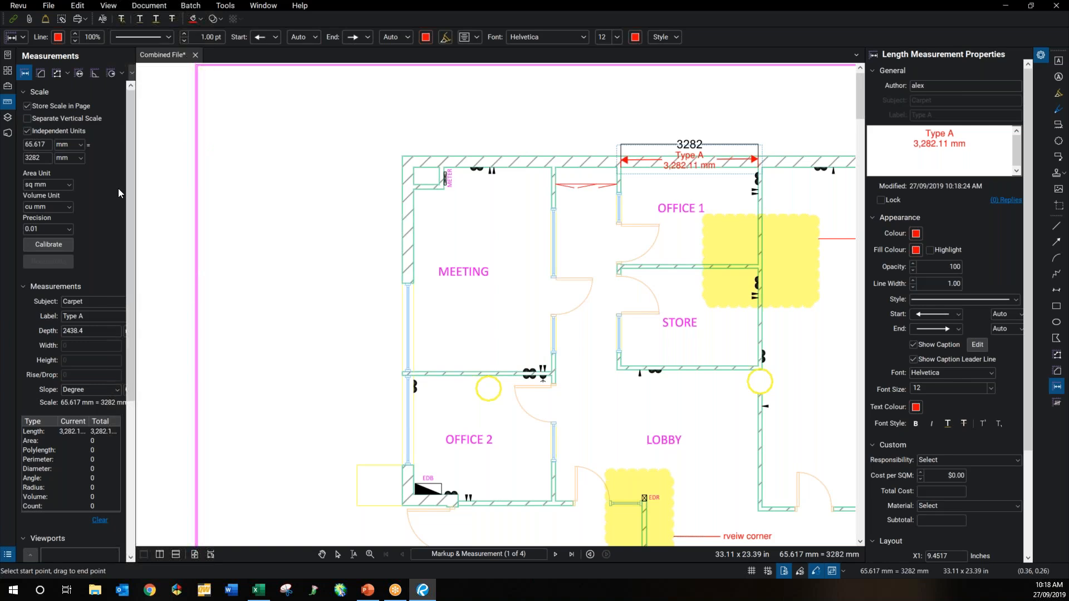
left_click(130, 75)
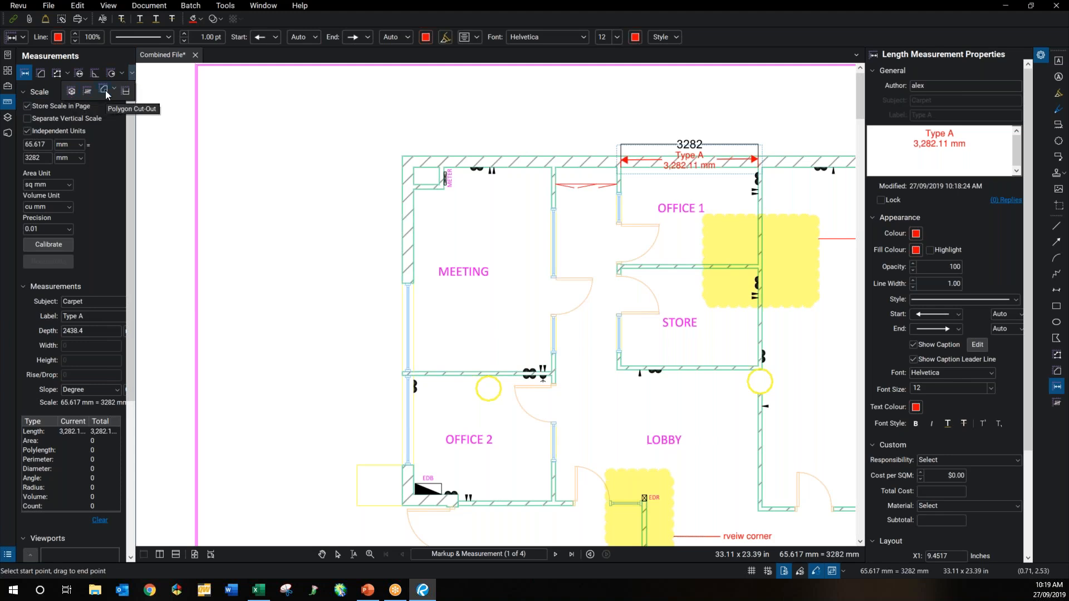
Step: Outline the MEETING room with a Type A area measurement of 16,121,780 sq mm
left_click(40, 73)
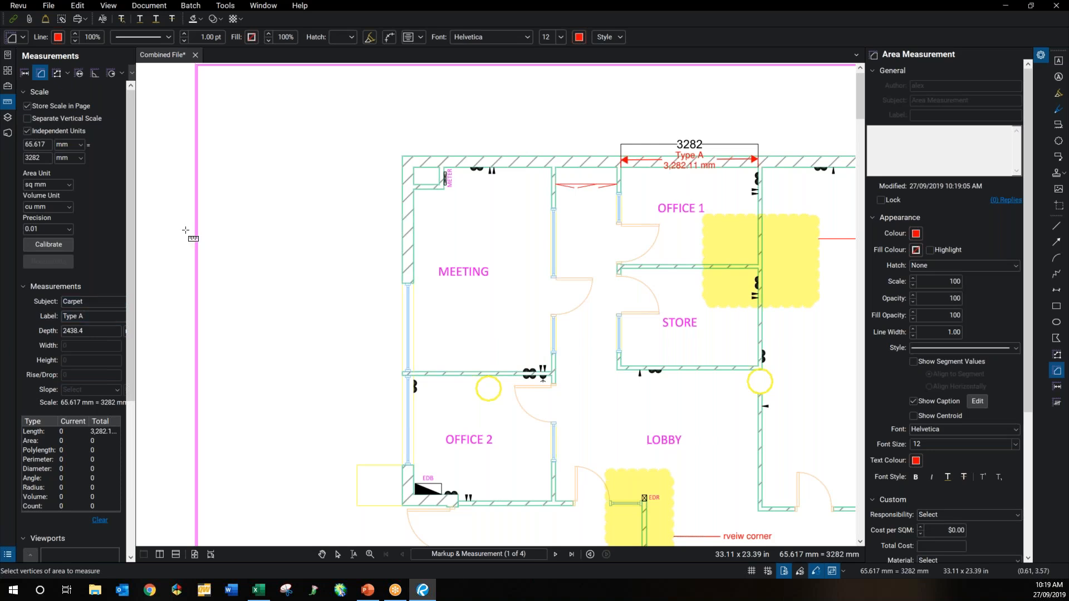
left_click(414, 167)
left_click_drag(419, 177, 551, 371)
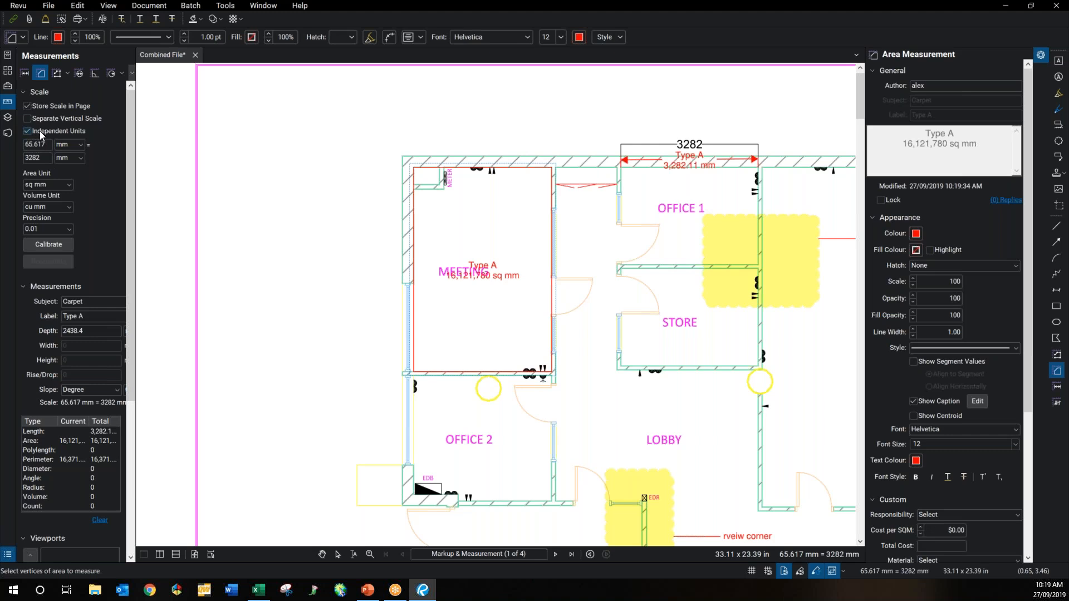
Step: Set the area unit to sq m and the volume unit to cu m
left_click(44, 186)
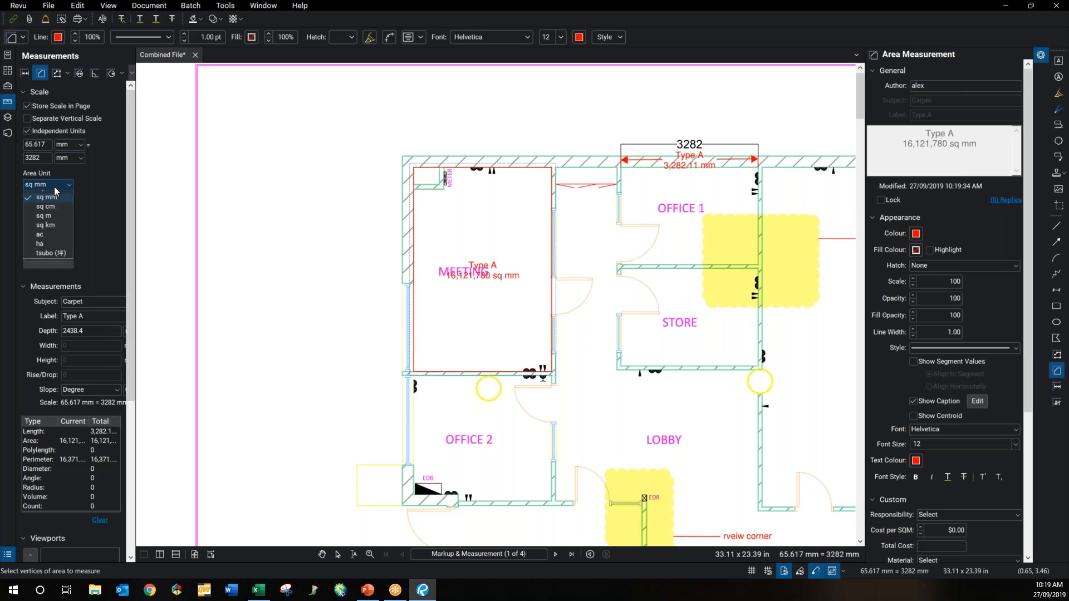
left_click(48, 252)
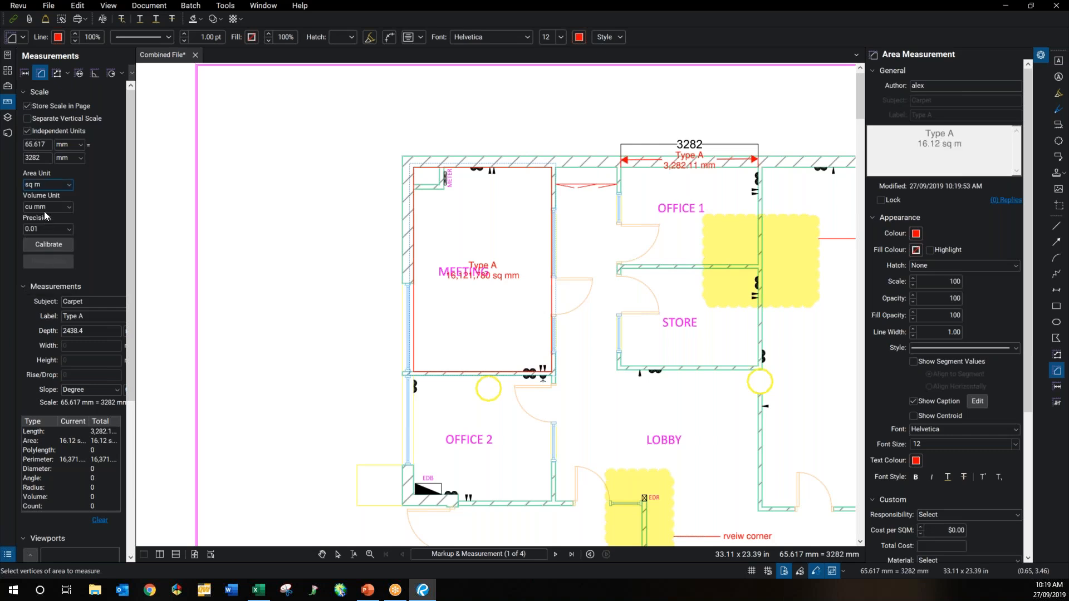
left_click(45, 209)
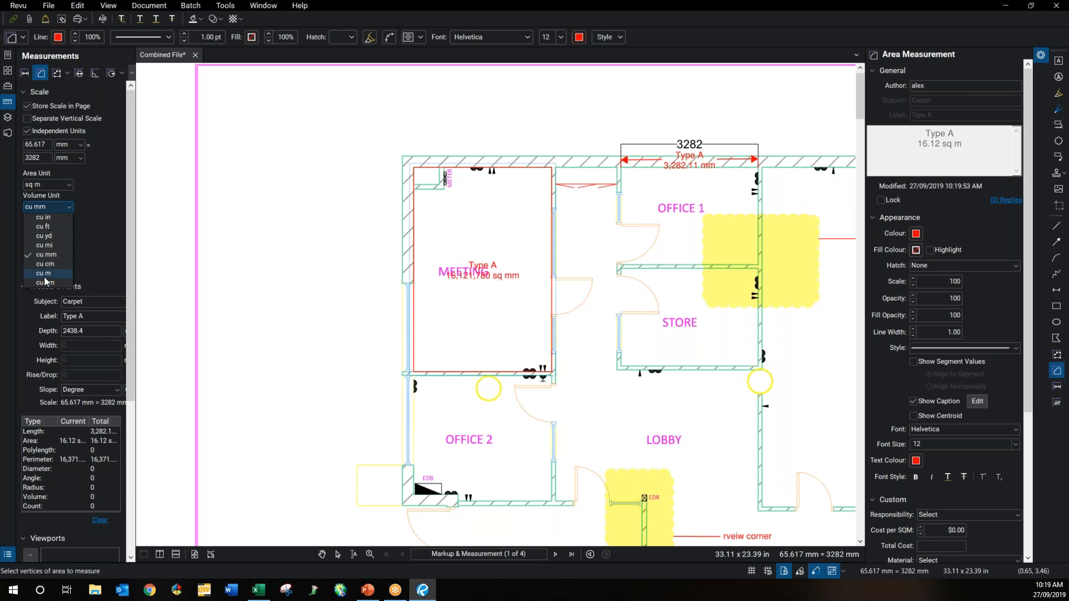
left_click(44, 273)
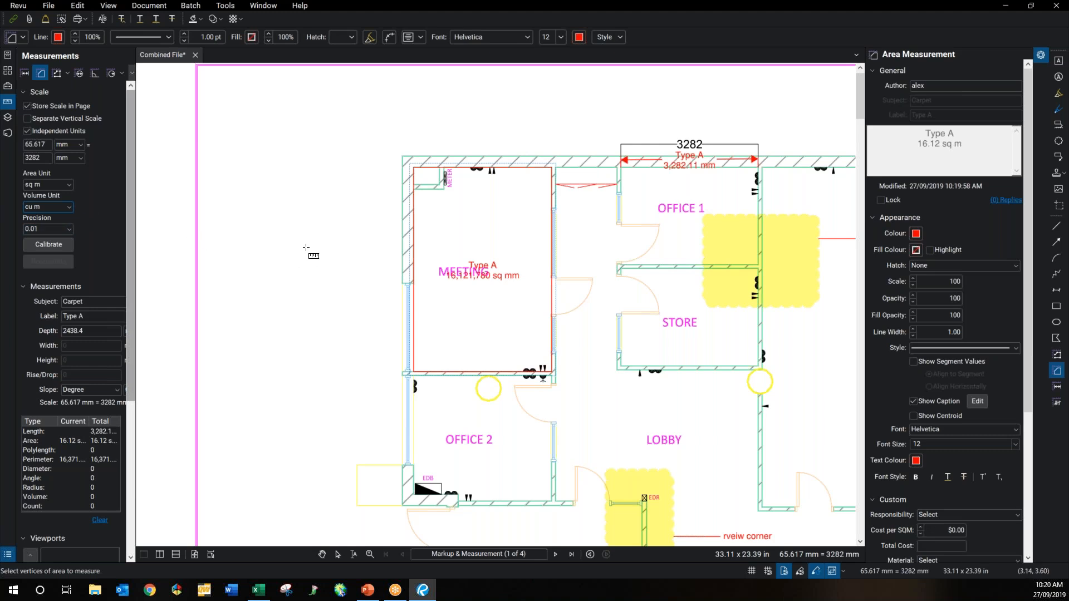
Step: Cancel the stray area and move the 16.12 sq m label below the MEETING name
left_click(389, 290)
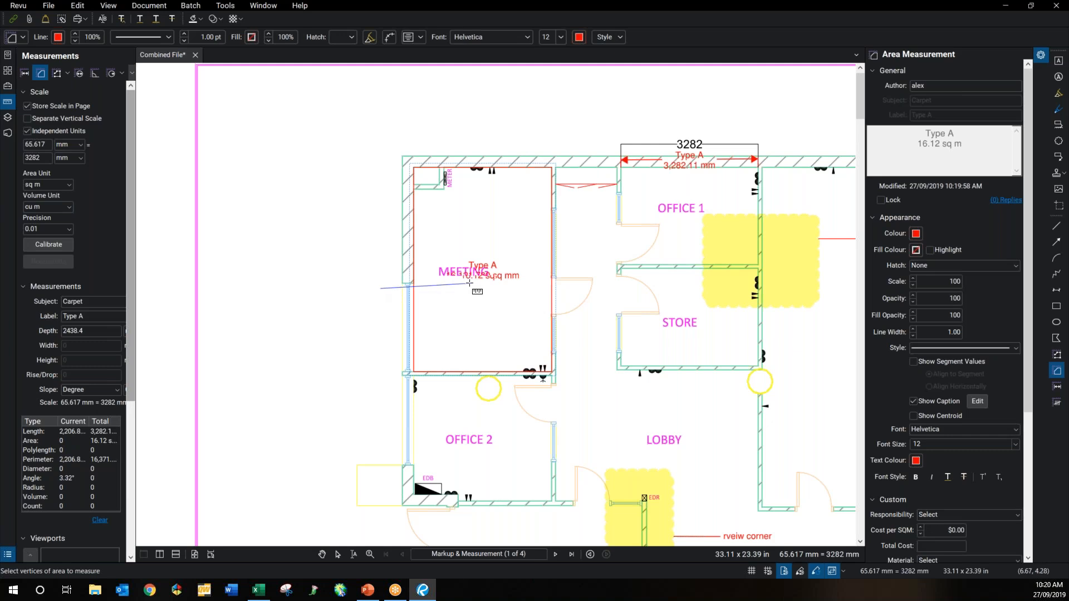
key("Escape")
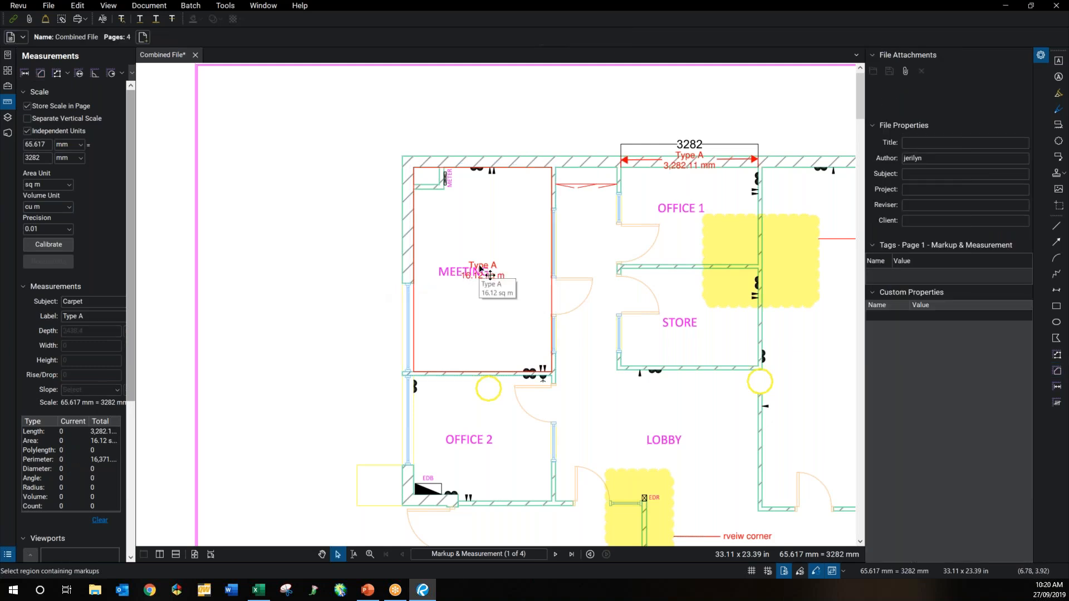
left_click_drag(480, 268, 475, 294)
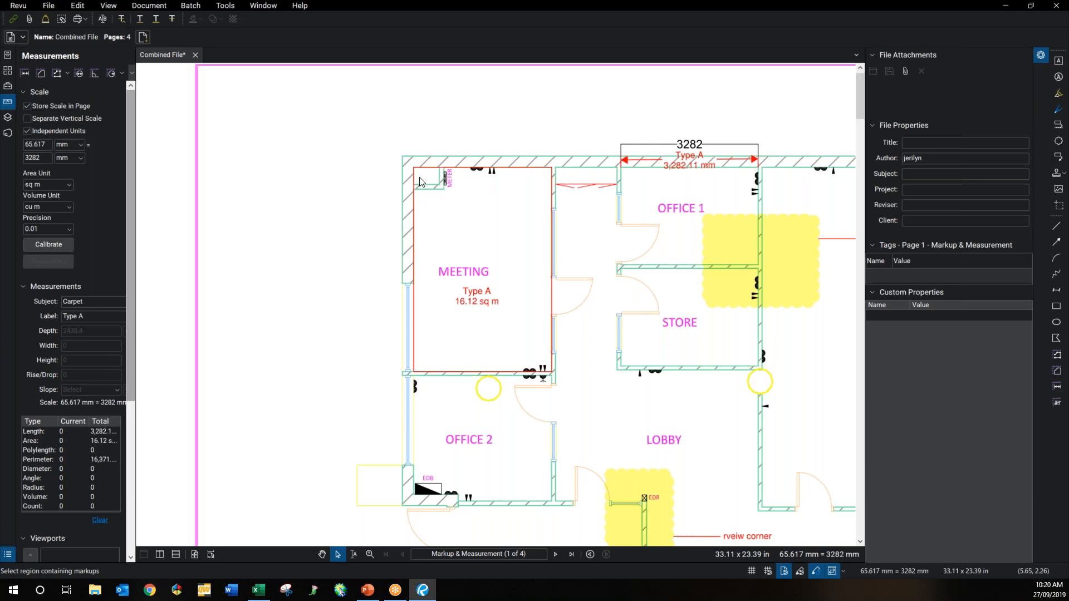
left_click(130, 72)
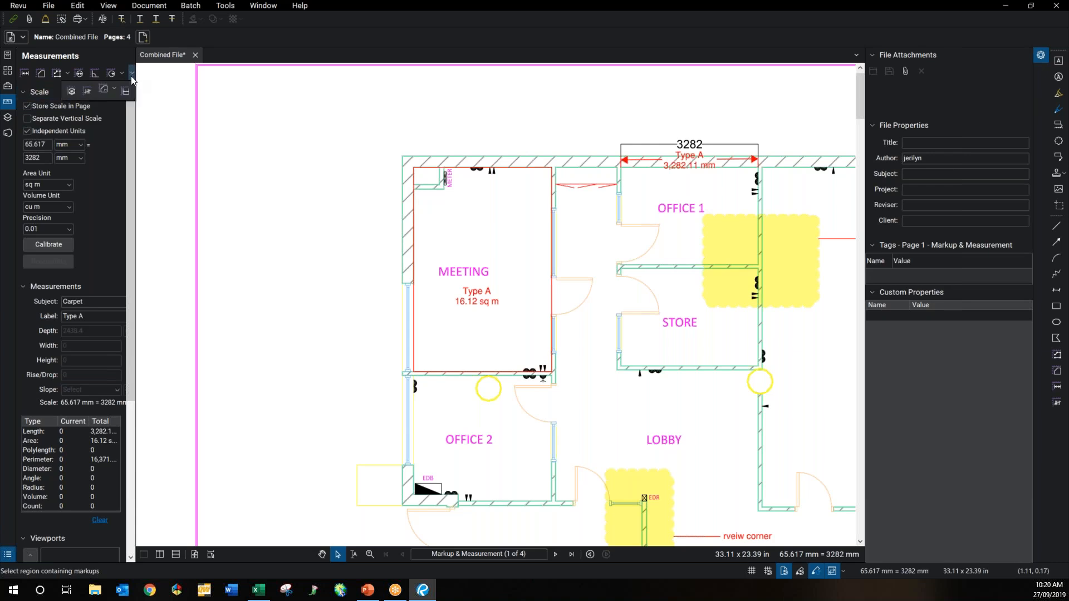
Step: Cut the top-left corner box out of the MEETING area, reducing it to 15.75 sq m
left_click(105, 89)
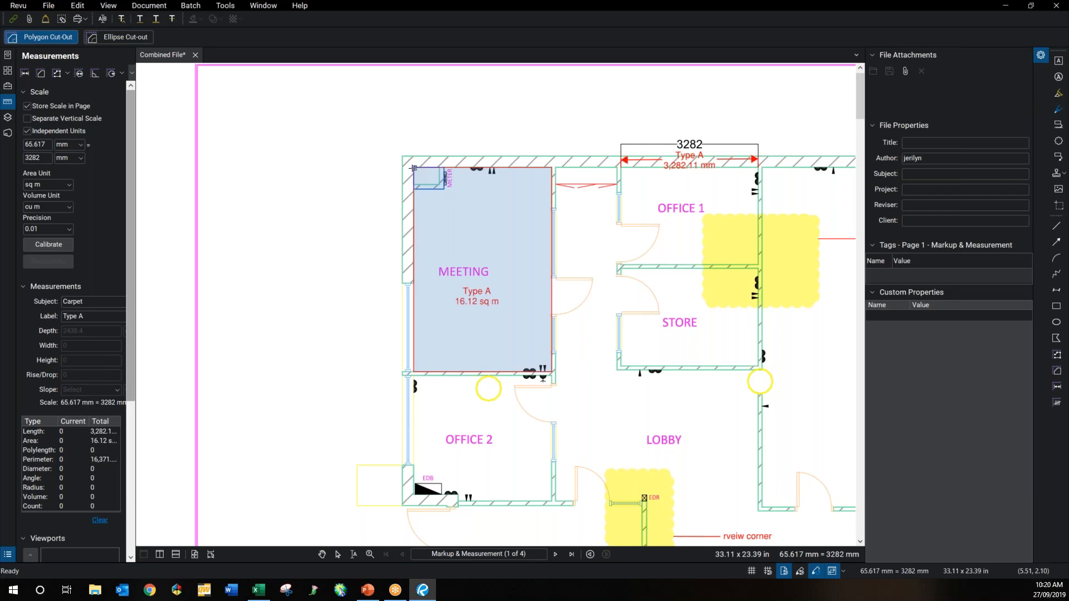
left_click(413, 167)
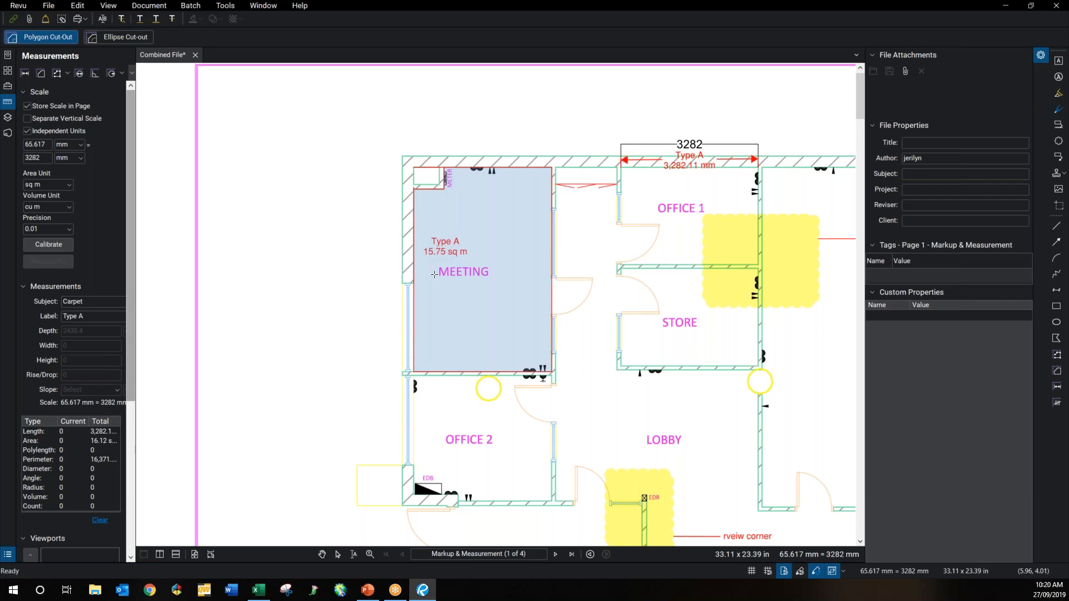
key("Escape")
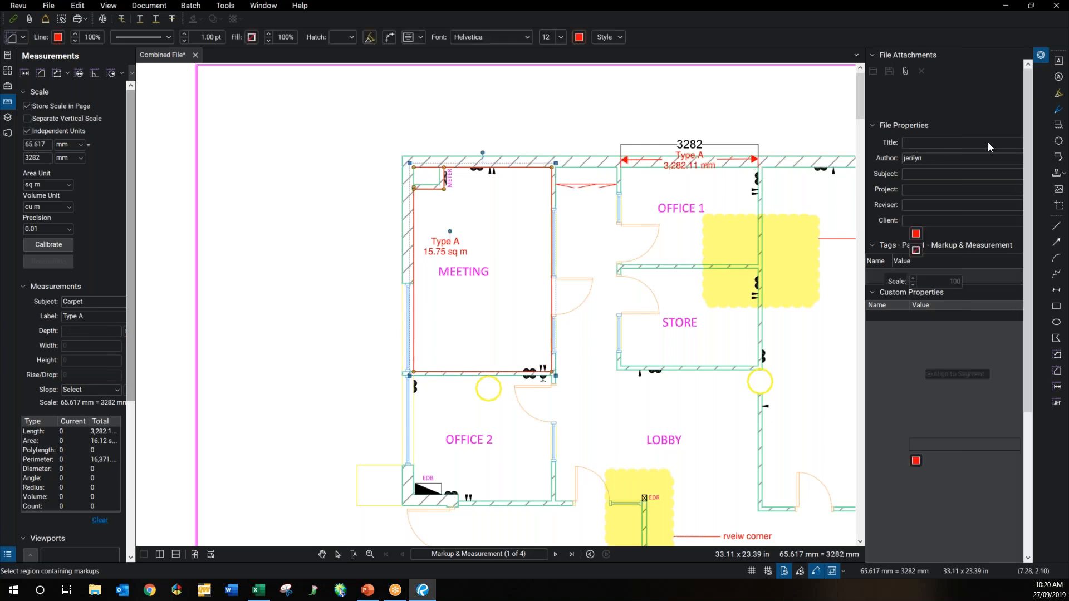
left_click(916, 234)
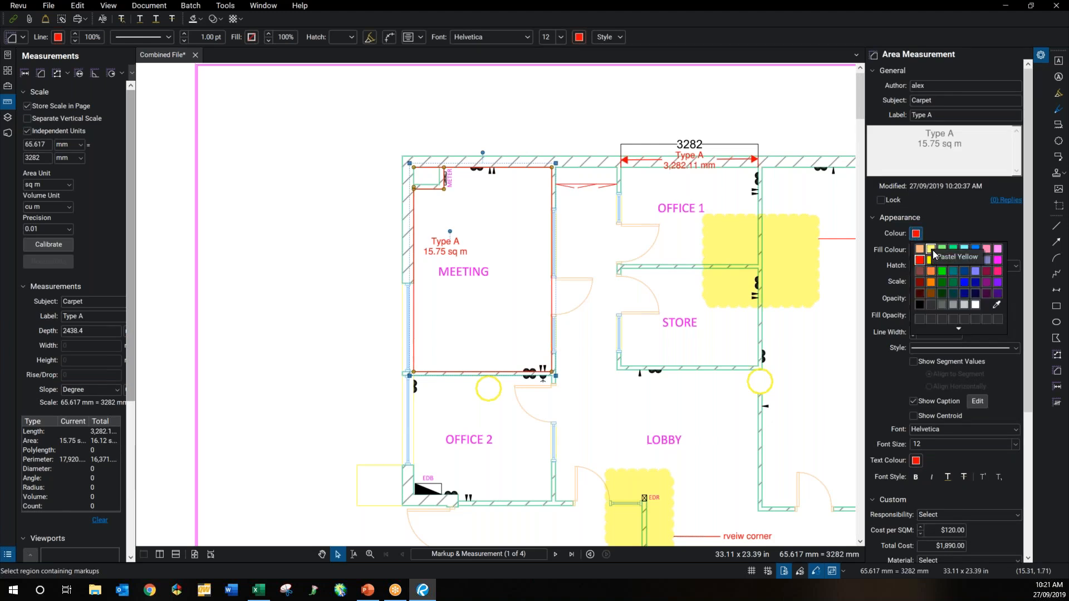
left_click(933, 250)
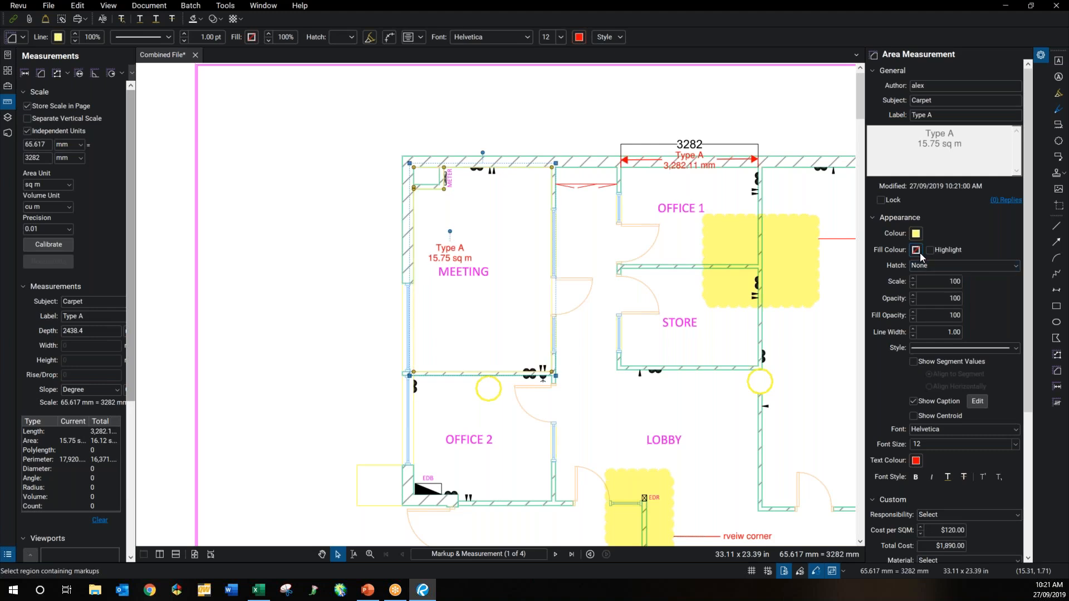
left_click(919, 252)
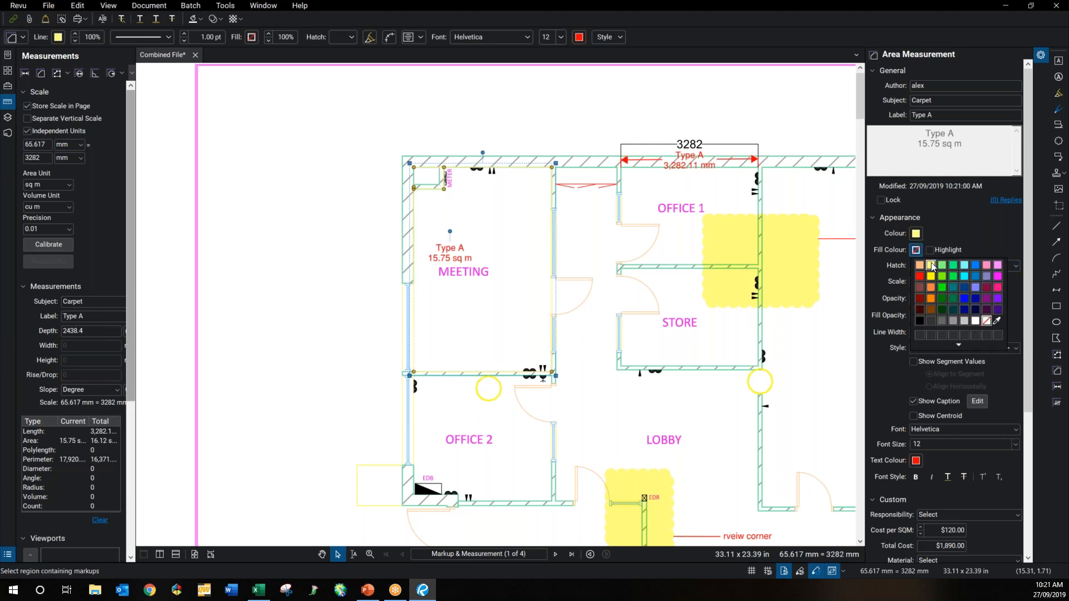
left_click(933, 267)
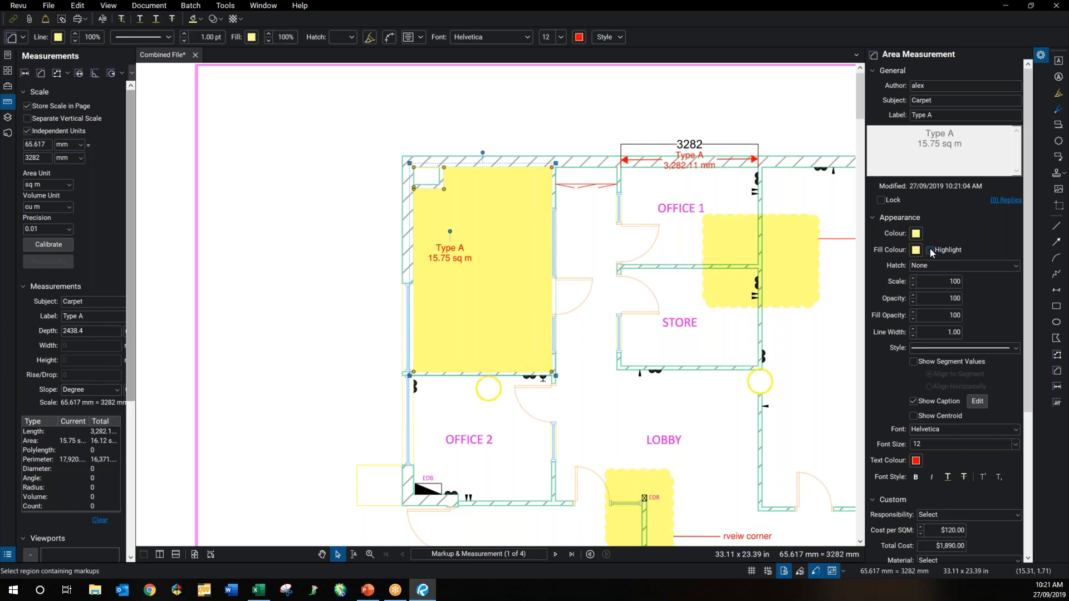
left_click(929, 249)
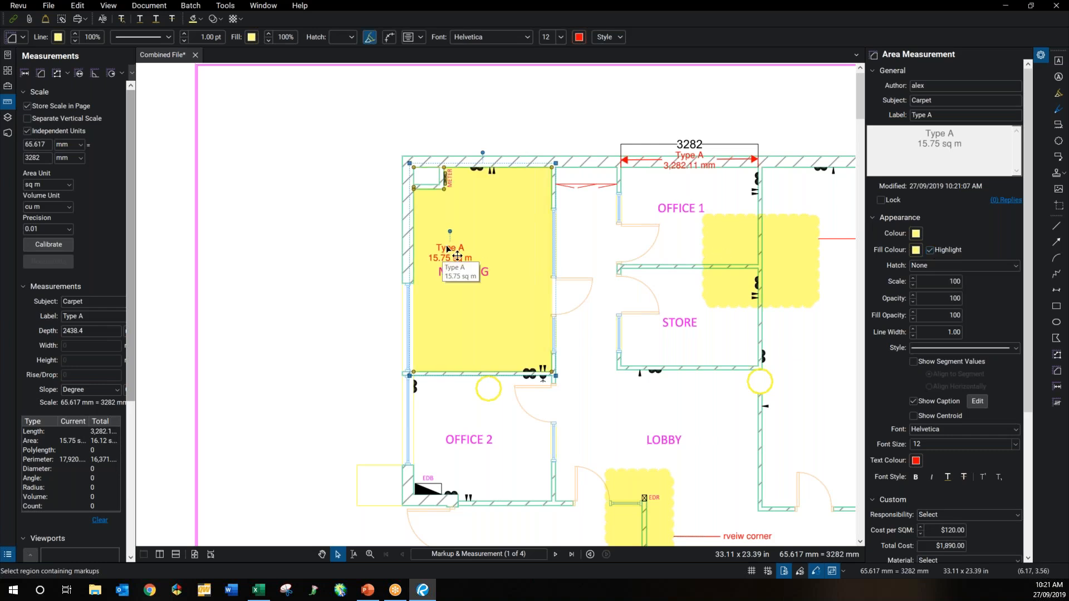
left_click_drag(471, 234, 447, 221)
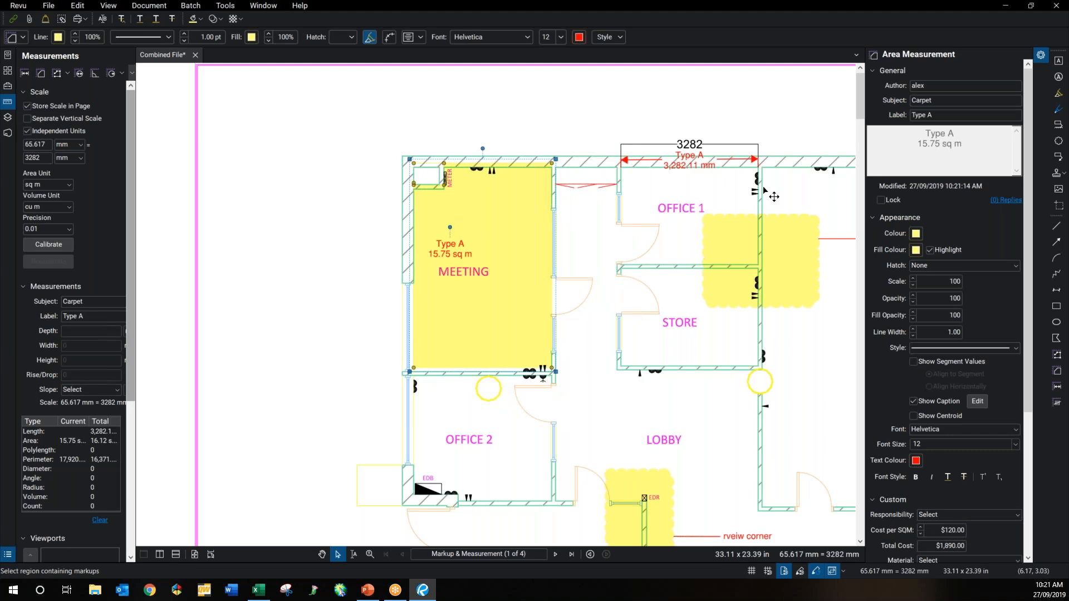
key("ctrl+z")
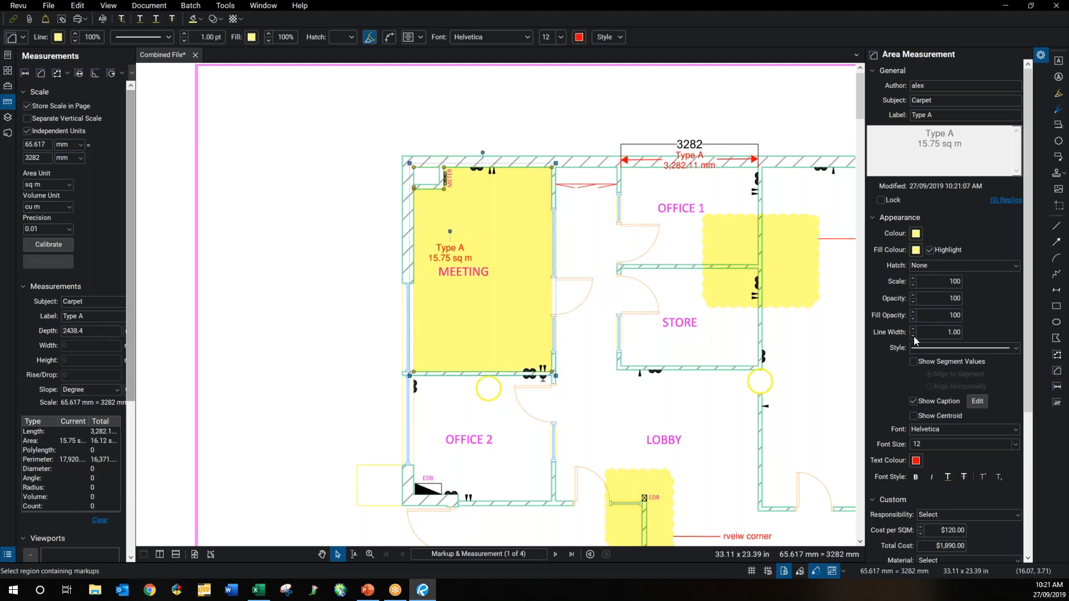
Step: Show segment lengths on the MEETING area and add volume (V = 38.41 cu m) to its caption
left_click(914, 362)
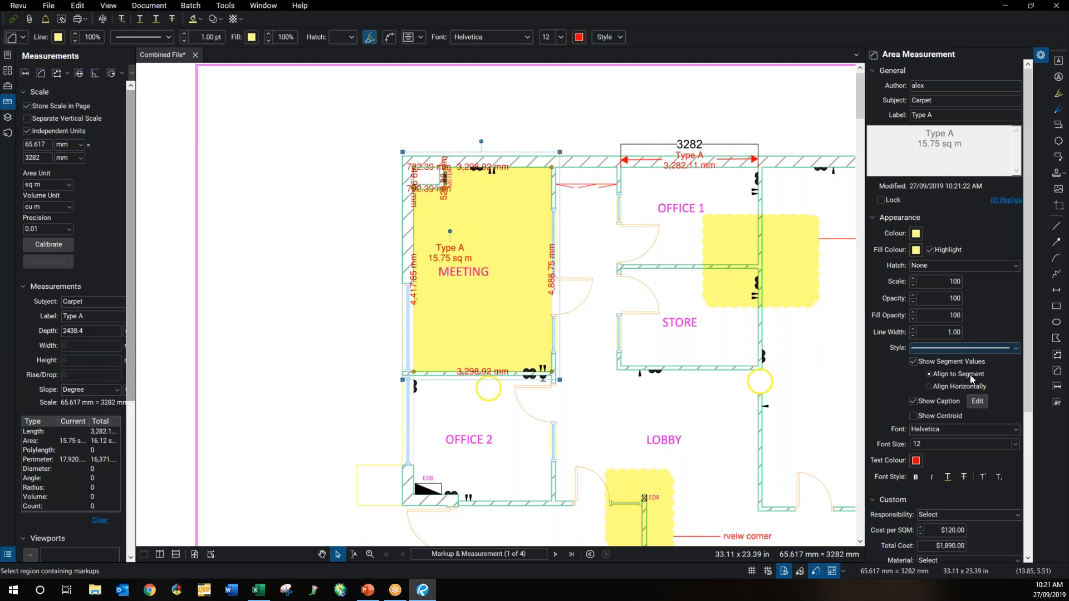
left_click(977, 404)
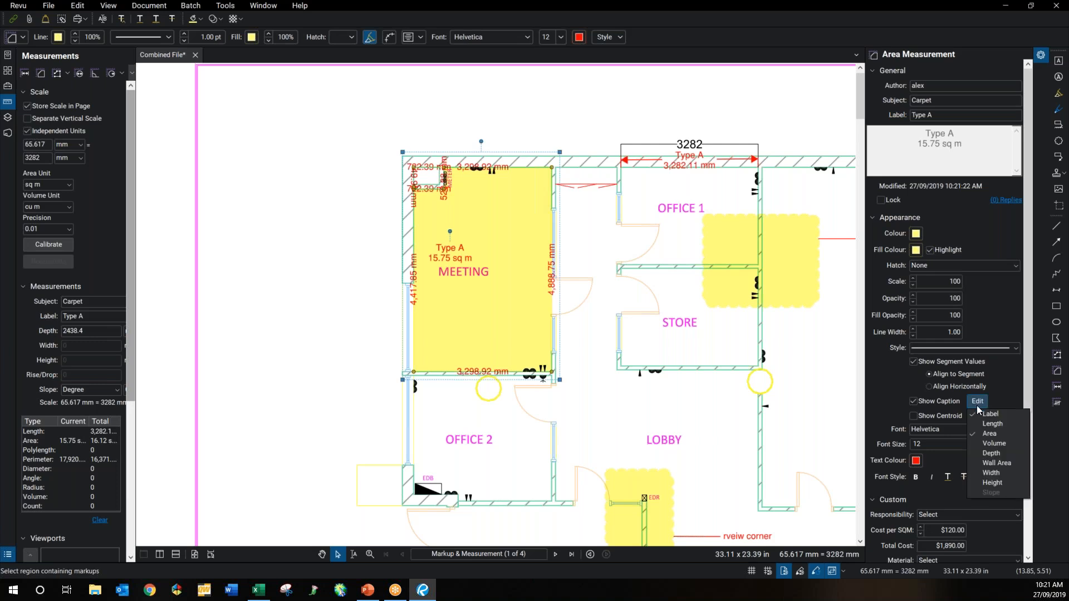
left_click(985, 444)
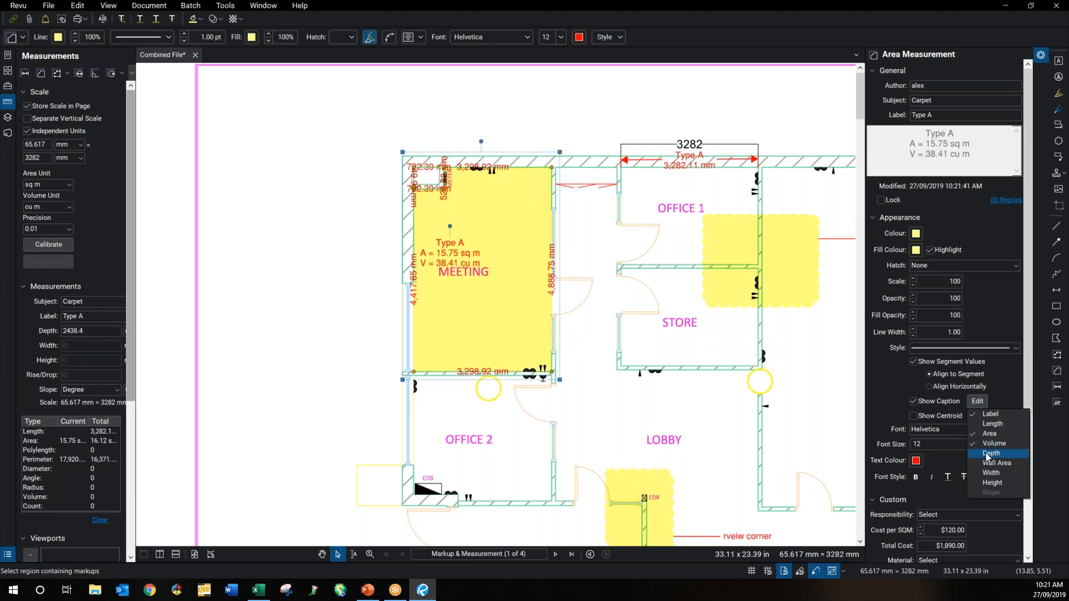
left_click(90, 331)
Step: Set the Meeting measurement's depth to 2400 mm, giving a volume of 37.8 cu m
left_click(102, 330)
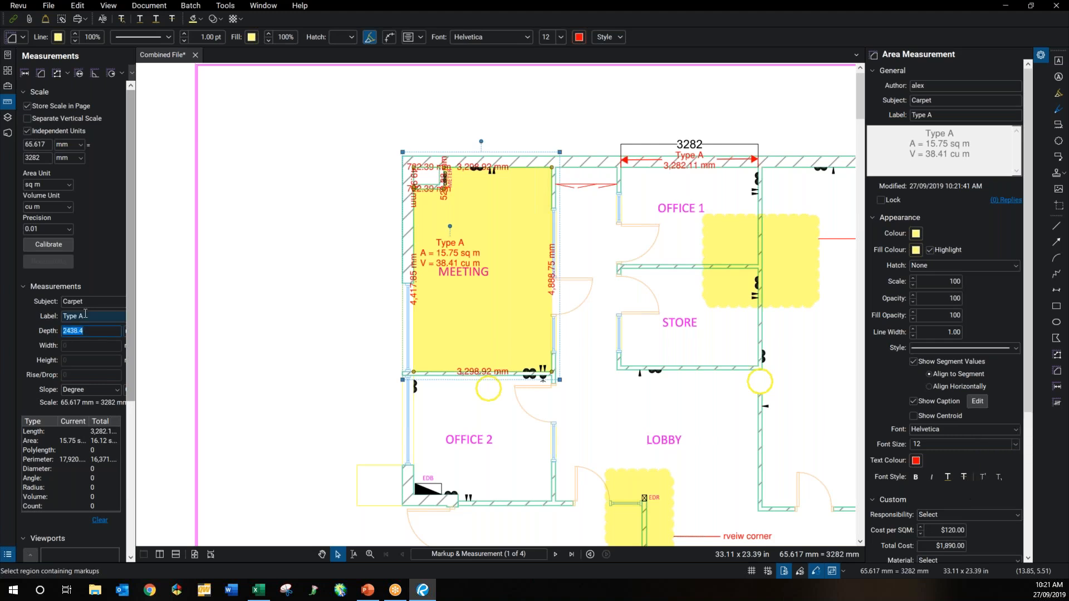
type("2400")
left_click(943, 226)
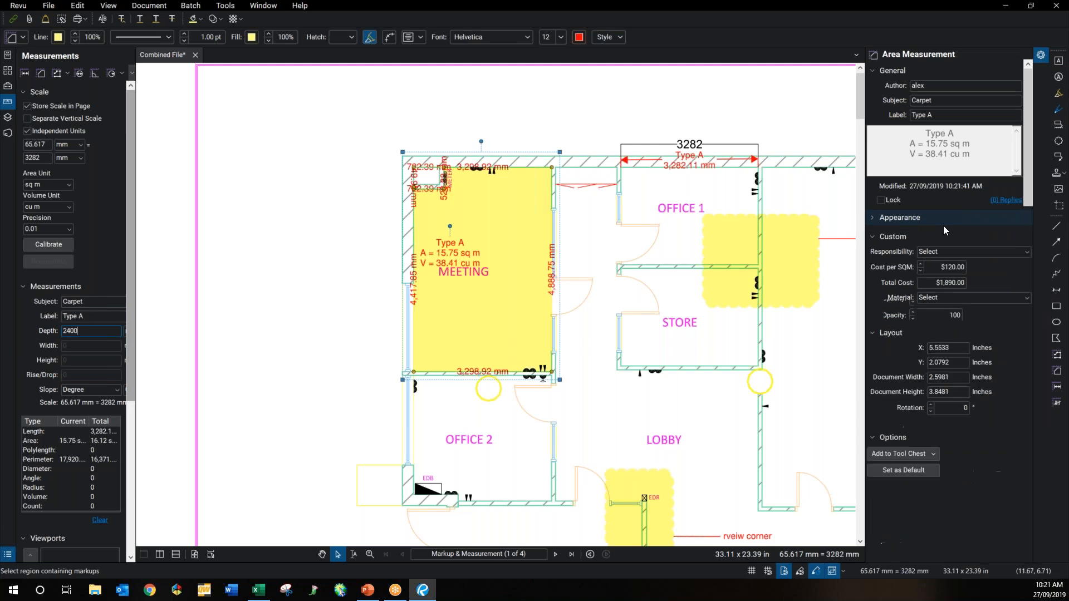
left_click(943, 225)
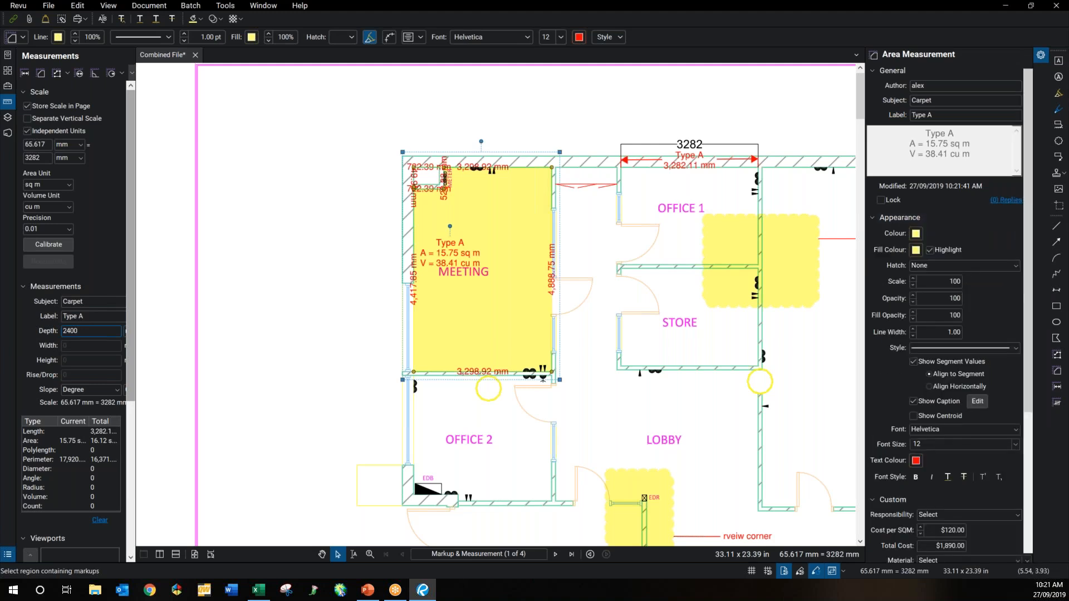
left_click(487, 300)
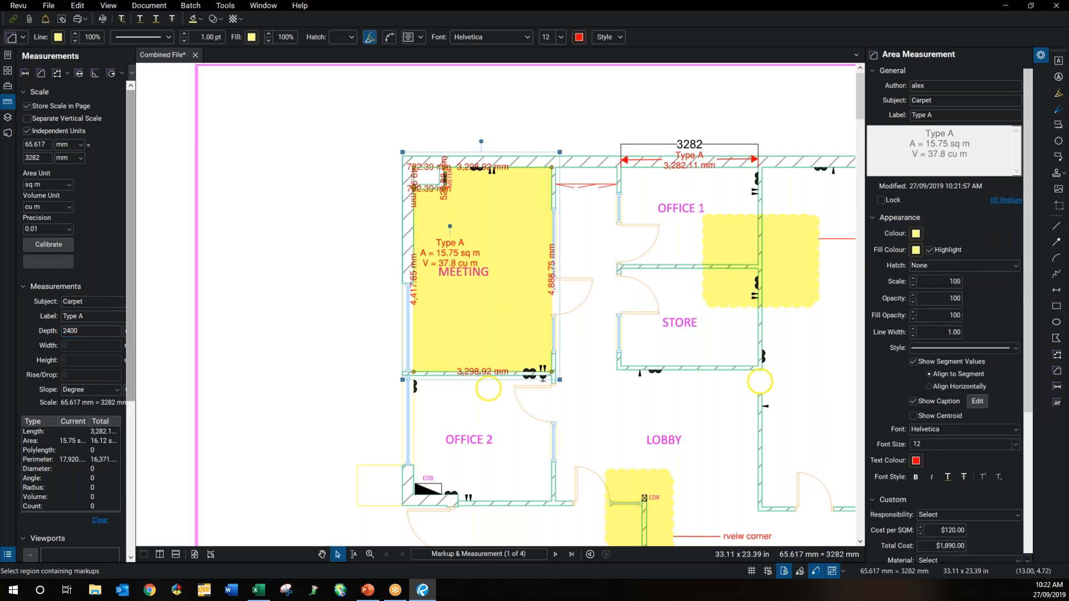
Step: Add Depth and Wall Area (43.01 sq m) to the caption and move it higher in Meeting
left_click(973, 403)
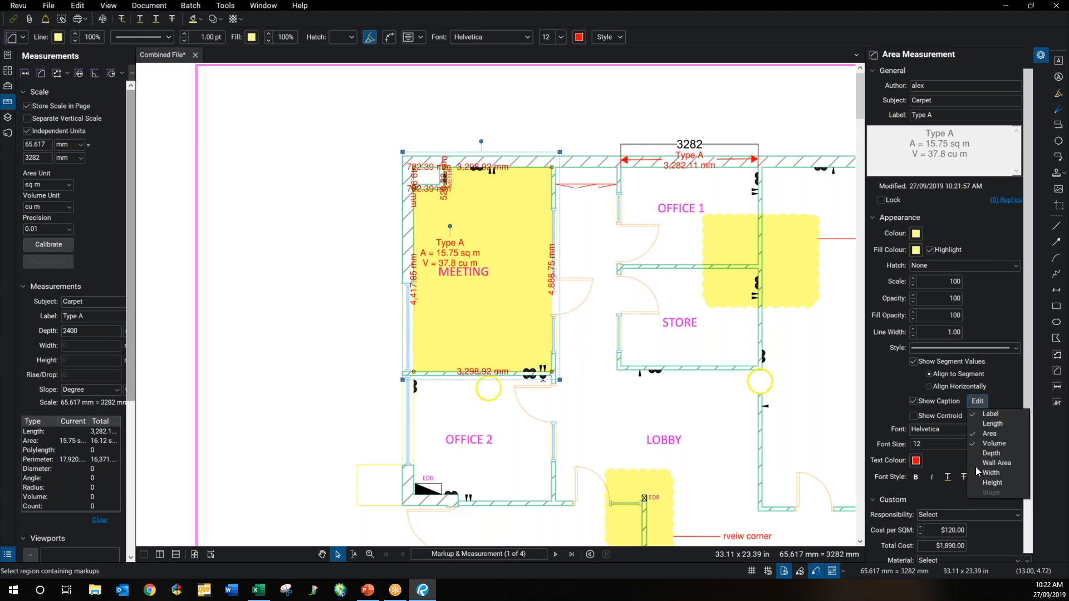
left_click(991, 453)
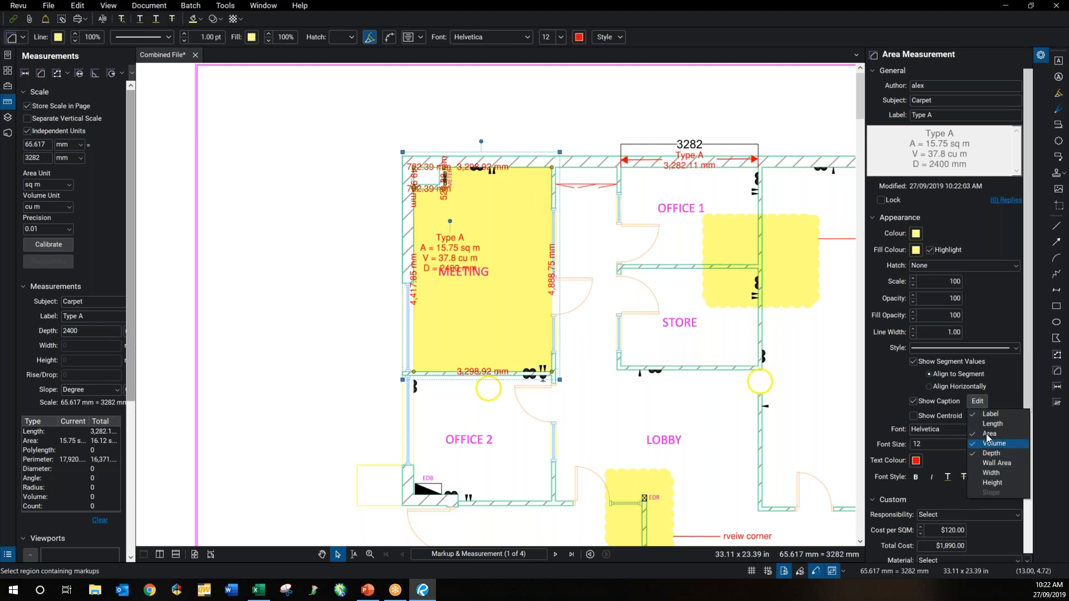
left_click(1005, 463)
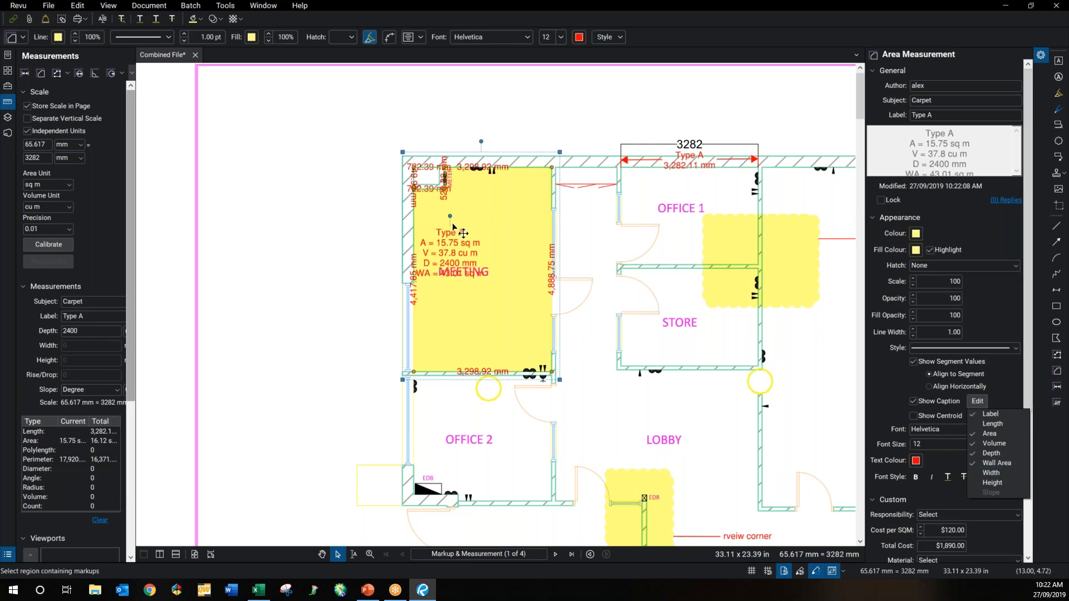
left_click(268, 302)
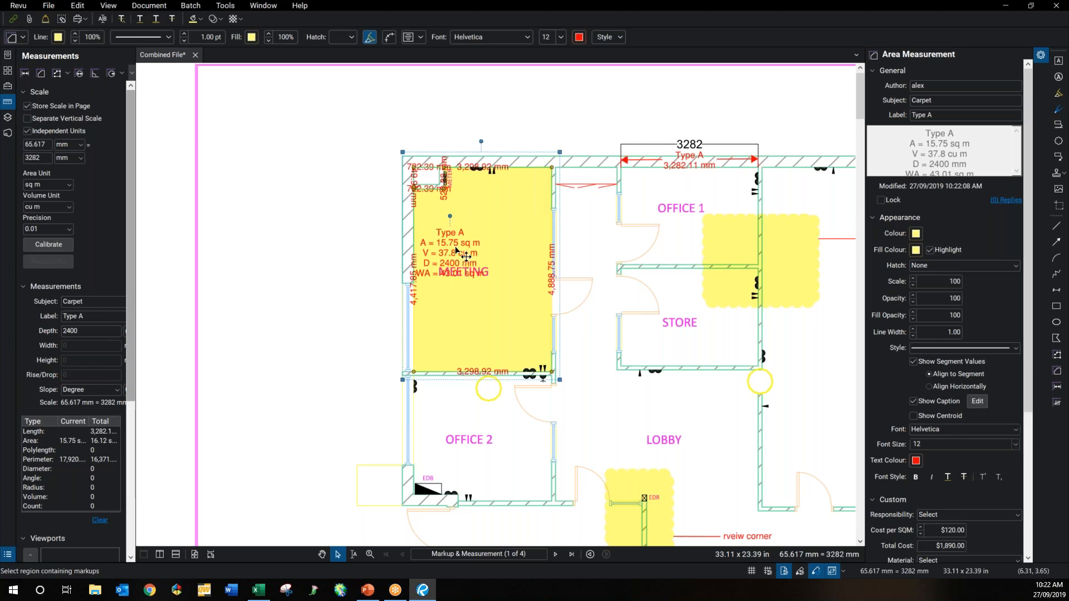
left_click_drag(454, 247, 476, 241)
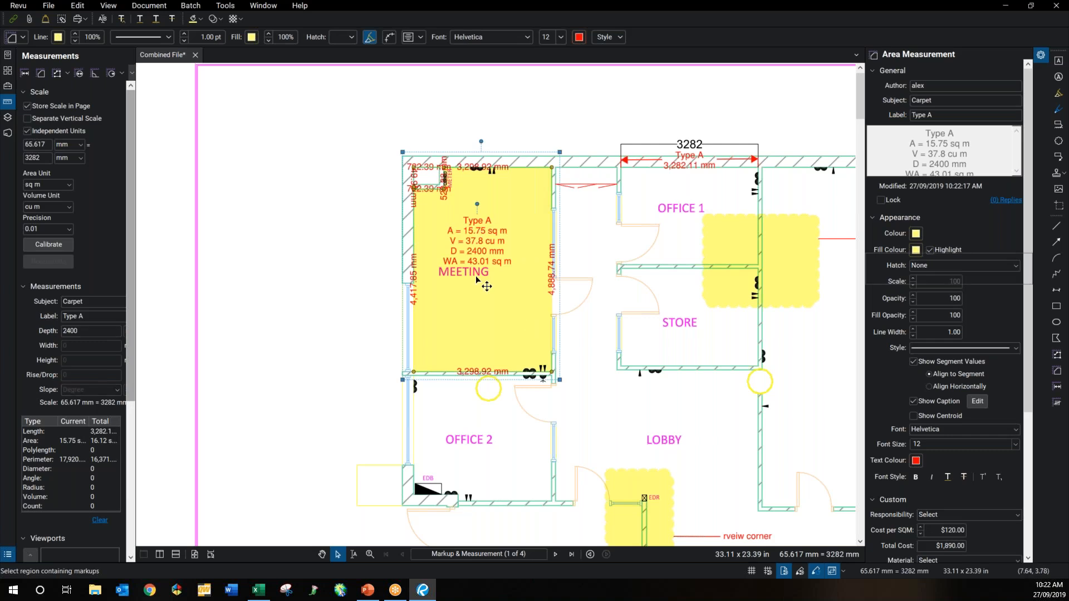
key("Escape")
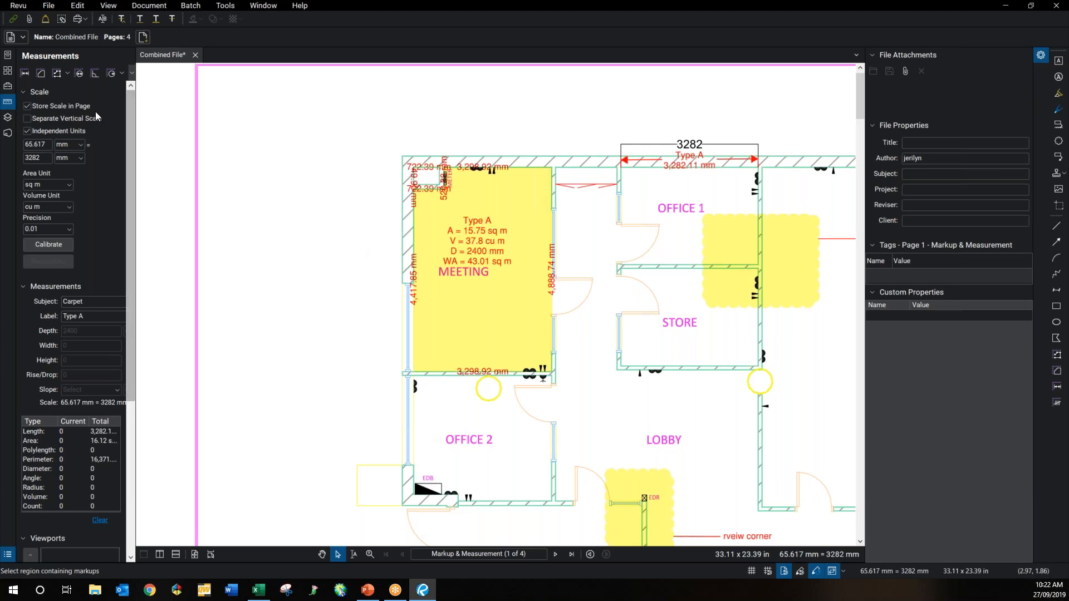
left_click(8, 71)
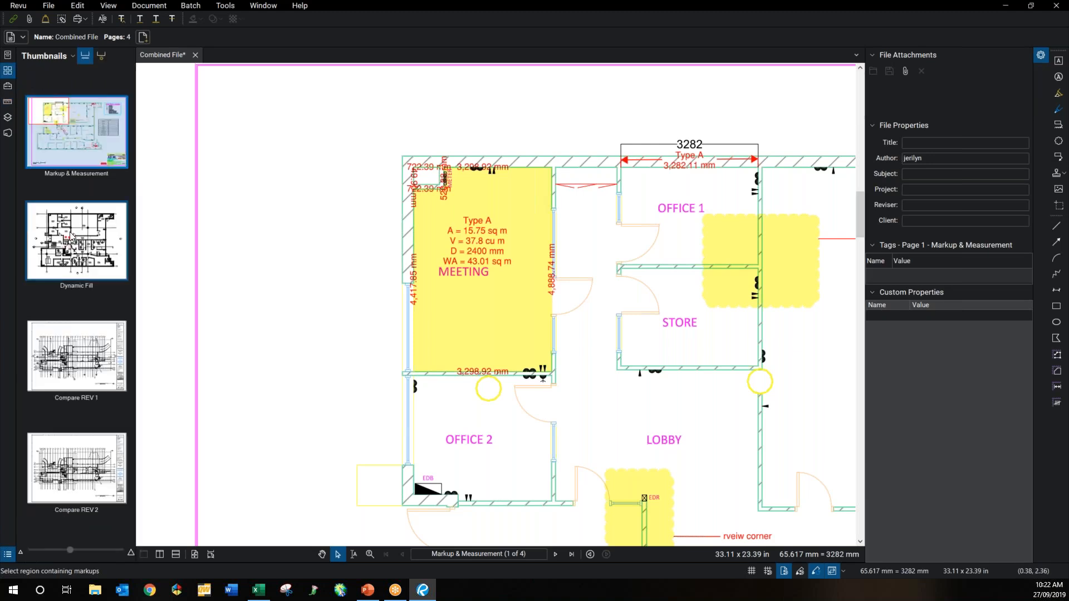
Step: Go to page 2, Dynamic Fill, and zoom in on its office floor plan
left_click(72, 236)
scroll(406, 337, "up", 1)
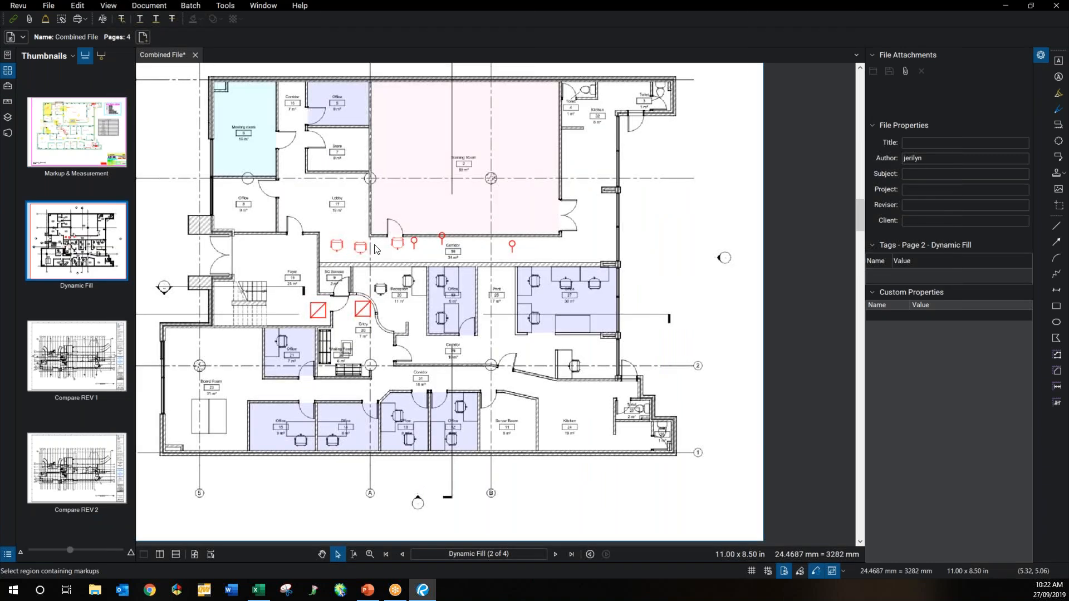
scroll(374, 249, "up", 1)
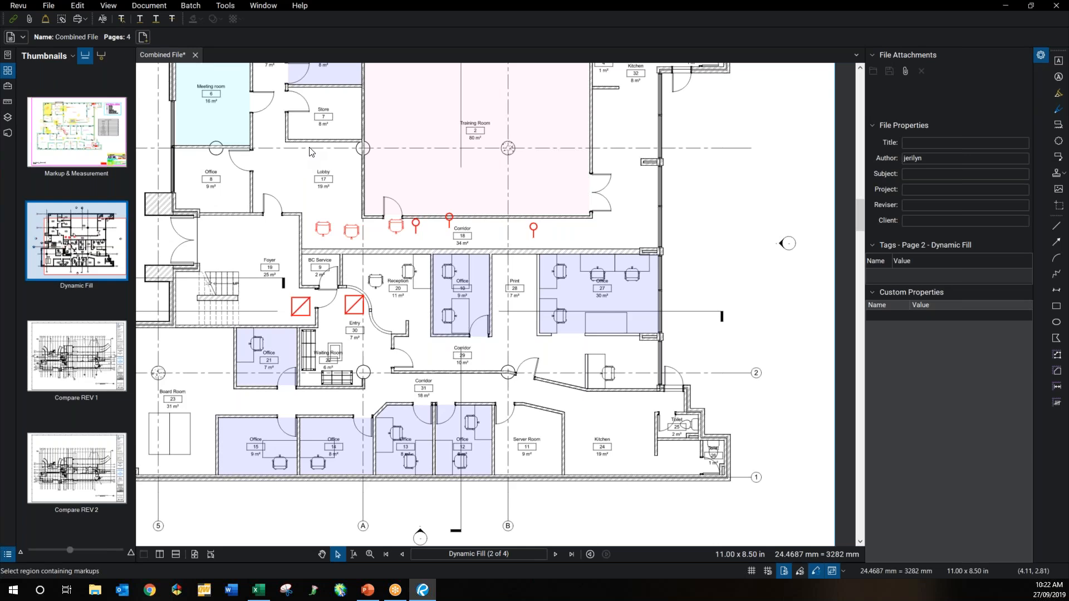
left_click_drag(319, 183, 302, 488)
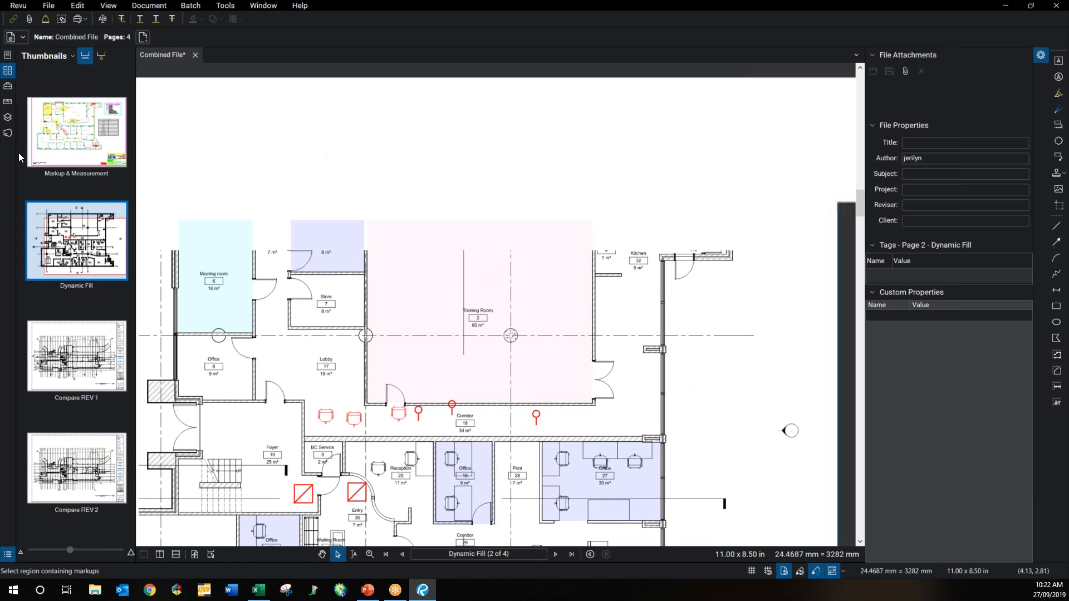
Step: Calibrate page 2 using Office 5's top wall as 3282 mm
left_click(15, 102)
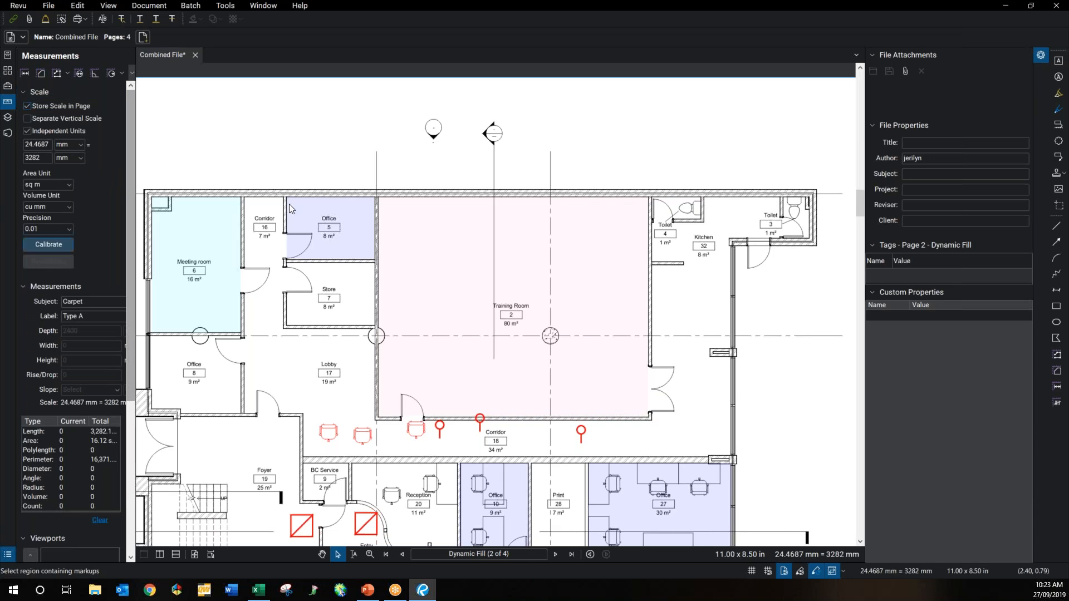
key("l")
left_click_drag(286, 195, 374, 197)
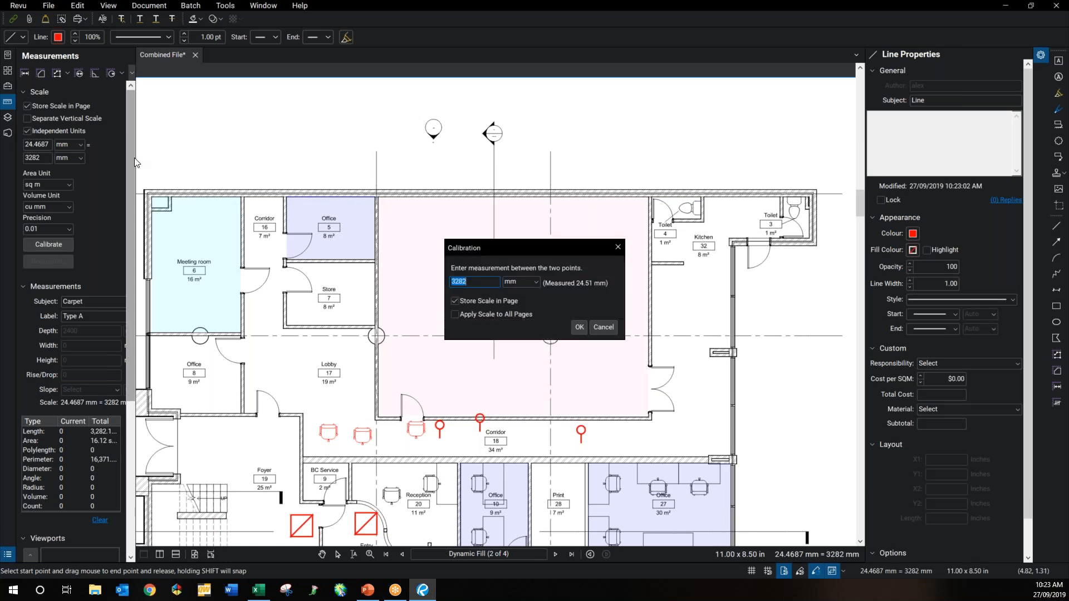
left_click(579, 328)
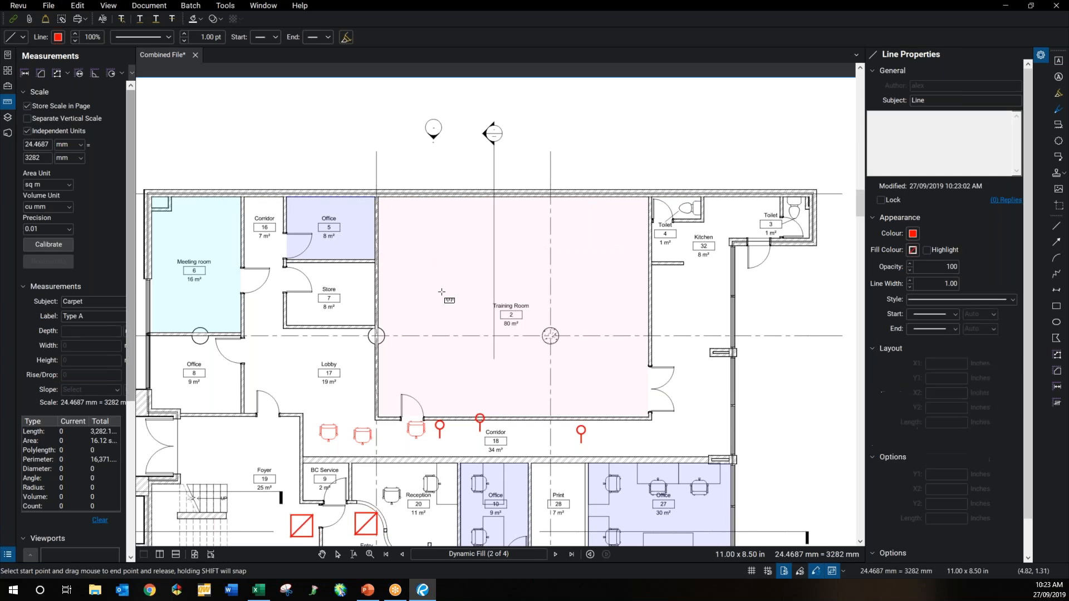
Step: Switch to the Area measurement tool near Reception and turn on Dynamic Fill
key("shift+alt+a")
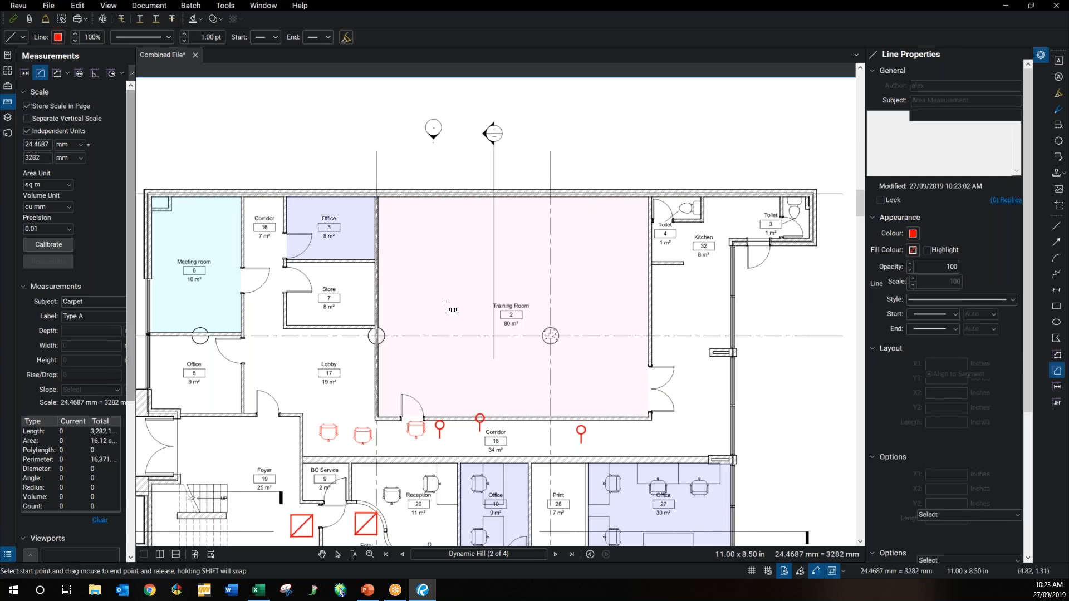
left_click_drag(461, 342, 453, 226)
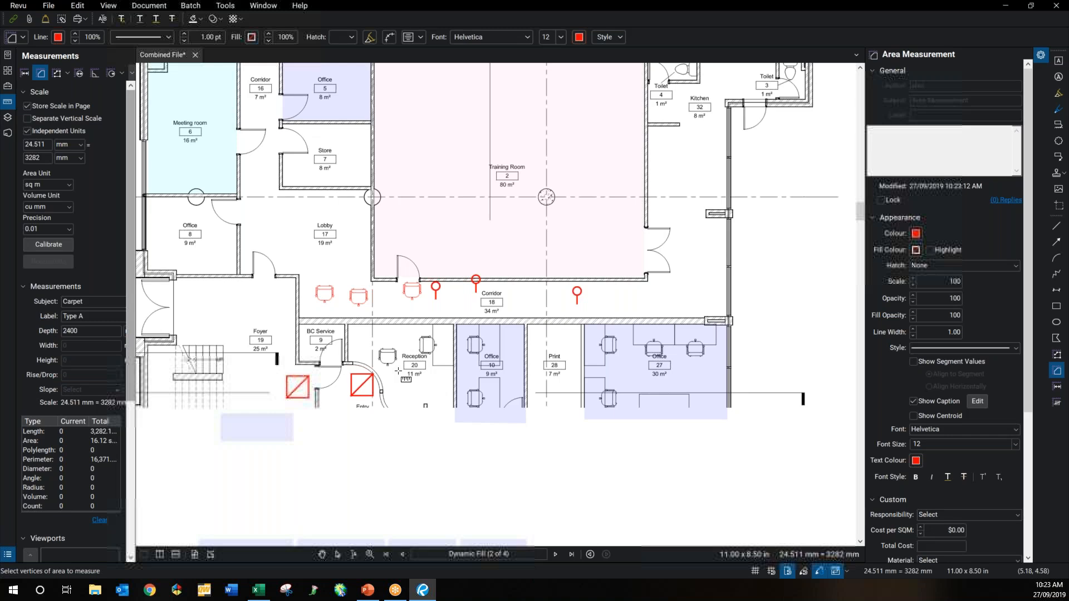
scroll(398, 371, "up", 2)
left_click(132, 73)
left_click(129, 89)
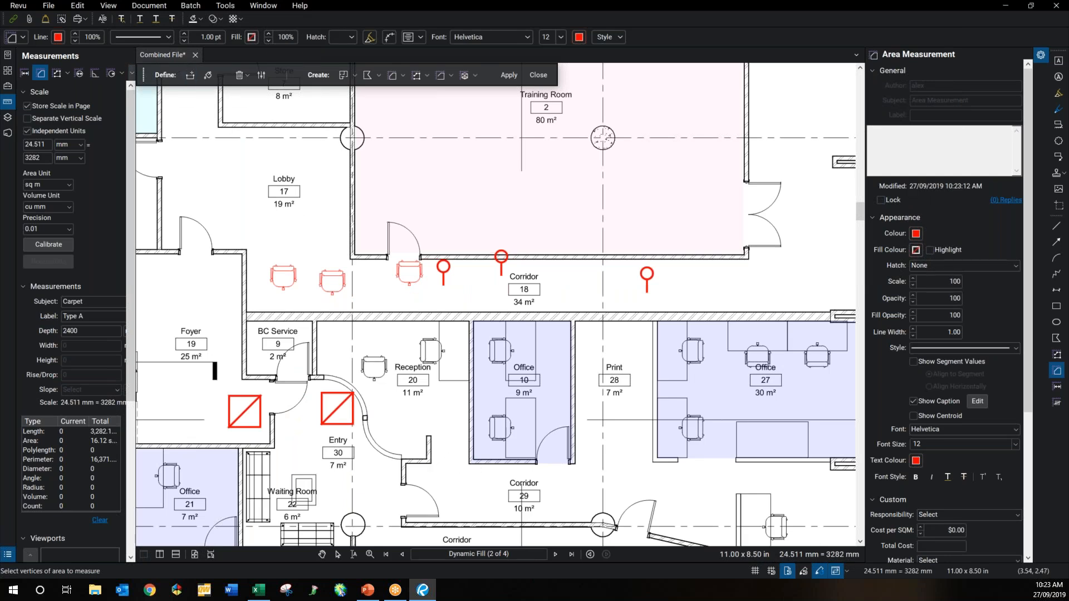
Step: Reduce the boundary size to about 58% and draw a boundary across Reception's lower opening
left_click(190, 75)
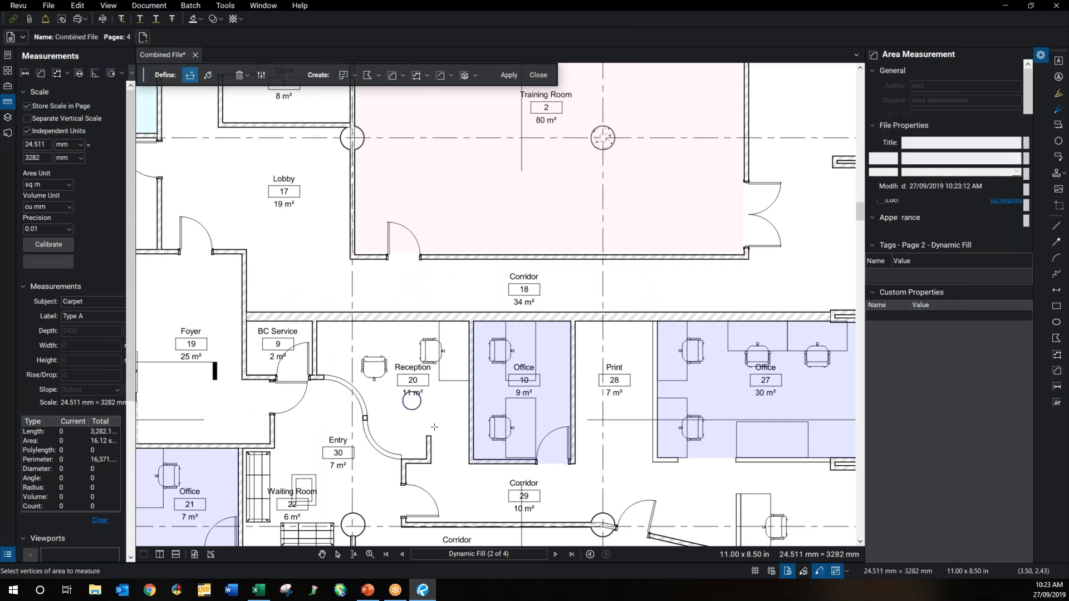
left_click(261, 75)
left_click_drag(308, 108, 222, 108)
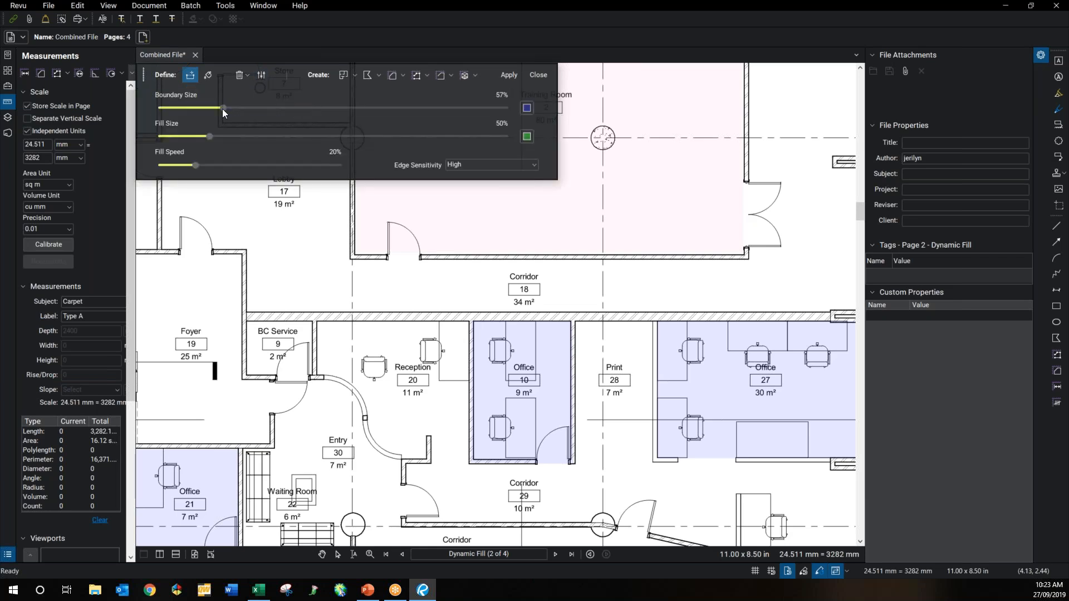
left_click(262, 73)
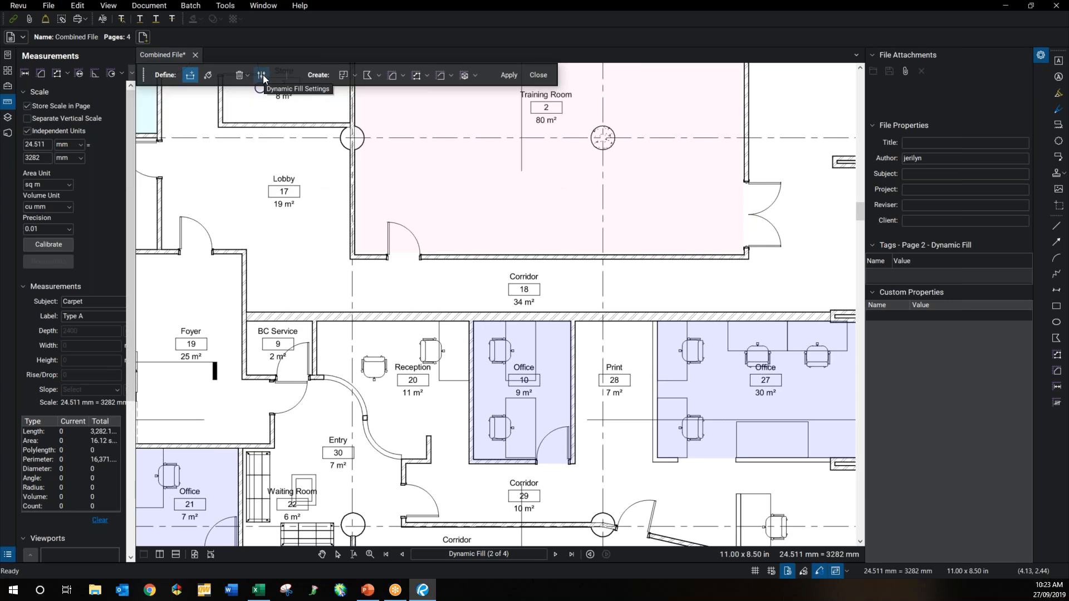
left_click(431, 463)
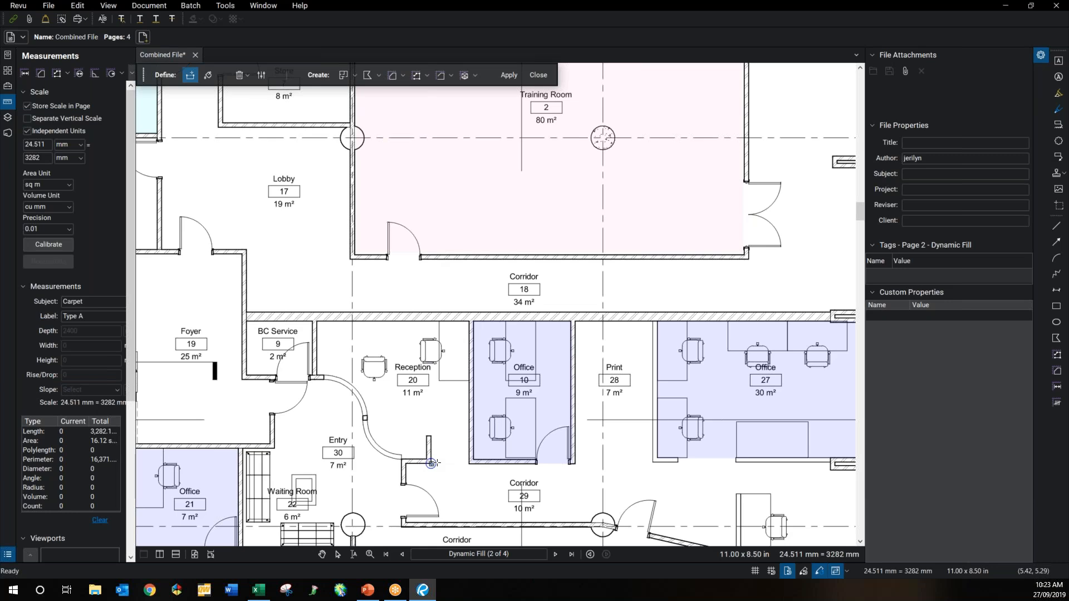
left_click(470, 463)
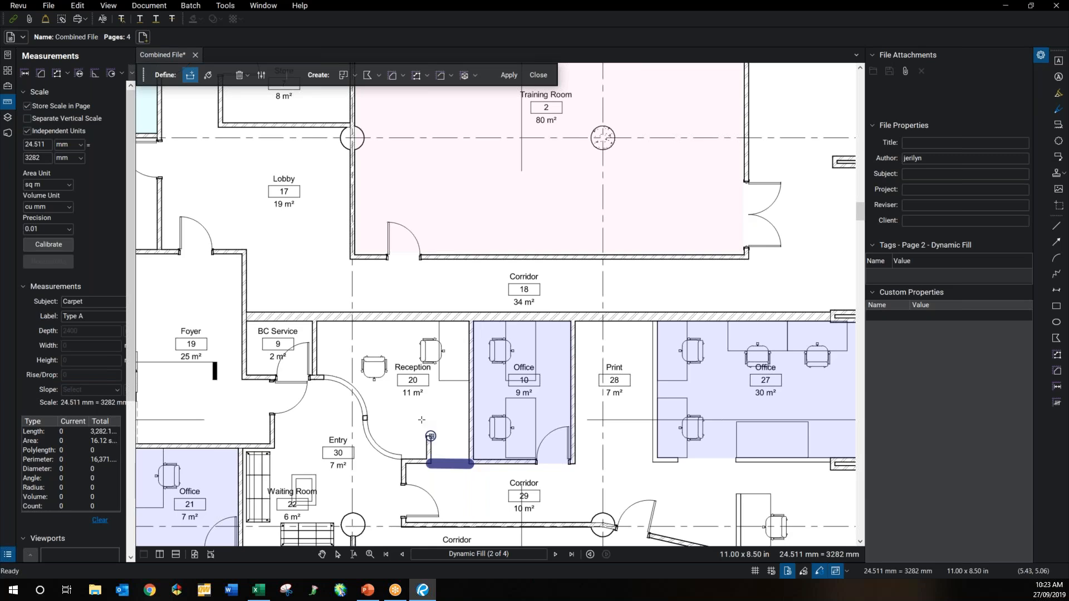
Step: Flood the Reception room with fill and choose Area measurement as the output
left_click(208, 76)
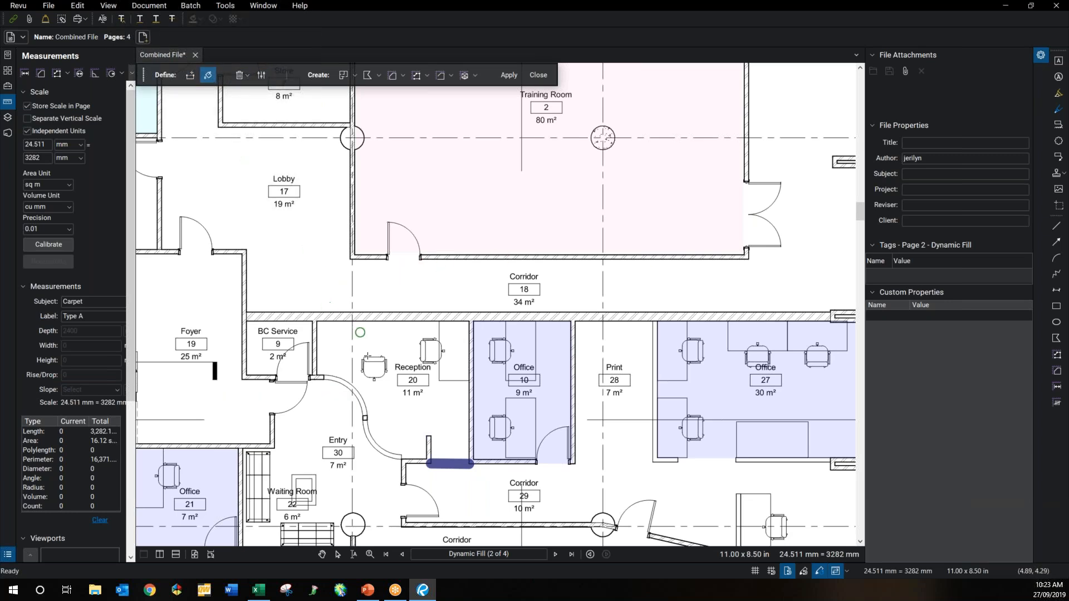
left_click_drag(351, 352, 439, 346)
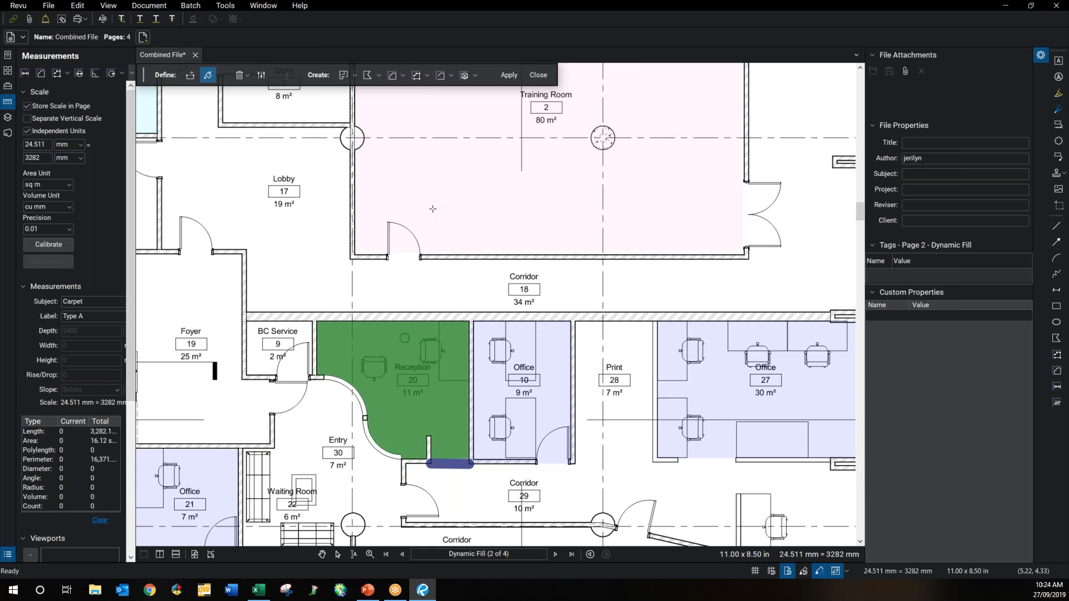
left_click(392, 78)
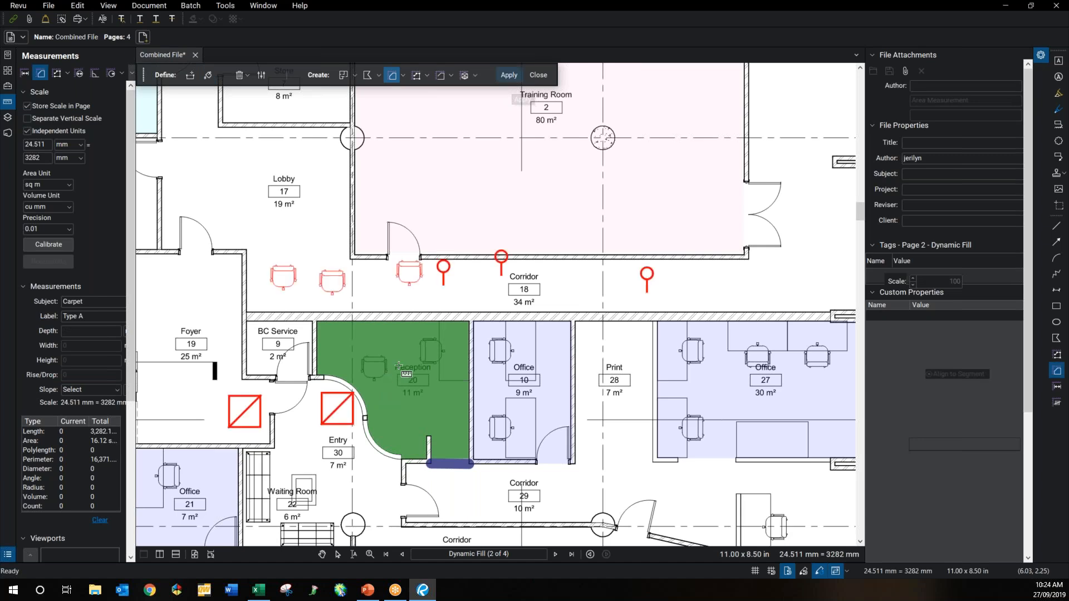
Step: Create the Reception area measurement and move its caption up into the room
left_click(398, 366)
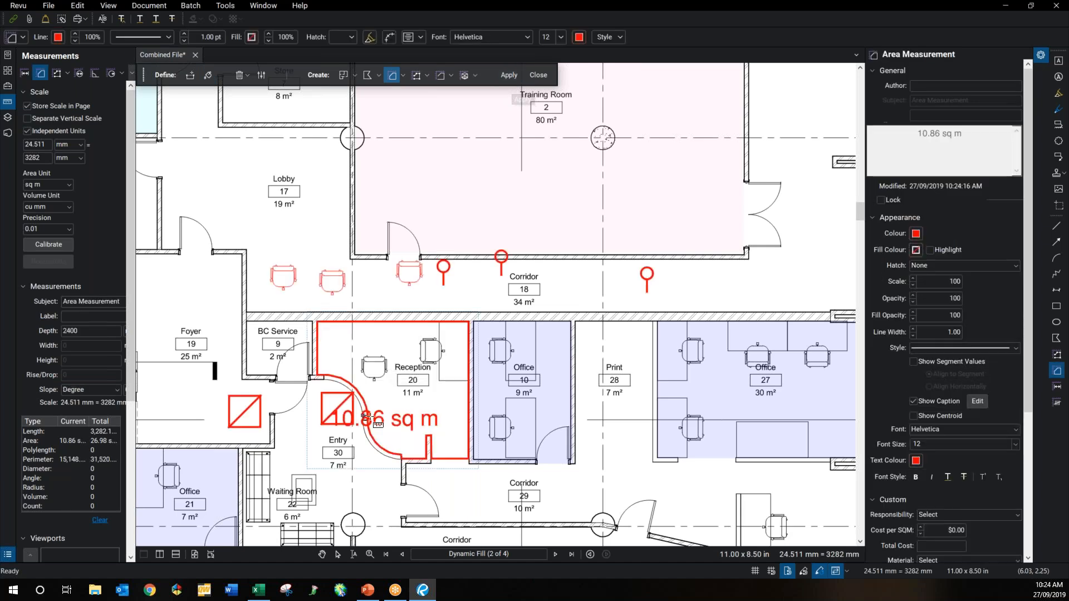
key("Escape")
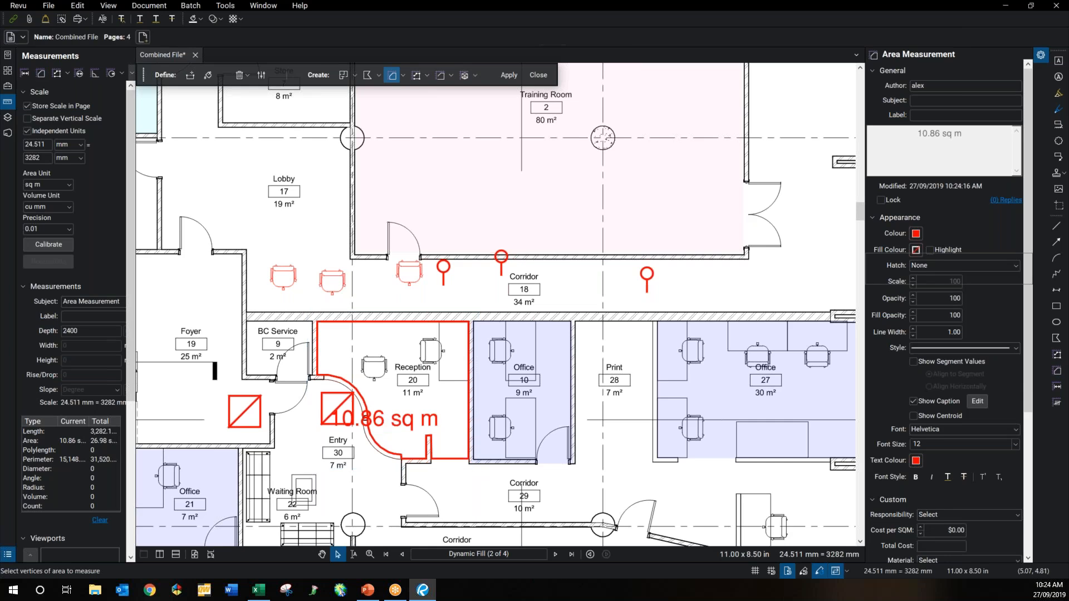
left_click_drag(389, 417, 372, 338)
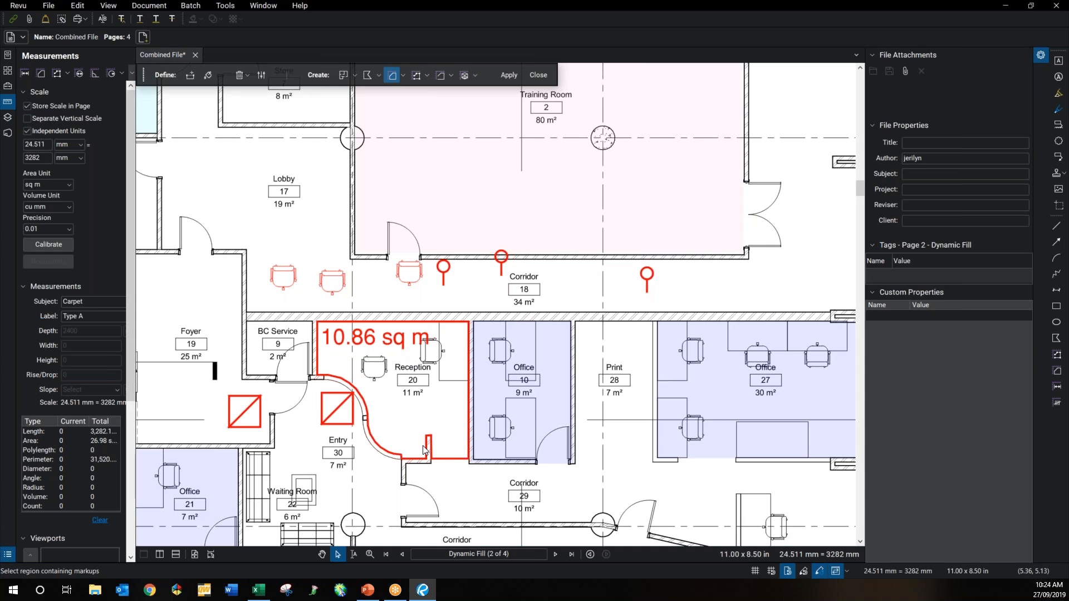
Step: Adjust the Reception markup's corner points onto the wall corners, giving 11.01 sq m
scroll(424, 450, "up", 1)
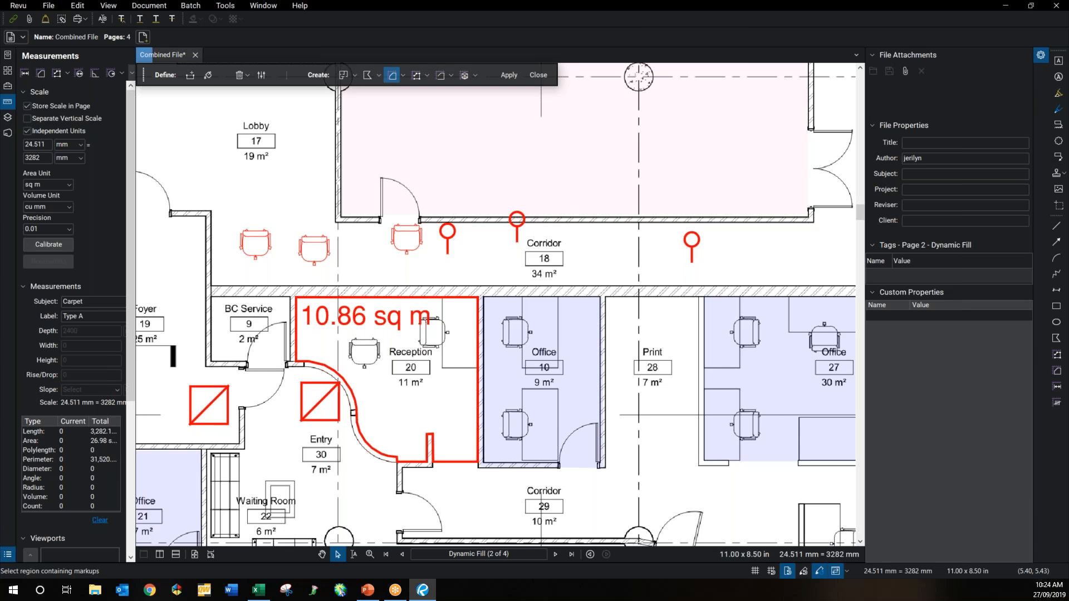
scroll(433, 461, "up", 2)
left_click(433, 461)
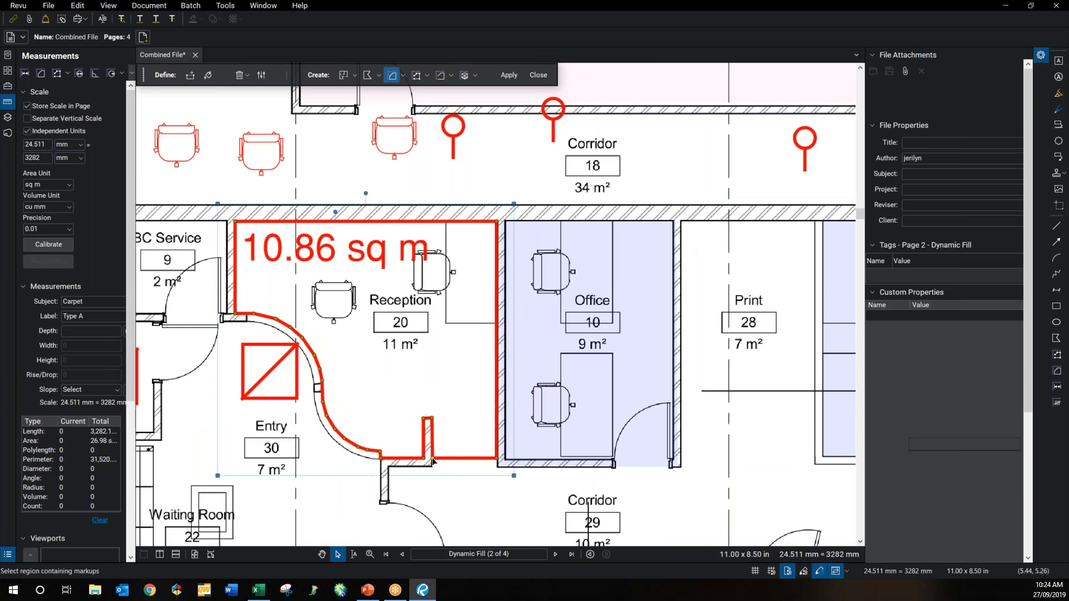
left_click(433, 460)
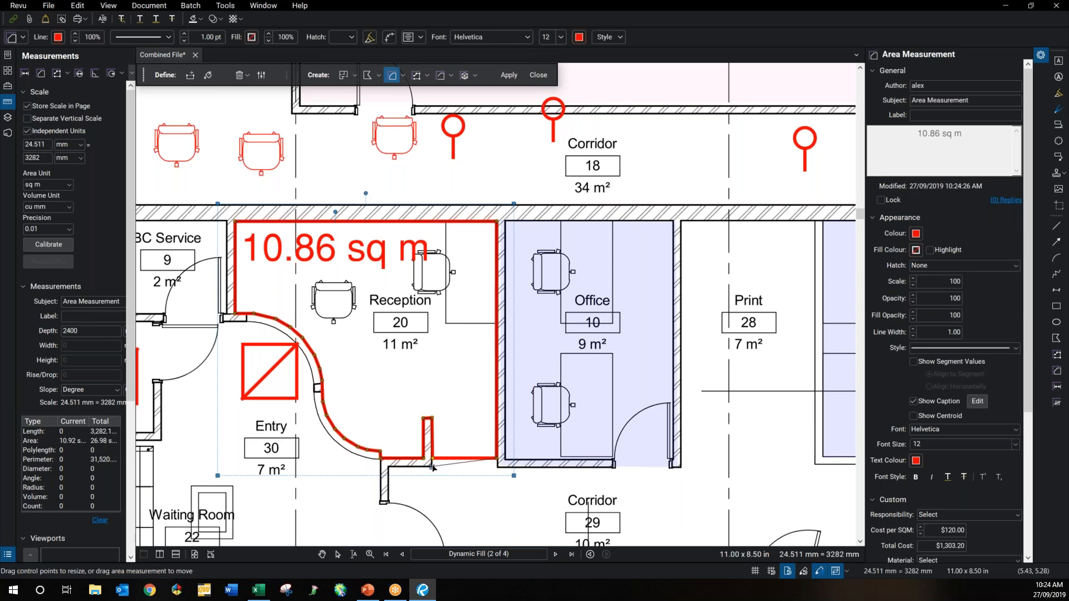
left_click_drag(433, 466, 495, 467)
left_click_drag(432, 462, 433, 467)
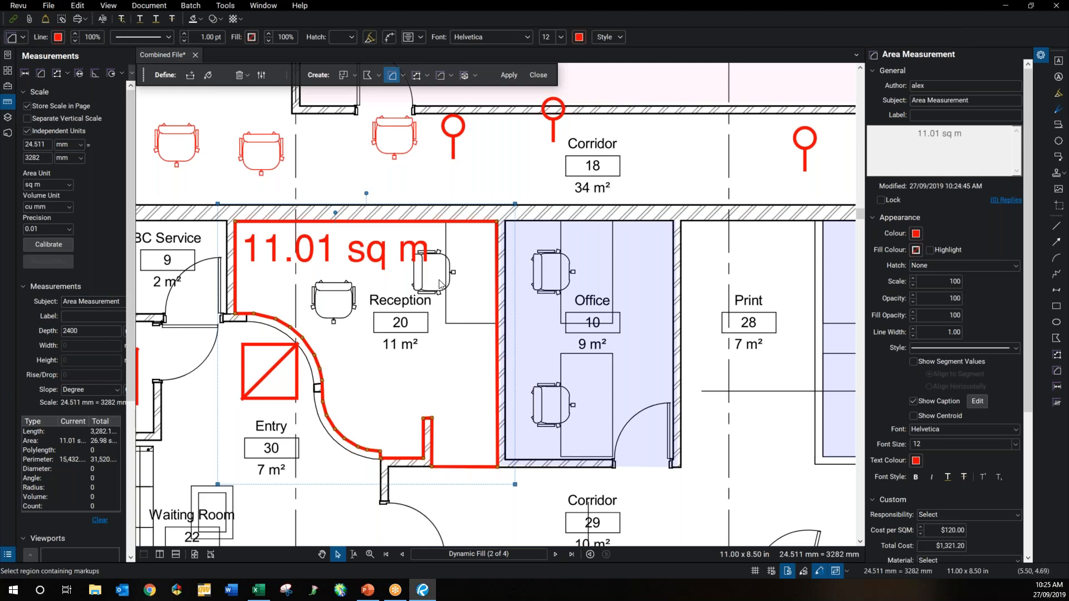
Step: Enlarge the Markups List panel below the plan
scroll(369, 301, "down", 1)
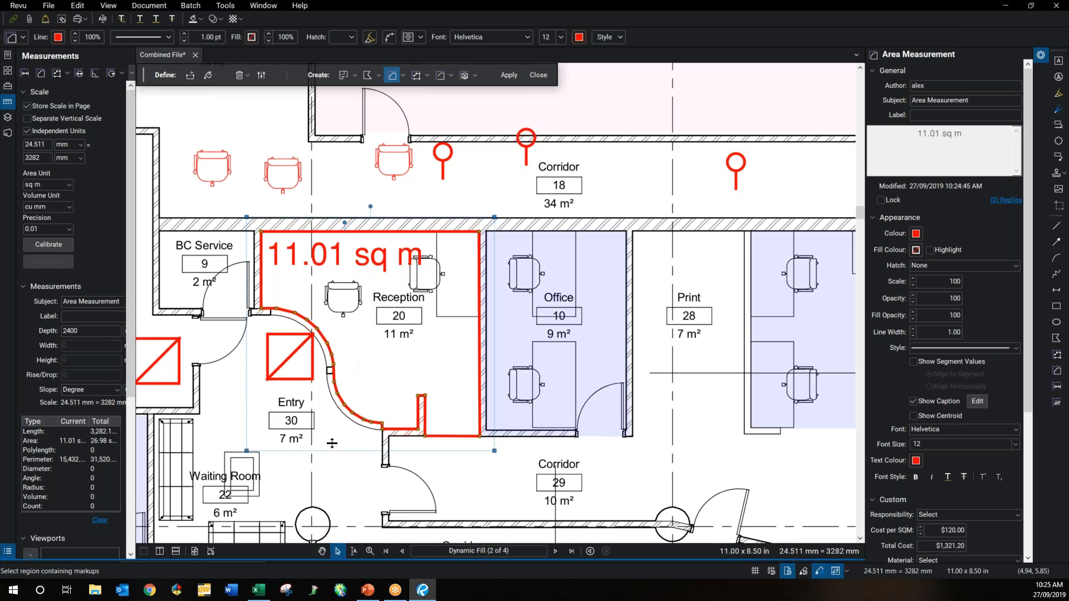
left_click_drag(350, 368, 356, 354)
scroll(174, 436, "down", 3)
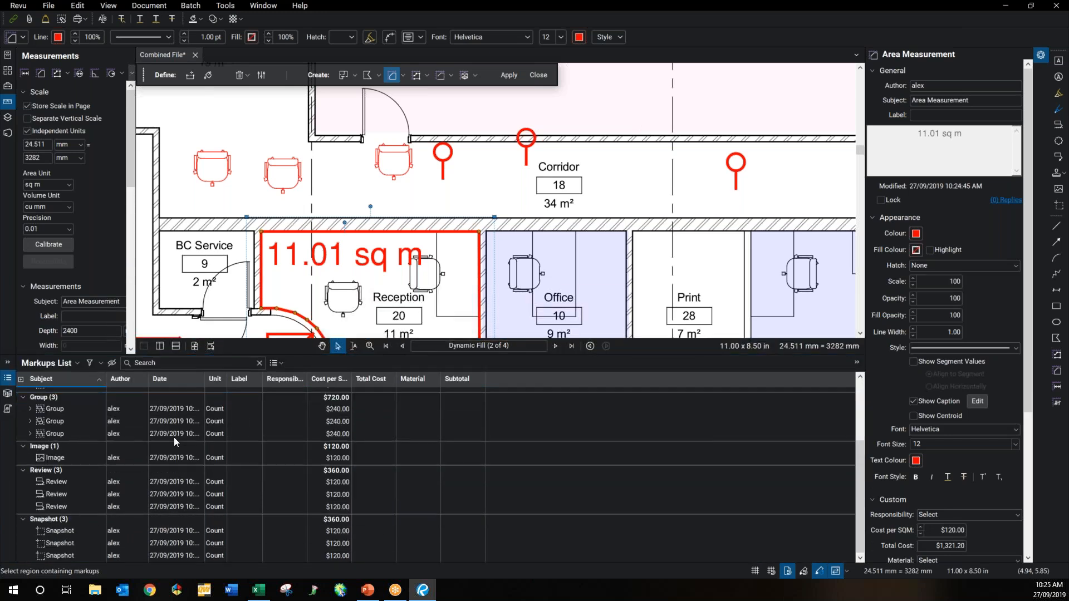
Step: Sort the Markups List by Date, then by Author
scroll(121, 415, "up", 3)
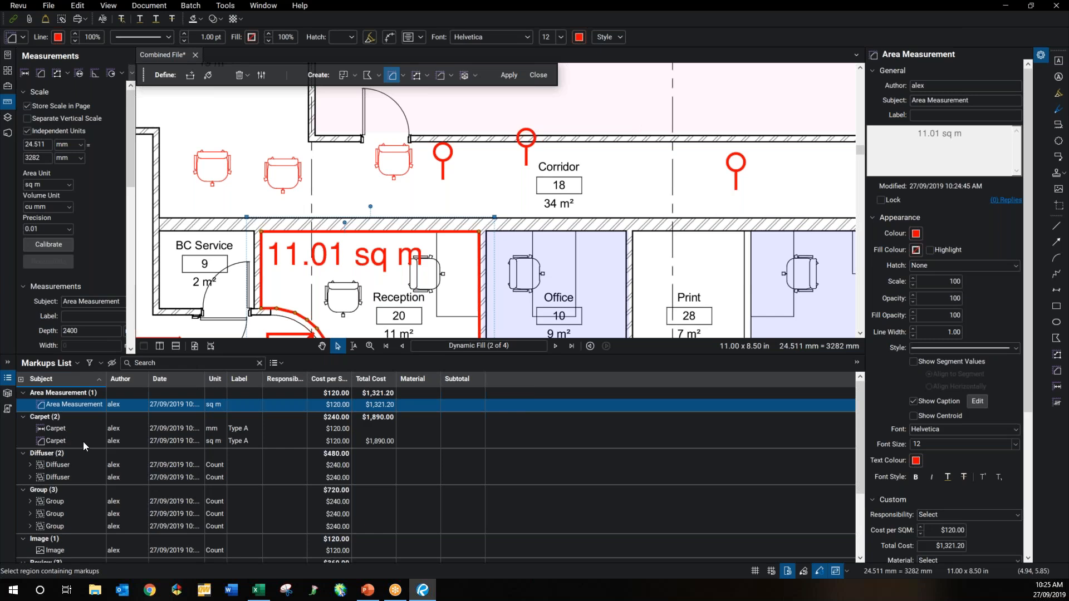
scroll(83, 442, "down", 3)
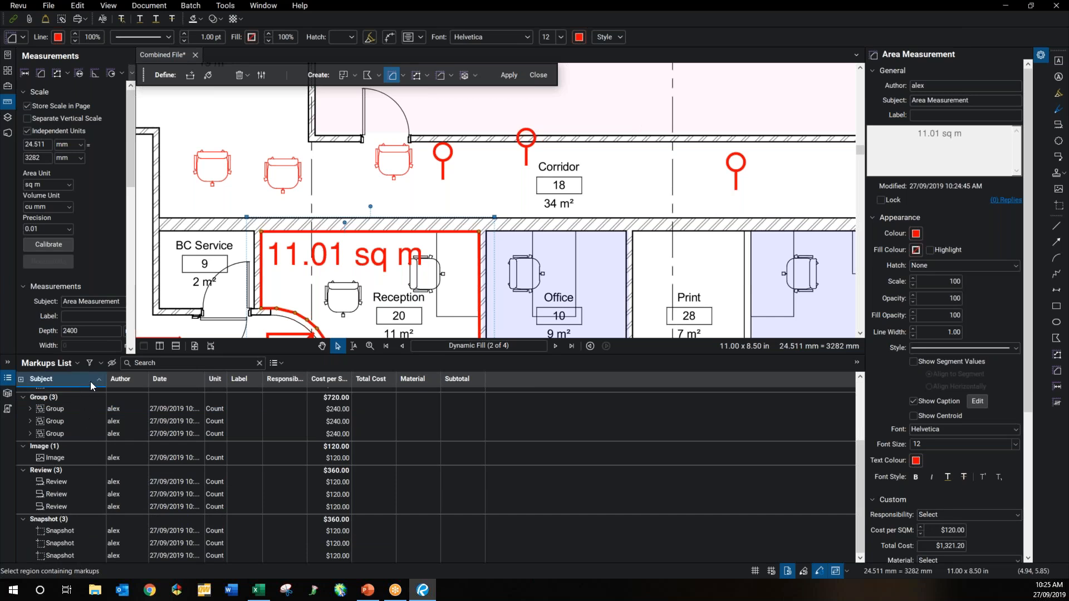
left_click(186, 377)
left_click(128, 381)
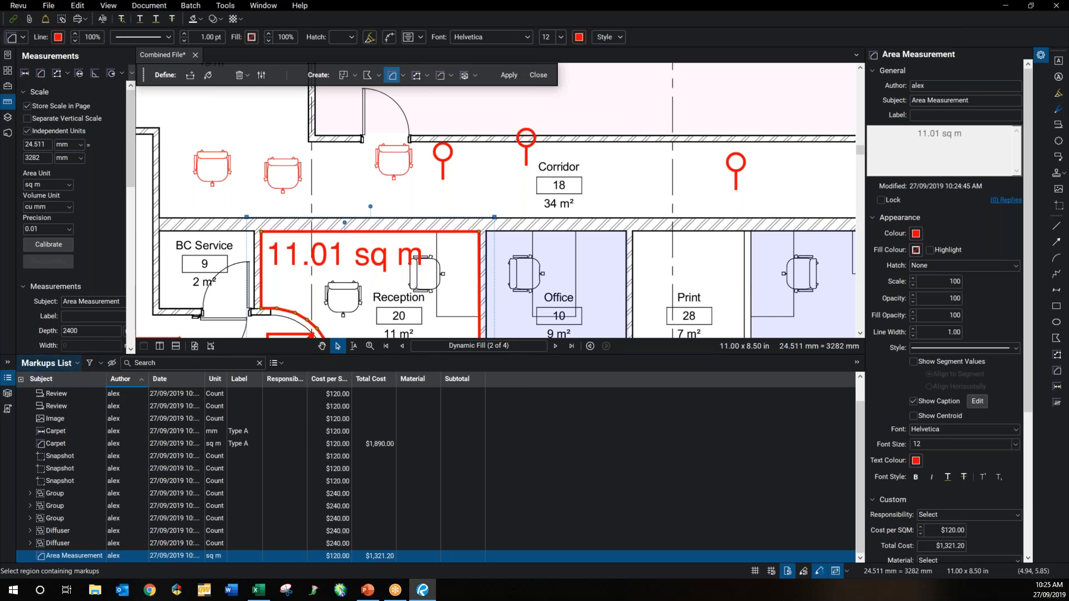
Step: Add the Creation Date column and remove the Responsibility and Subtotal columns
left_click(21, 379)
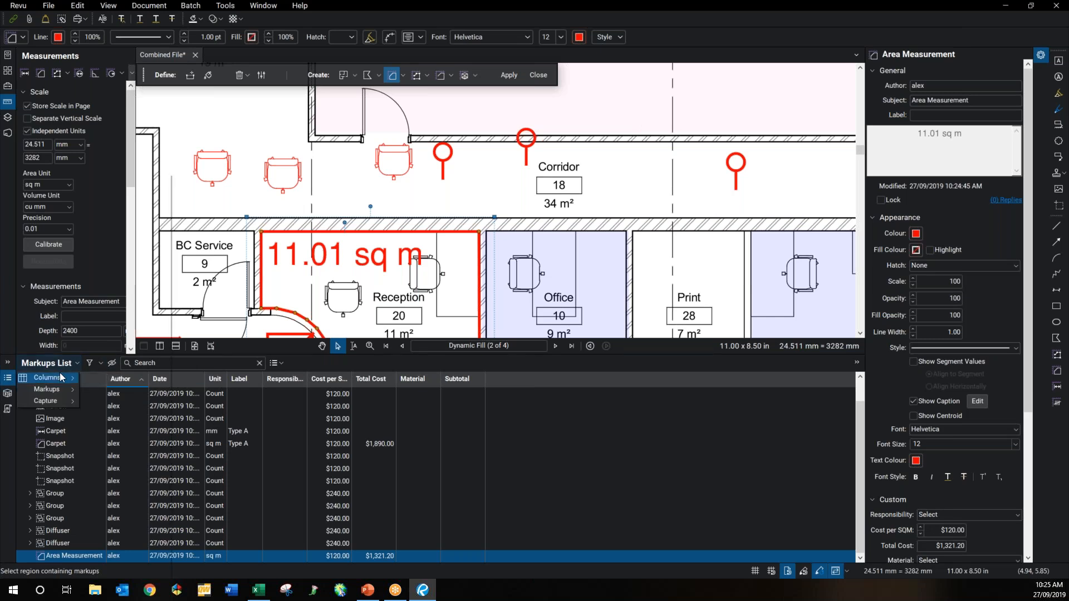
mouse_move(61, 378)
left_click(111, 256)
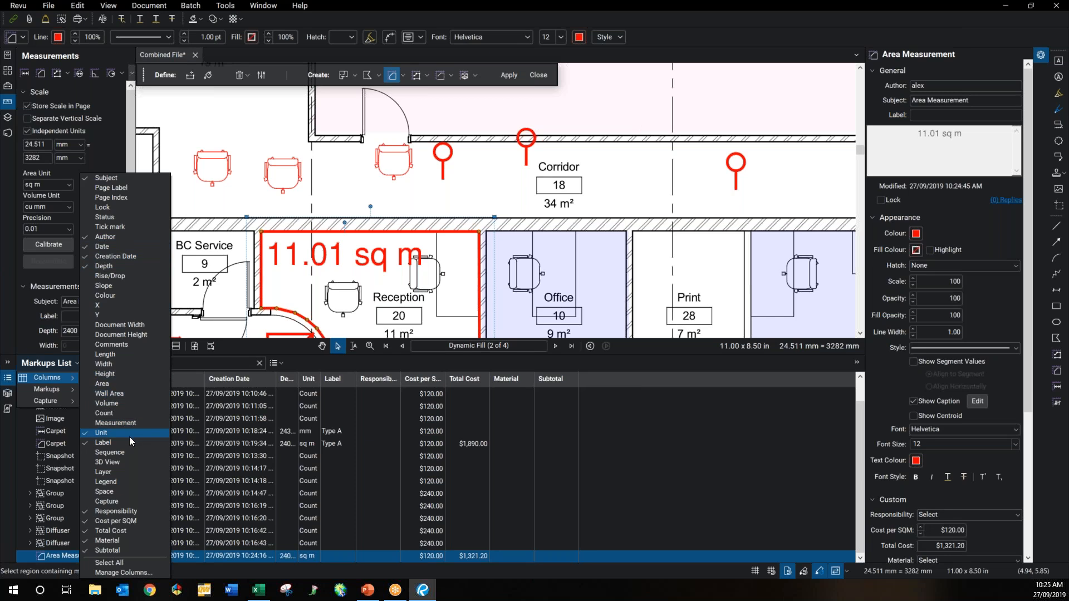
left_click(118, 511)
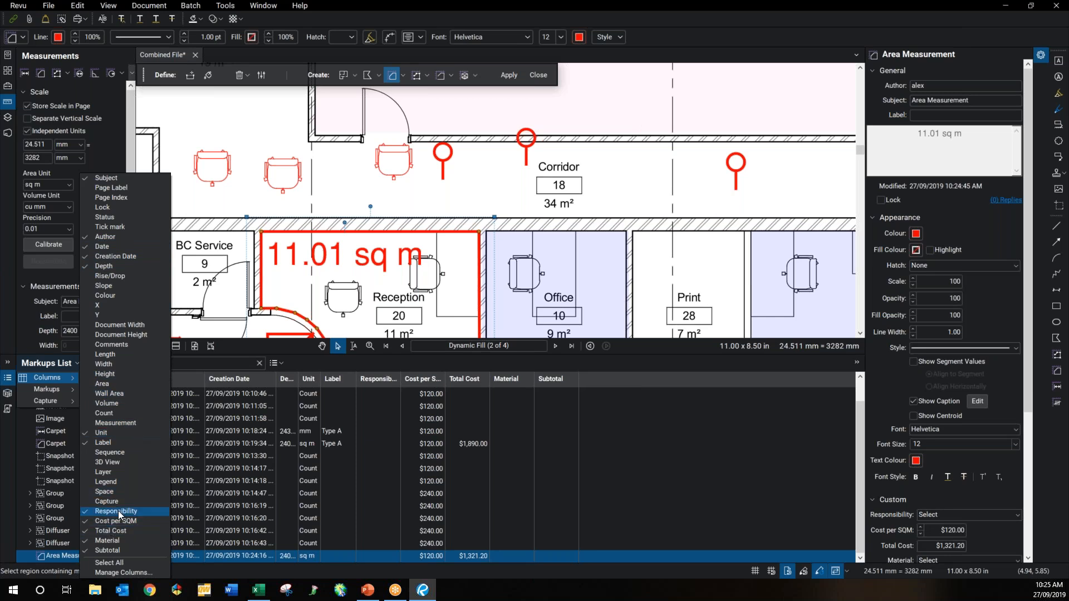
left_click(108, 550)
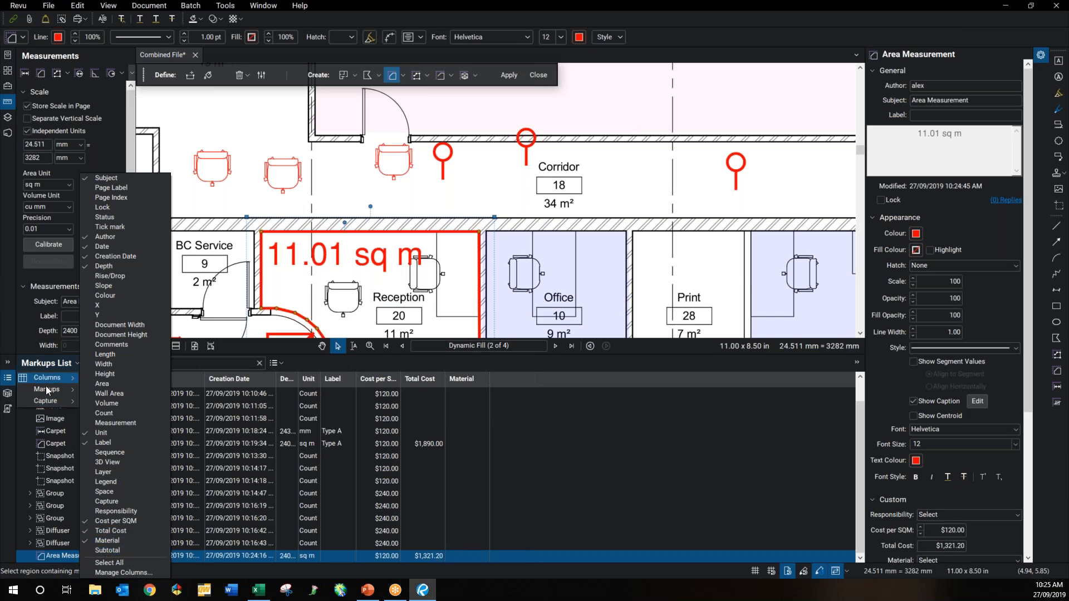
left_click(62, 362)
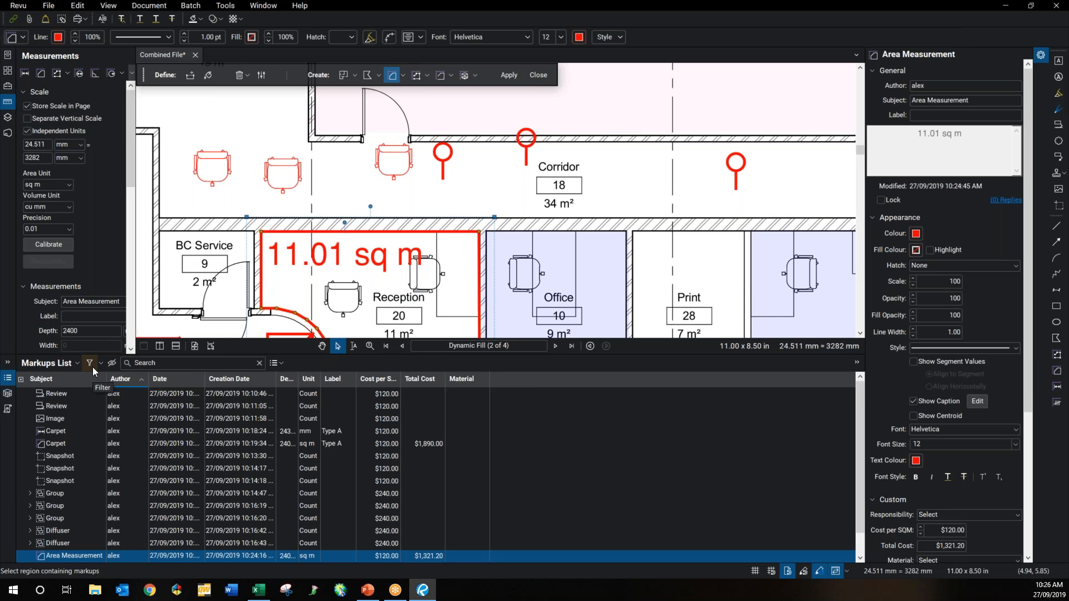
Step: Filter the Markups List to Snapshot markups and select the first snapshot
left_click(89, 363)
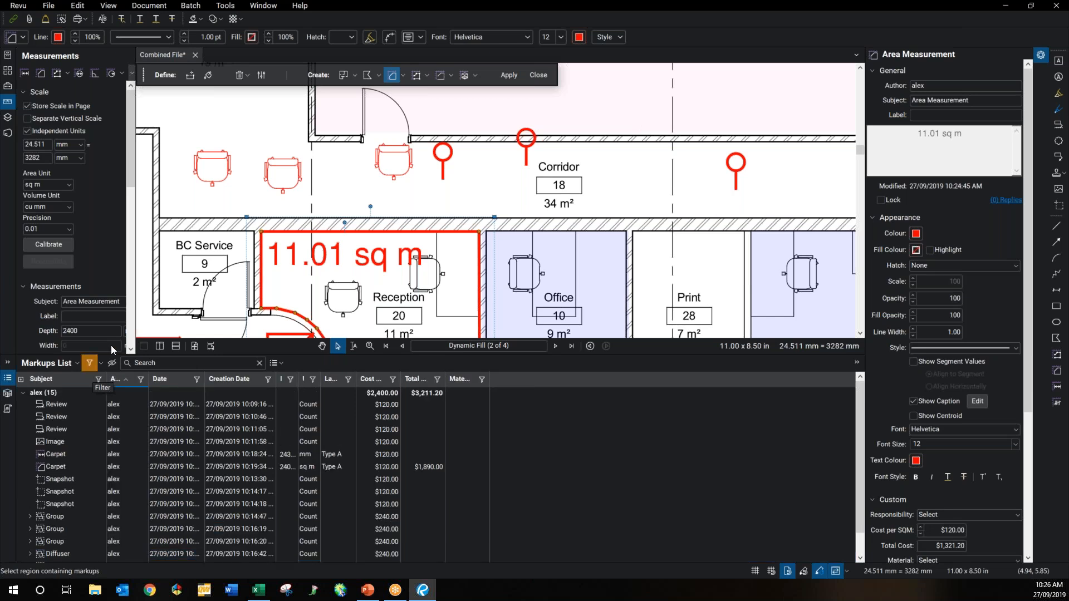
scroll(210, 278, "down", 1)
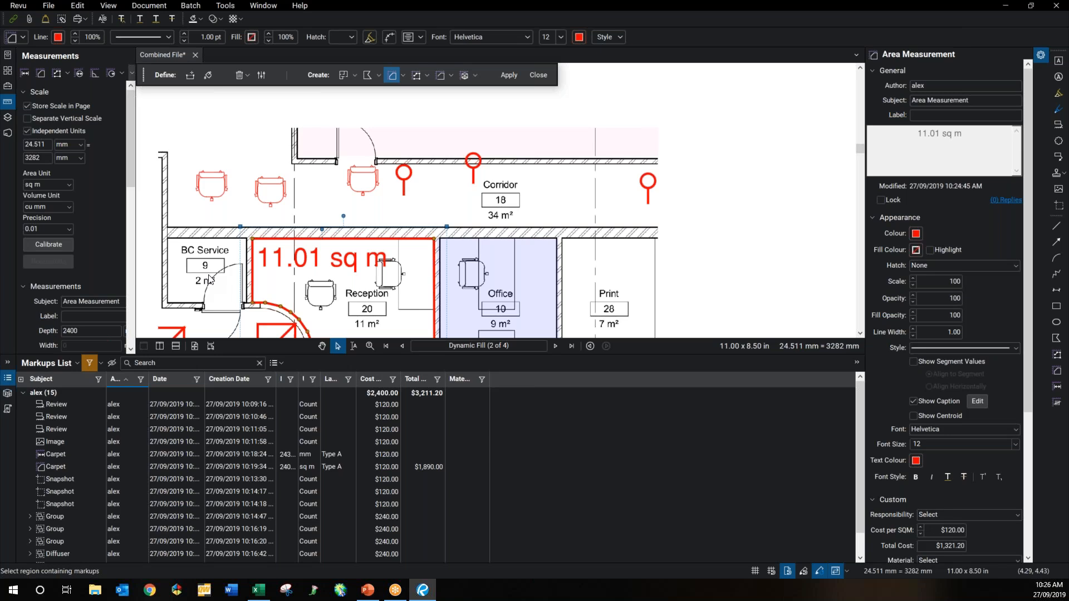
scroll(209, 278, "down", 2)
left_click(98, 380)
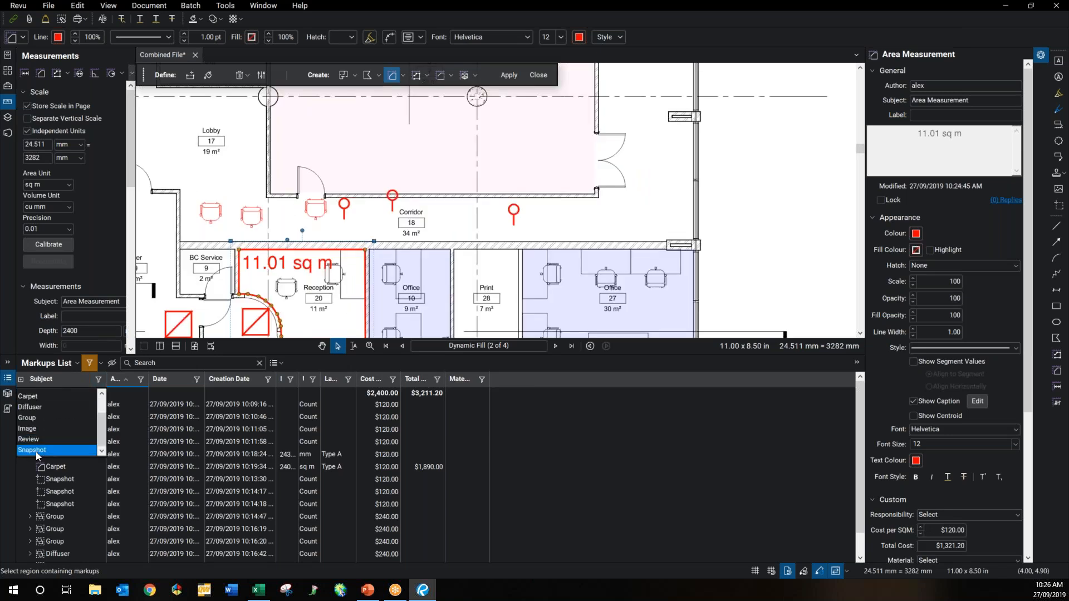
left_click(36, 452)
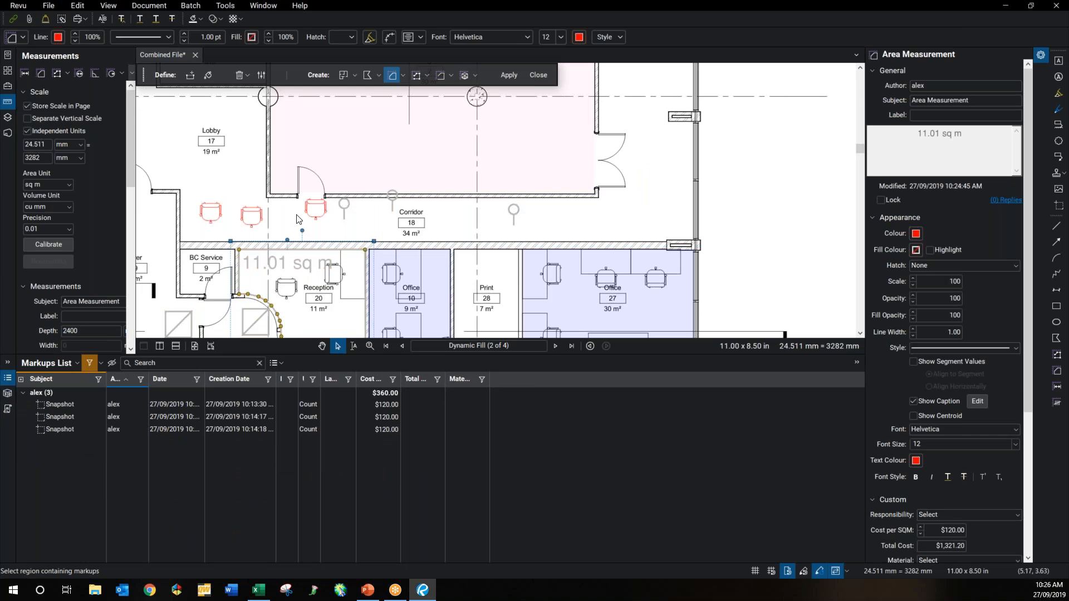
left_click(316, 209)
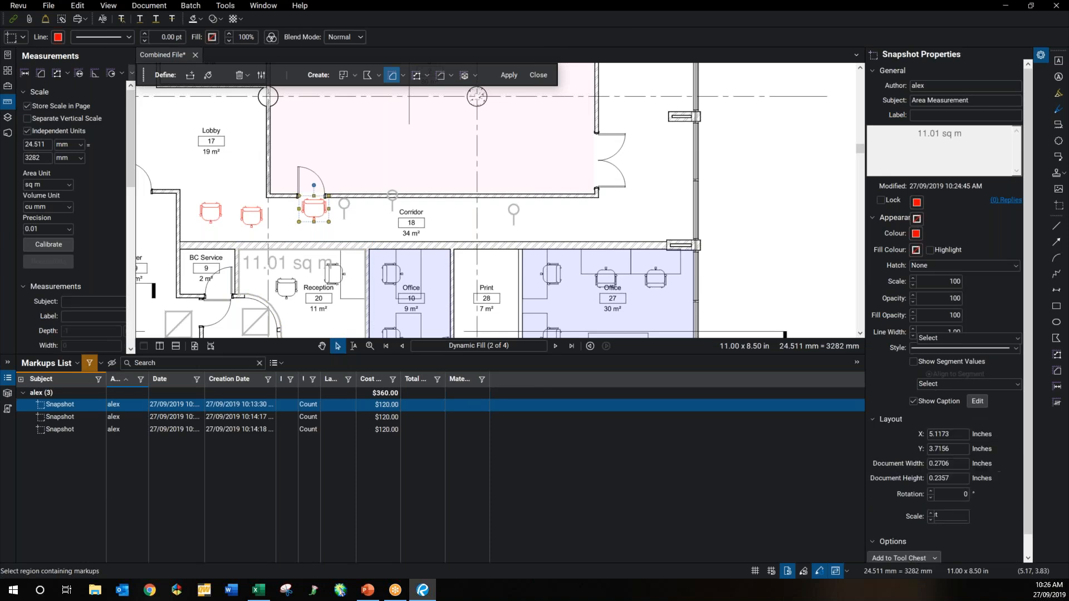
left_click(216, 407)
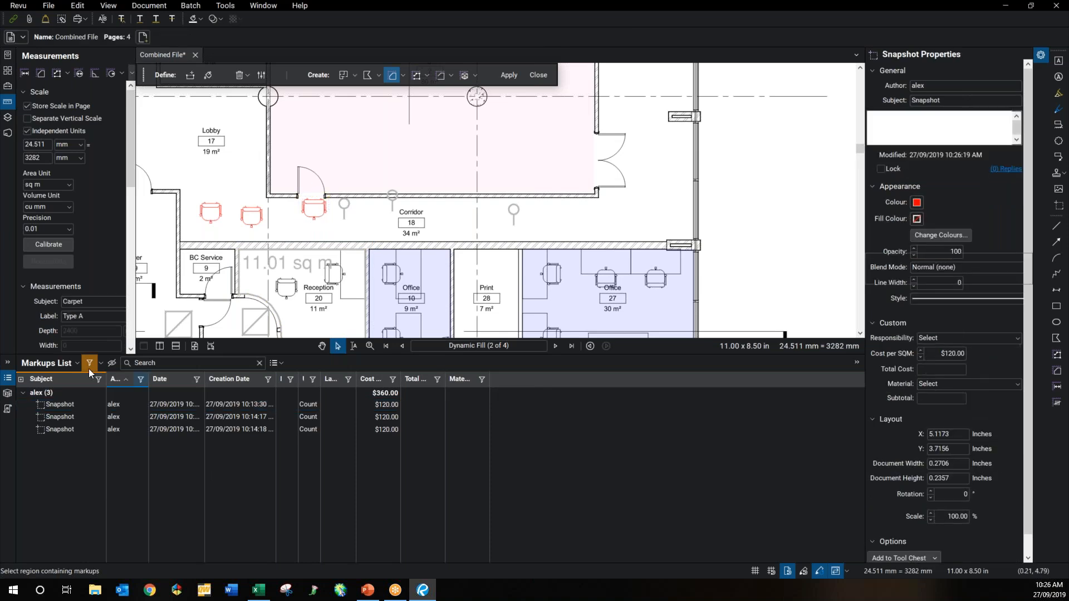
Step: Turn the filter off to show all 15 markups, checking the Summary choices without exporting
left_click(88, 362)
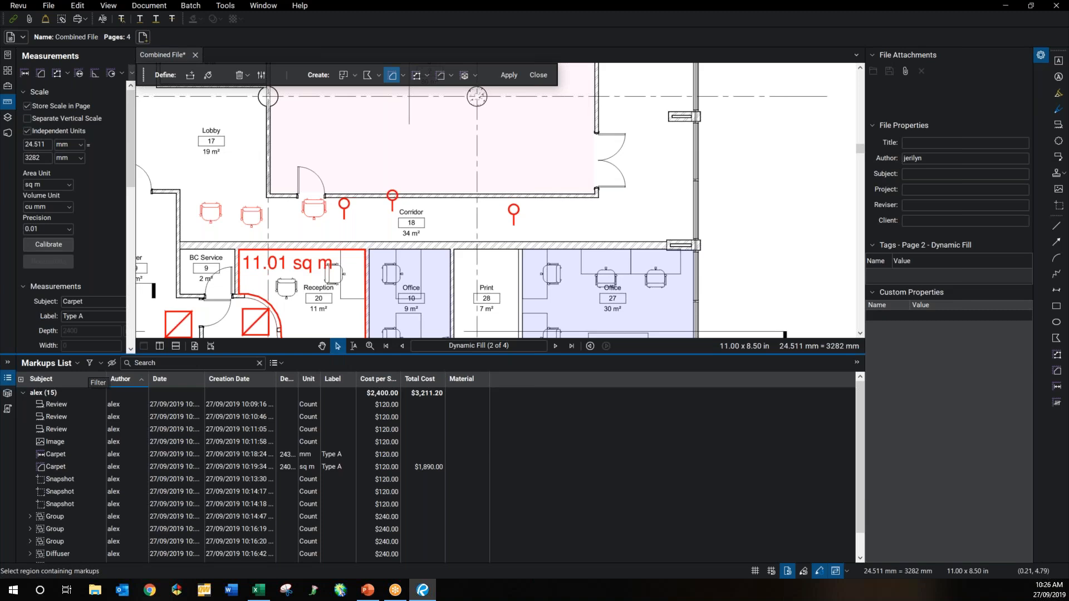
left_click(279, 364)
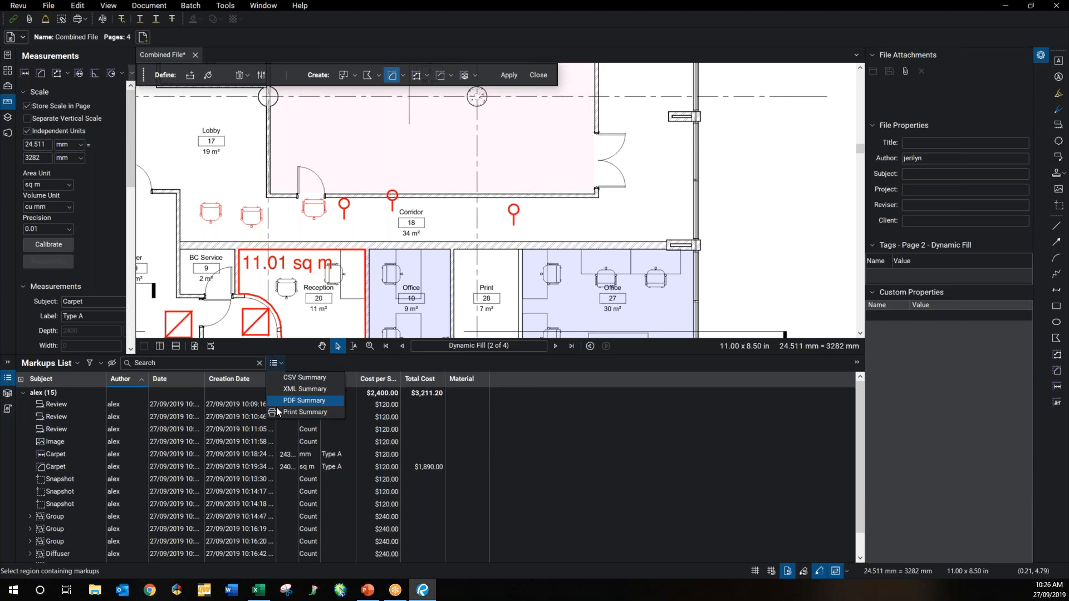
left_click(280, 363)
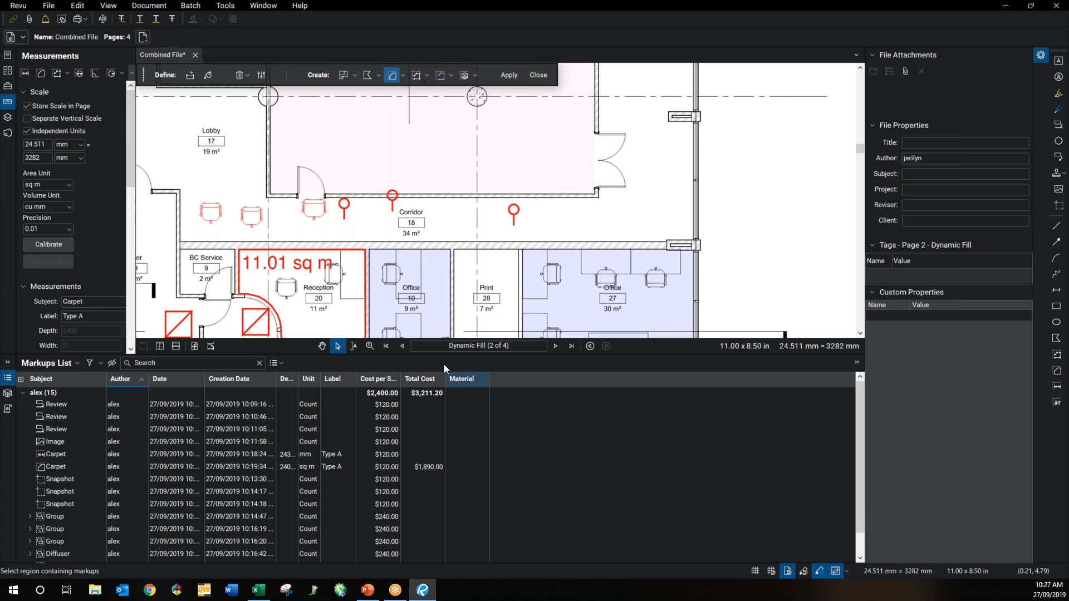
Step: Close dynamic fill editing and zoom out on the page 2 floor plan
left_click(535, 77)
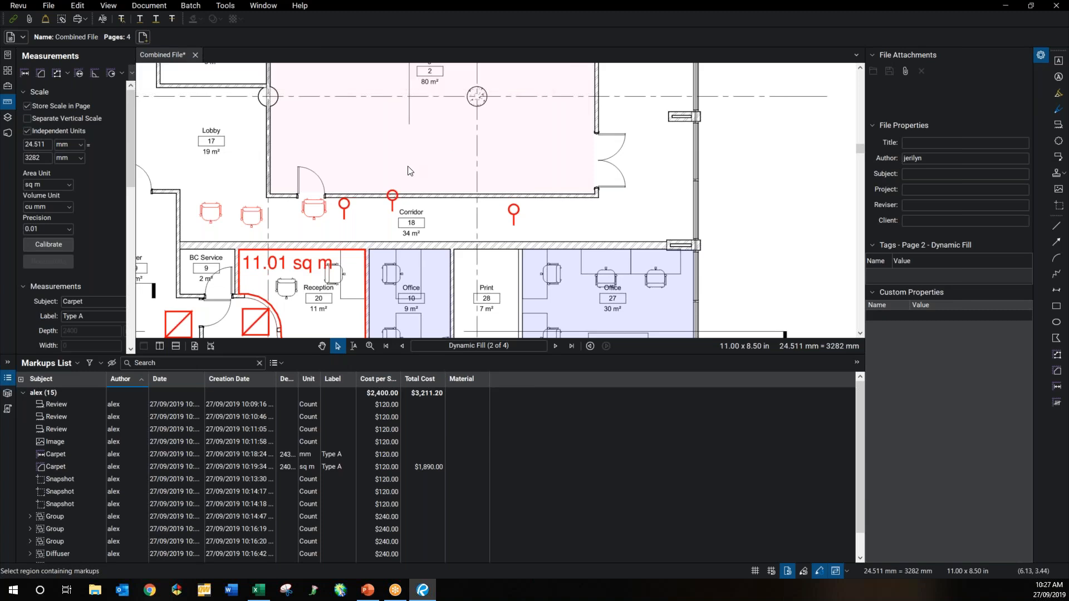
scroll(408, 170, "down", 1)
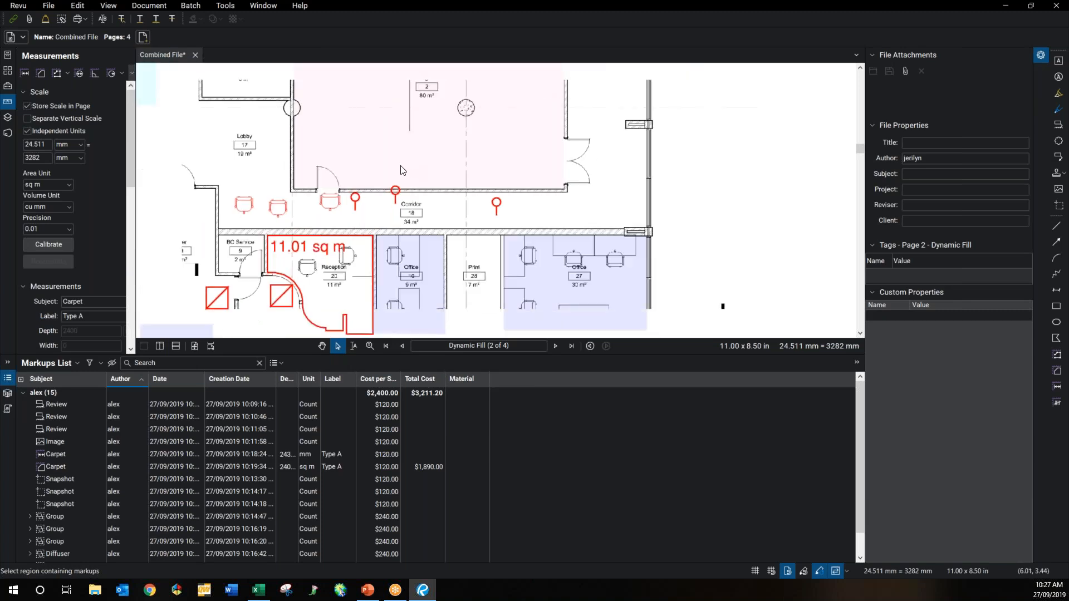
scroll(349, 165, "down", 1)
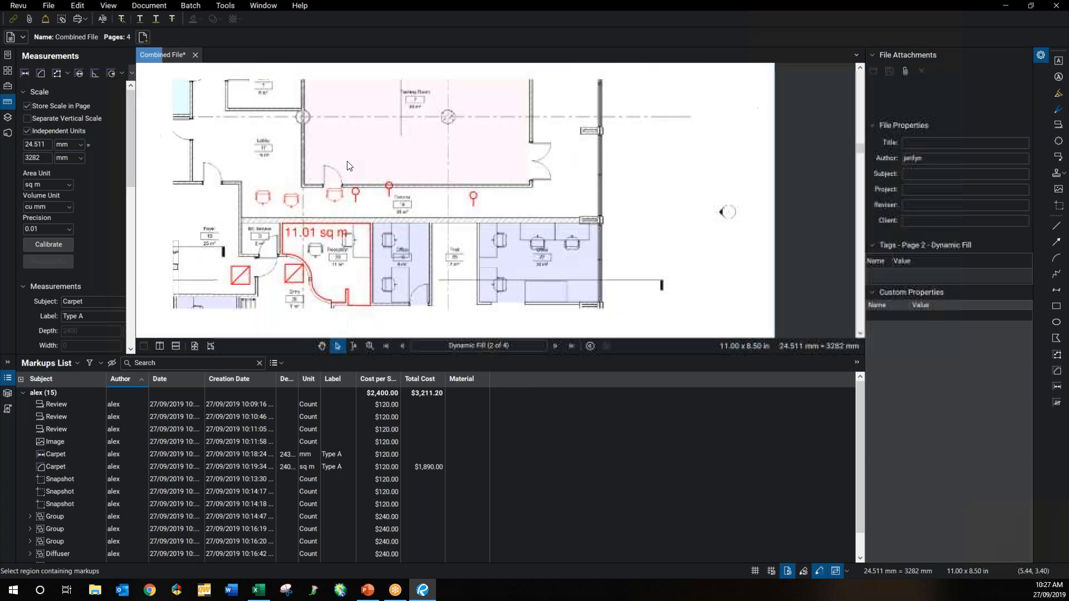
scroll(303, 142, "down", 1)
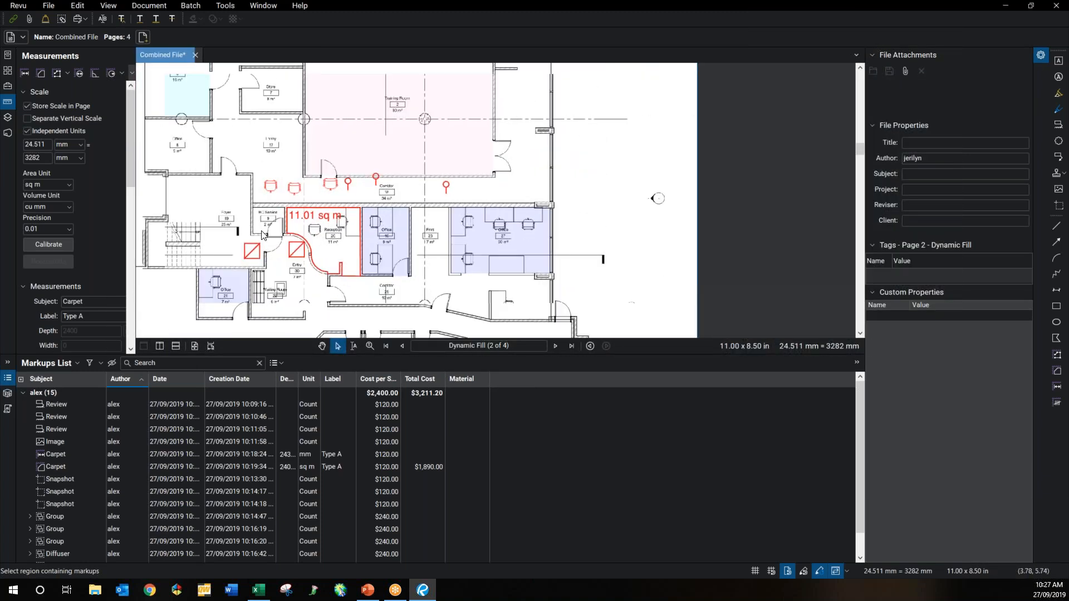
Step: Check the empty Excel carpet cost table, then return to the Revu floor plan
left_click(257, 595)
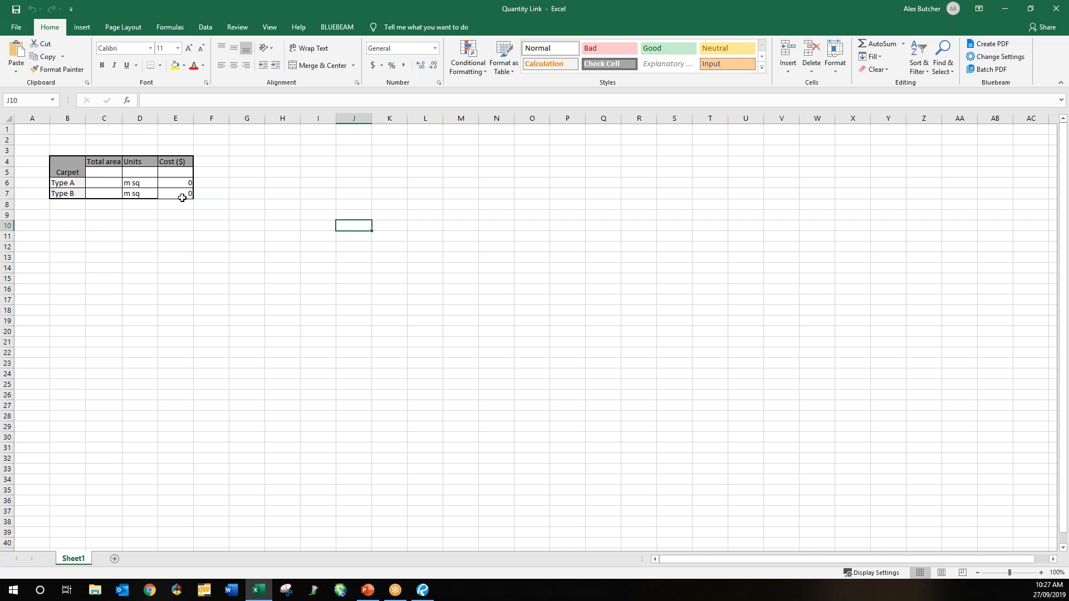
left_click(422, 590)
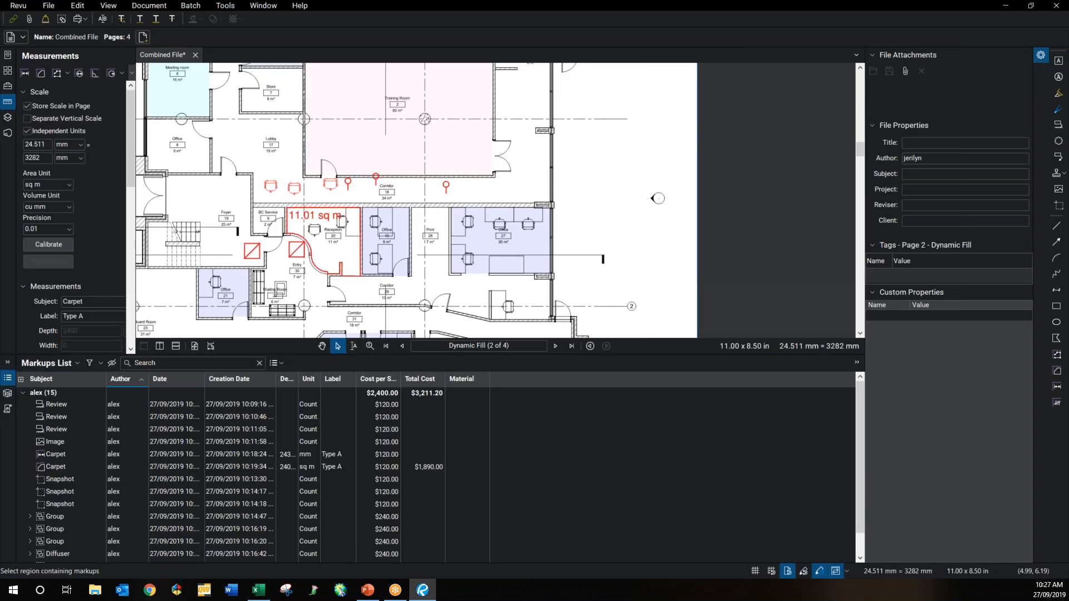
scroll(341, 194, "down", 1)
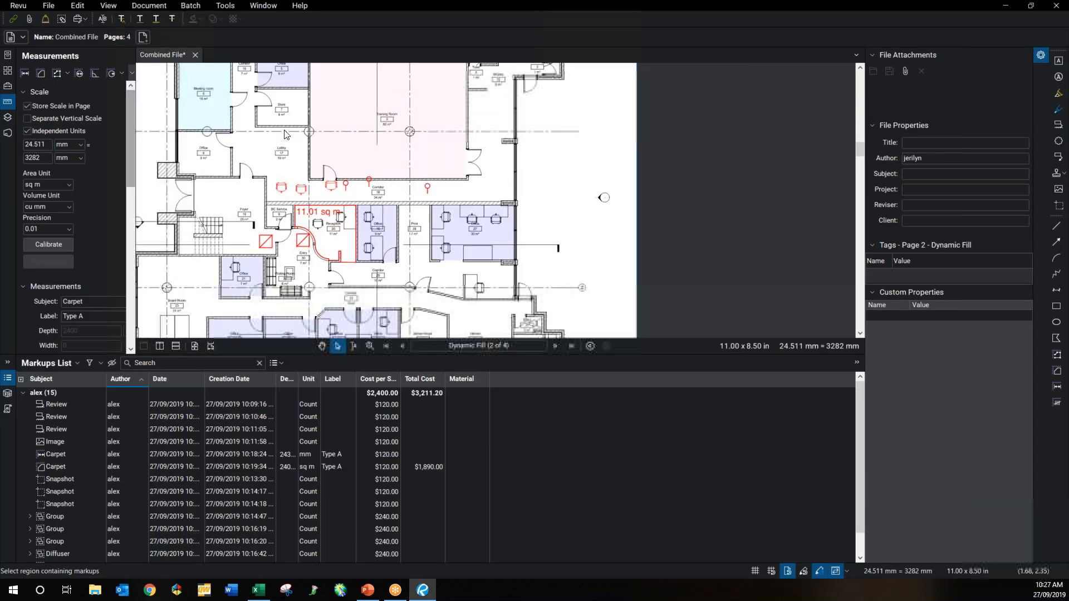
left_click_drag(301, 241, 348, 355)
scroll(334, 275, "down", 1)
left_click(40, 73)
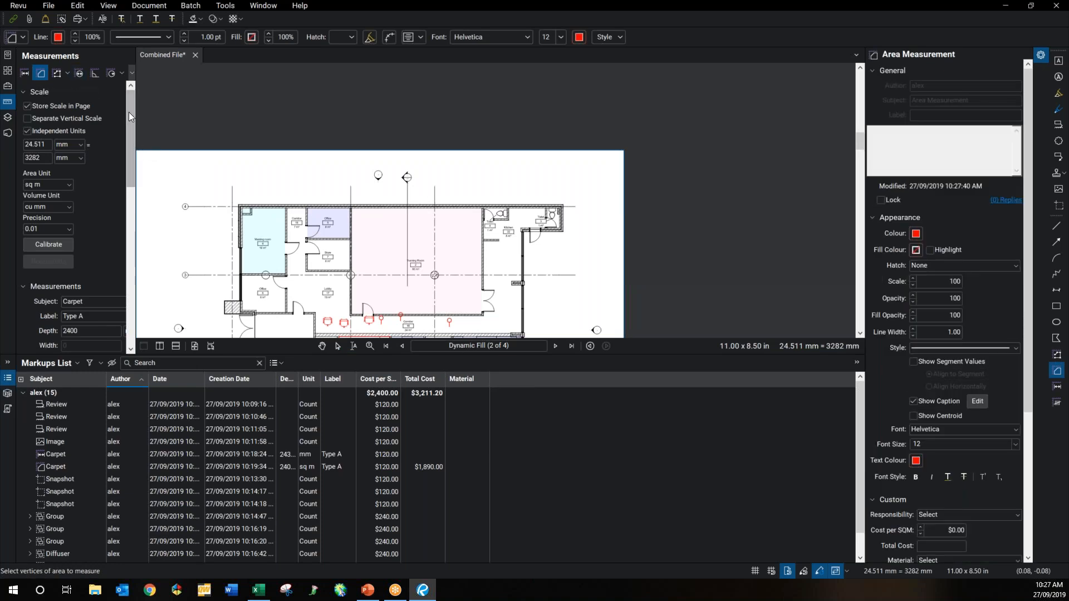
Step: Measure the meeting room as a Carpet Type A area with pastel yellow outline and fill
scroll(240, 221, "up", 3)
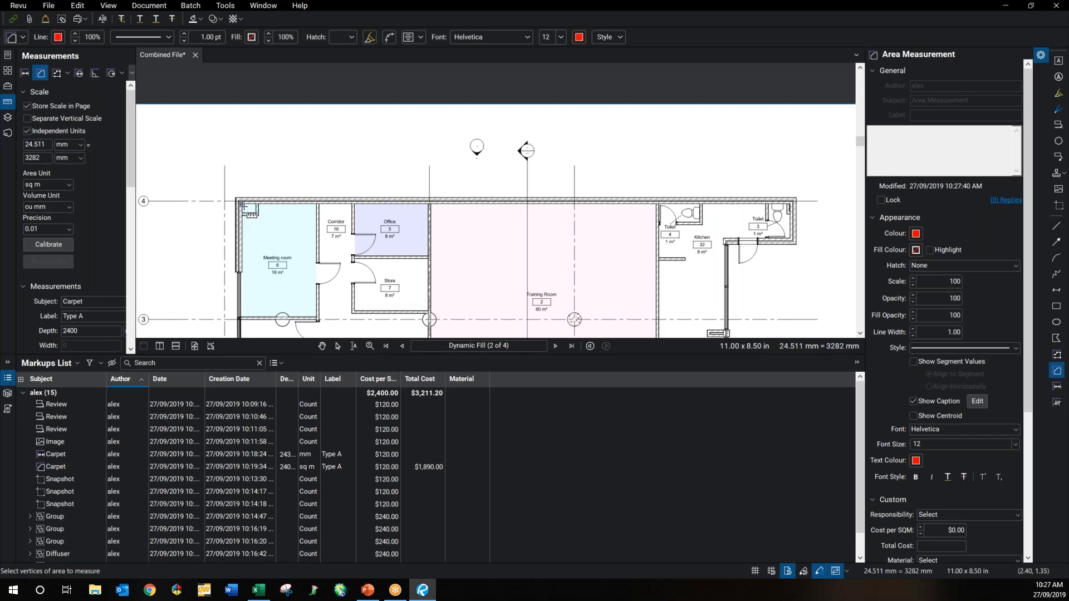
left_click_drag(242, 203, 316, 318)
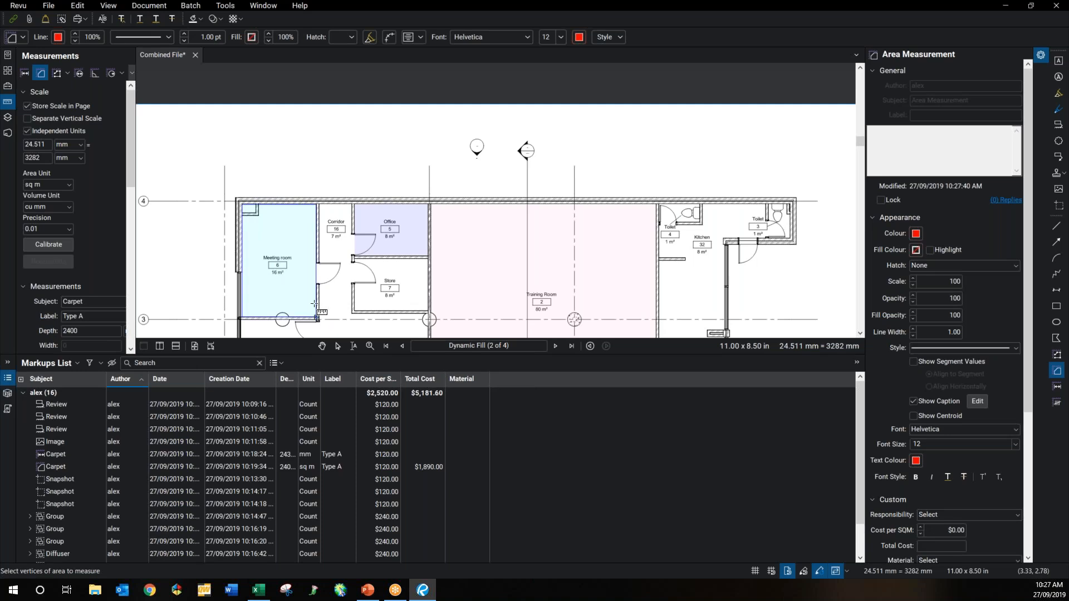
double_click(318, 199)
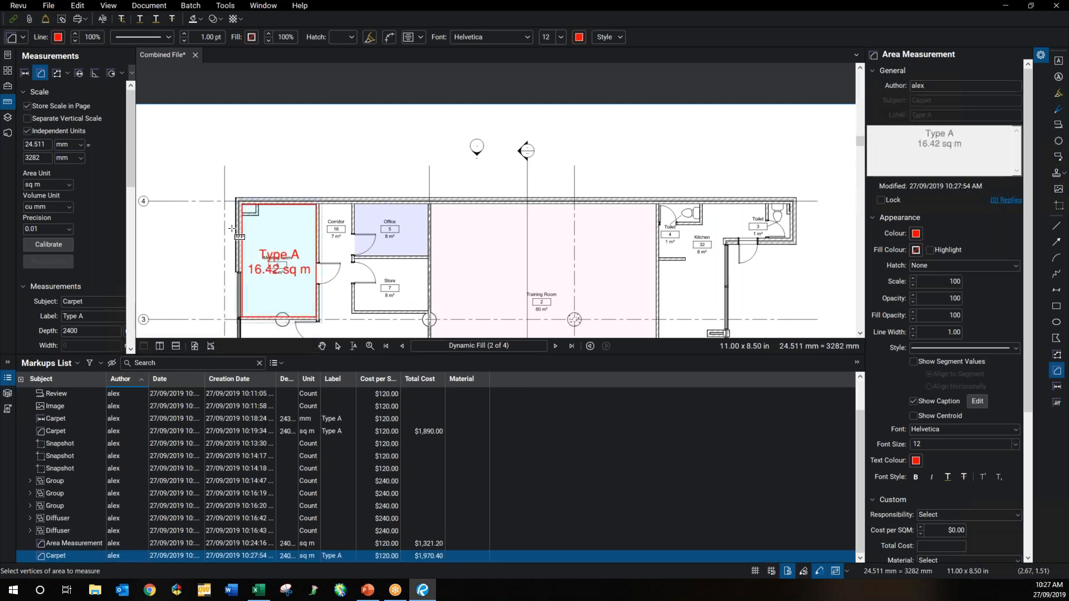
left_click(914, 238)
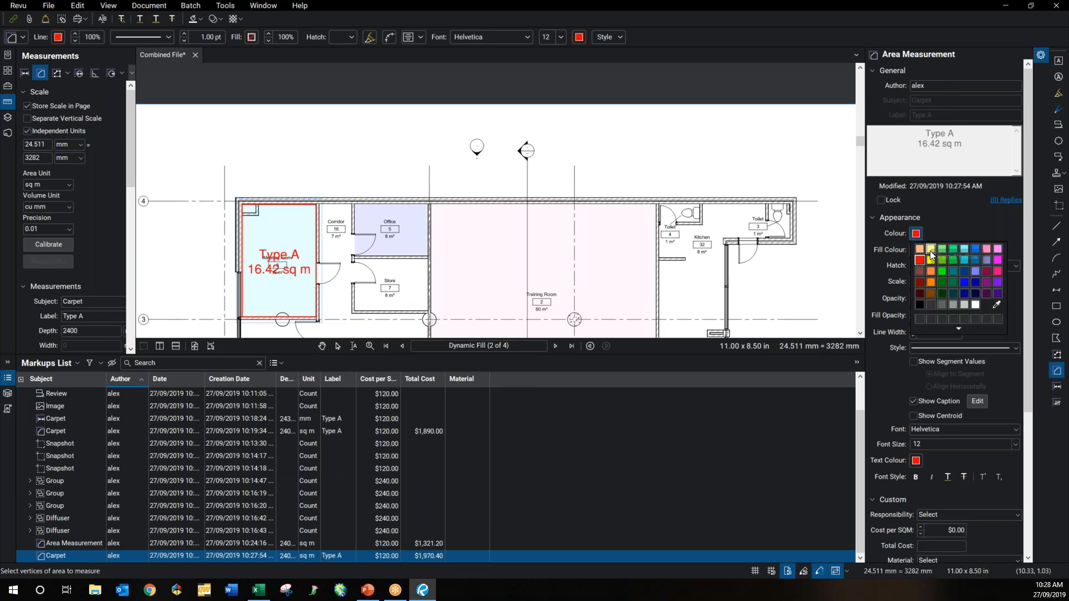
left_click(928, 252)
left_click(917, 249)
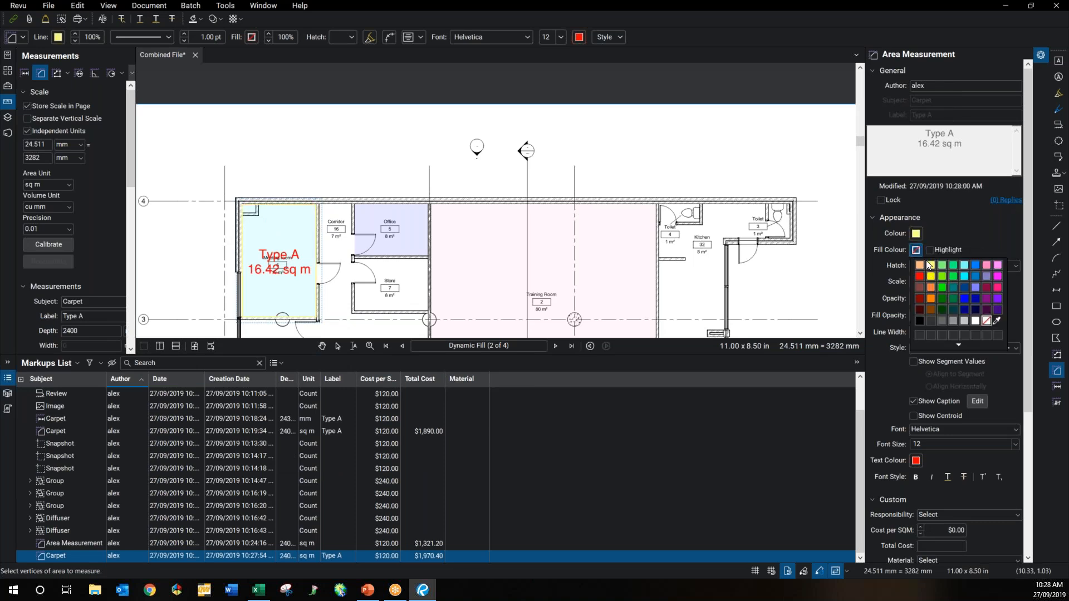
left_click(930, 266)
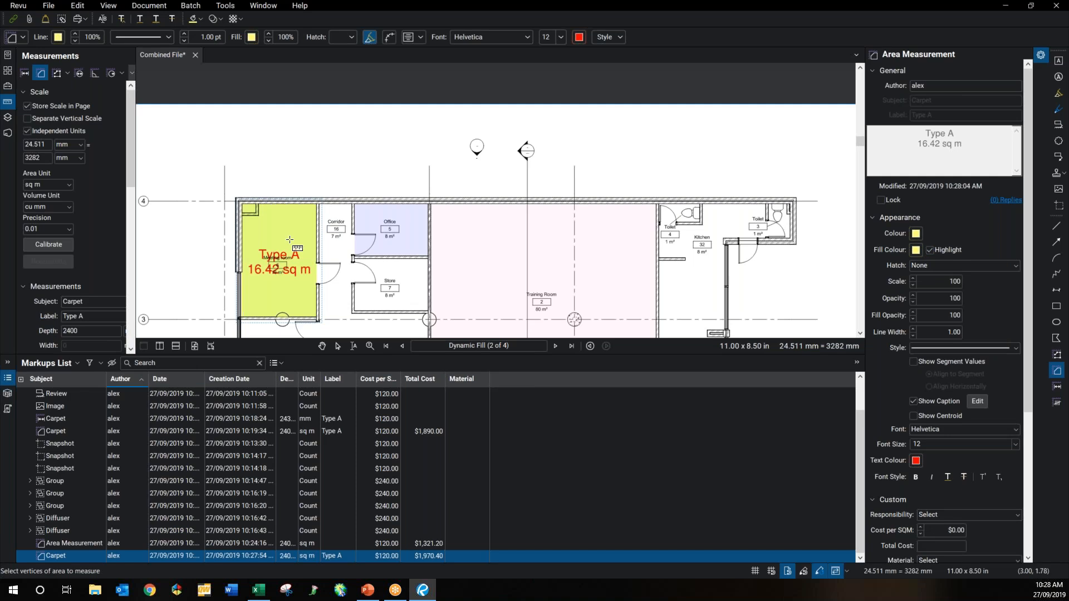
key("Escape")
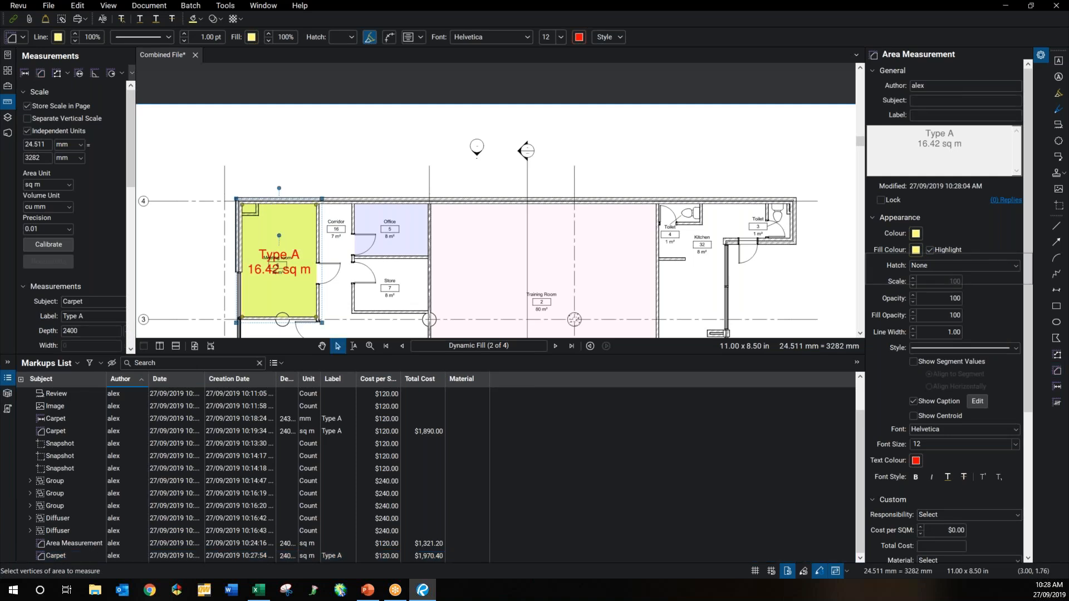
Step: Add the Type A area to the GSWR tool chest and try the new carpet tool
left_click(289, 238)
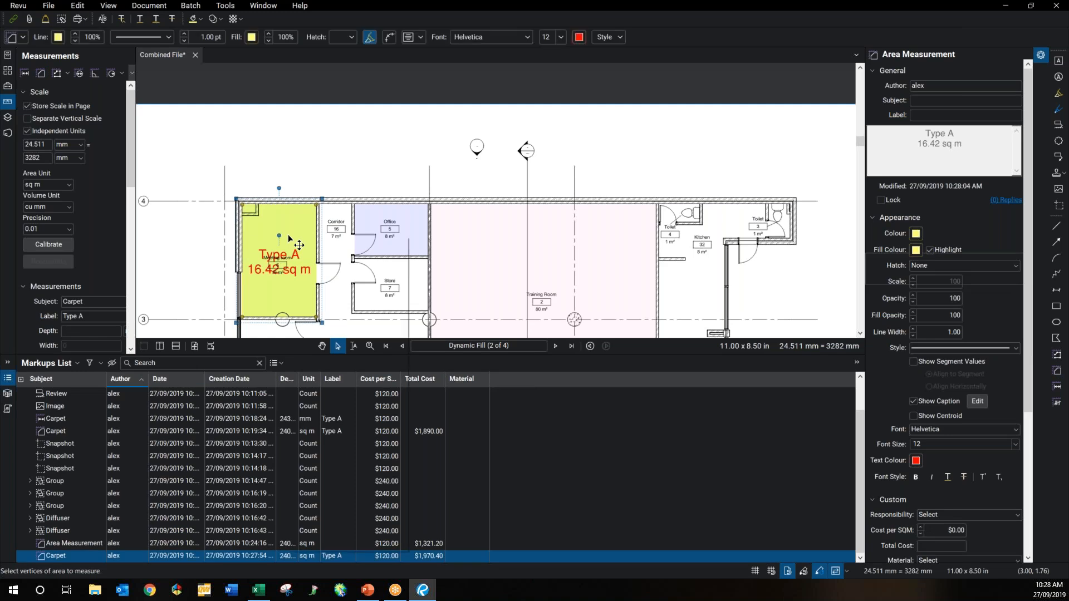
right_click(288, 238)
mouse_move(390, 510)
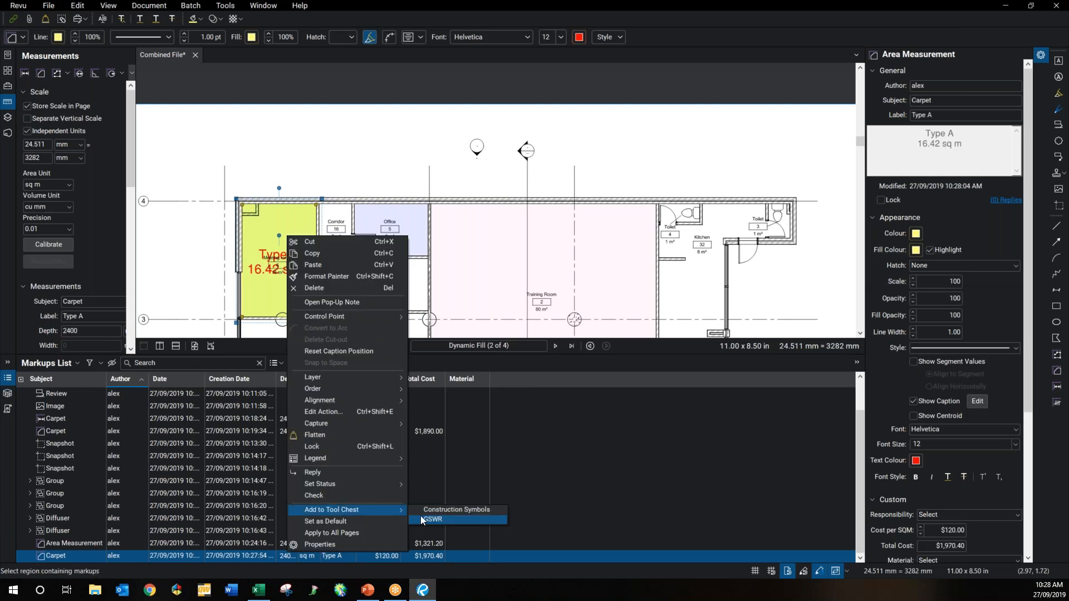
left_click(422, 519)
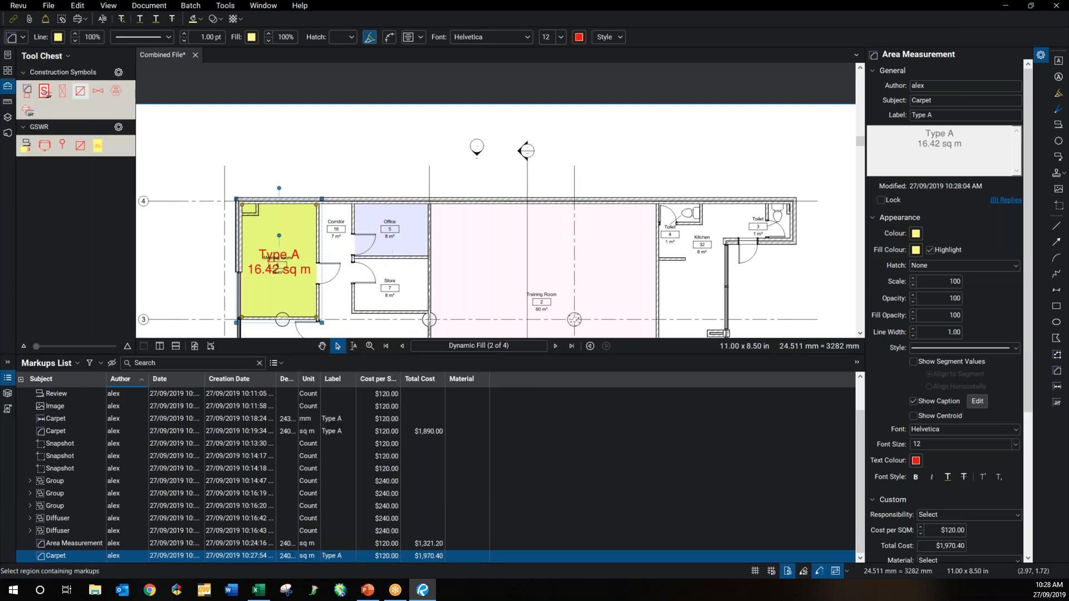
left_click(98, 148)
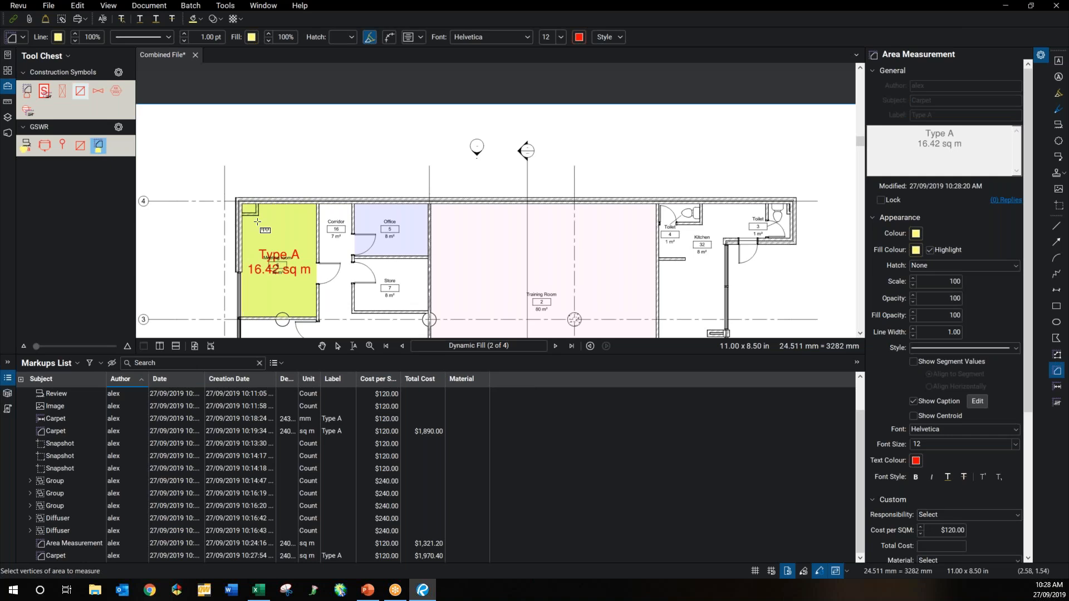
key("Escape")
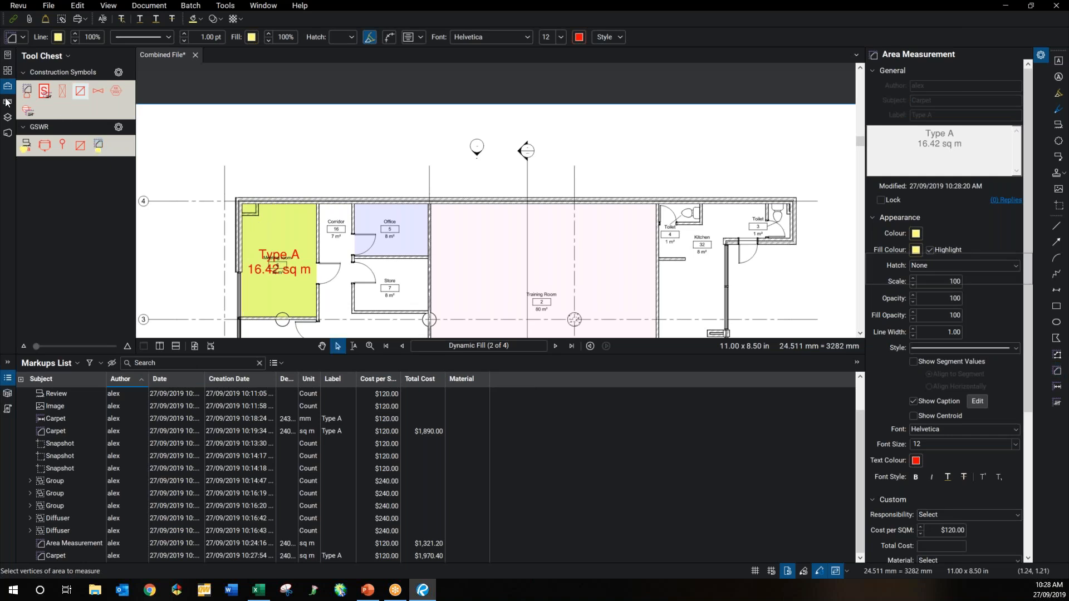
left_click(7, 102)
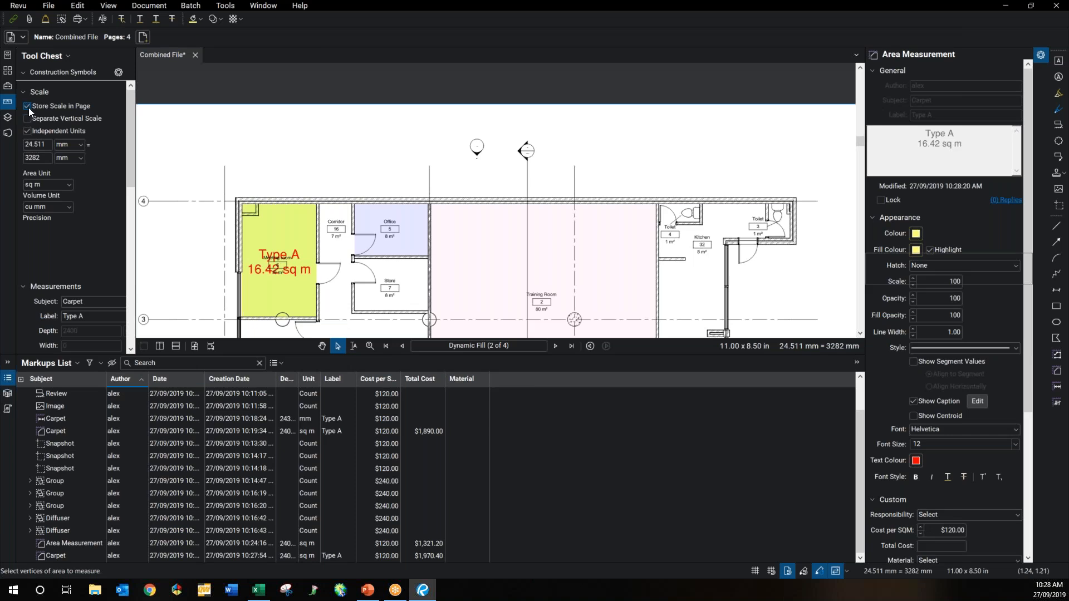
Step: Relabel the measurement Type B and outline the Office area with cyan line and fill
scroll(66, 130, "down", 2)
left_click(107, 263)
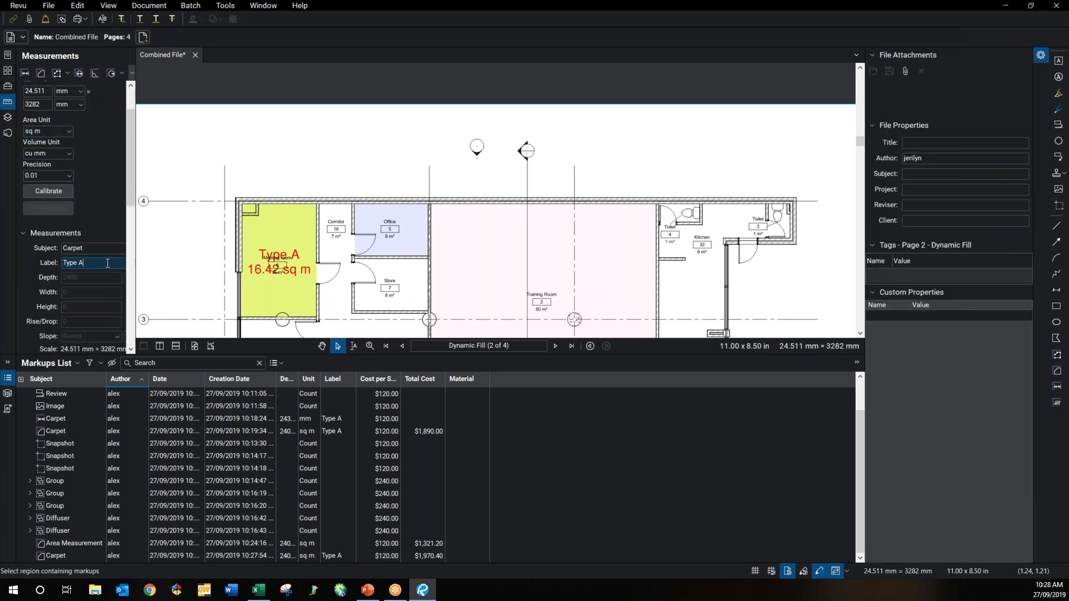
key("BackSpace")
type("B")
left_click(41, 74)
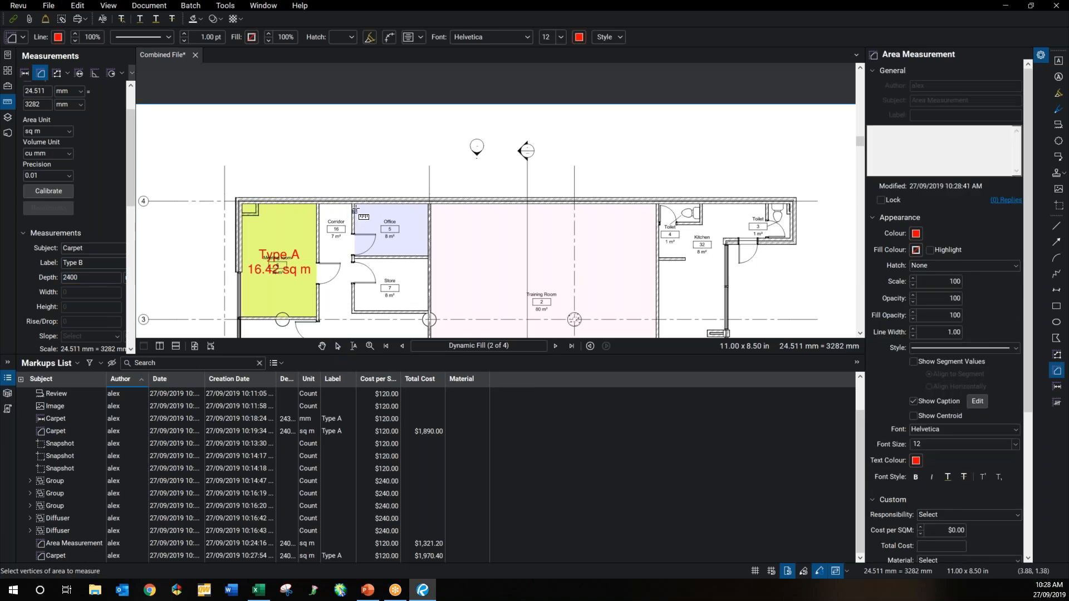
scroll(354, 204, "up", 1)
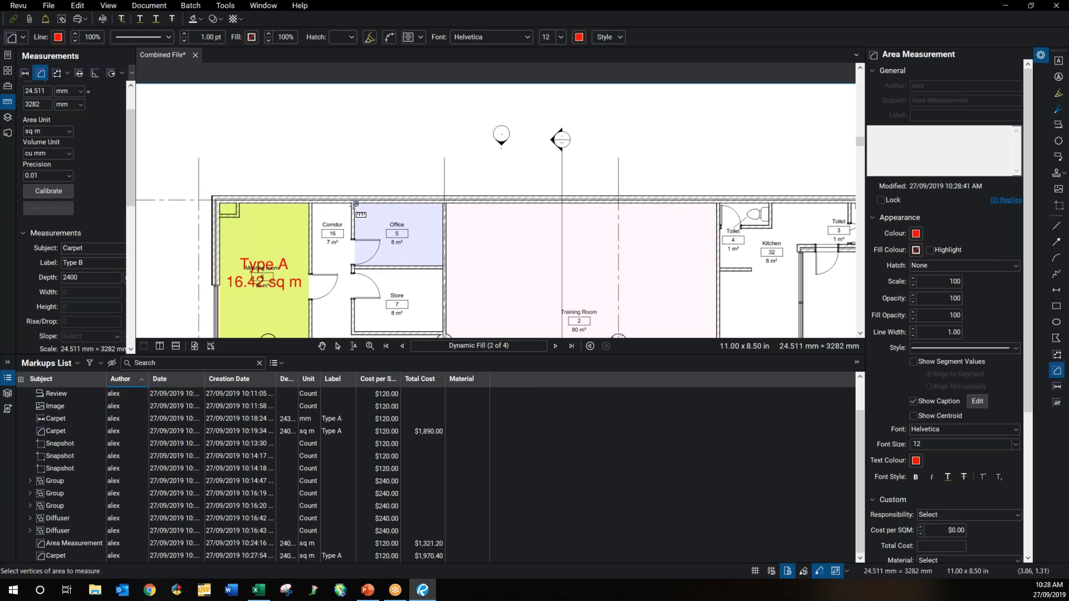
left_click_drag(372, 214, 443, 266)
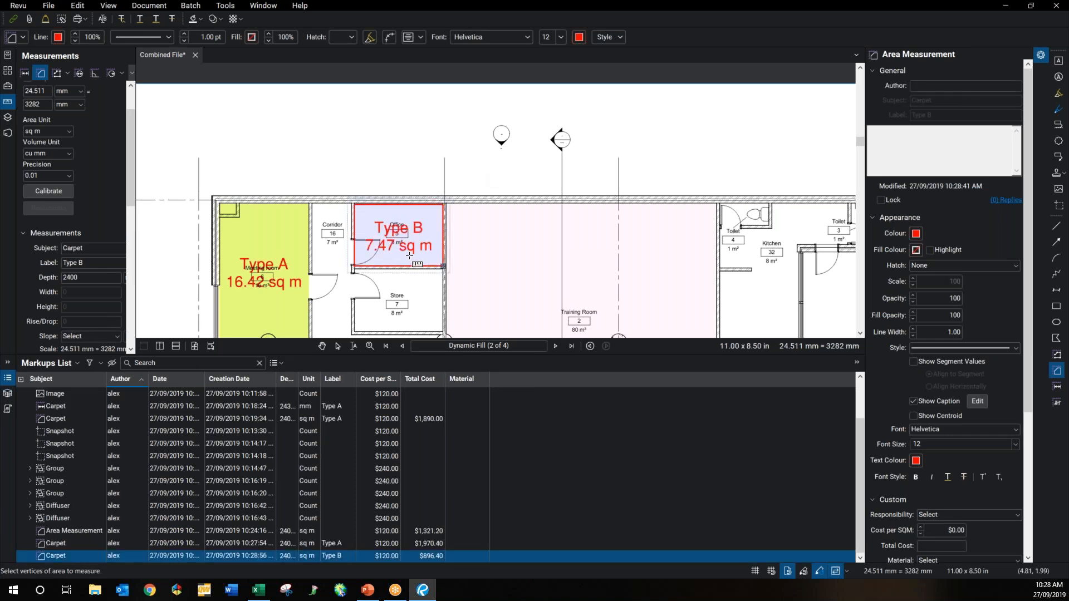
left_click(916, 235)
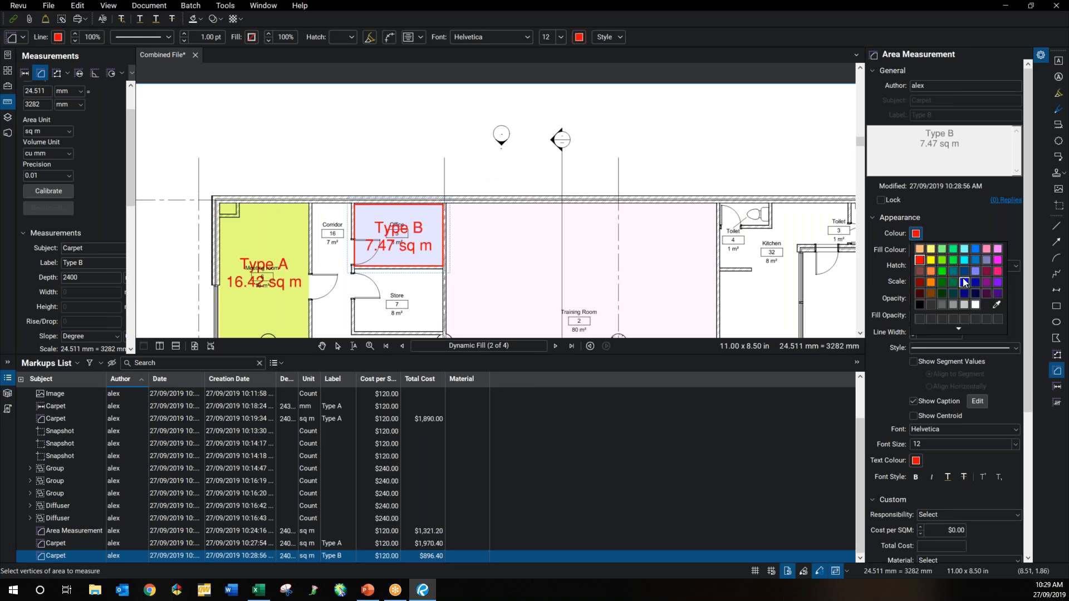
left_click(965, 260)
left_click(916, 250)
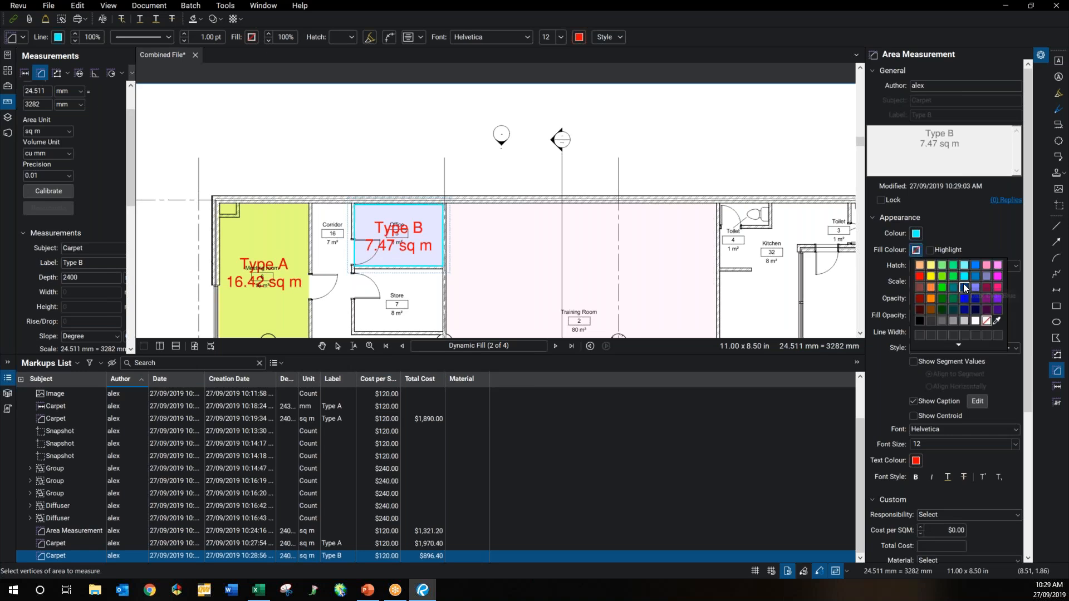
left_click(929, 250)
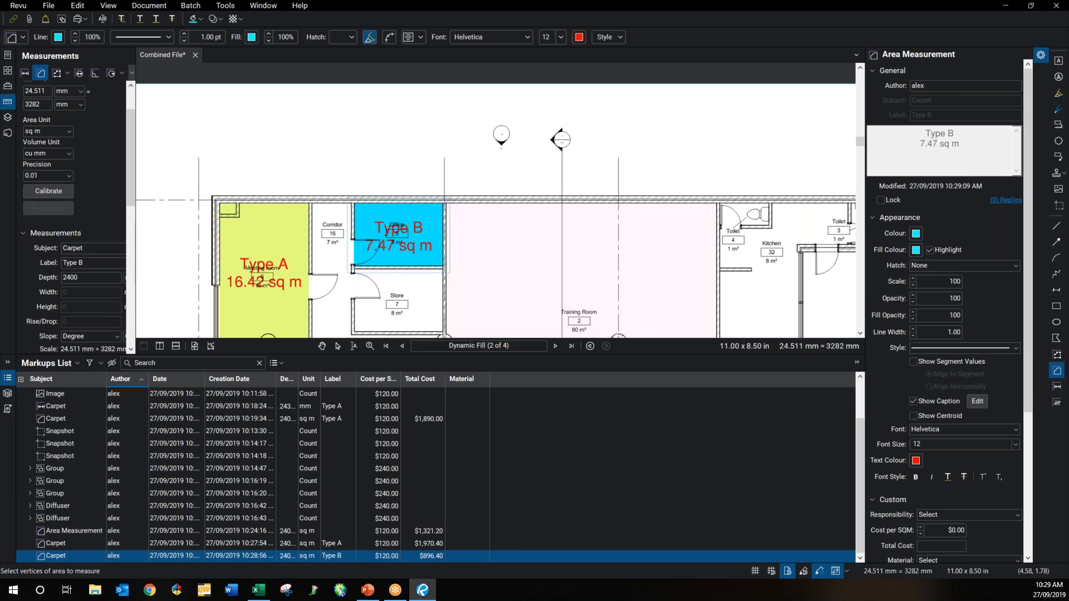
key("Escape")
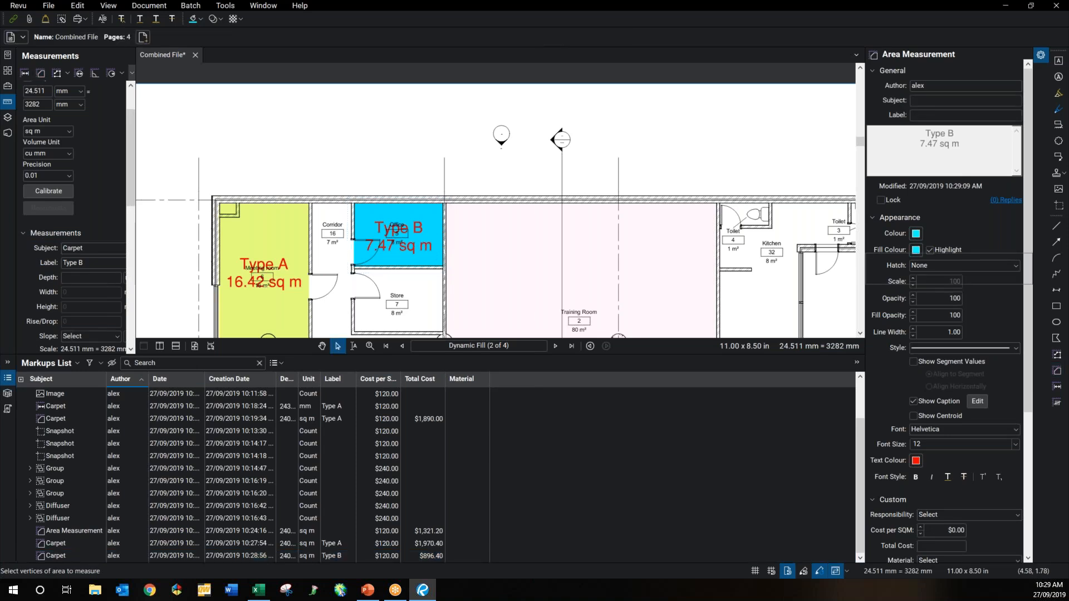
Step: Save the Type B area to the GSWR tool chest and select the new cyan tool
left_click(406, 249)
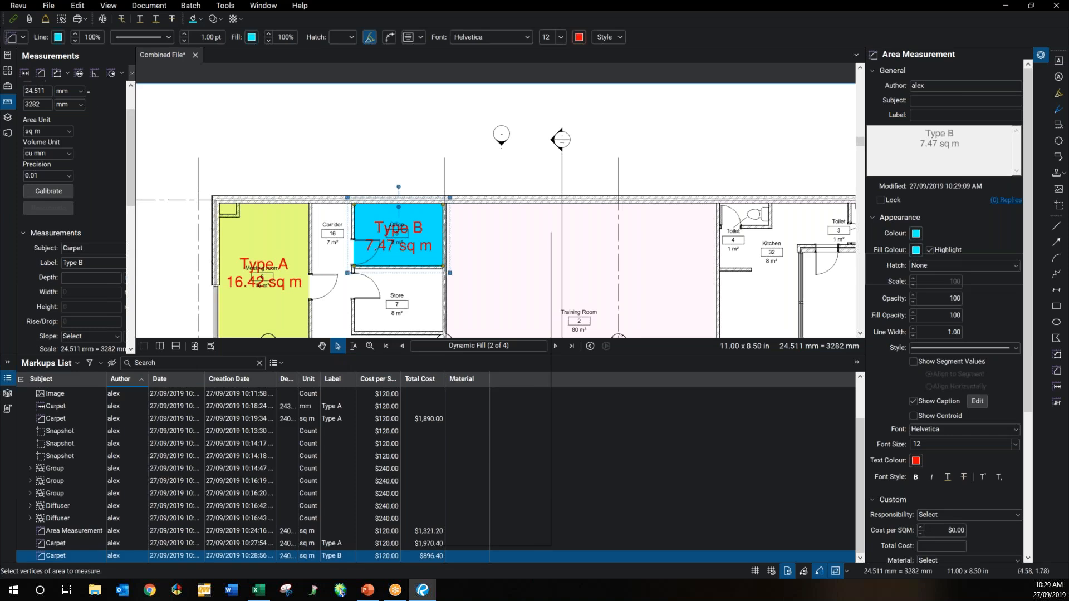
right_click(427, 229)
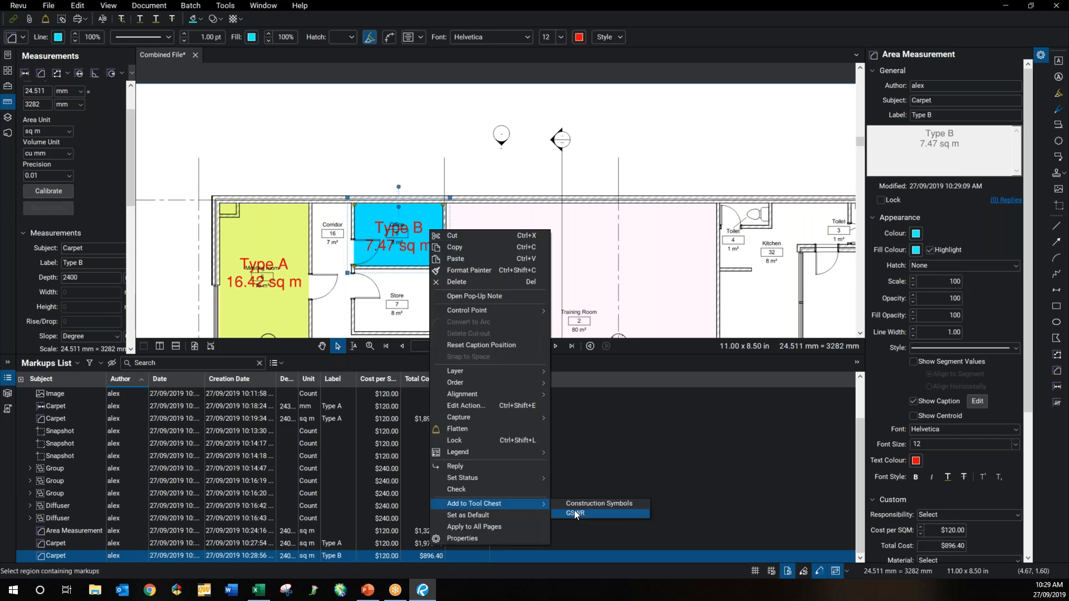
left_click(575, 514)
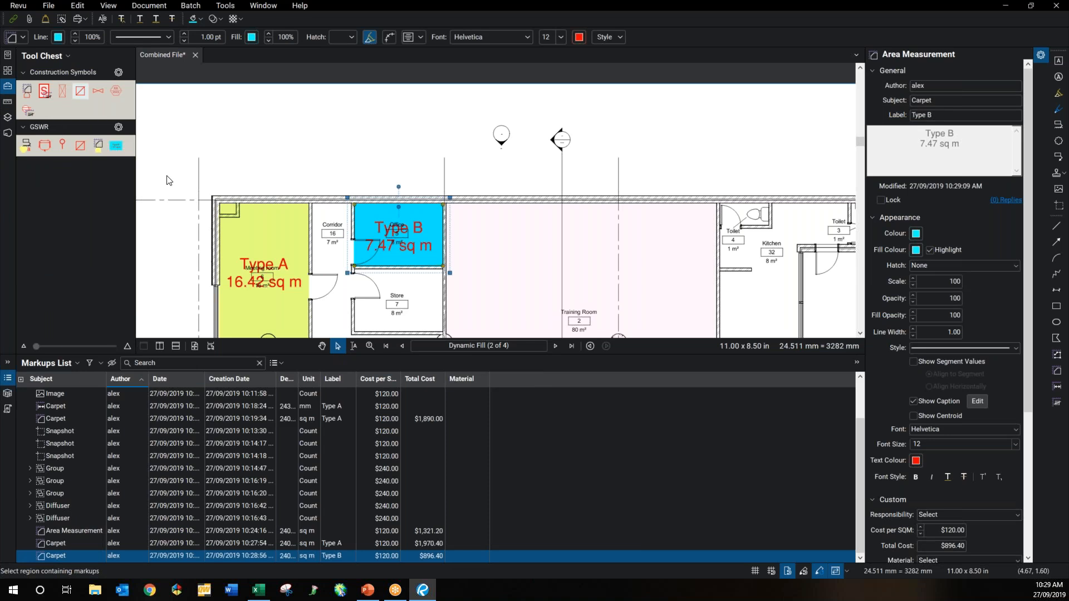
left_click(117, 148)
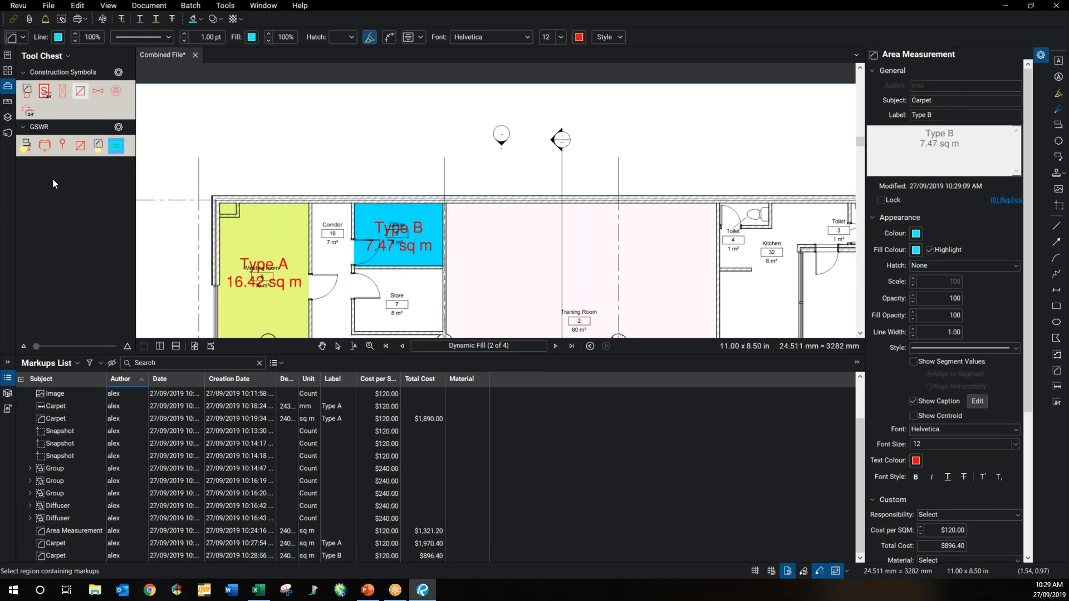
left_click(116, 146)
left_click(48, 6)
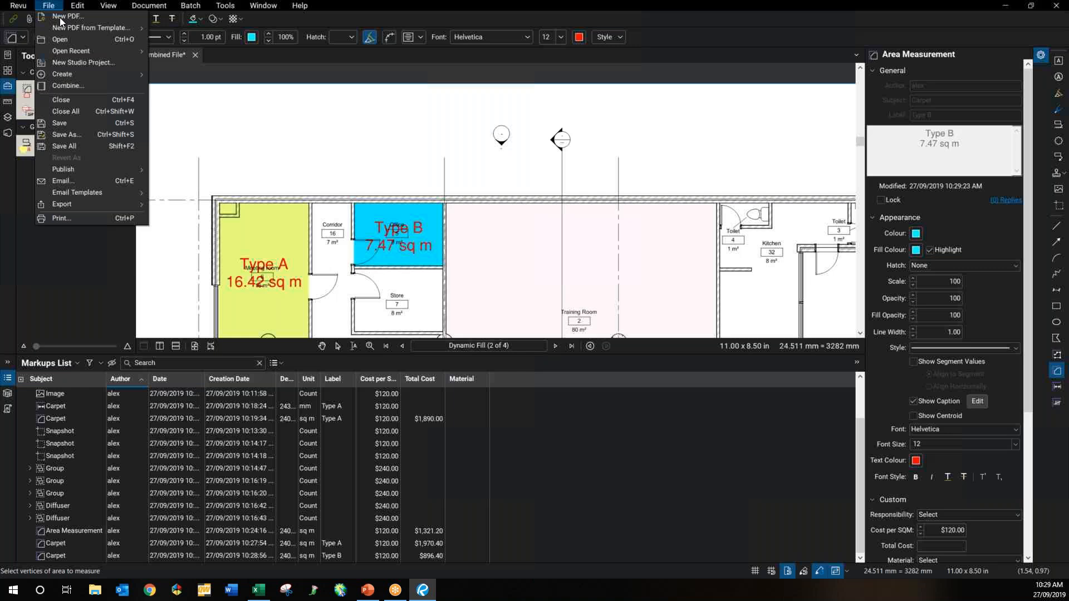
Step: Save the drawing as a new copy named Combined File 2
left_click(66, 134)
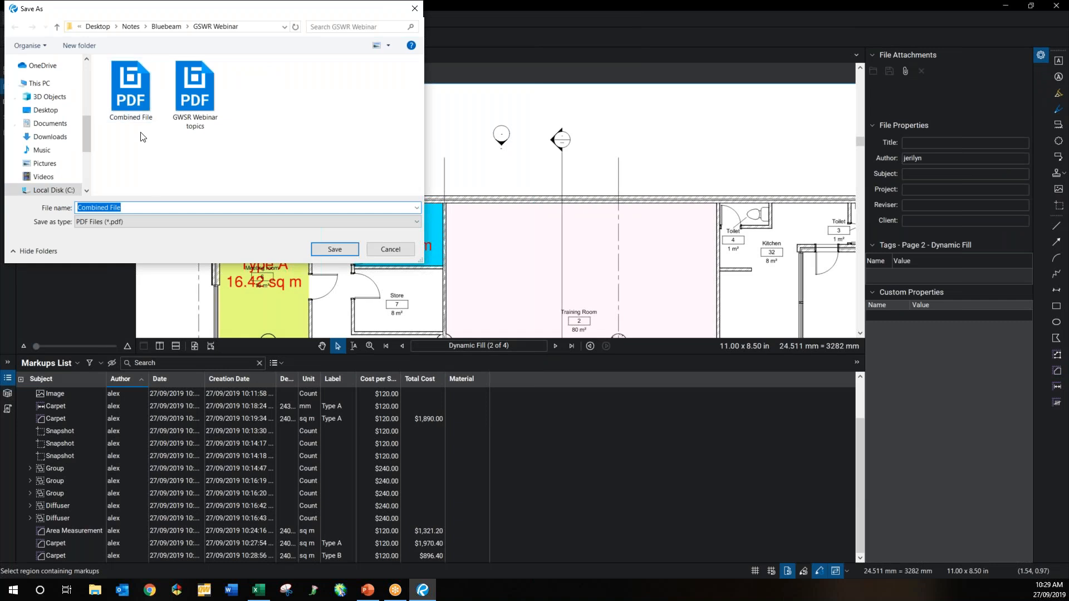
left_click(156, 207)
type("2")
left_click(333, 249)
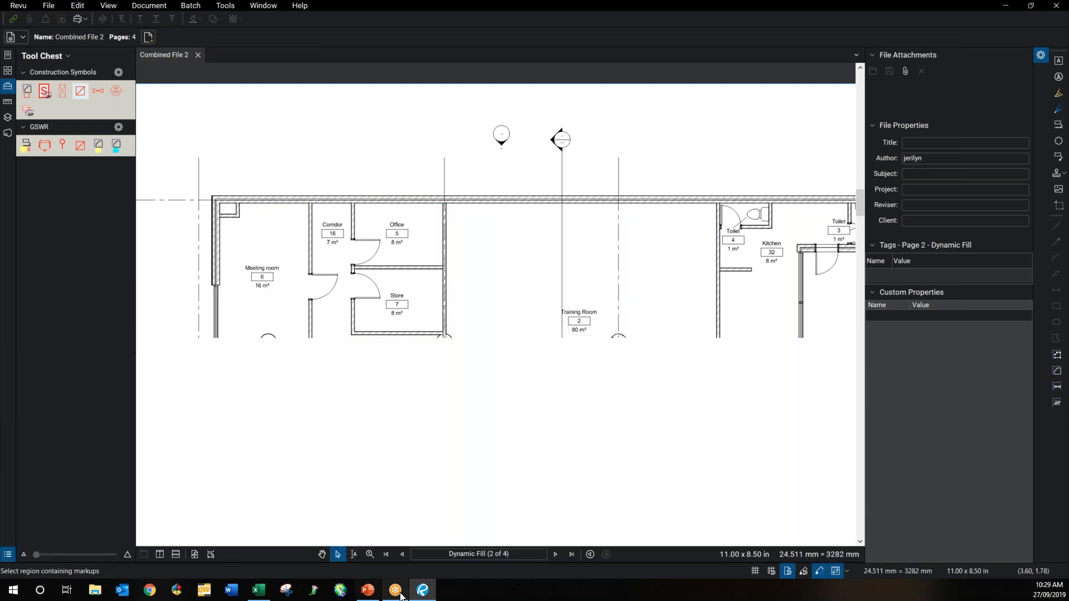
left_click(261, 596)
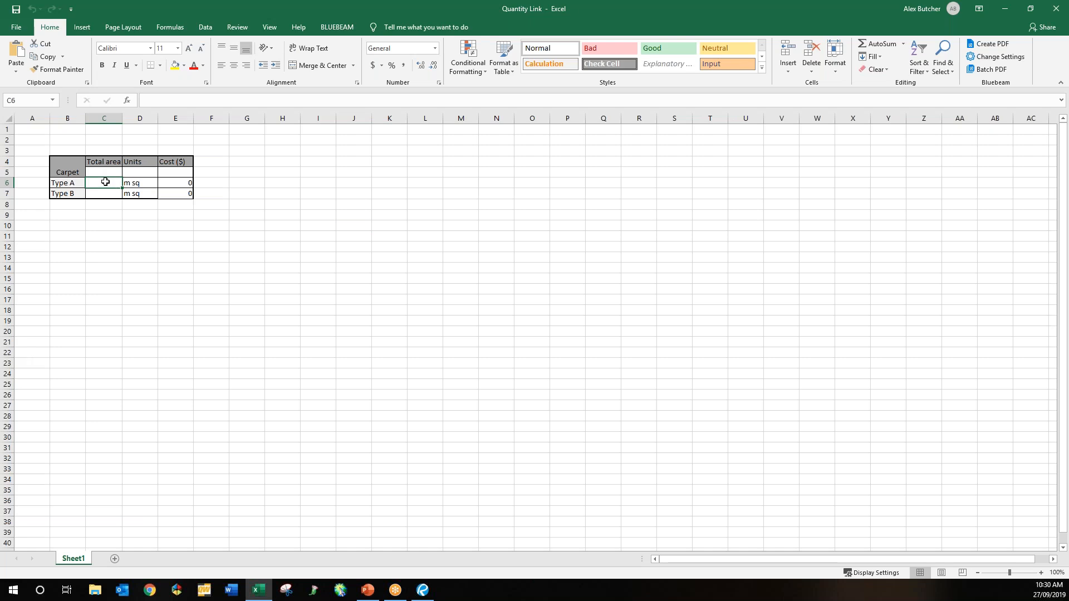
Step: Add Combined File 2.pdf as the linked PDF for a Quantity Link in cell C6
right_click(106, 181)
mouse_move(141, 190)
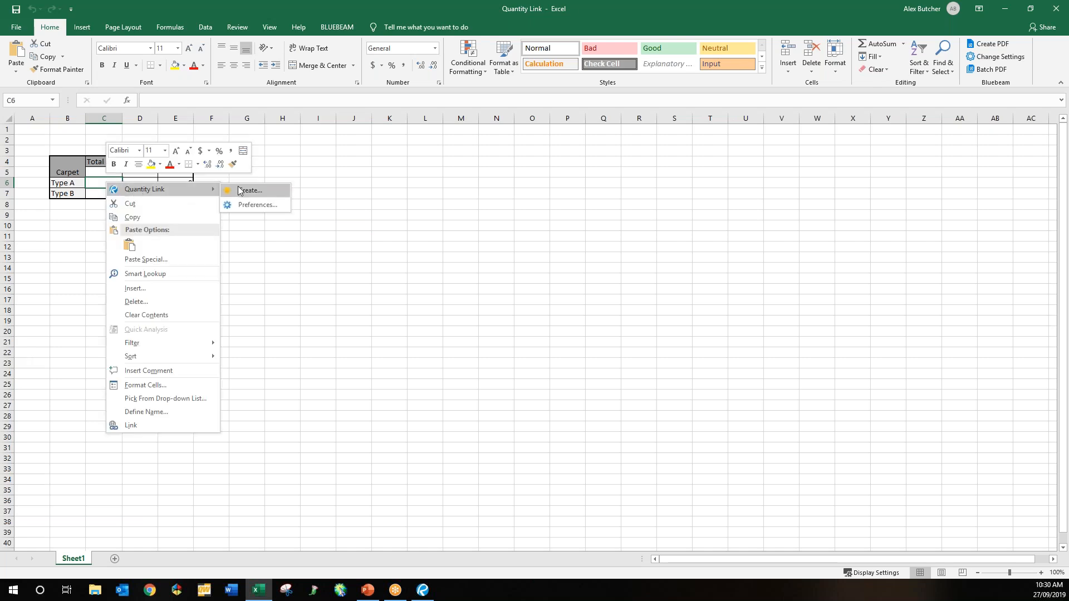
left_click(241, 190)
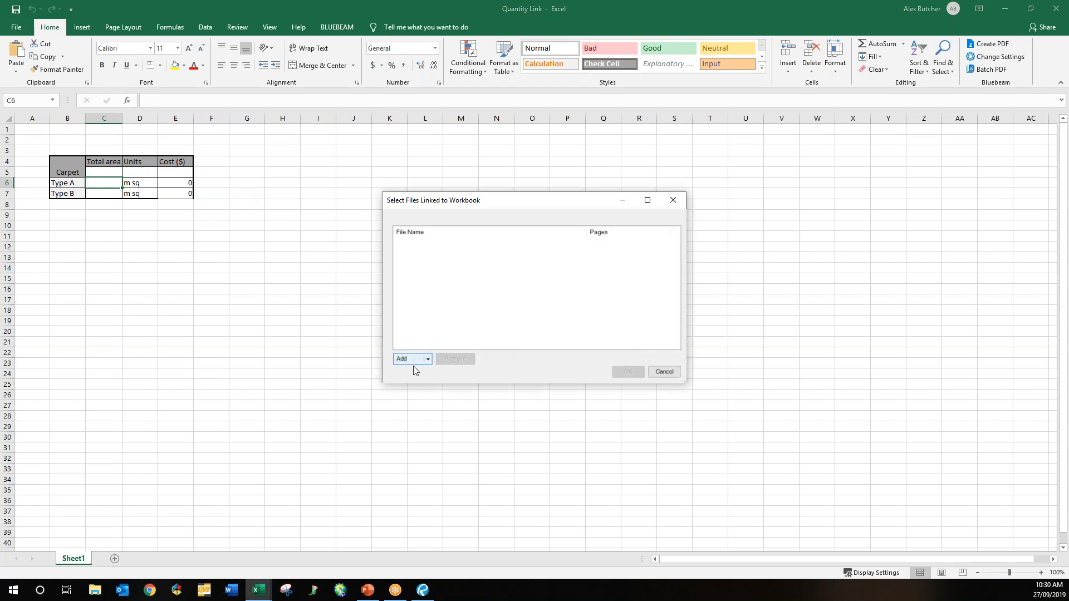
left_click(408, 360)
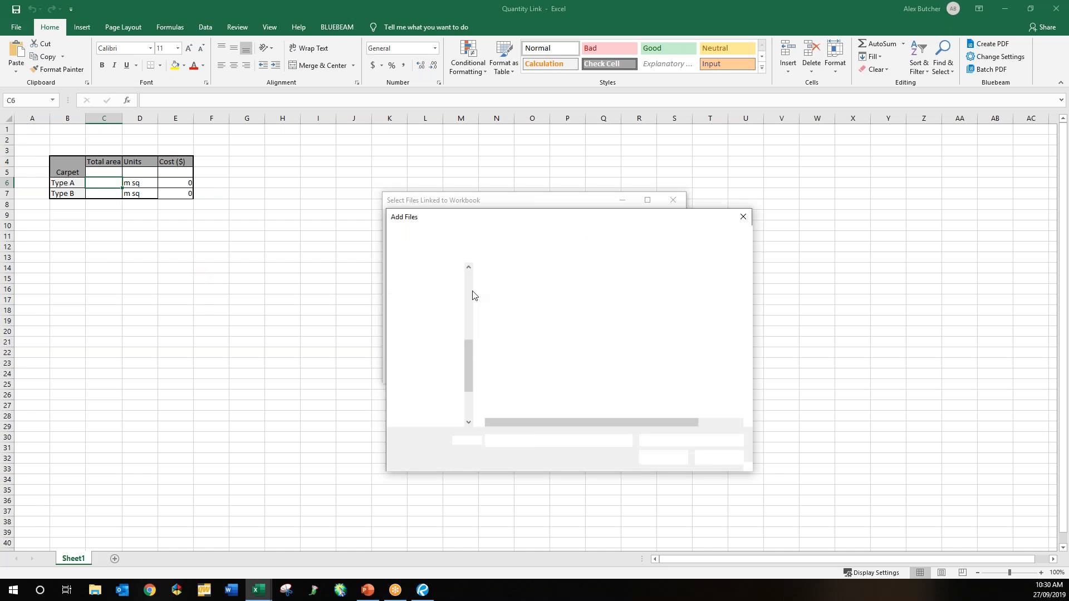
left_click(545, 286)
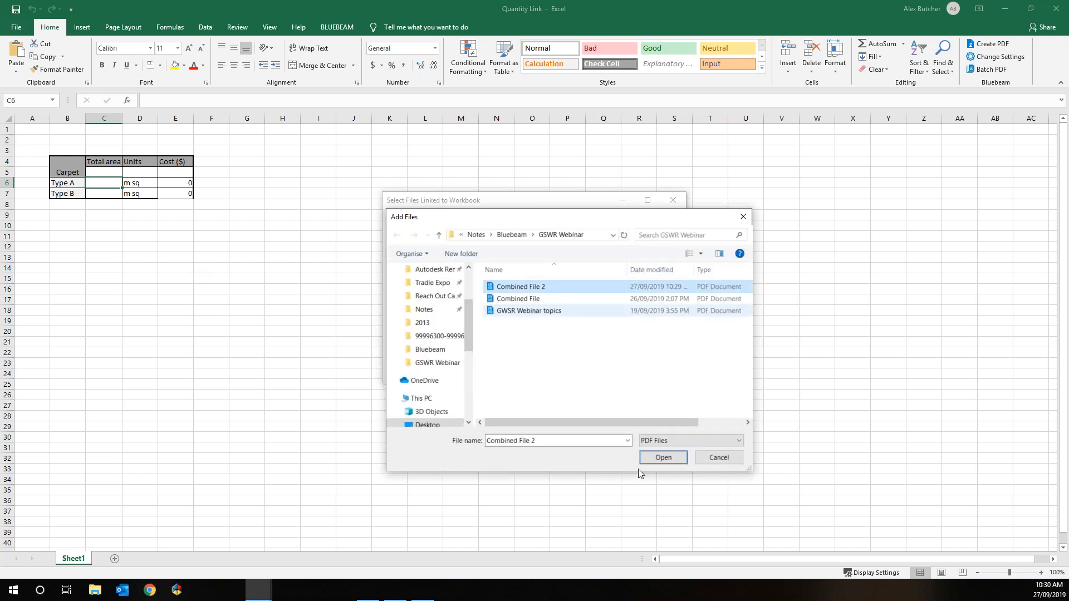
left_click(677, 462)
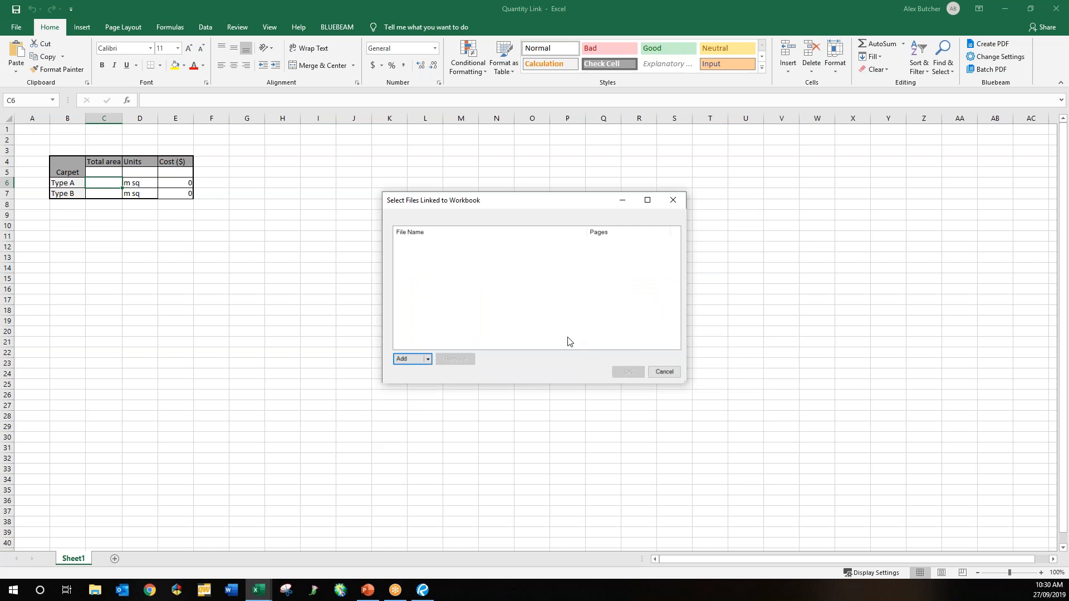
left_click(623, 372)
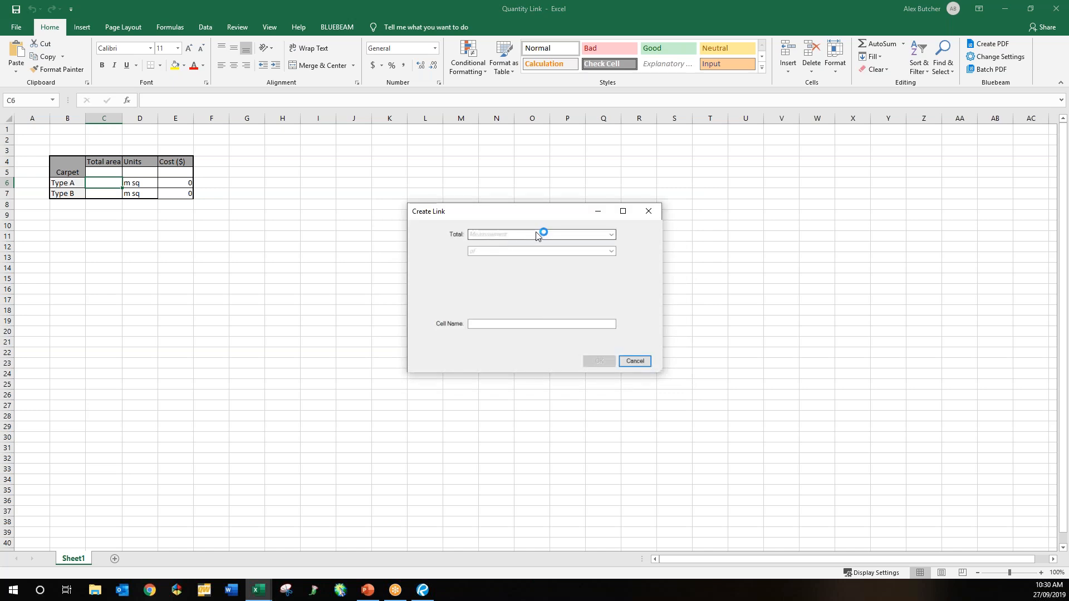
Step: Link C6 to the Area total filtered by Label Type A, giving 32.17 sq m
left_click(536, 234)
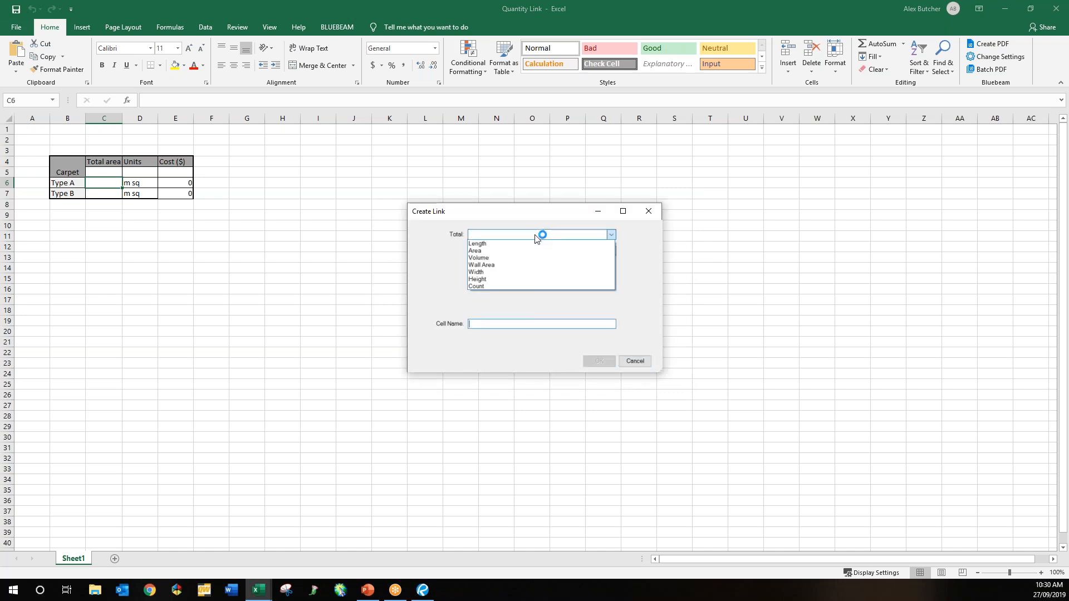
left_click(528, 251)
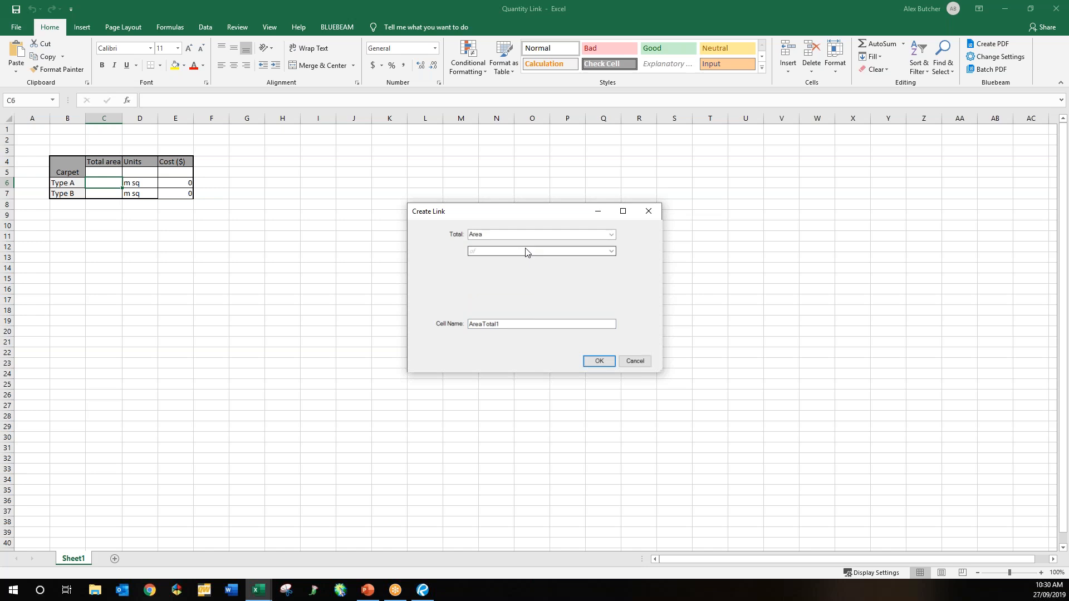
left_click(579, 252)
mouse_move(571, 261)
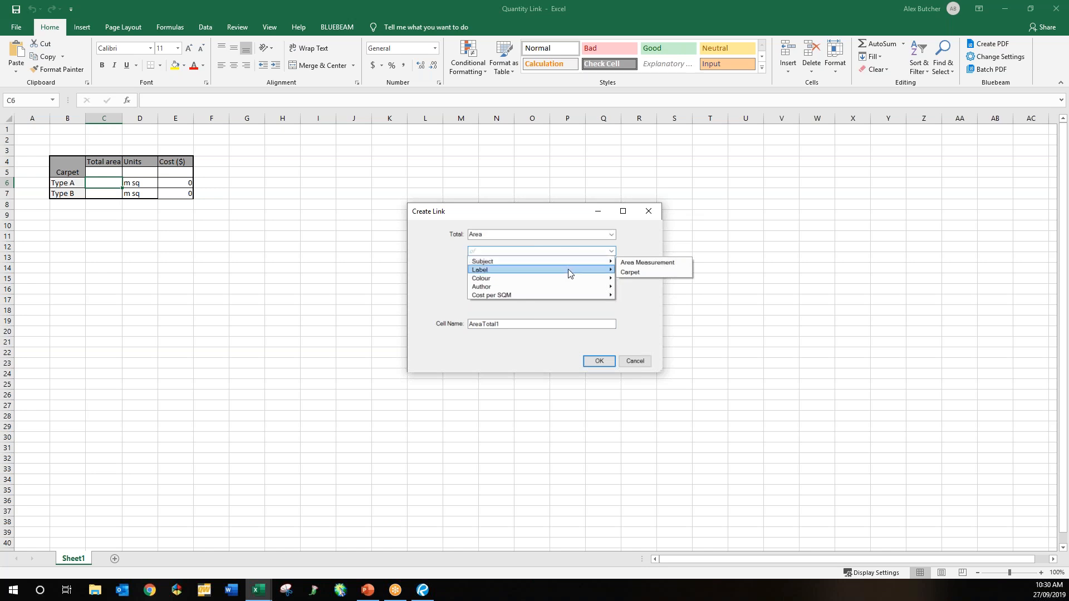
mouse_move(610, 271)
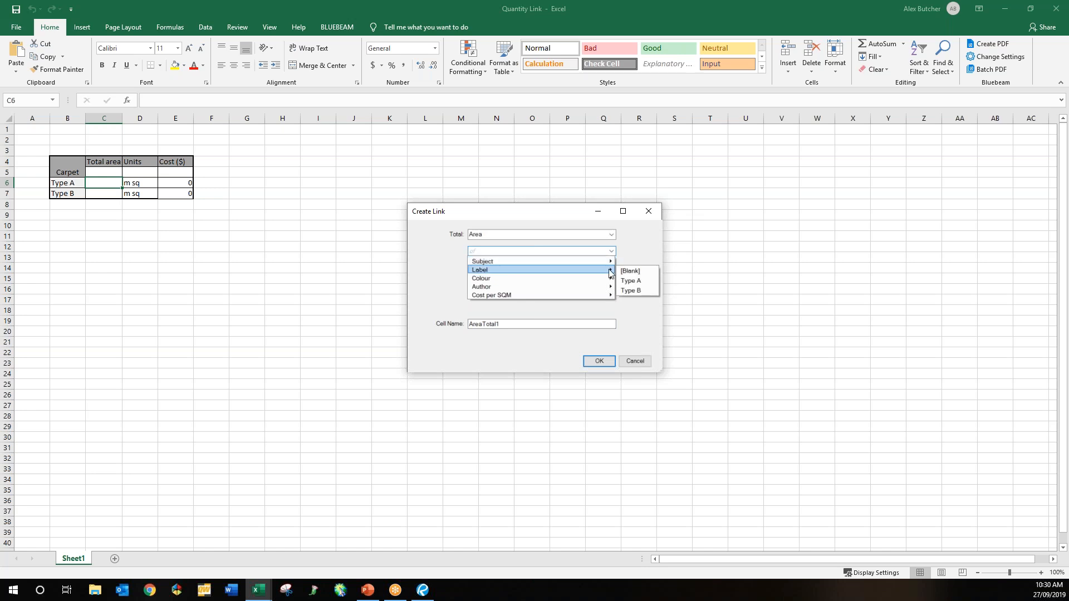
left_click(637, 281)
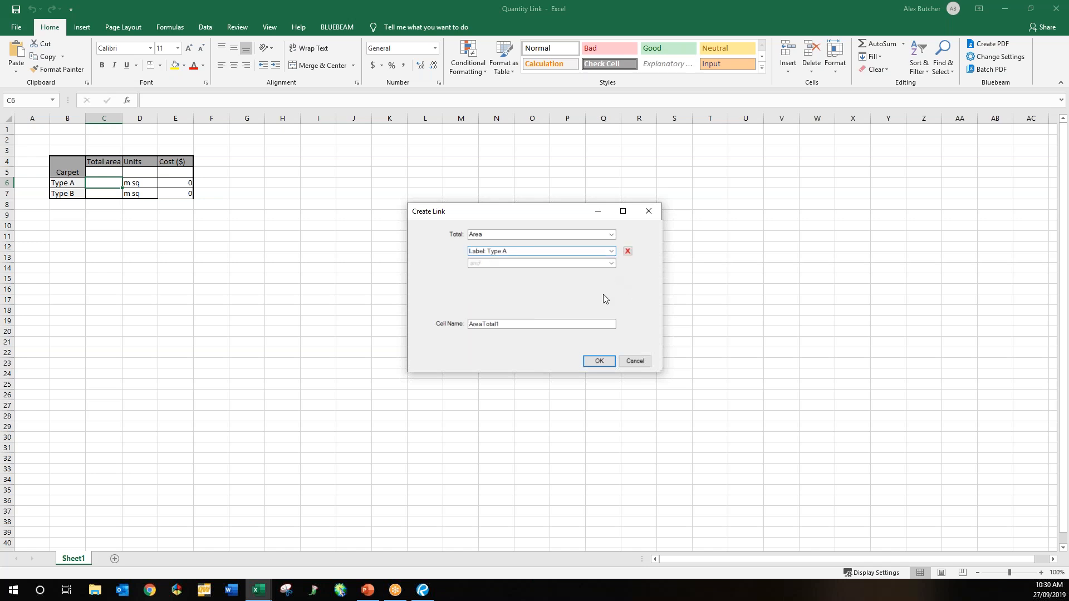
left_click(597, 361)
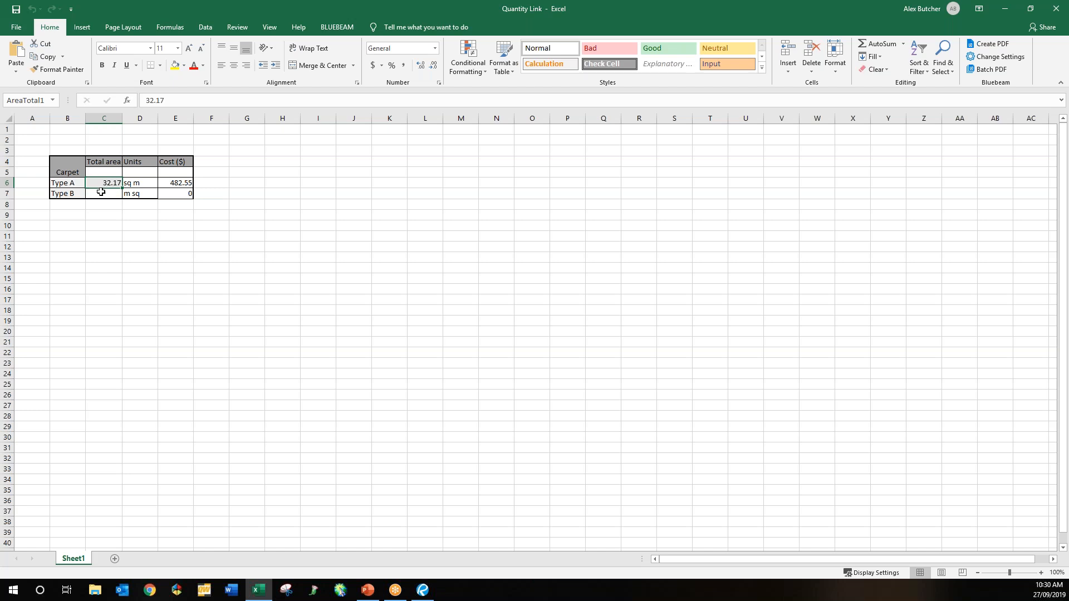
left_click(103, 194)
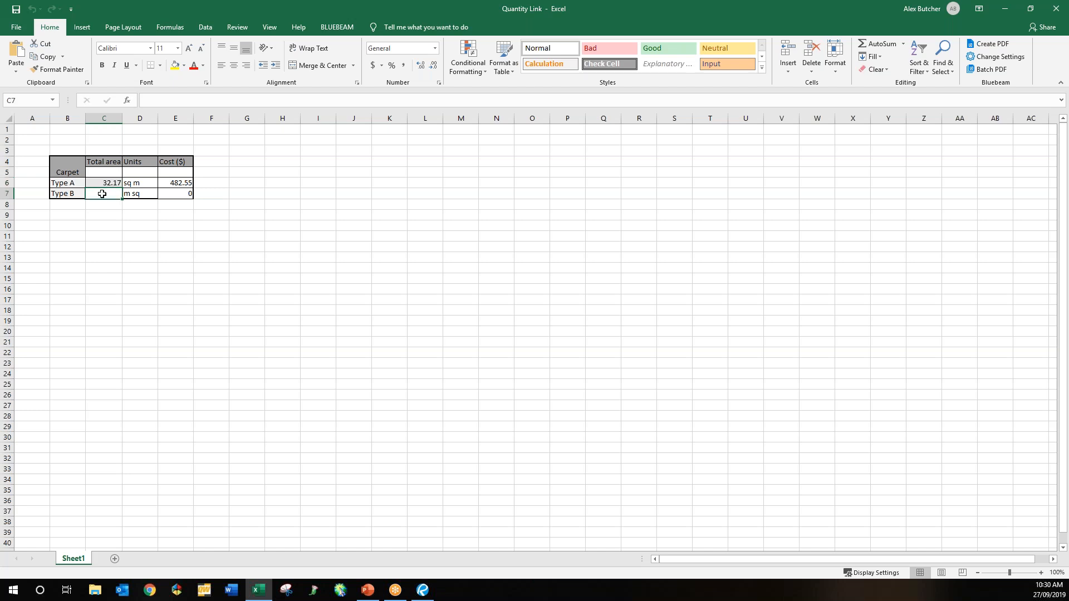
right_click(102, 194)
Step: Link C7 to the Label Type B Area total, showing 7.47 sq m costing 149.4
mouse_move(135, 201)
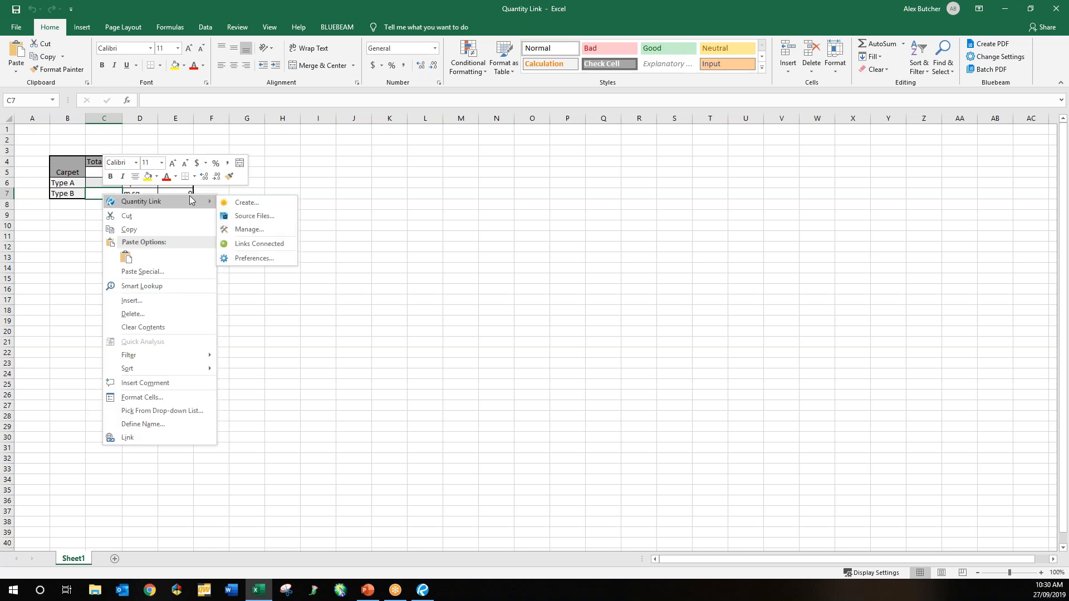
left_click(244, 203)
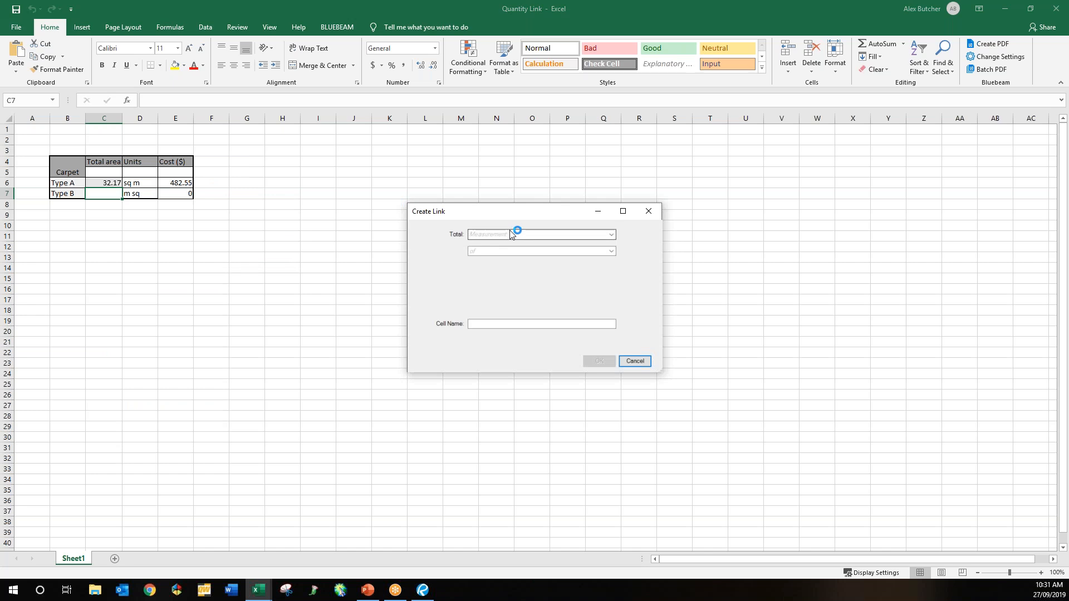
left_click(510, 234)
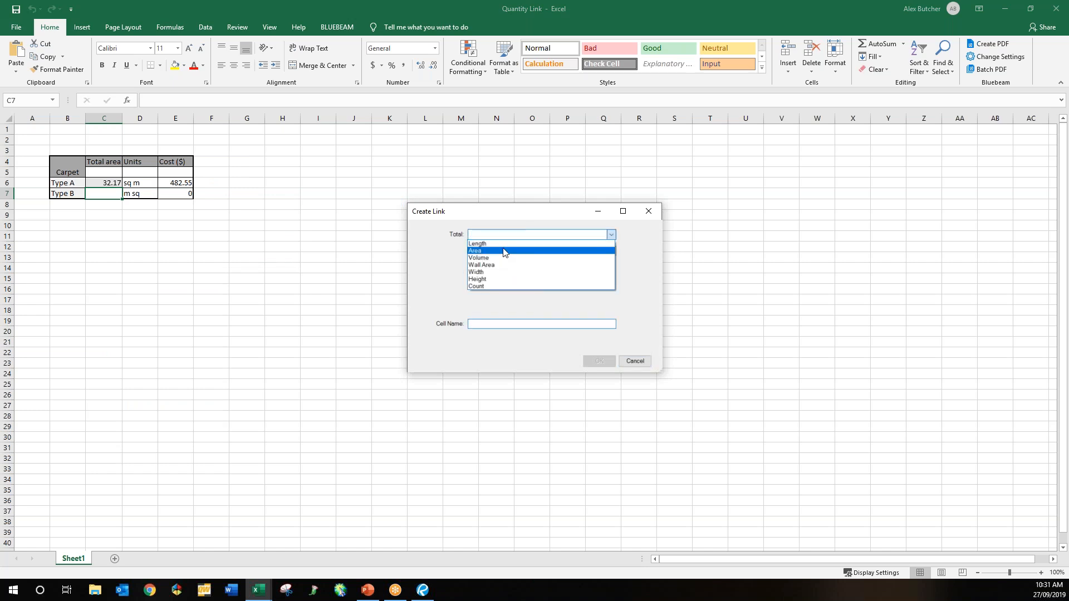
left_click(503, 247)
left_click(503, 252)
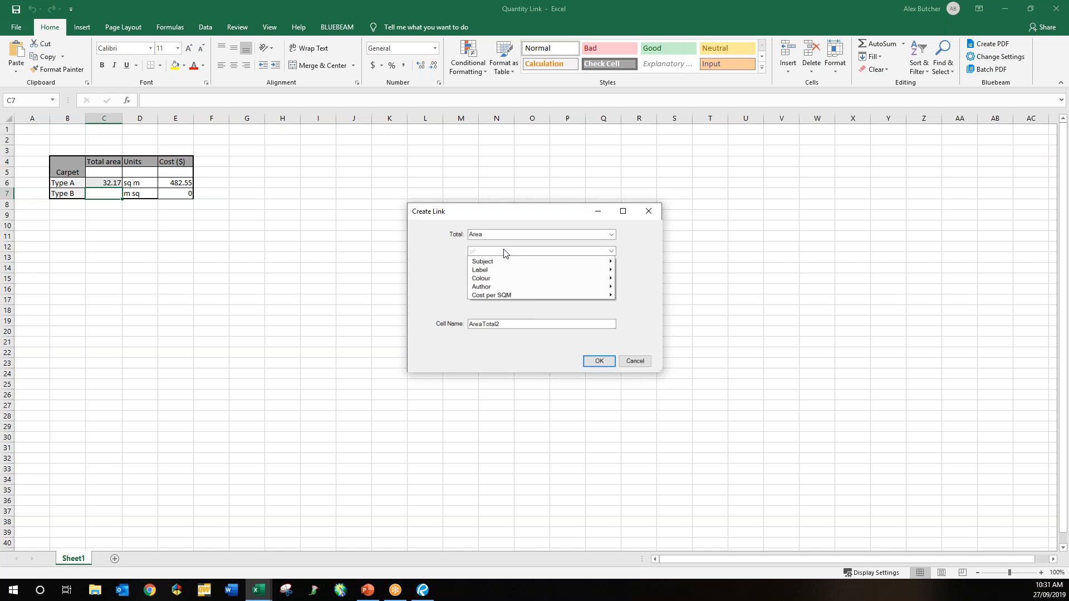
mouse_move(501, 272)
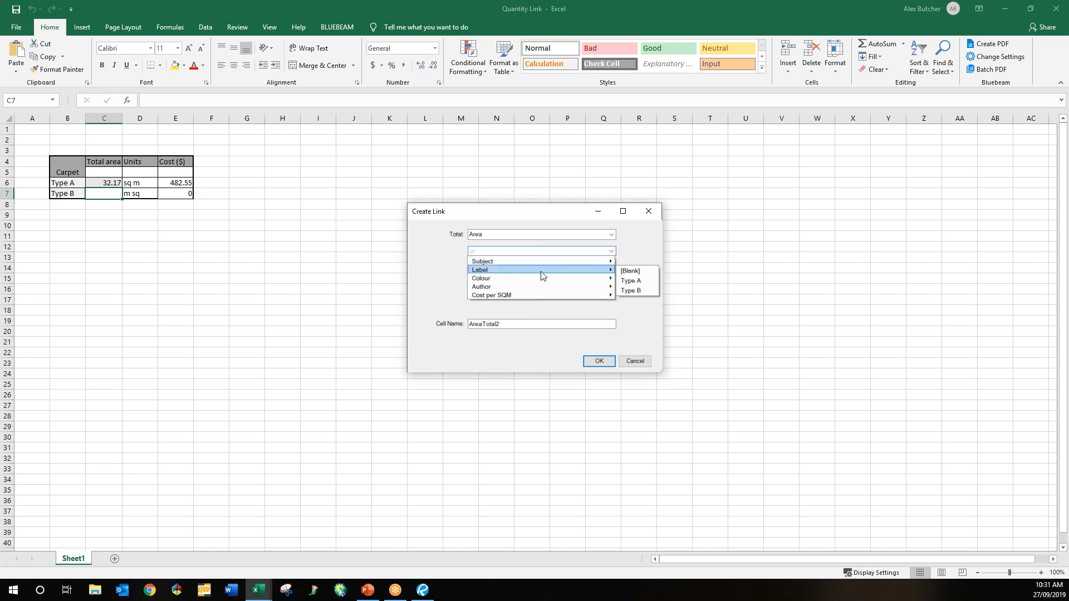
left_click(635, 290)
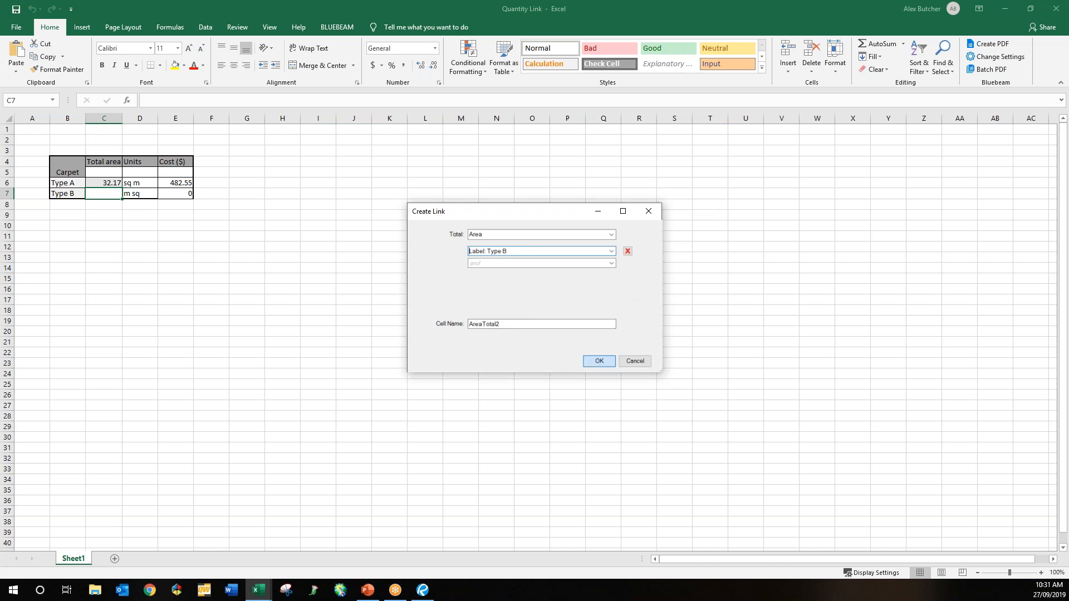
left_click(599, 361)
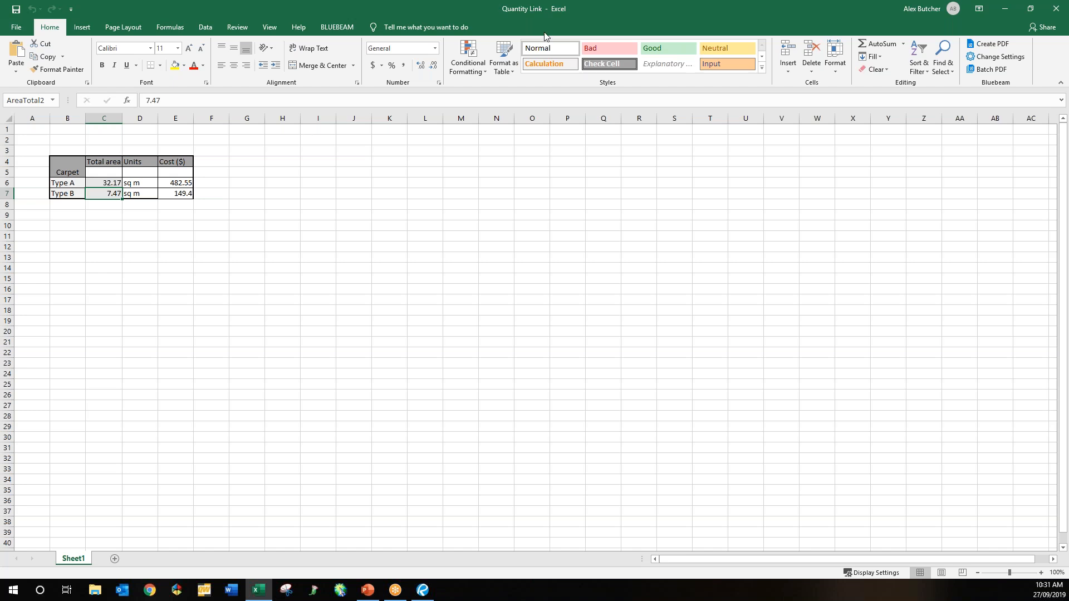
Step: Place Revu on the left half beside Excel, close Properties and pan to the carpet rooms
left_click_drag(545, 32, 680, 131)
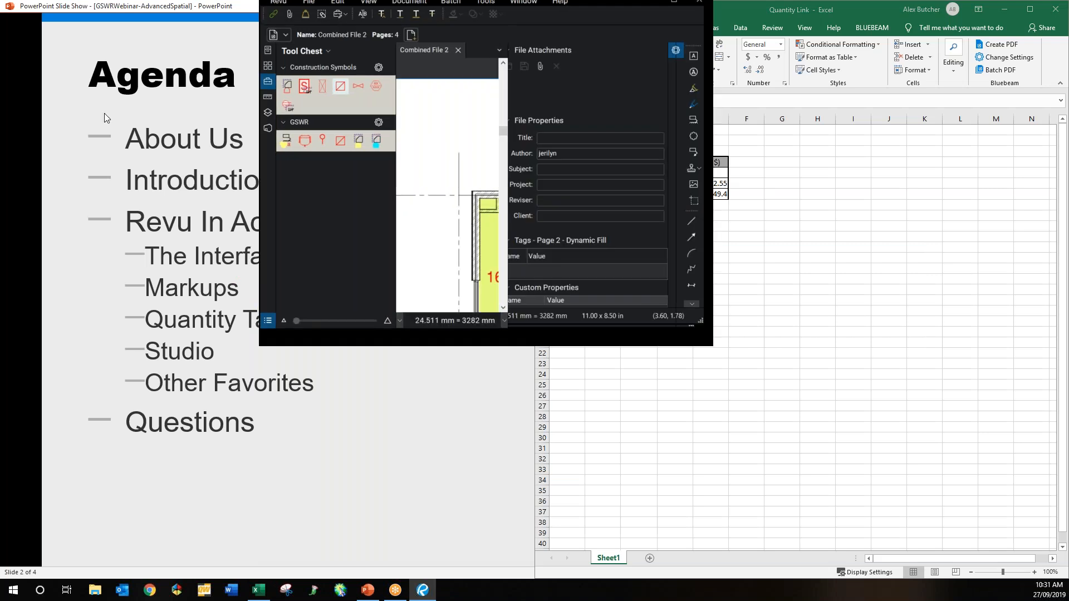
left_click_drag(27, 133, 0, 144)
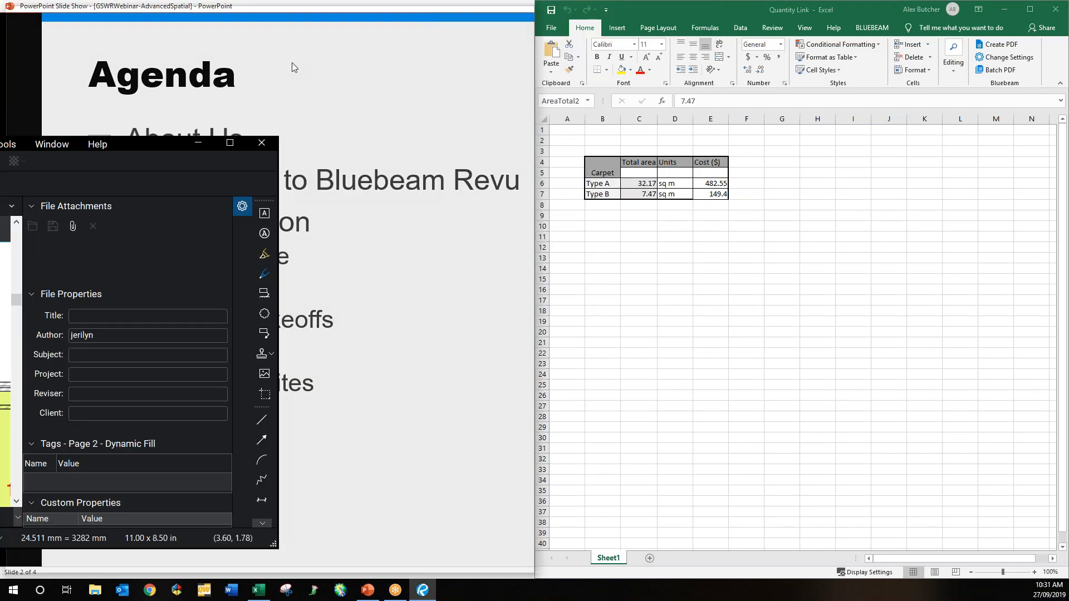
left_click(503, 58)
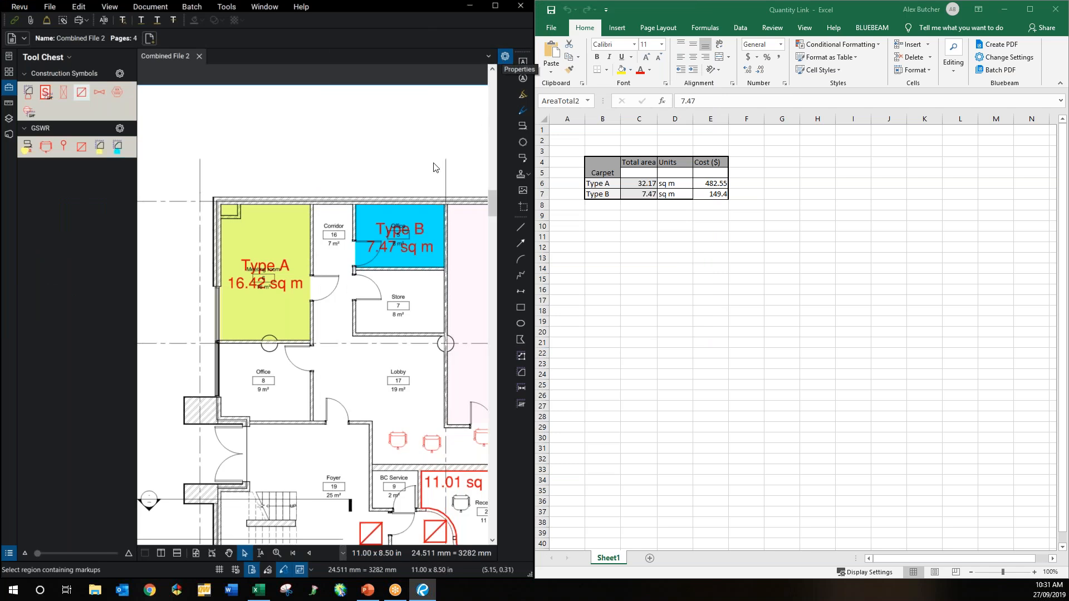
left_click_drag(379, 269, 334, 237)
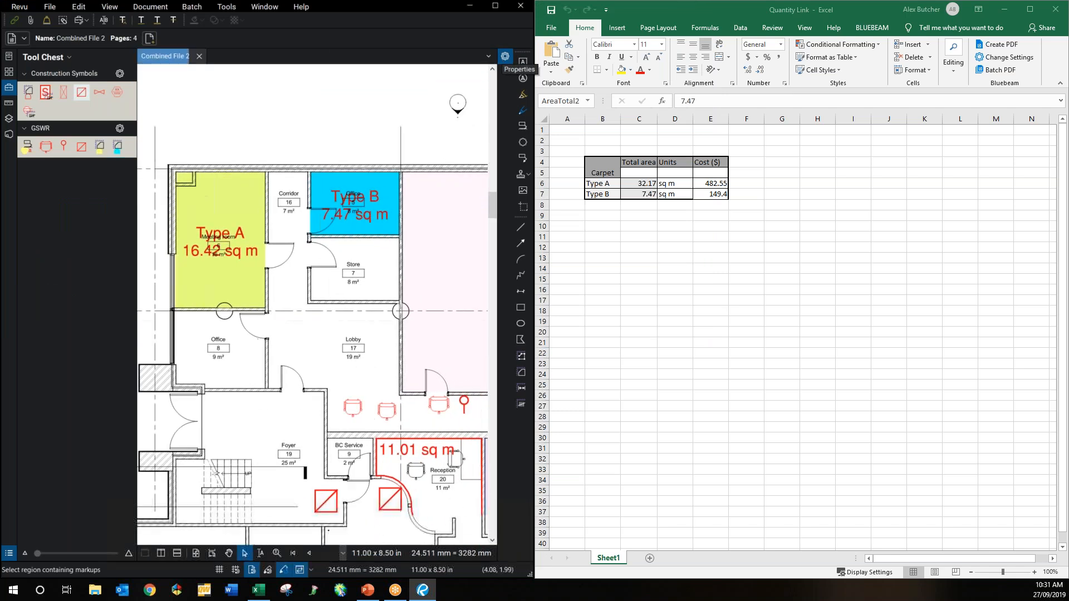
Step: Draw Type A areas over Lobby, Foyer, Office and Type B areas over Store, Training Room
left_click(100, 153)
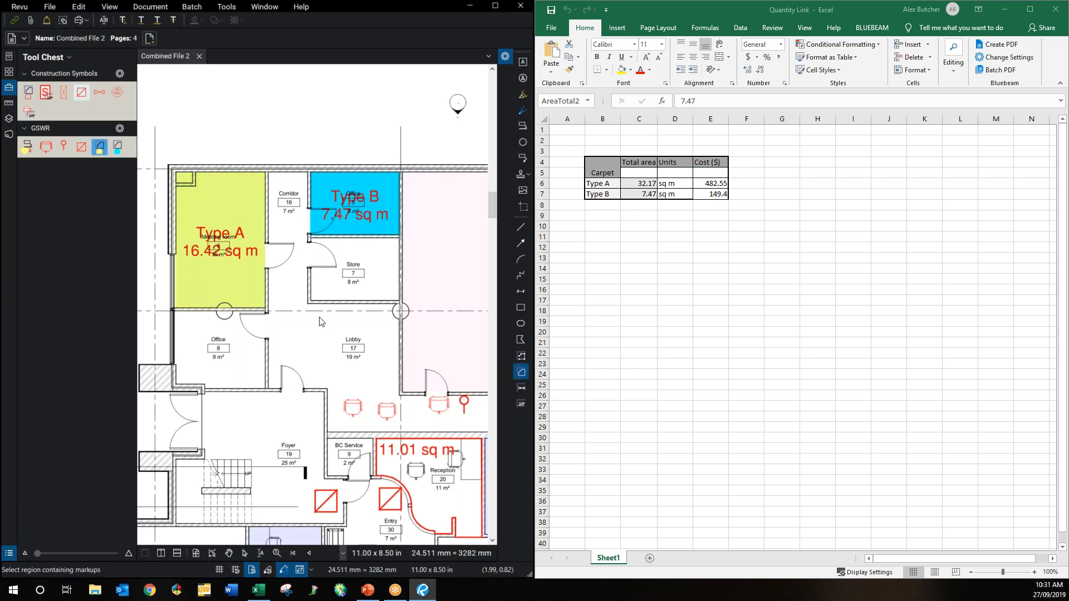
left_click_drag(294, 333, 339, 381)
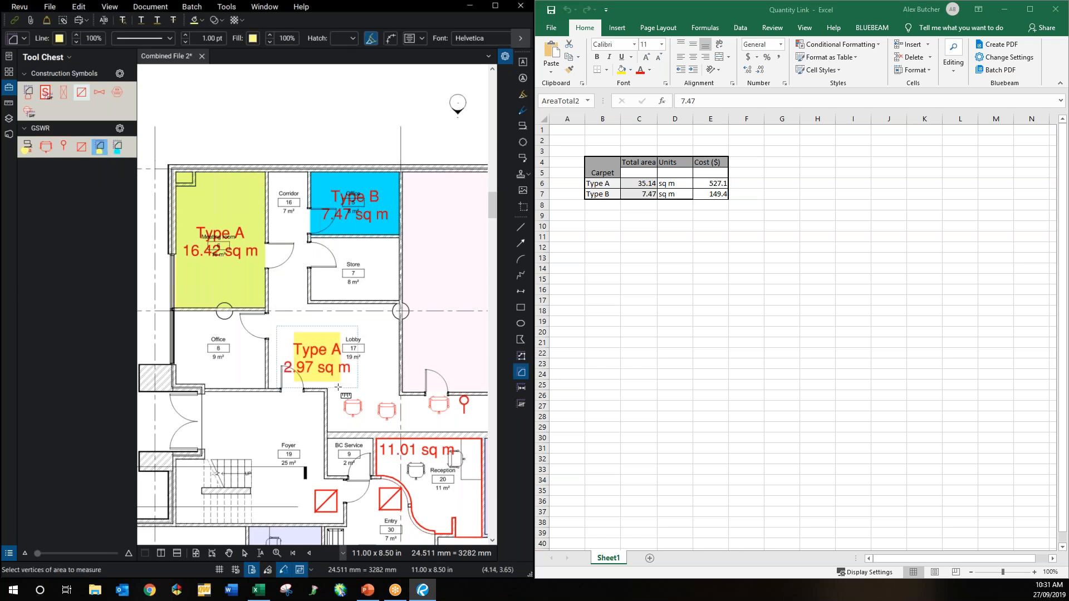
left_click_drag(254, 415, 298, 489)
left_click_drag(200, 334, 247, 378)
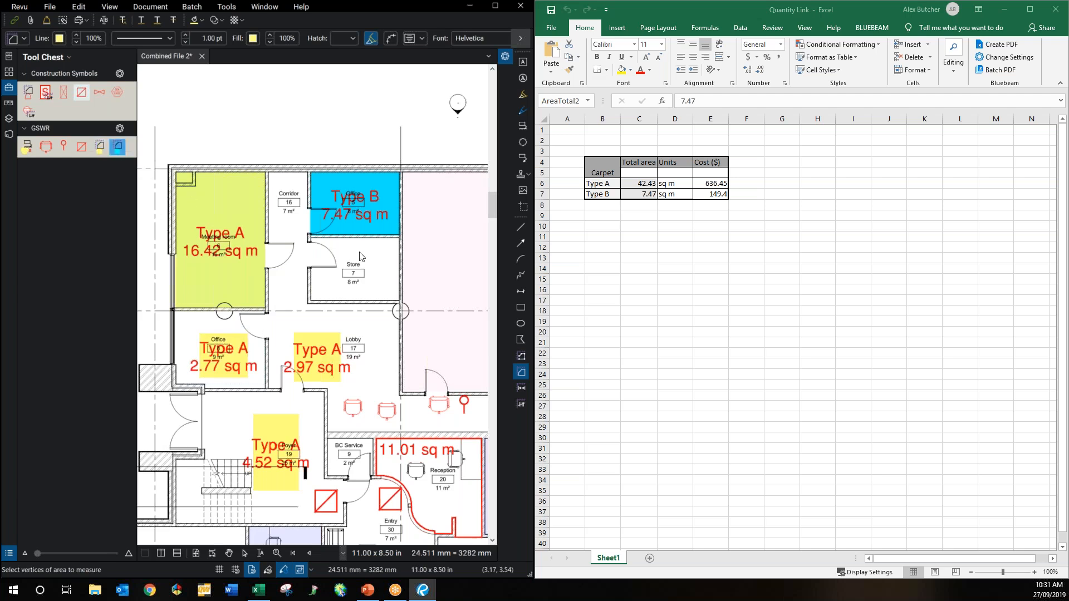
left_click_drag(366, 251, 413, 304)
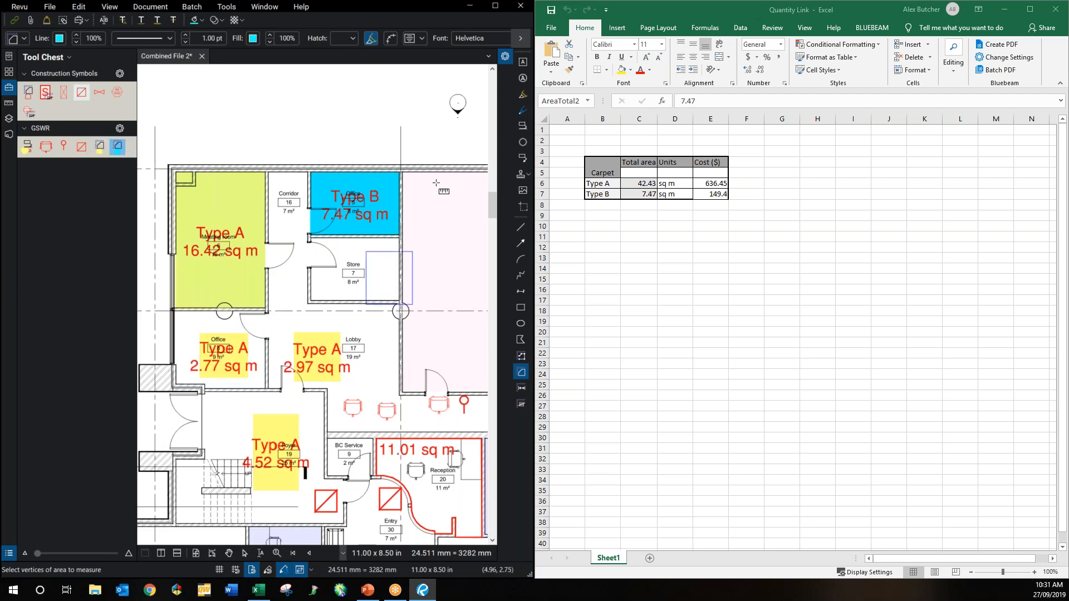
left_click_drag(428, 187, 468, 231)
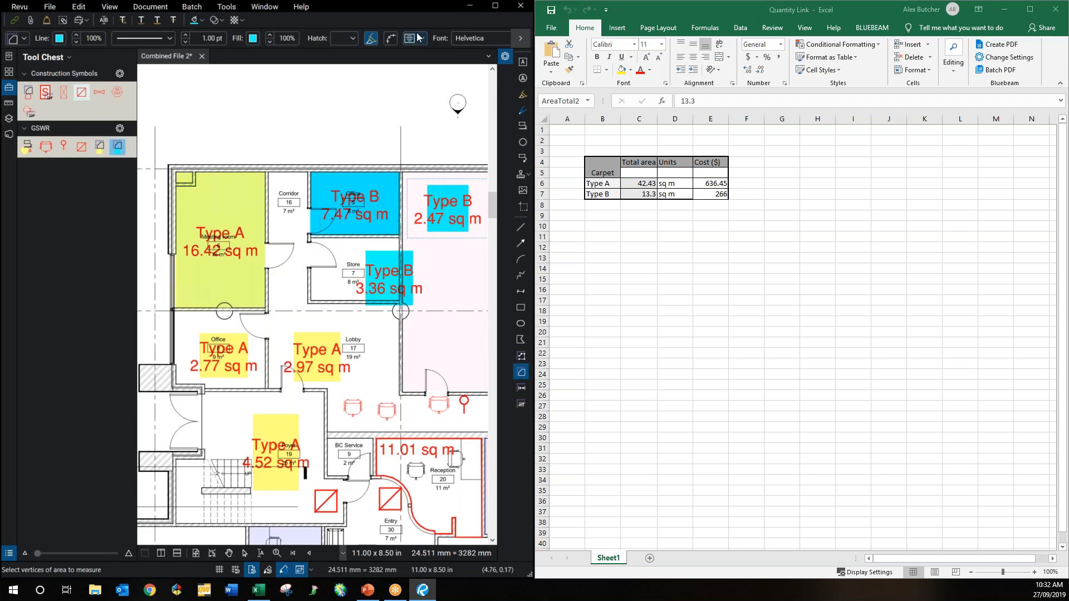
left_click(495, 6)
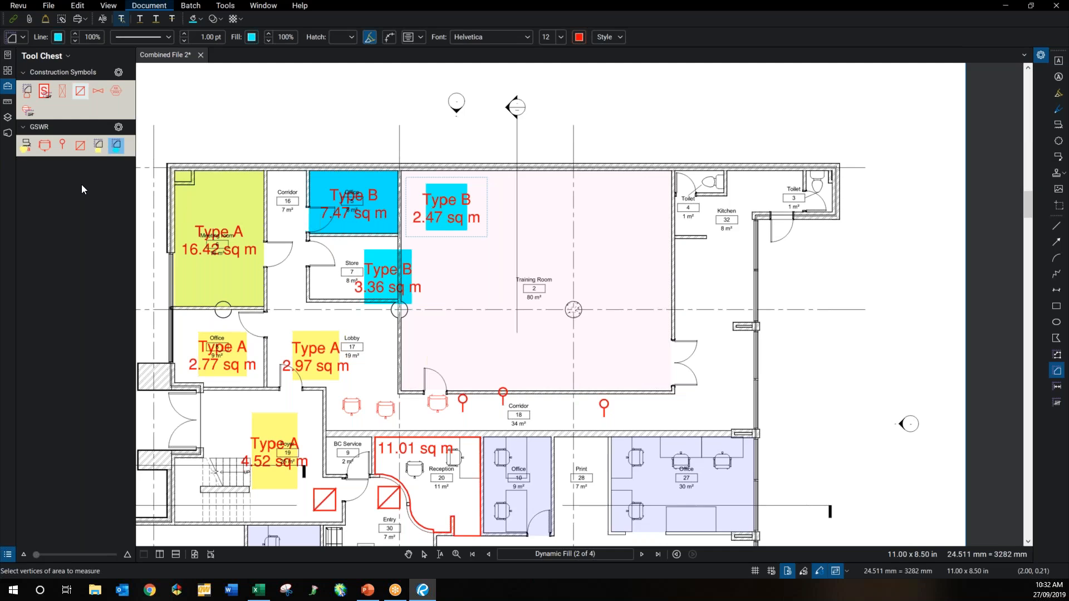
Step: Show page thumbnails and bring up page options for the Compare REV 1 and 2 pages
left_click(8, 71)
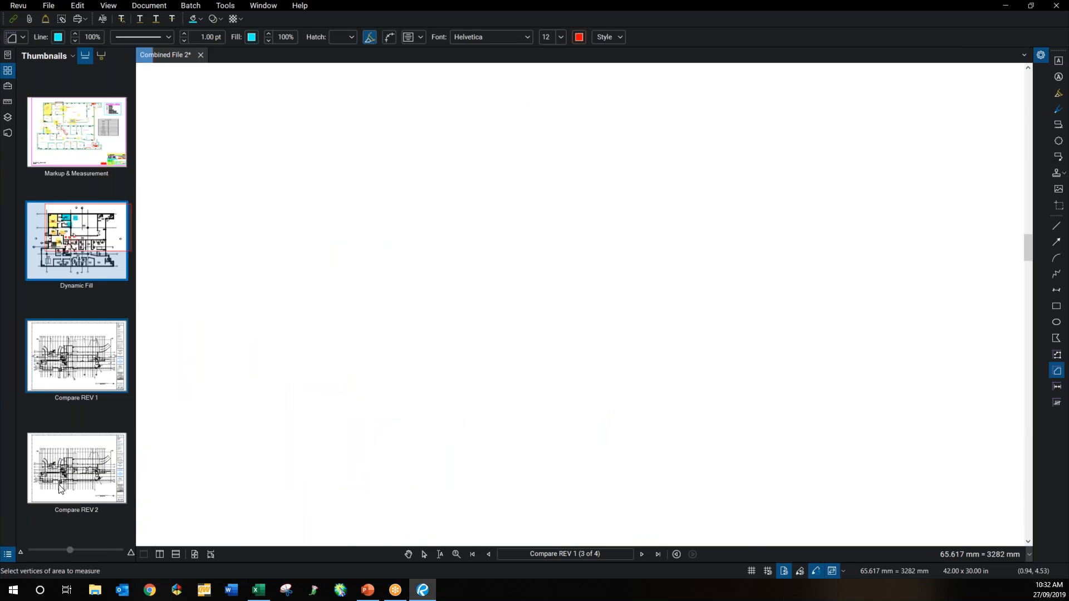
right_click(68, 445)
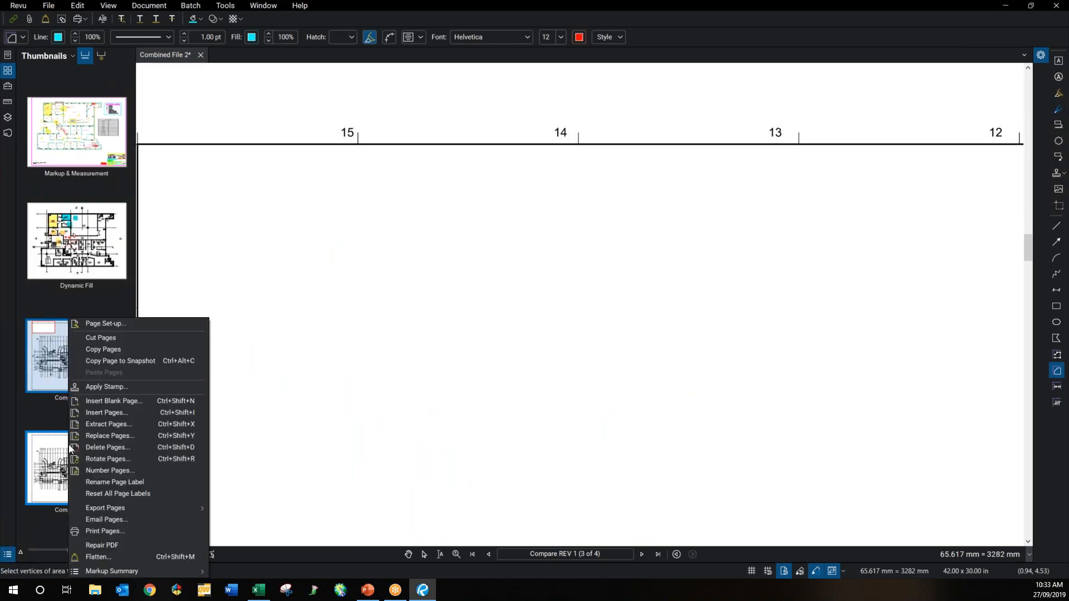
Step: Extract pages 3–4 as separate files into the GSWR Webinar folder
left_click(109, 424)
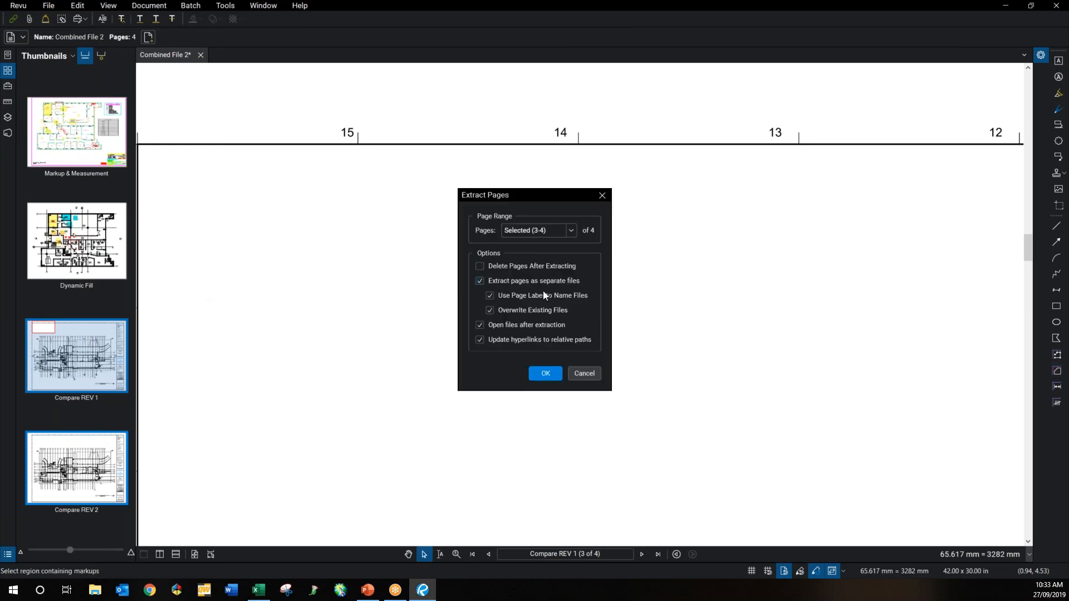
left_click(544, 375)
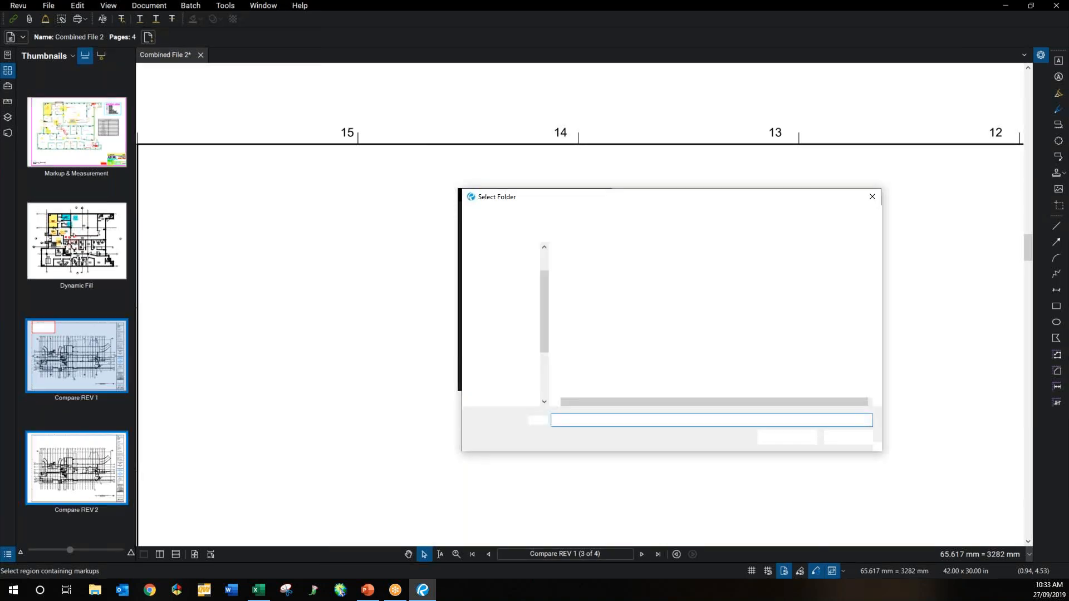
left_click(790, 436)
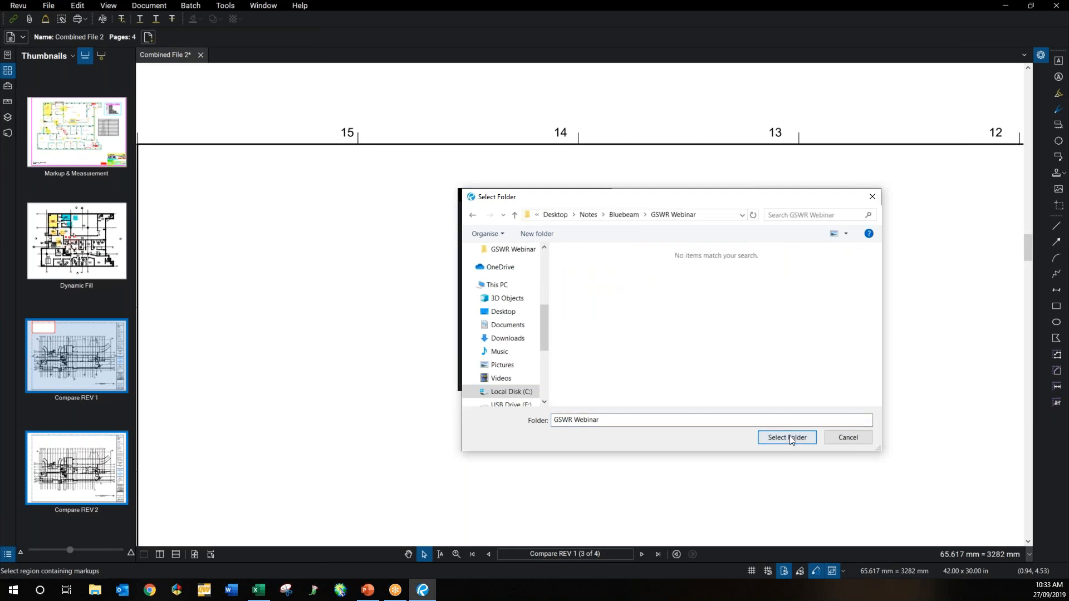
left_click(790, 436)
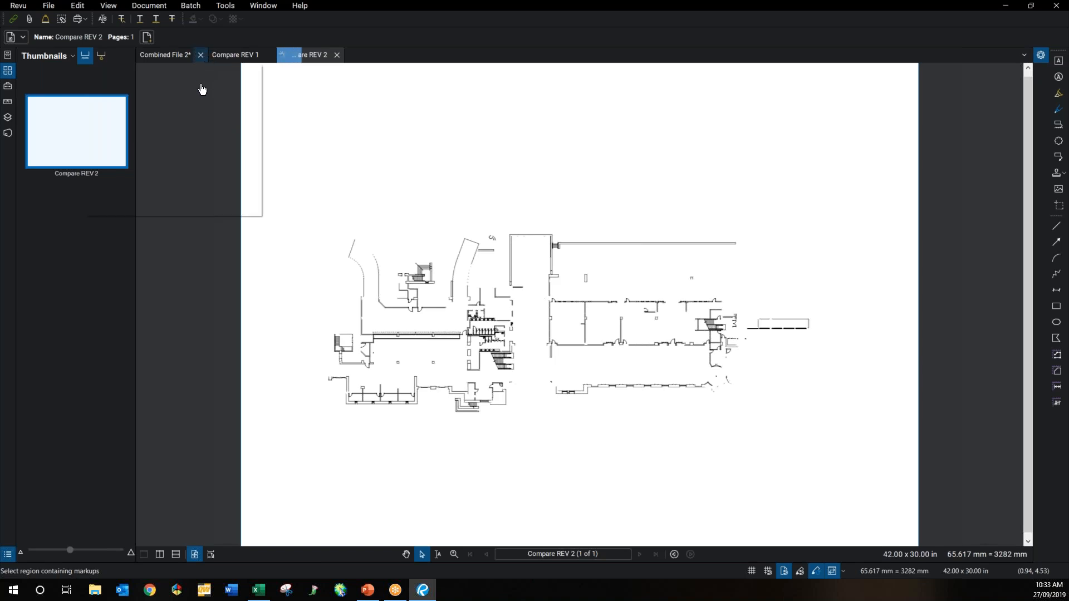
Step: Switch back to the Combined File 2 tab and close it without saving
left_click(198, 55)
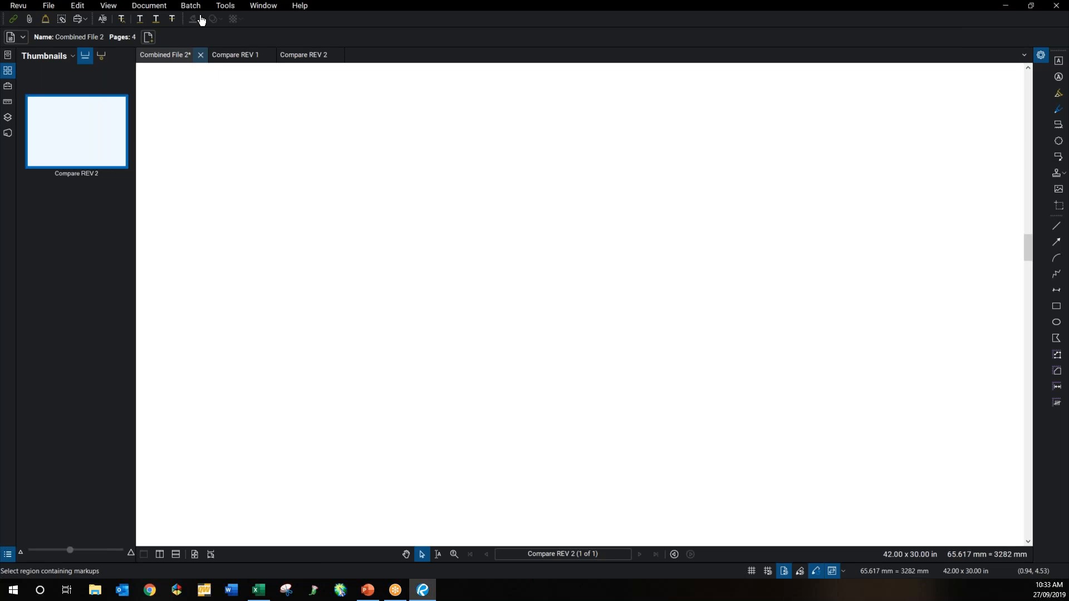
left_click(602, 347)
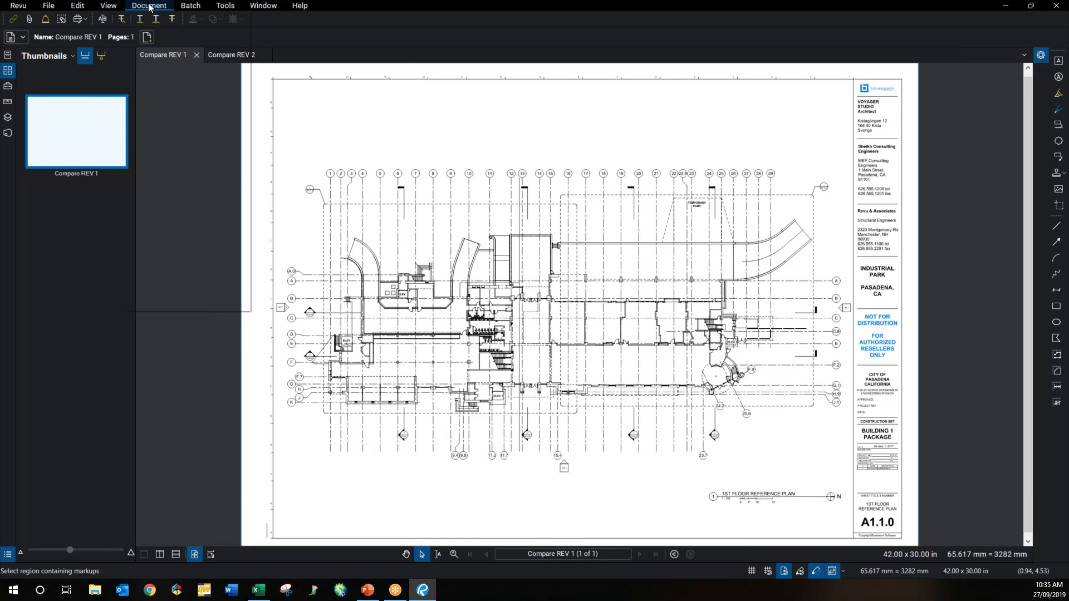
Step: Compare Documents with Compare REV 1 as Document A and Compare REV 2 as Document B
left_click(149, 7)
left_click(177, 175)
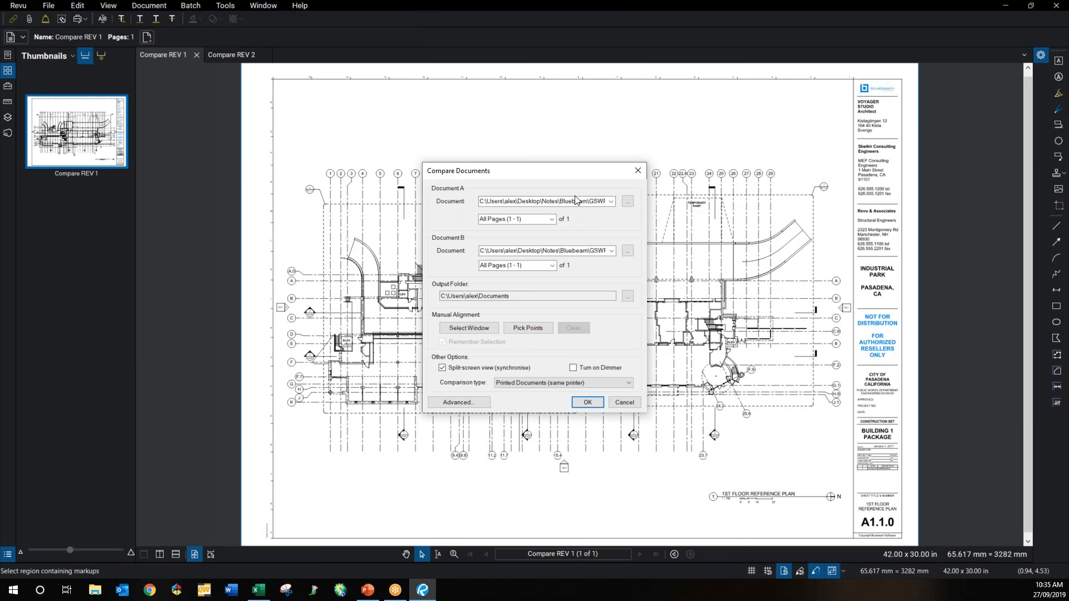
left_click(595, 202)
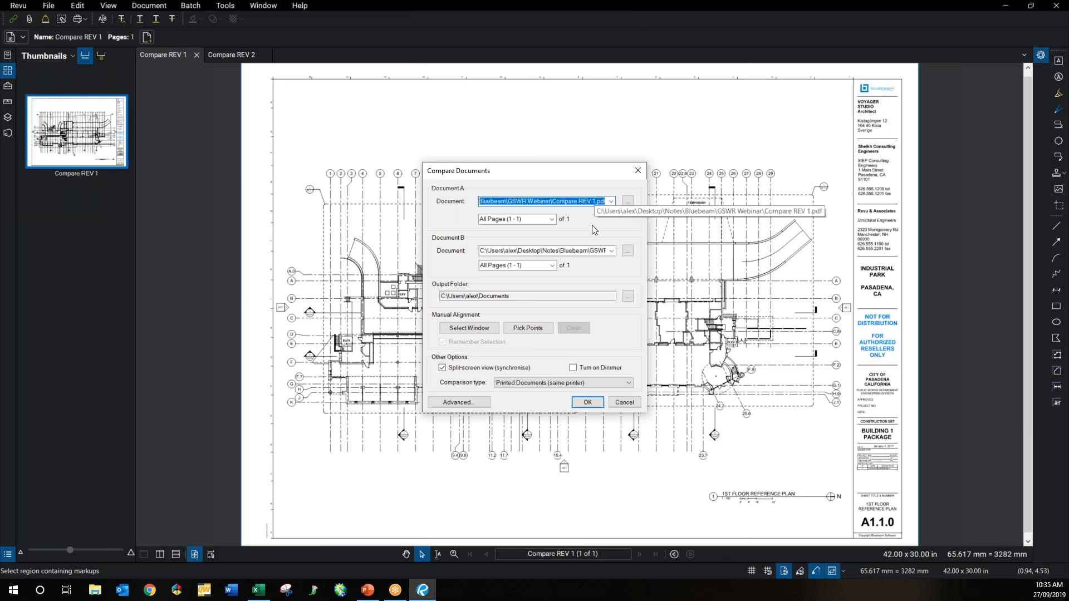
left_click(599, 250)
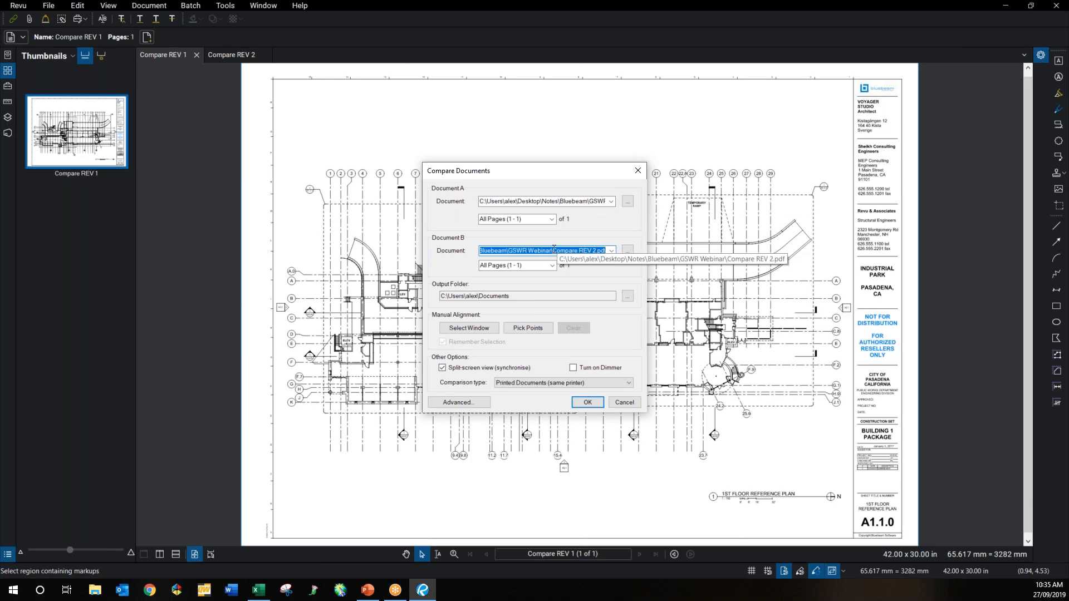
left_click(585, 403)
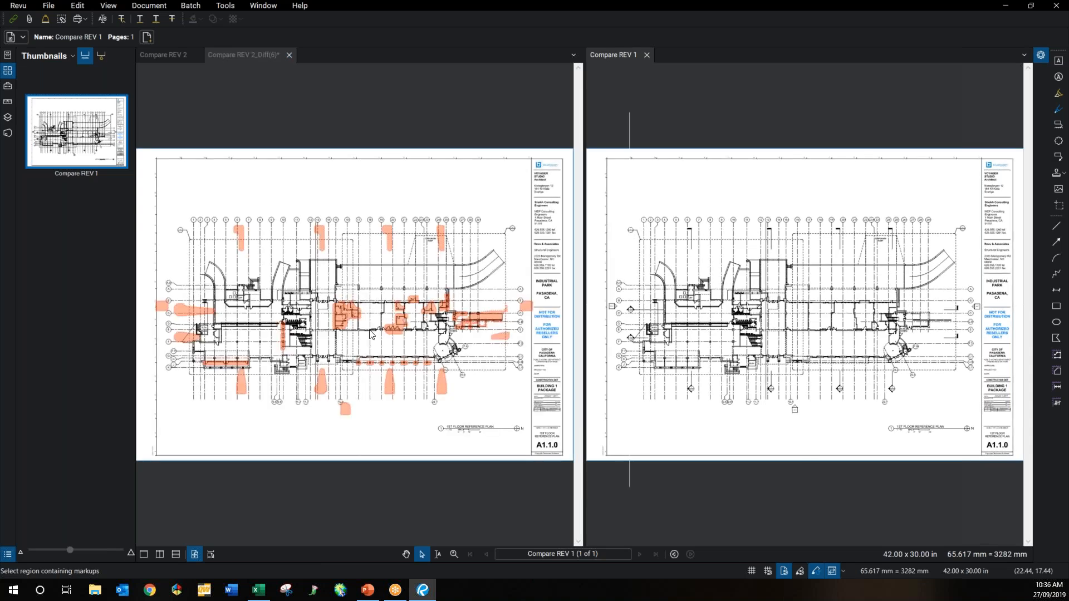
Step: Zoom into the orange-highlighted changes in Compare REV 2_Diff(6) beside Compare REV 1
scroll(371, 334, "up", 1)
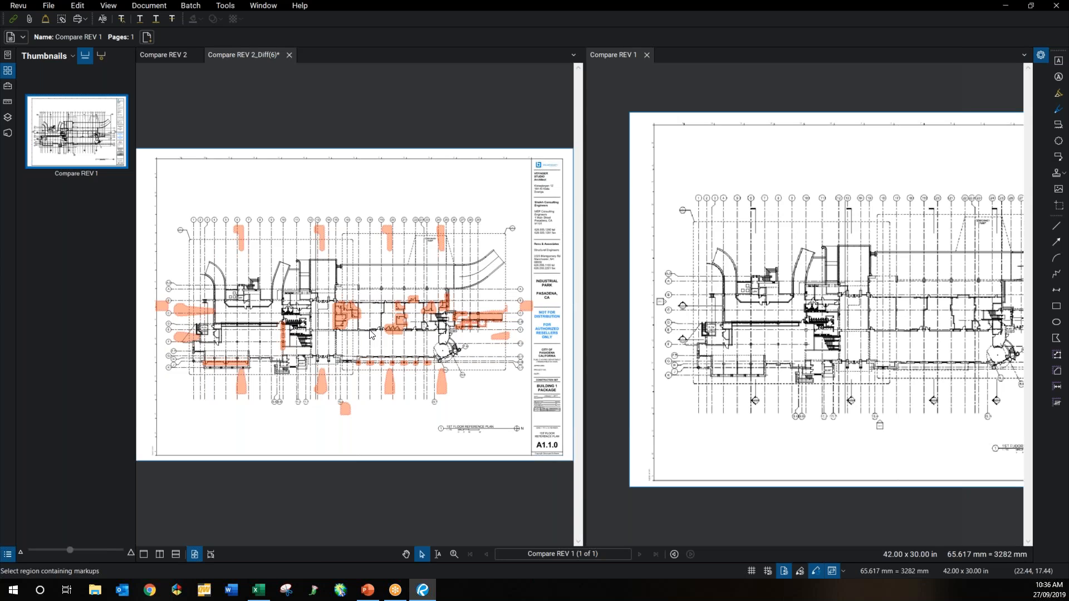
left_click(372, 327)
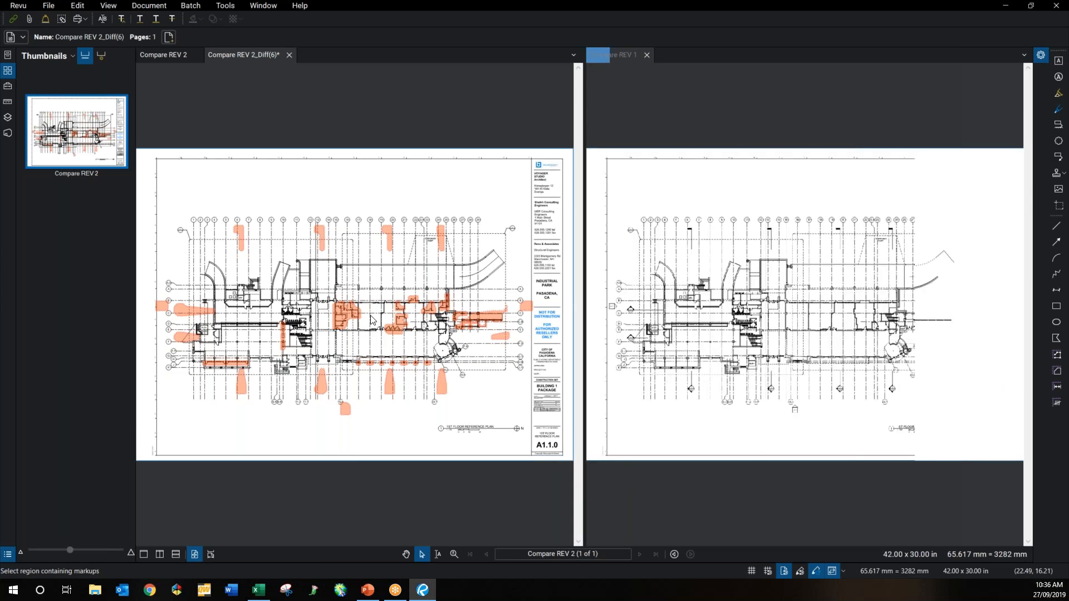
scroll(372, 321, "up", 1)
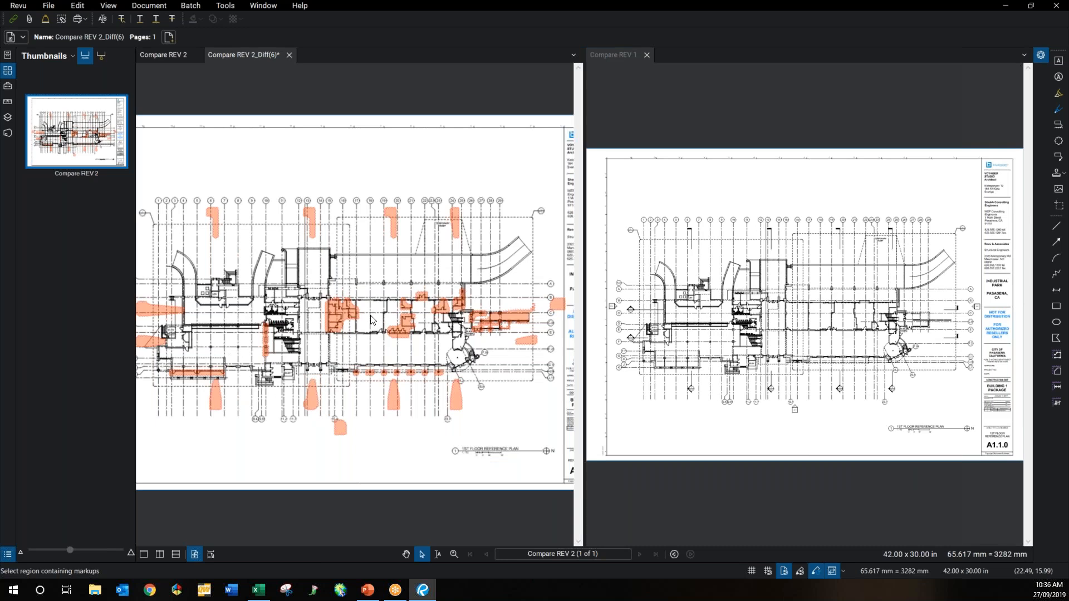
scroll(372, 320, "up", 1)
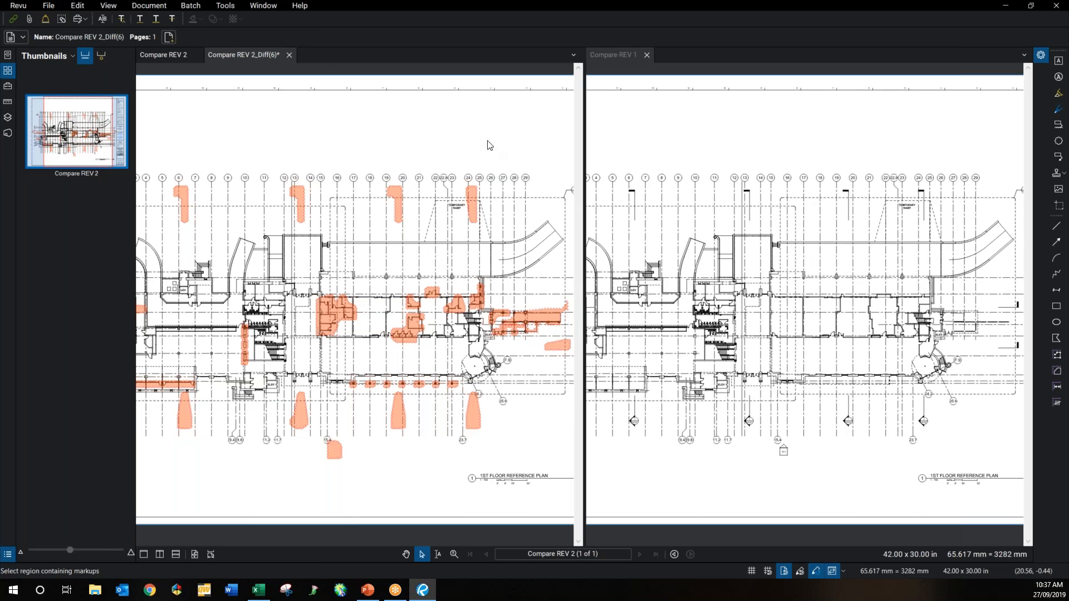
Step: Discard the Diff document and overlay Compare REV 1 in green with Compare REV 2 in red
left_click(287, 55)
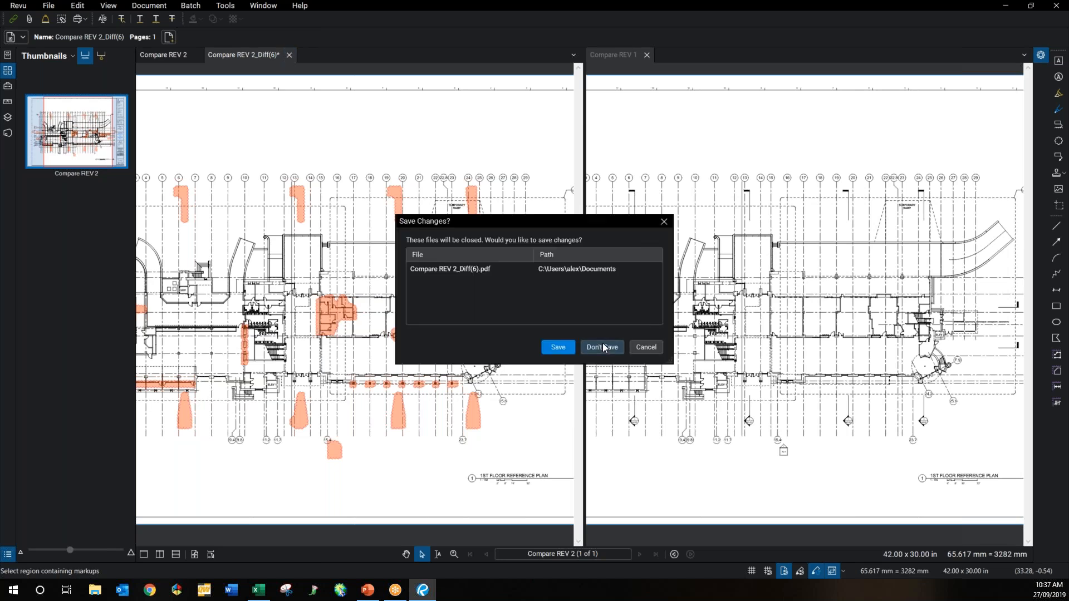
left_click(609, 345)
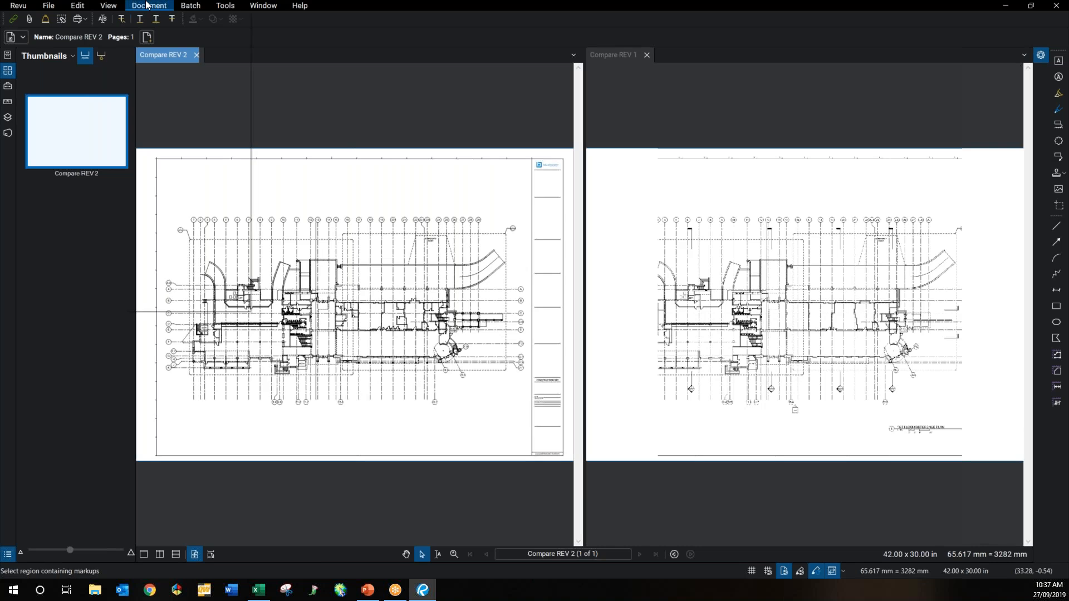
left_click(148, 5)
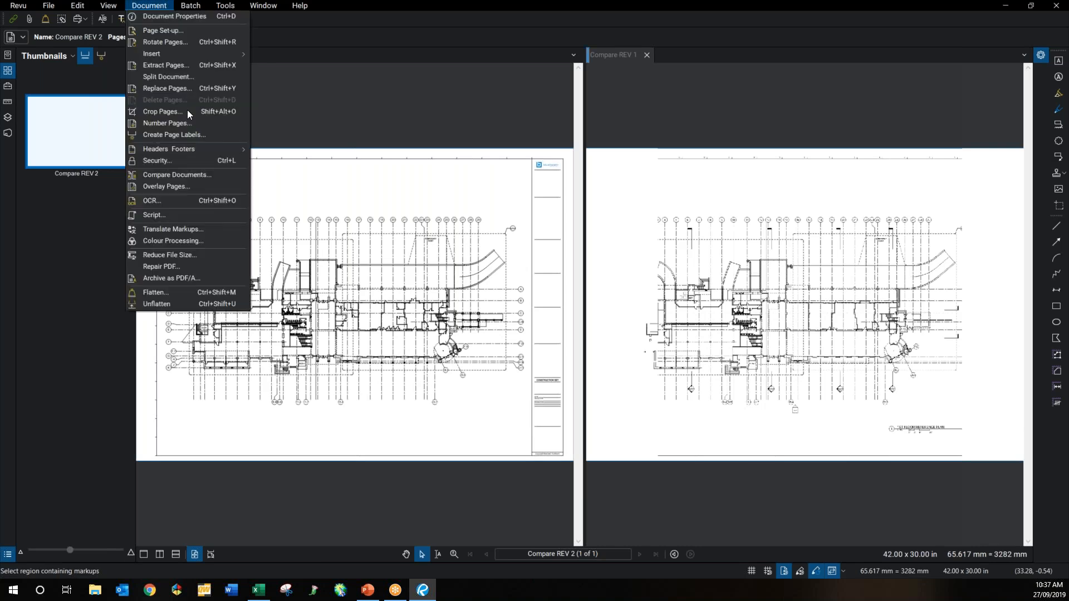
left_click(190, 188)
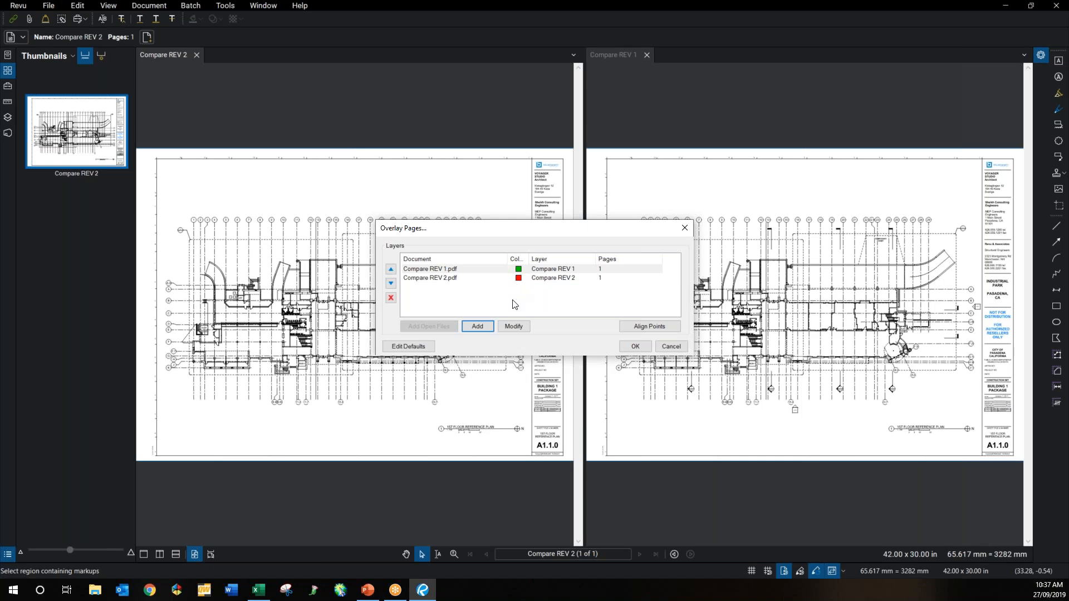
left_click(628, 351)
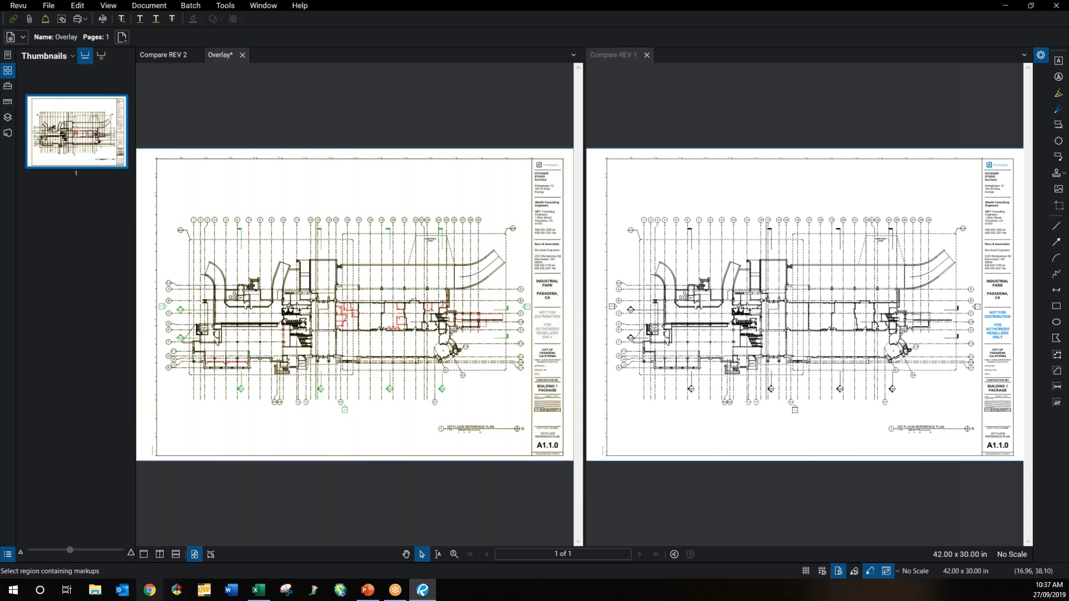
left_click(147, 554)
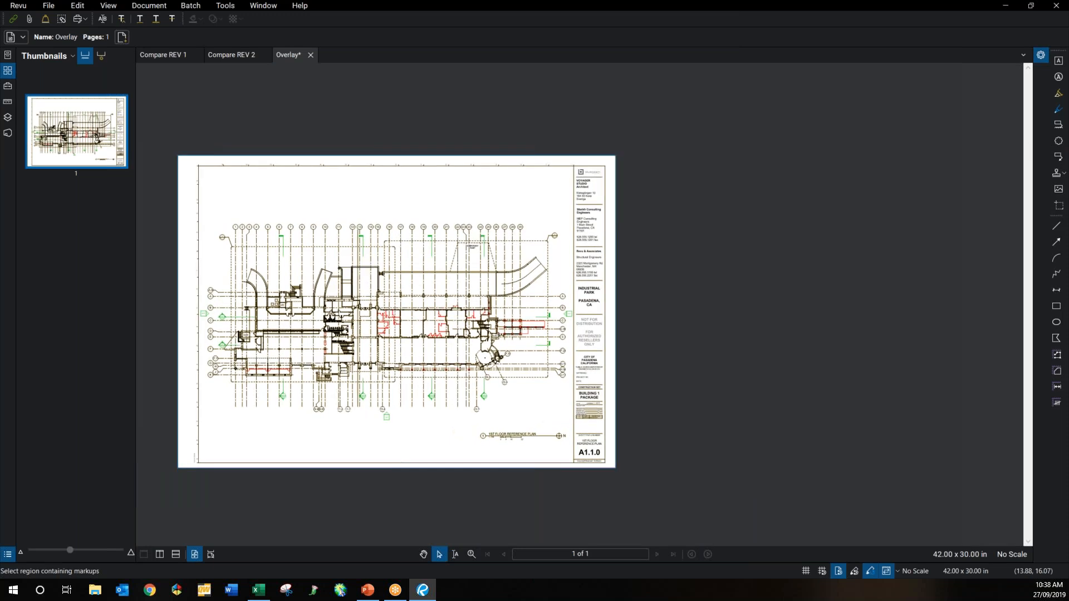
Step: Zoom into the Overlay drawing of sheet A1.1.0 in single view
scroll(397, 340, "up", 1)
scroll(396, 341, "up", 1)
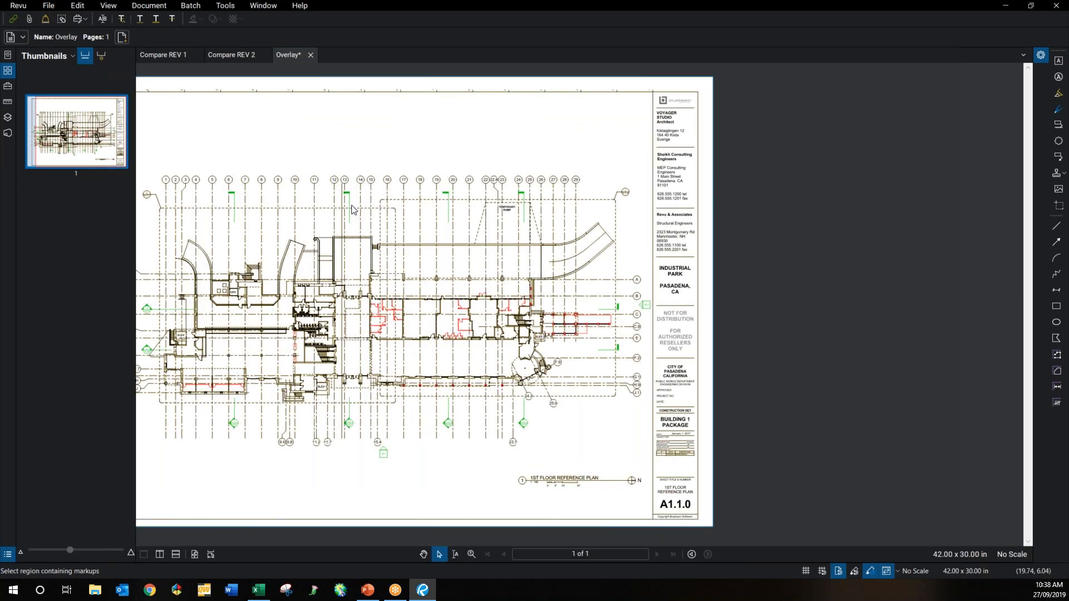
scroll(355, 286, "up", 1)
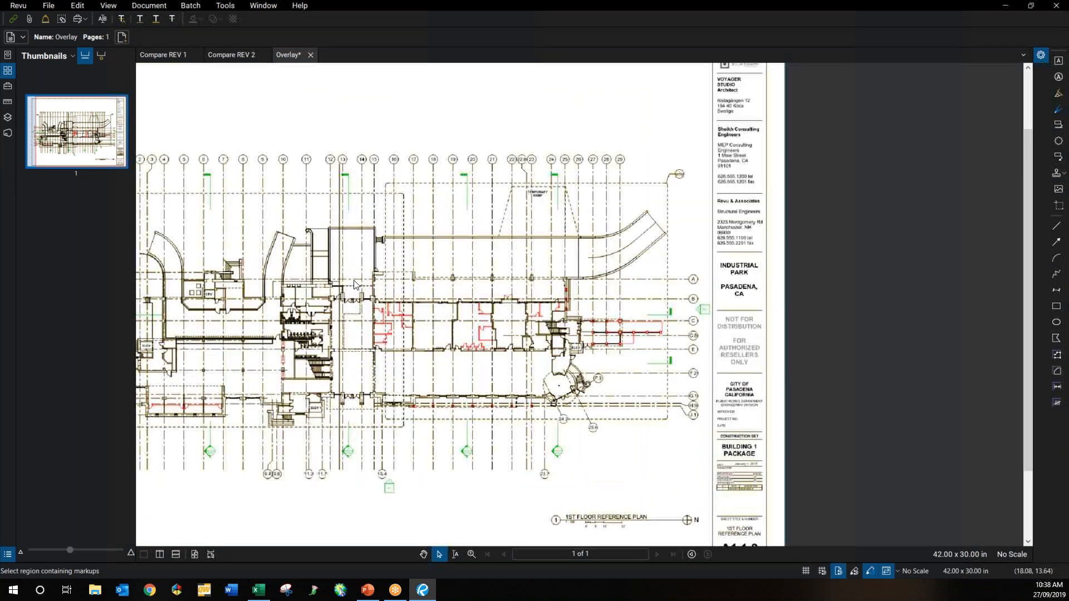
scroll(354, 284, "up", 1)
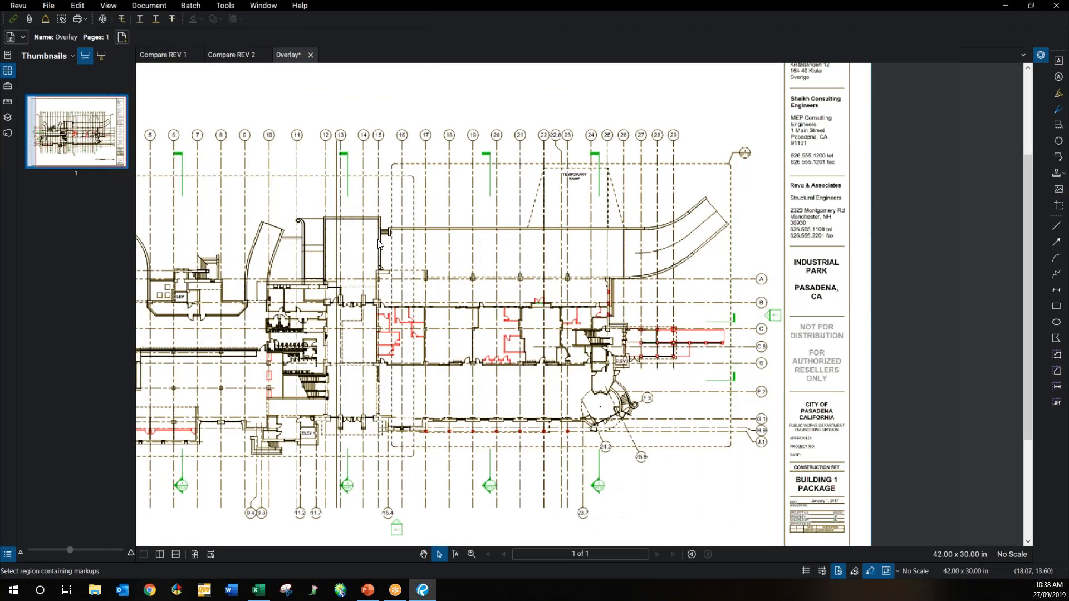
scroll(351, 278, "up", 1)
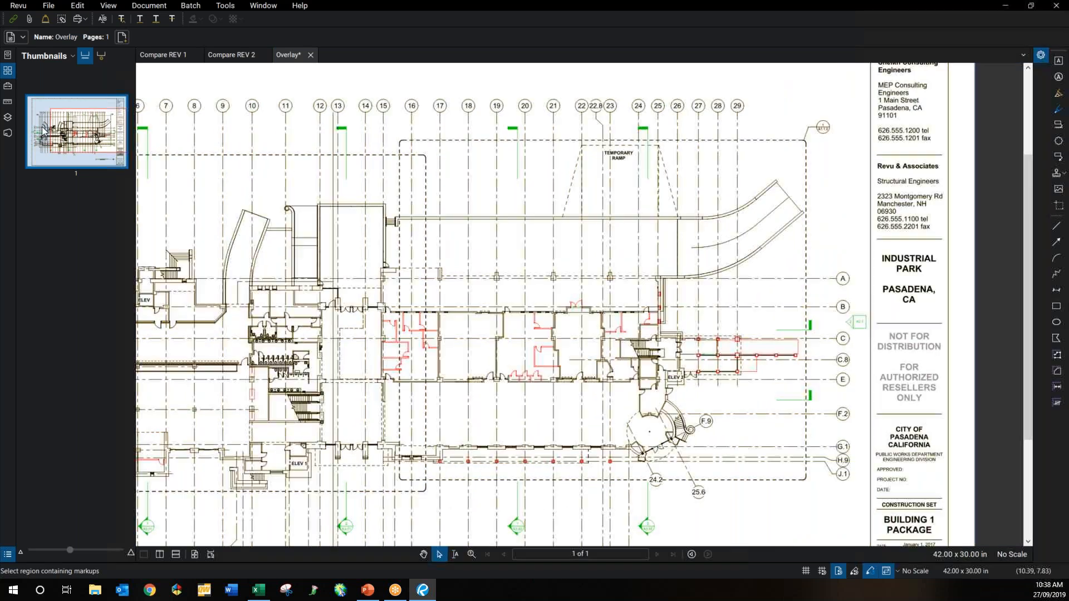
Step: View the Compare REV 2 and REV 1 layers individually, restore both, then close the Overlay
left_click(8, 117)
left_click(32, 95)
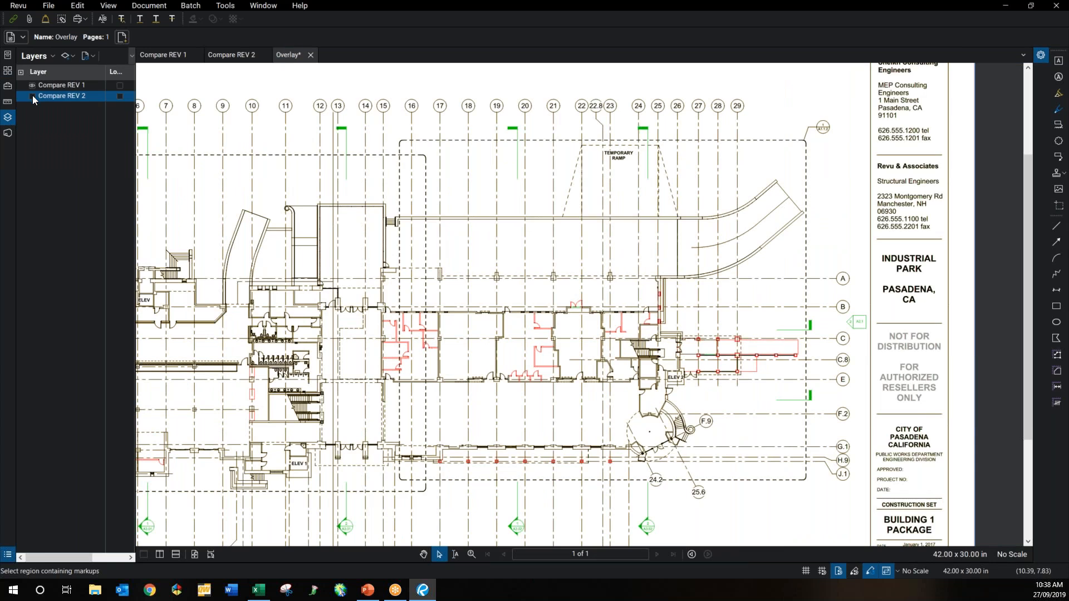
left_click(32, 96)
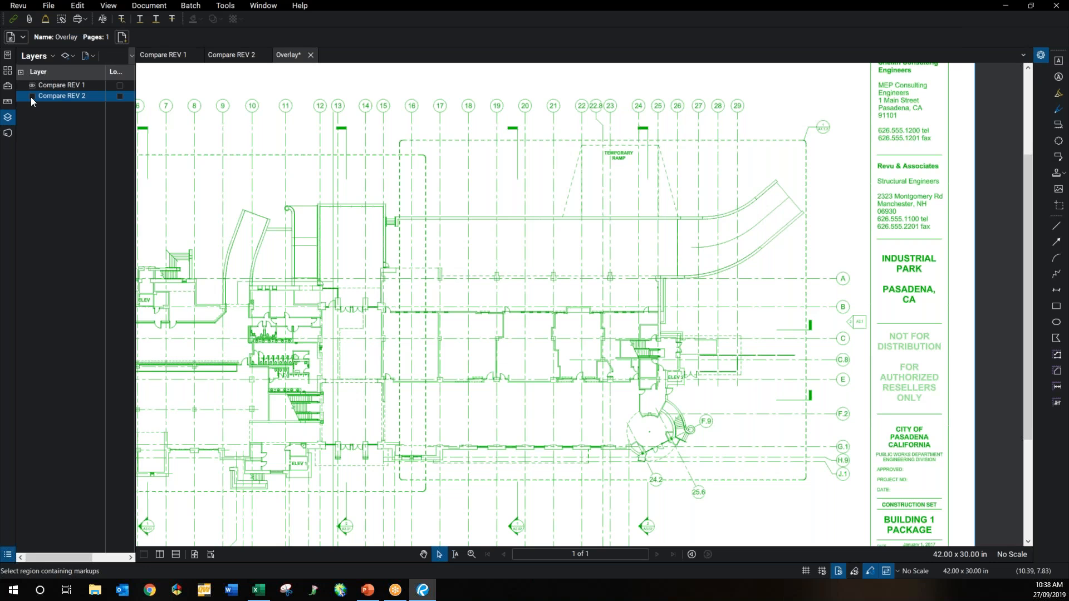
left_click(47, 86)
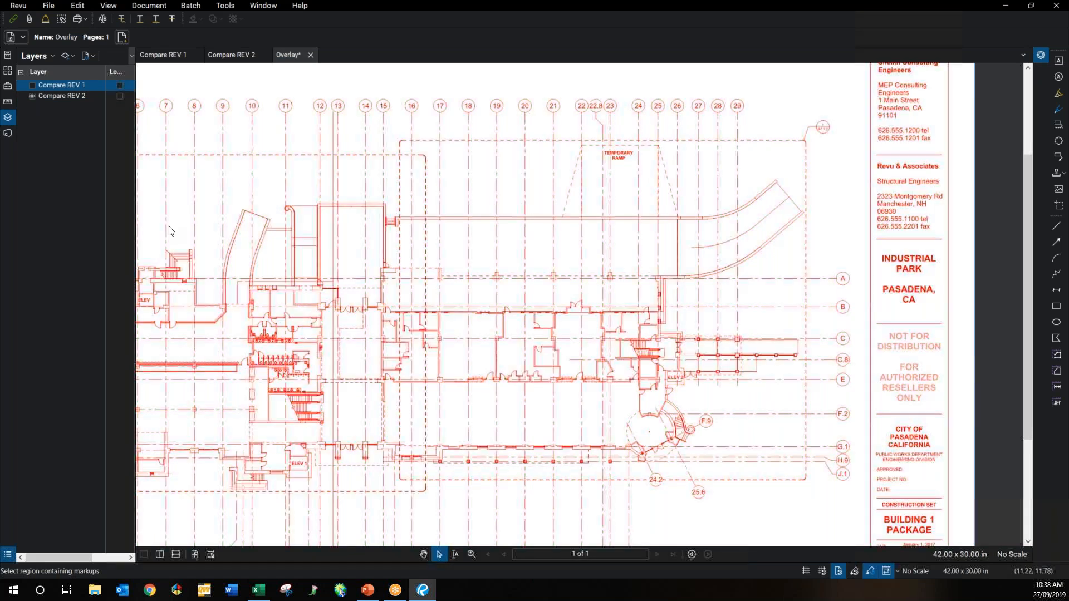
left_click(32, 86)
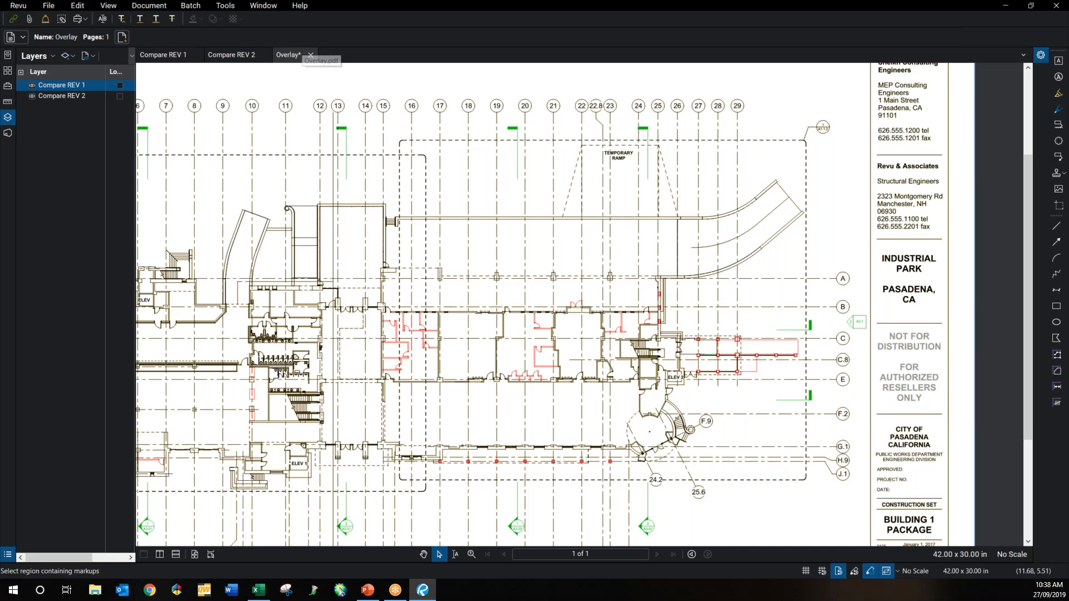
left_click(312, 56)
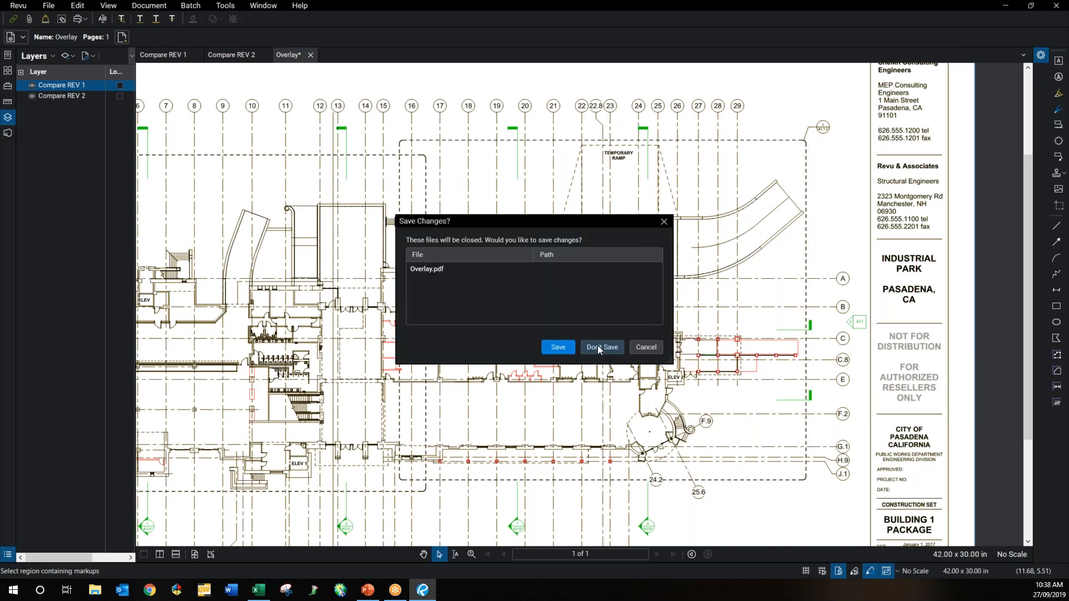
Step: Discard the Overlay and sign in to Bluebeam Studio with your Bluebeam ID and password
left_click(598, 345)
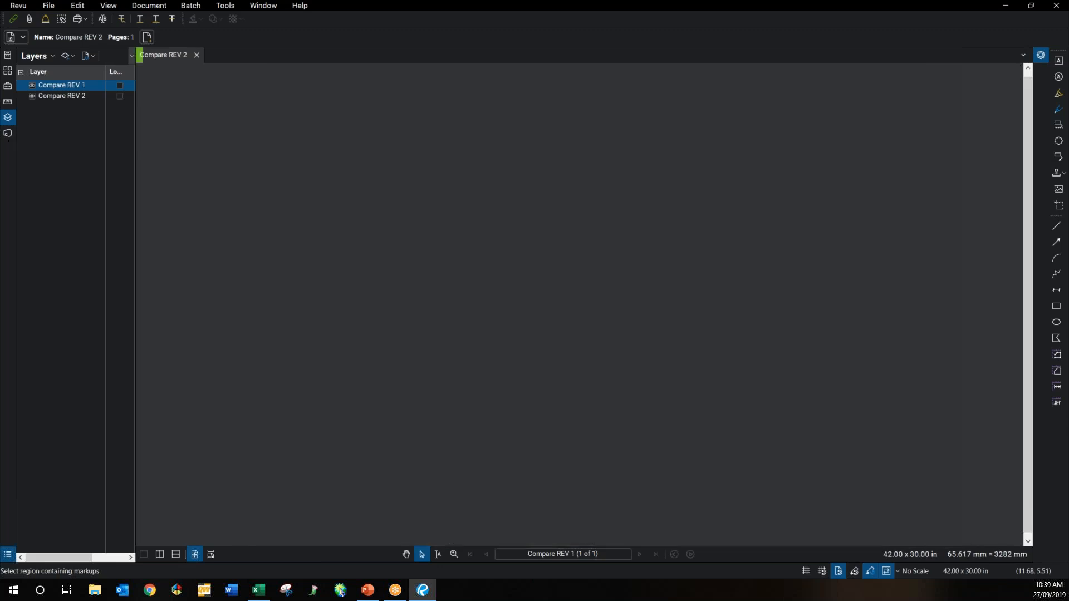
left_click(8, 133)
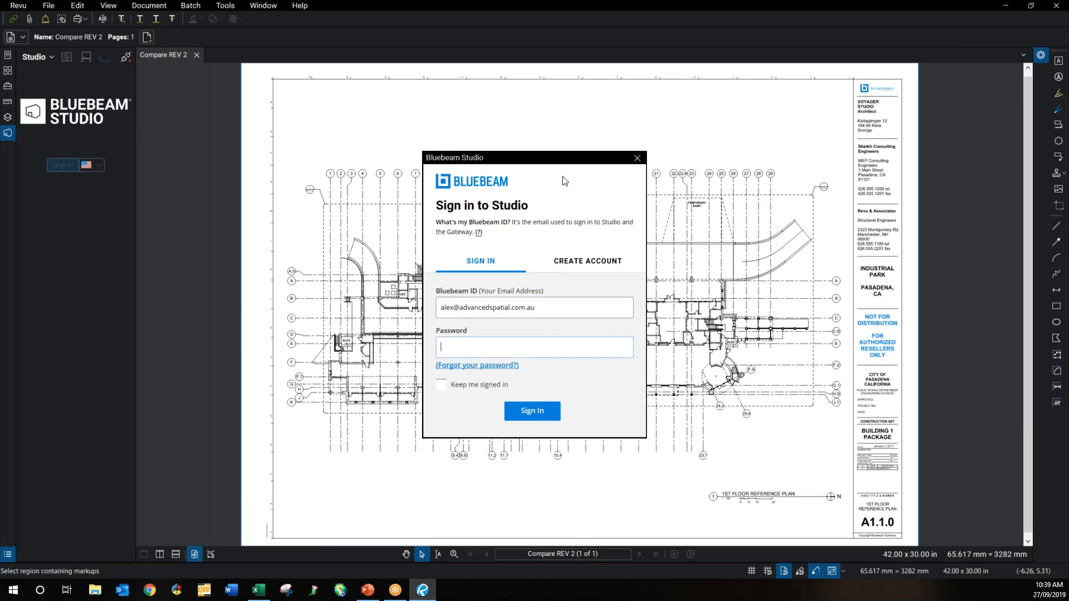
type("•••••••••••")
key("Return")
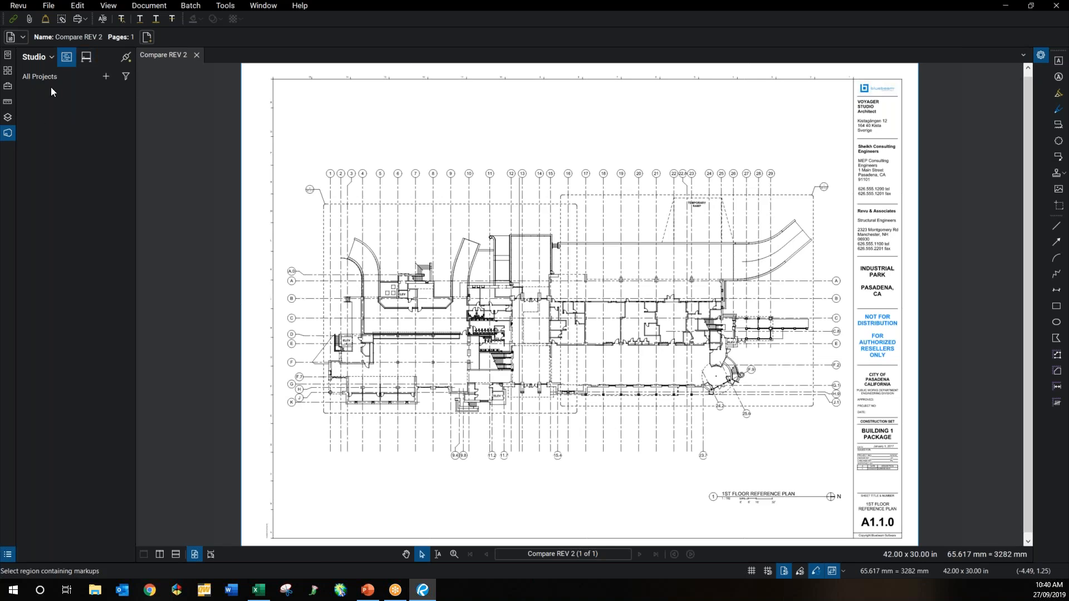
Step: Create Studio Session 'GSWR' with Combined File.pdf, allowing attendees to add documents
left_click(104, 80)
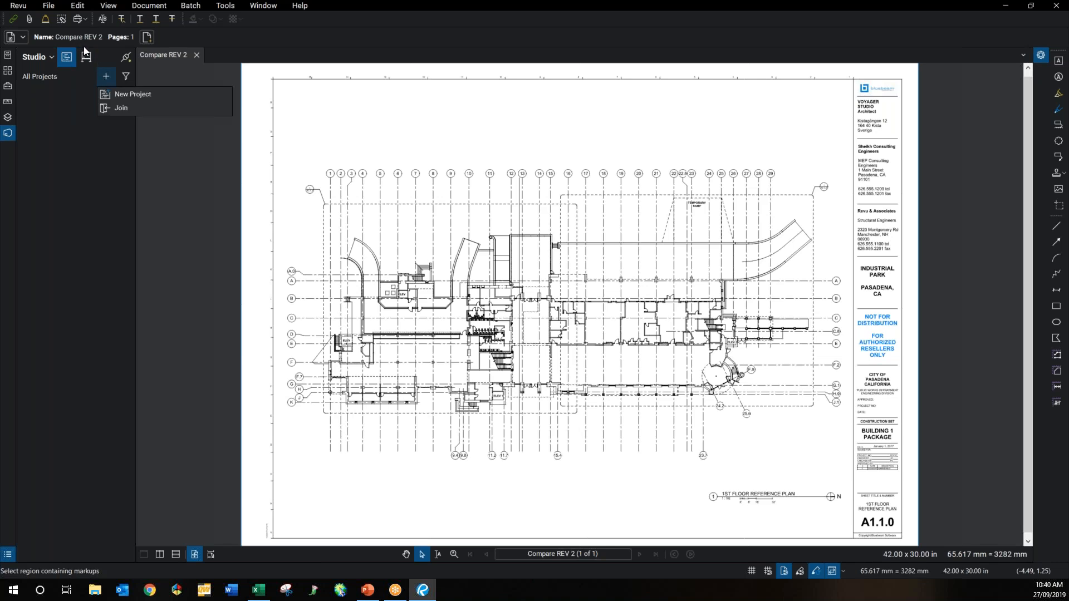
left_click(87, 60)
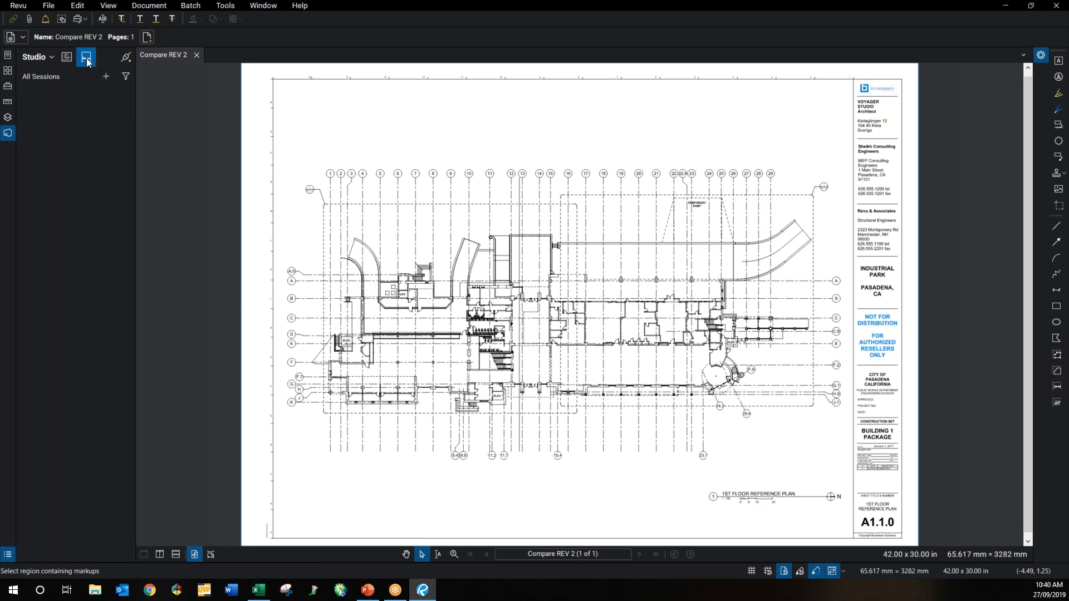
left_click(107, 77)
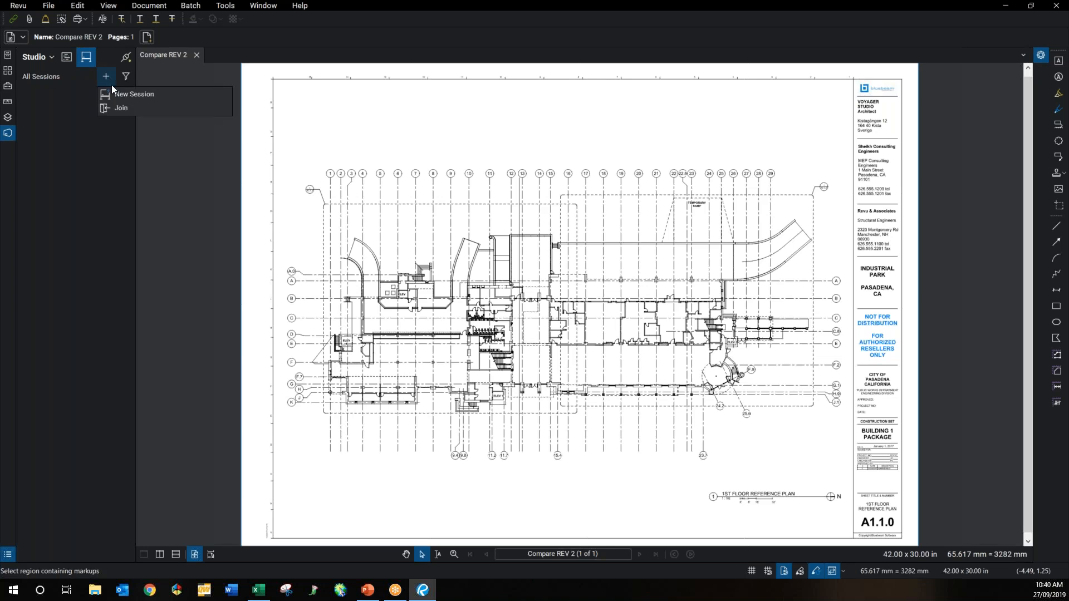
left_click(127, 110)
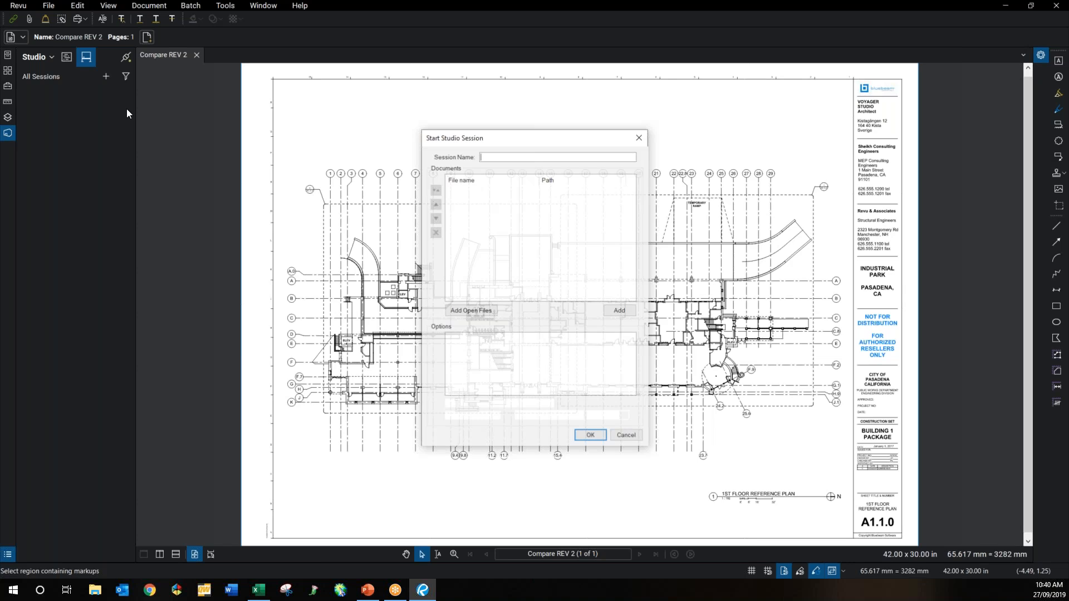
type("GSWR")
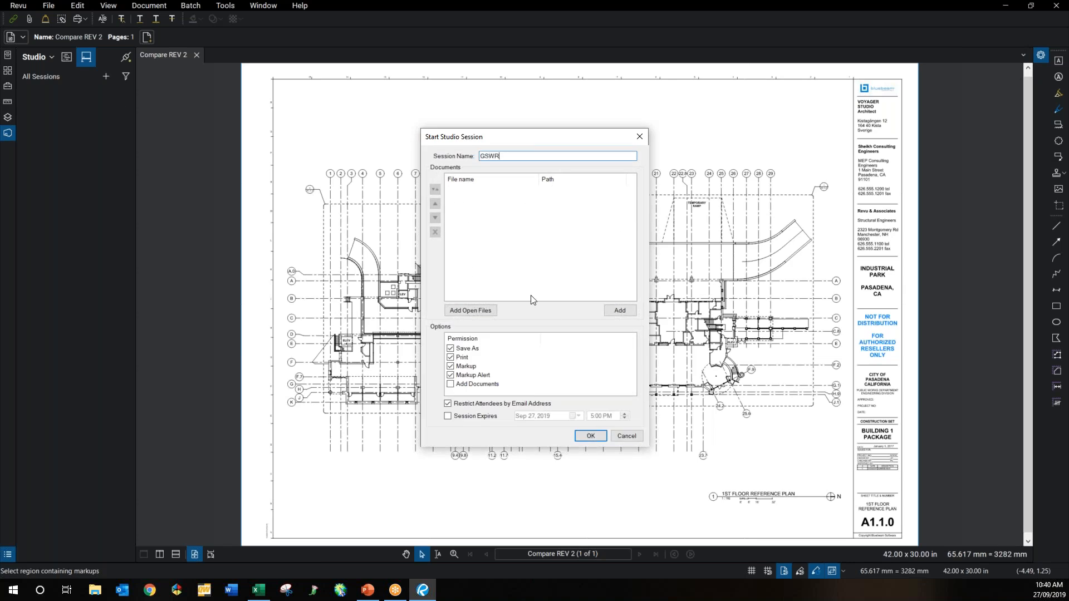
left_click(621, 311)
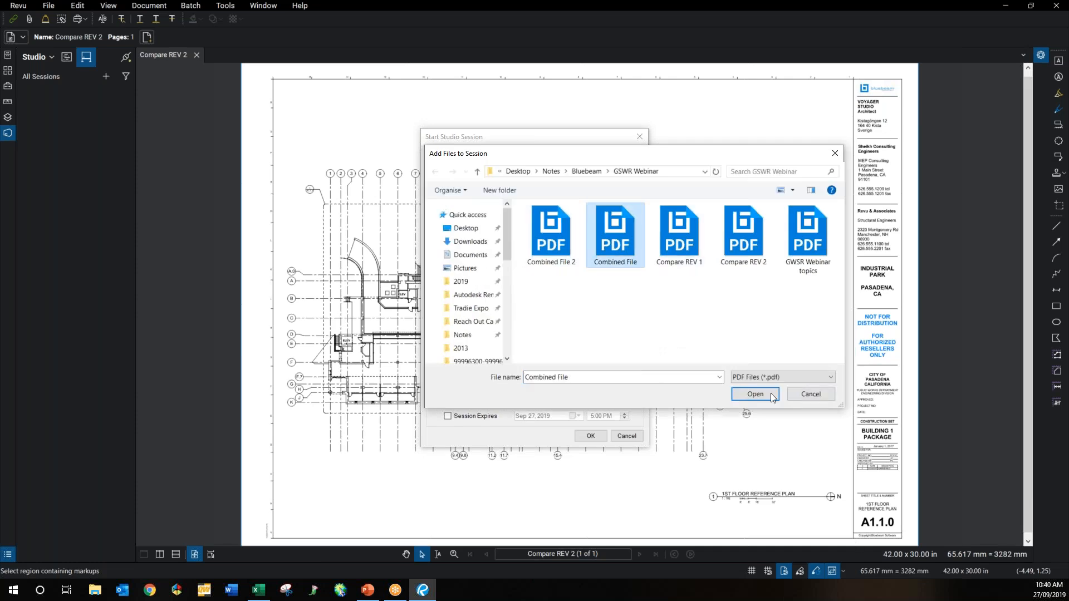
left_click(769, 393)
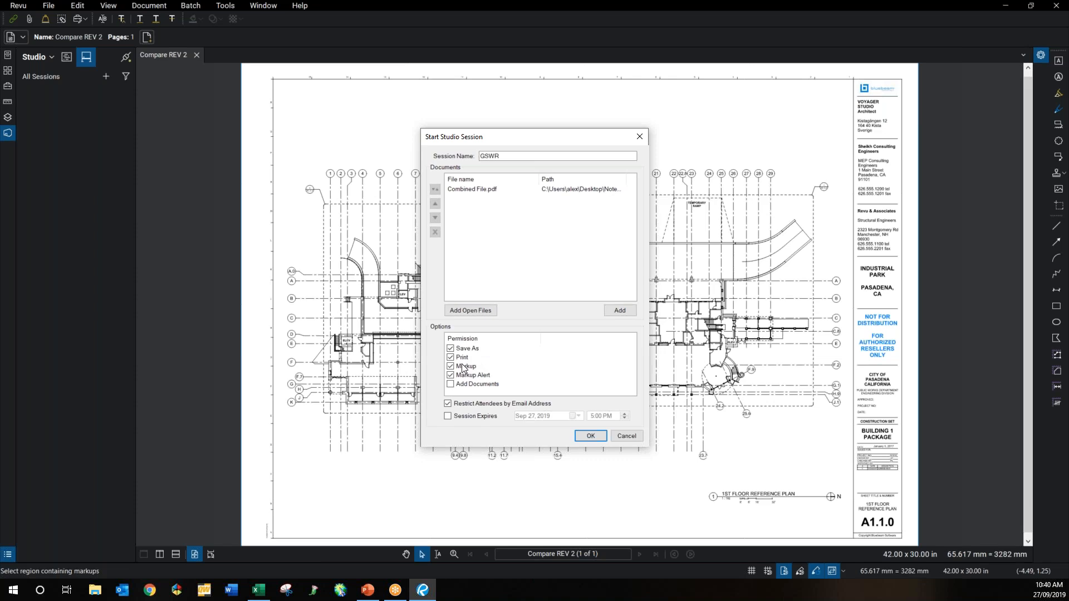
left_click(464, 385)
left_click(579, 436)
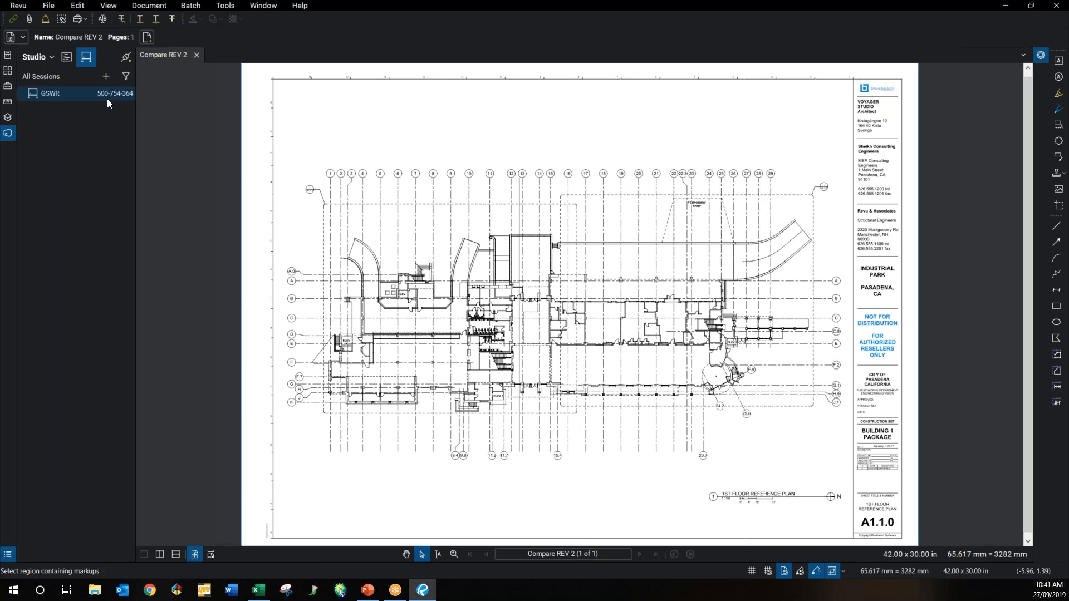
Step: Join GSWR, invite the first attendee by e-mail address, and allow their access
double_click(107, 98)
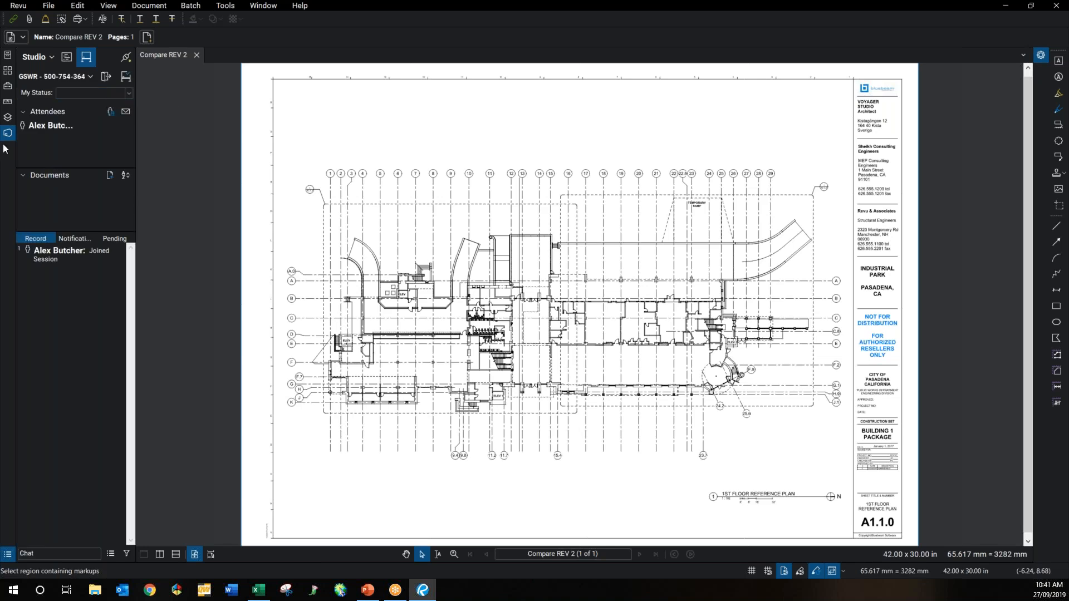
left_click(126, 113)
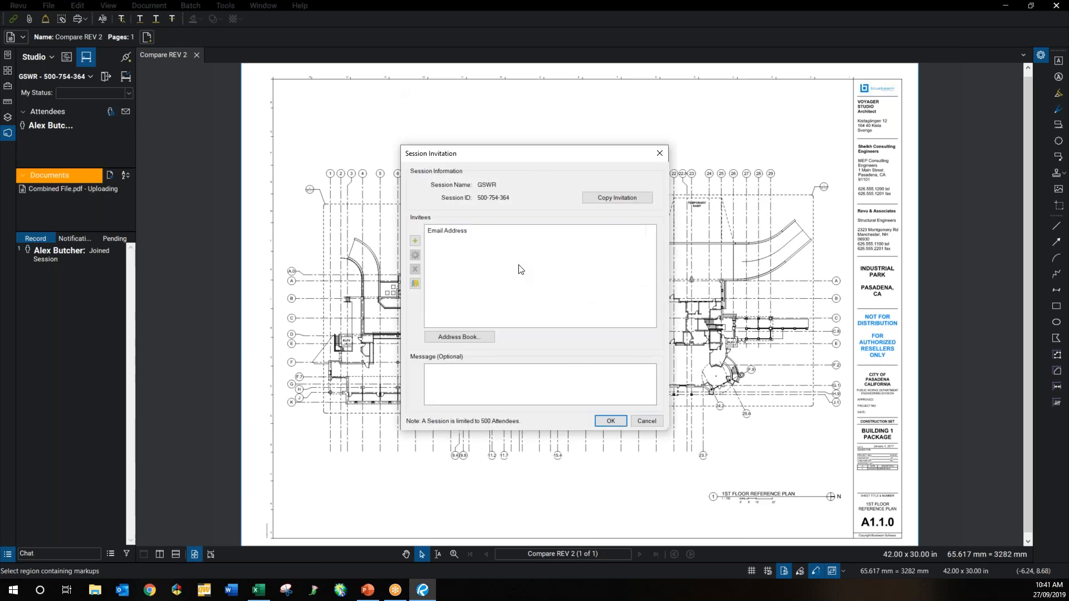
left_click(416, 240)
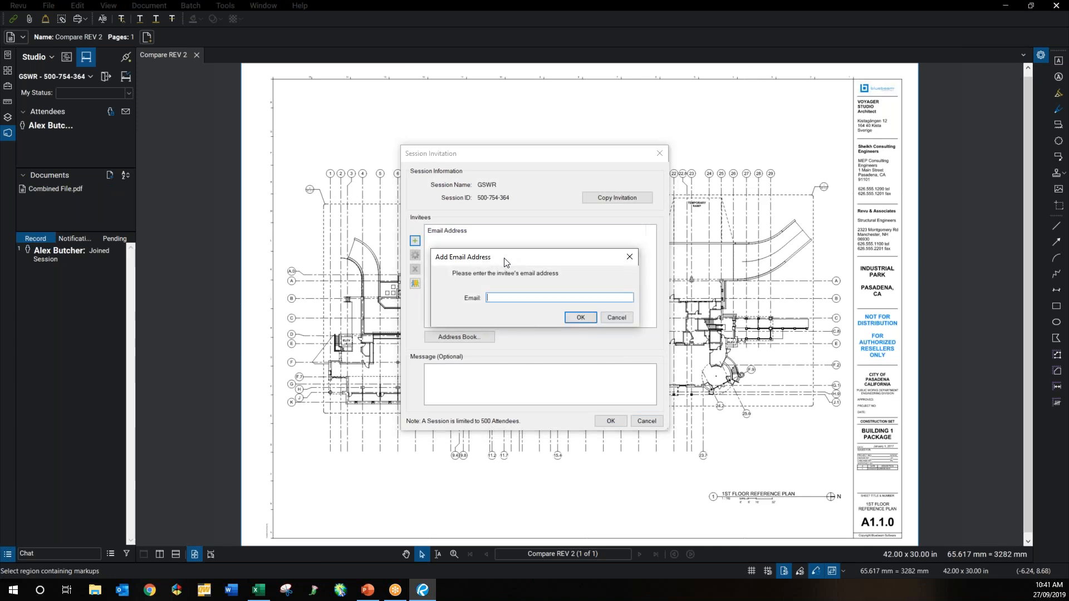
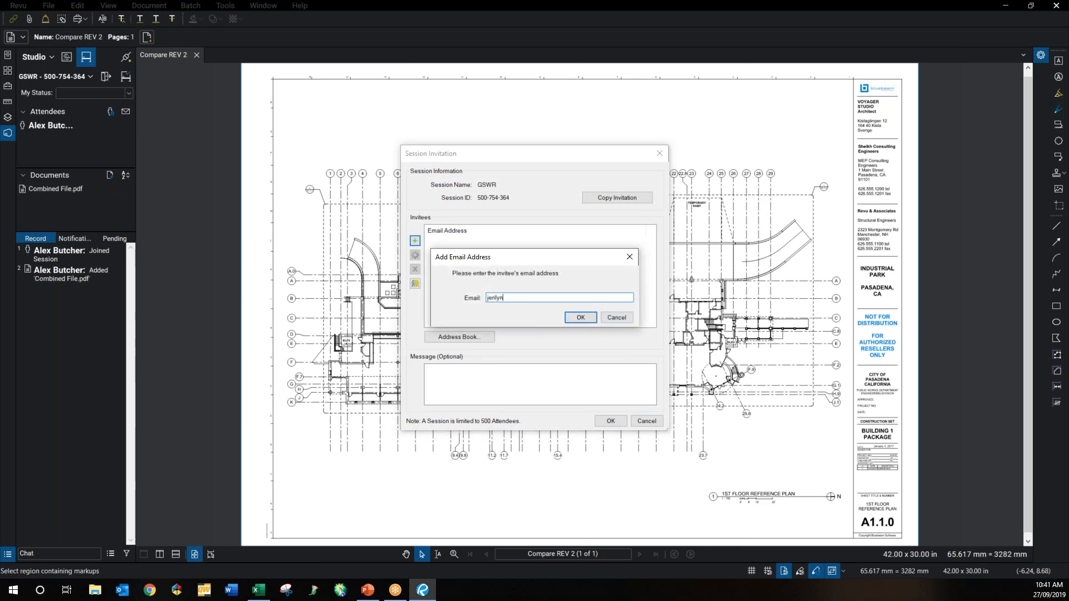
left_click(578, 321)
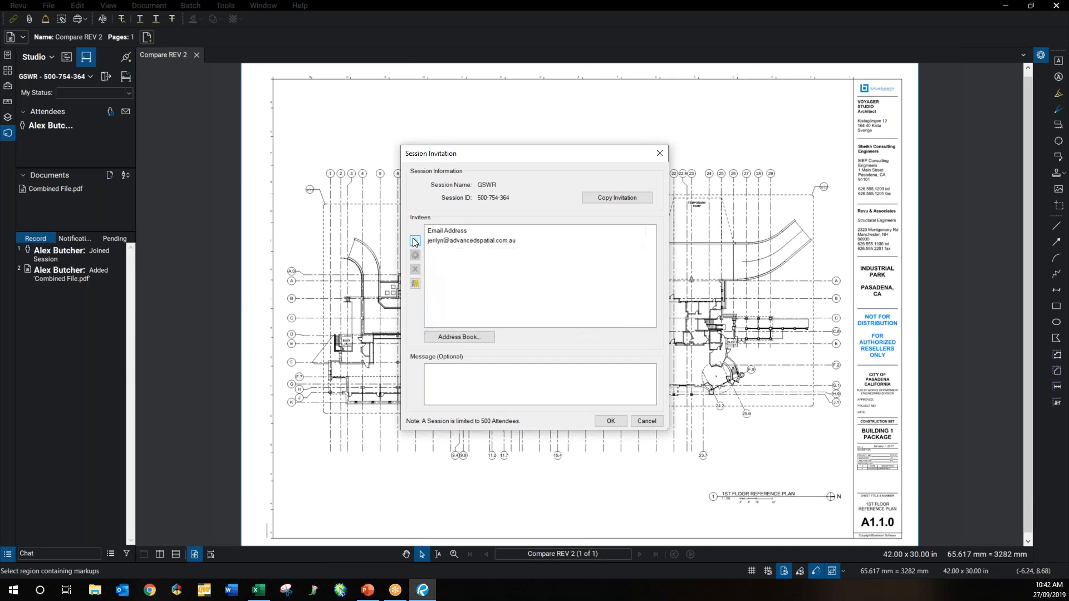
left_click(415, 241)
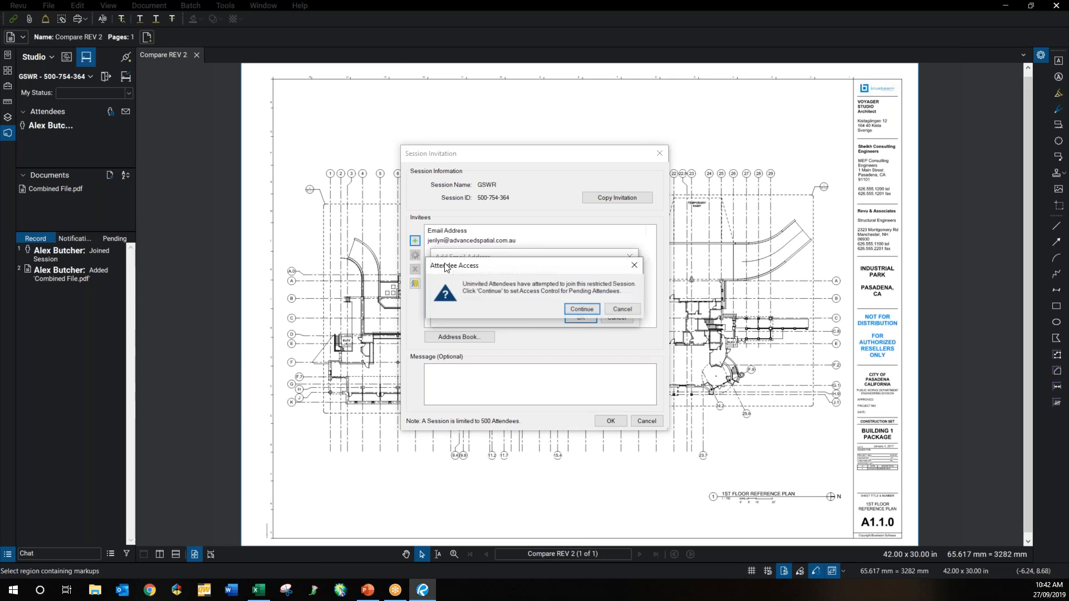
left_click(581, 310)
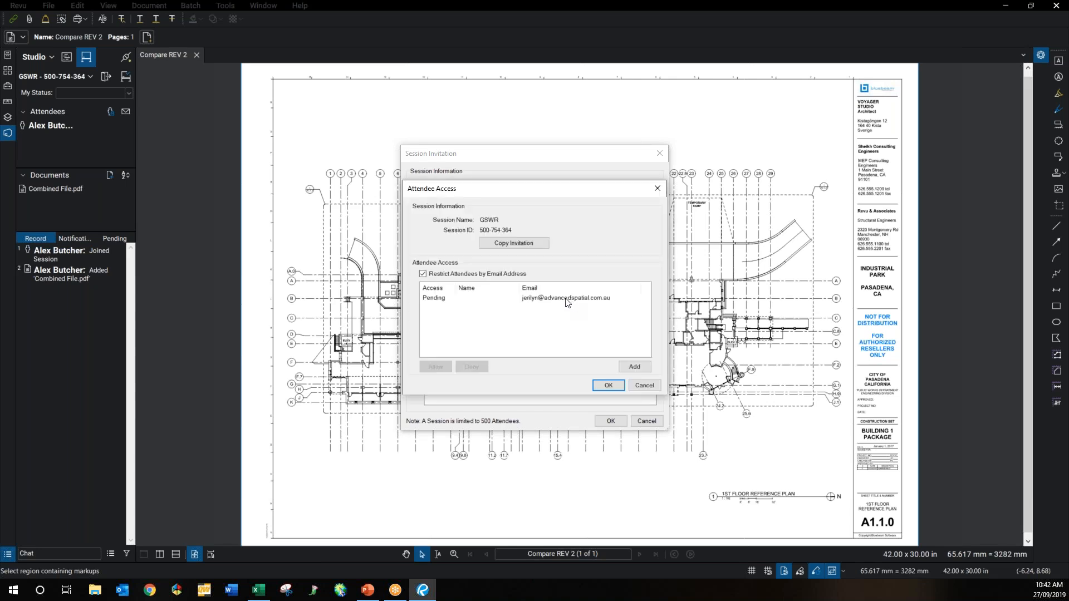
left_click(567, 298)
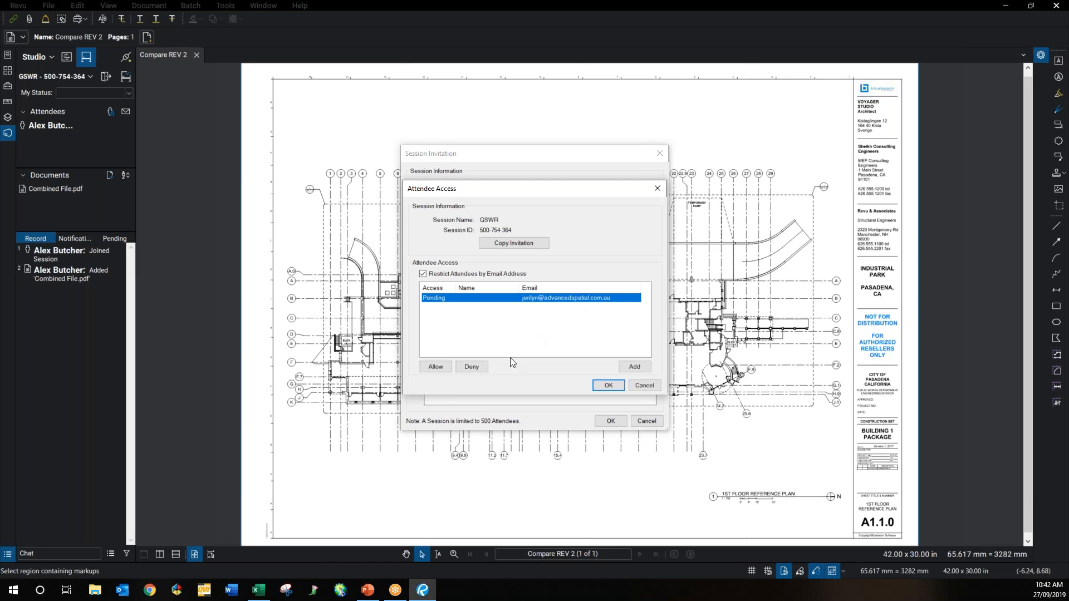
left_click(438, 365)
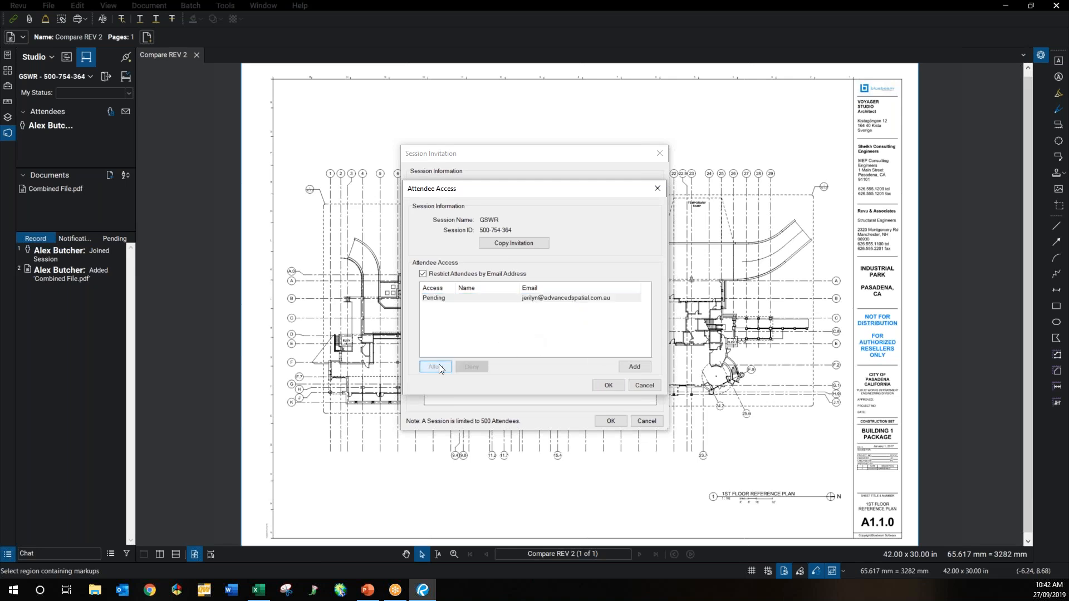
left_click(606, 385)
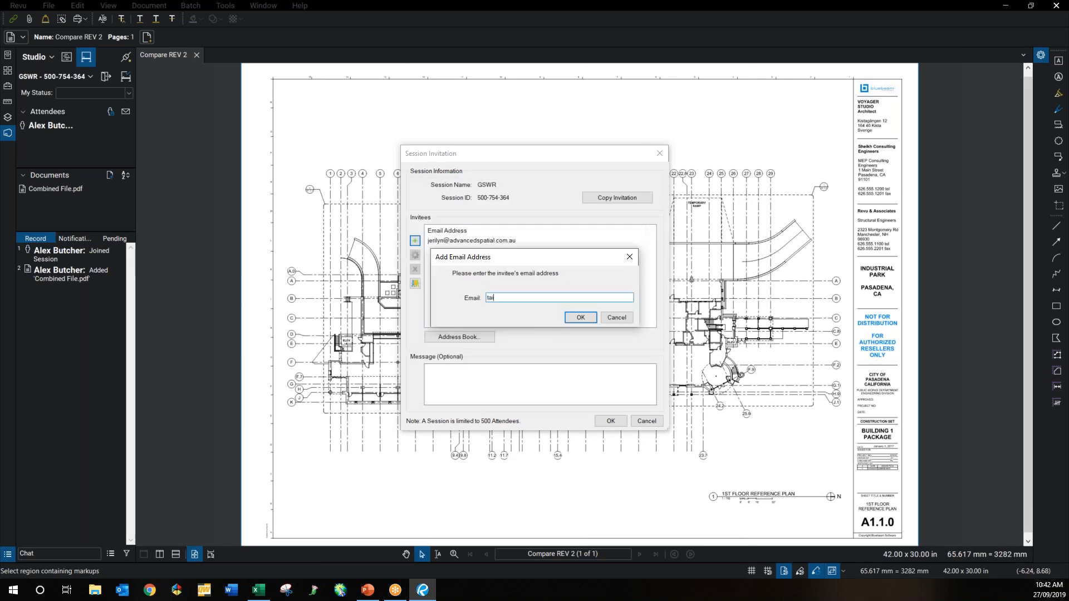
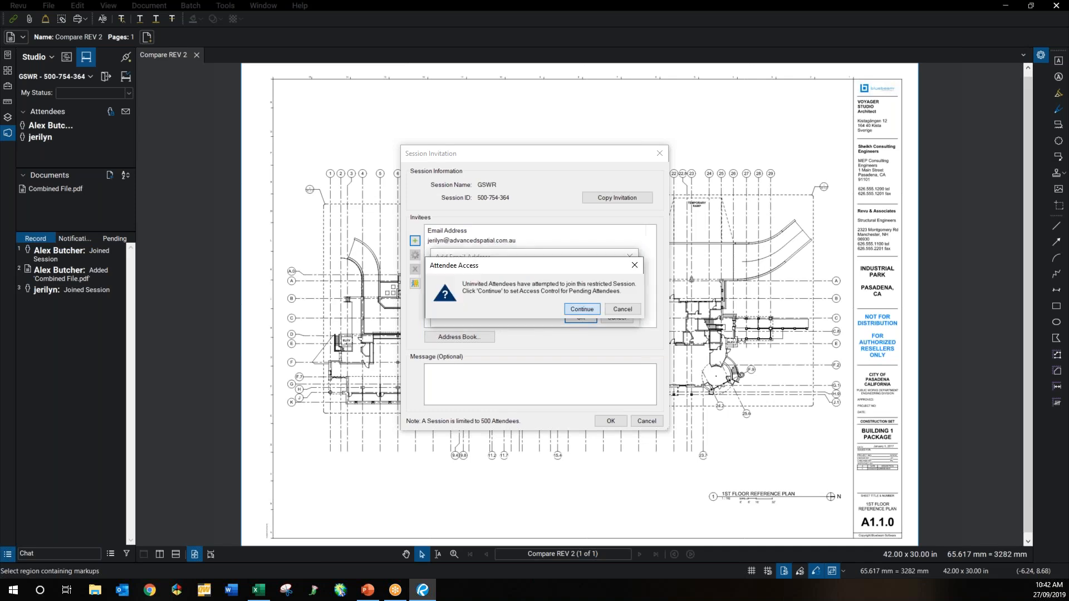
Step: Add the second attendee's e-mail with Allow access, then send both invitations
key("Return")
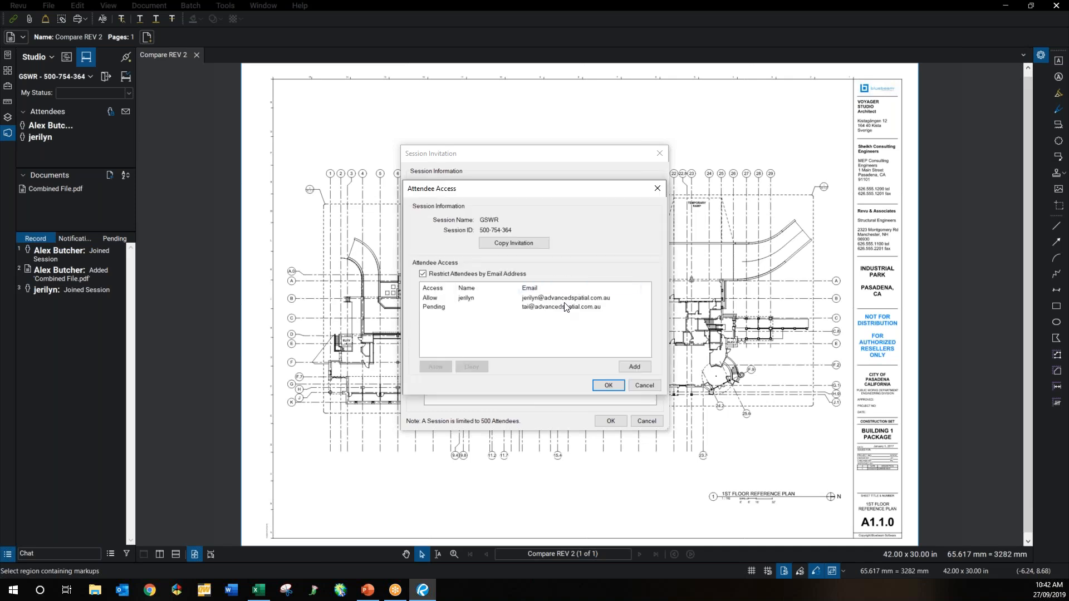
left_click(565, 306)
left_click(435, 366)
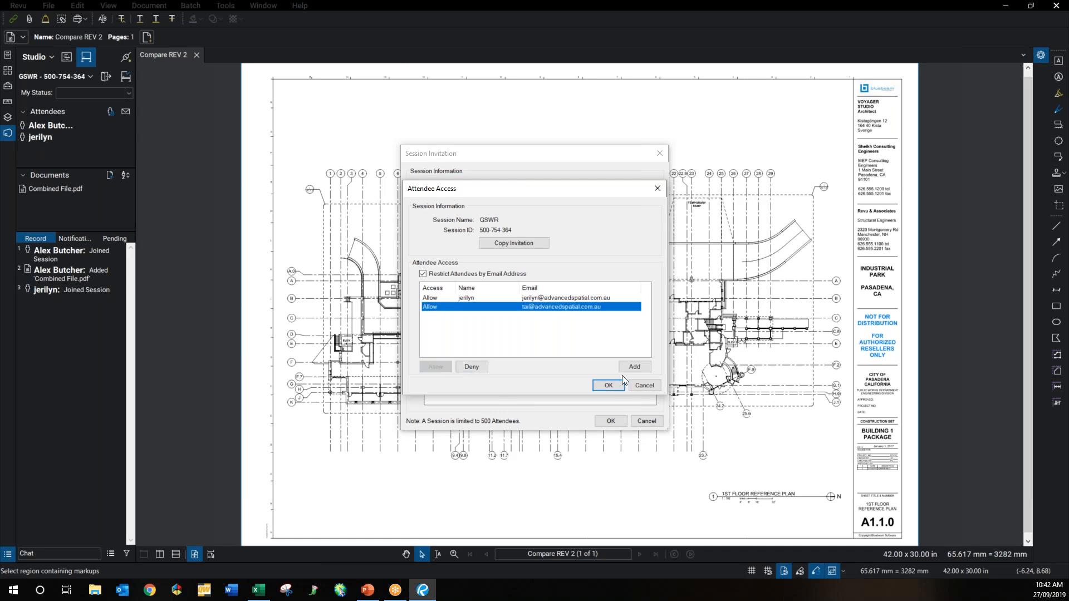
left_click(611, 386)
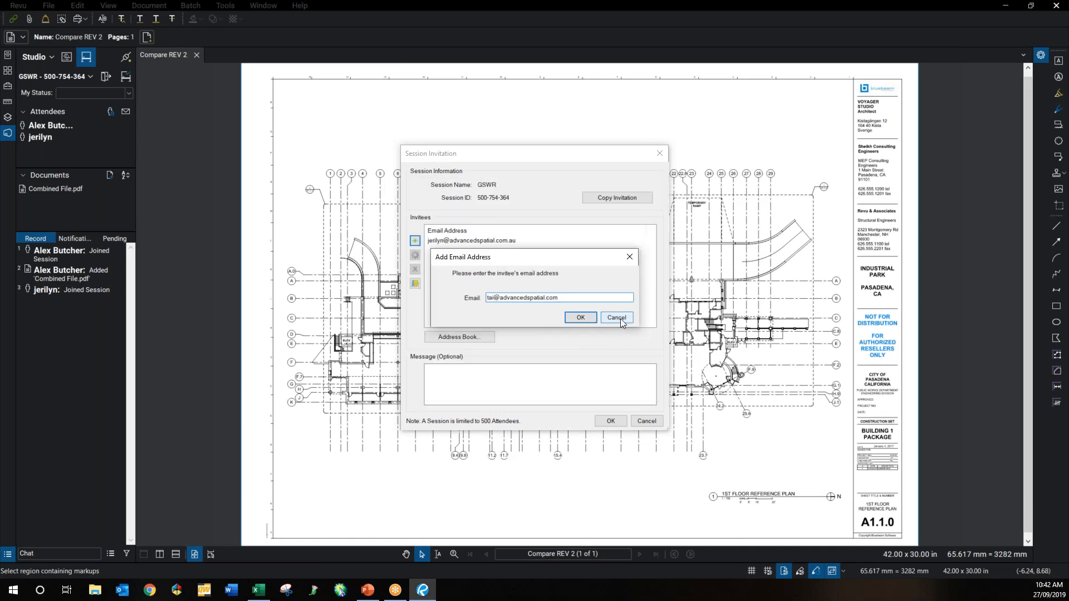
left_click(620, 317)
left_click(611, 422)
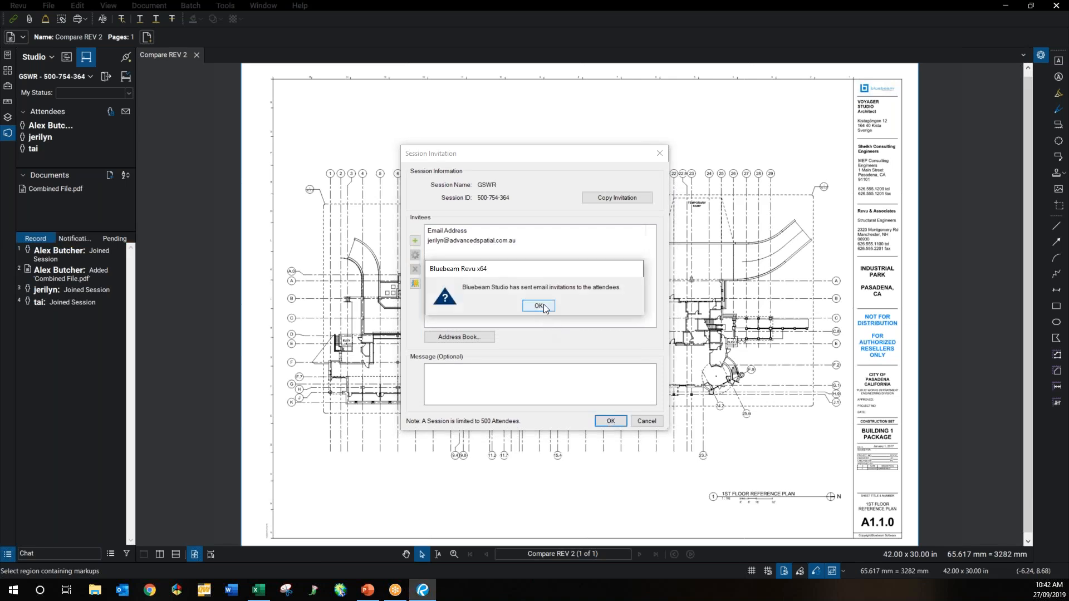
left_click(542, 306)
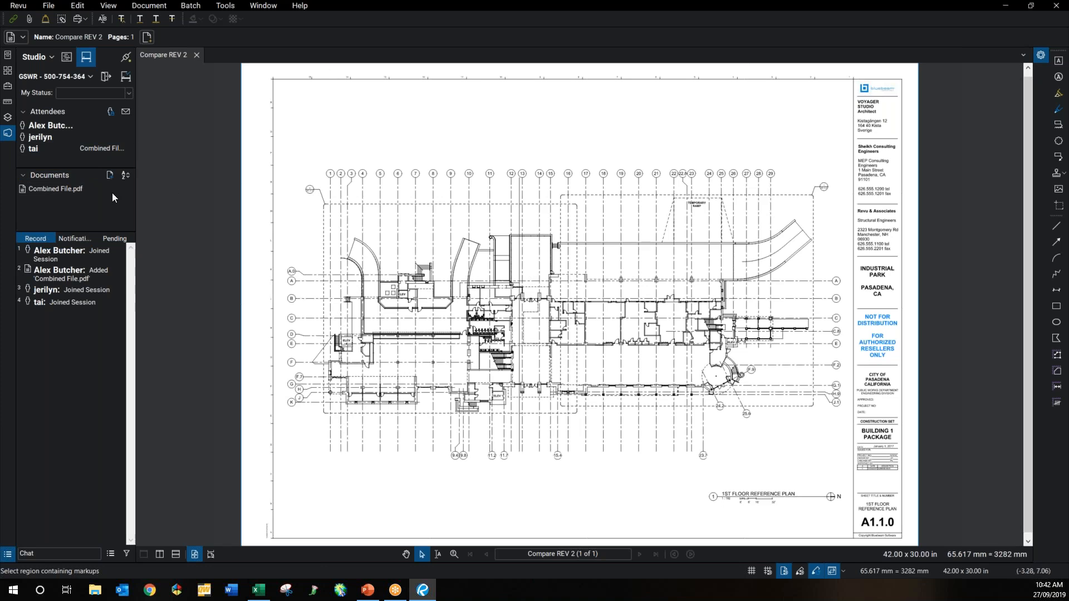
Step: Open Combined File.pdf from the GSWR session's Documents list
double_click(75, 193)
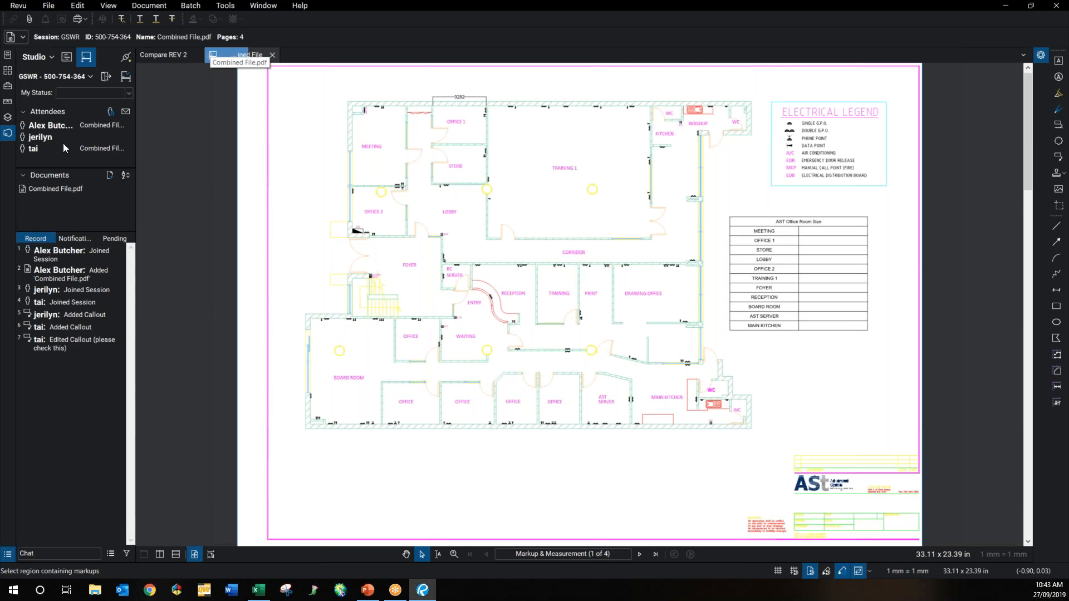
Step: Follow the last attendee's view, then send a chat asking them to review the meeting room
right_click(34, 149)
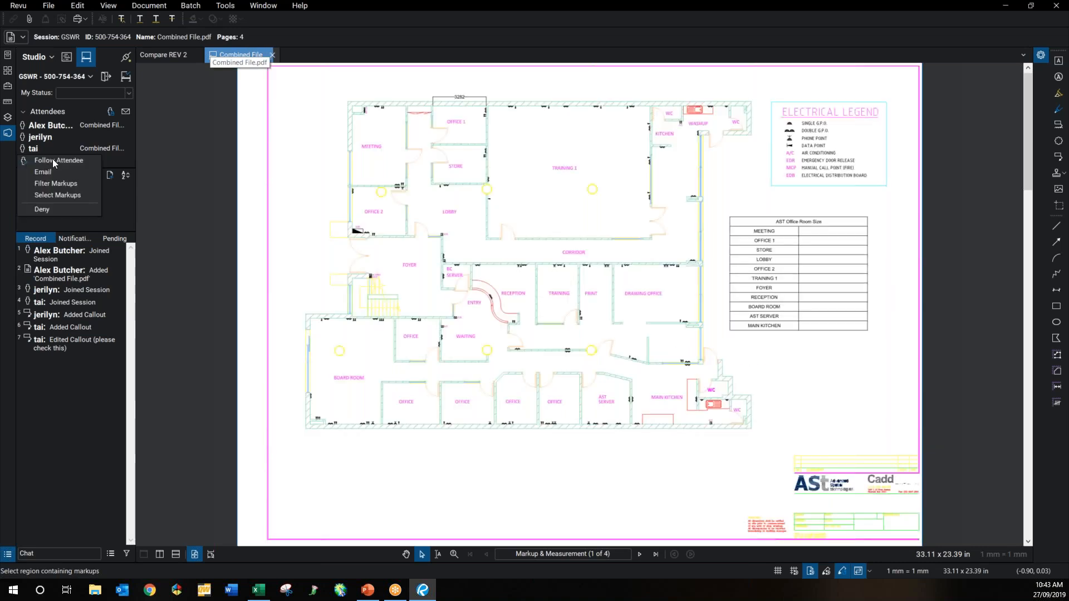
left_click(52, 159)
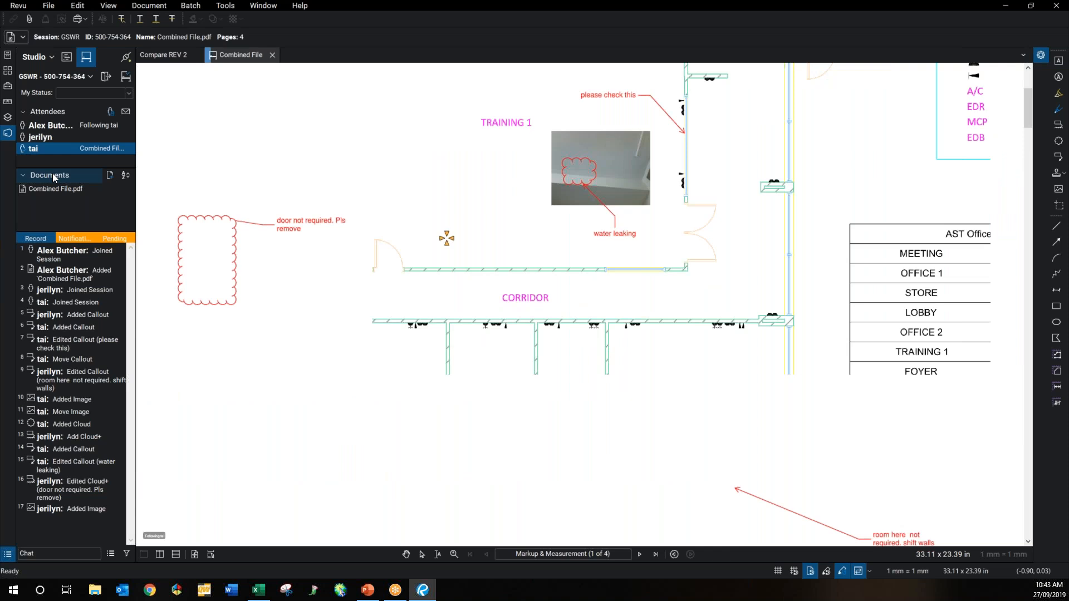
left_click(40, 553)
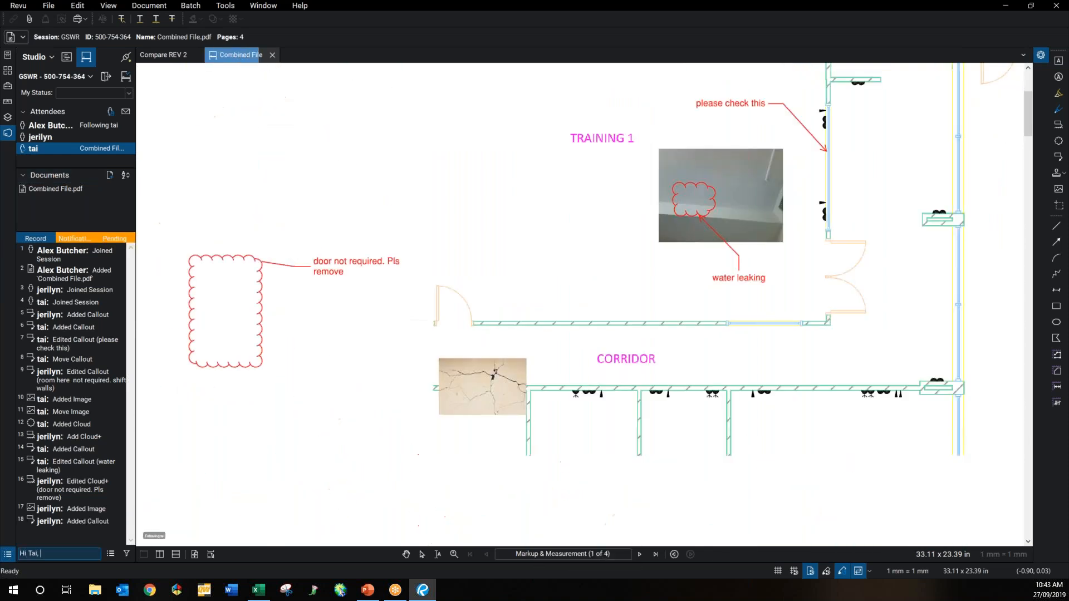
type("please review the meeting")
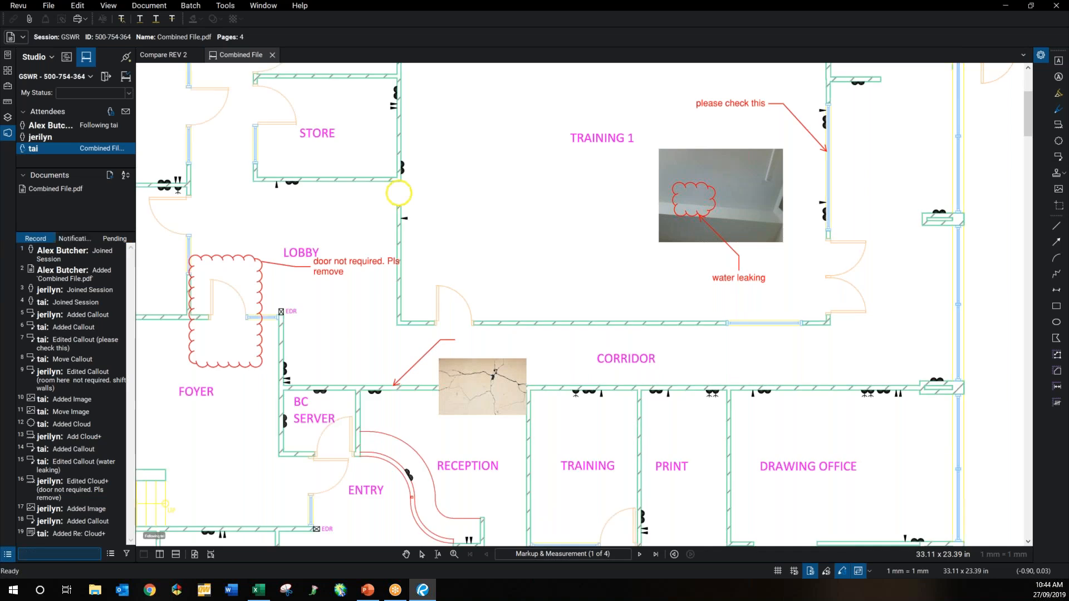
type(" room")
key("Return")
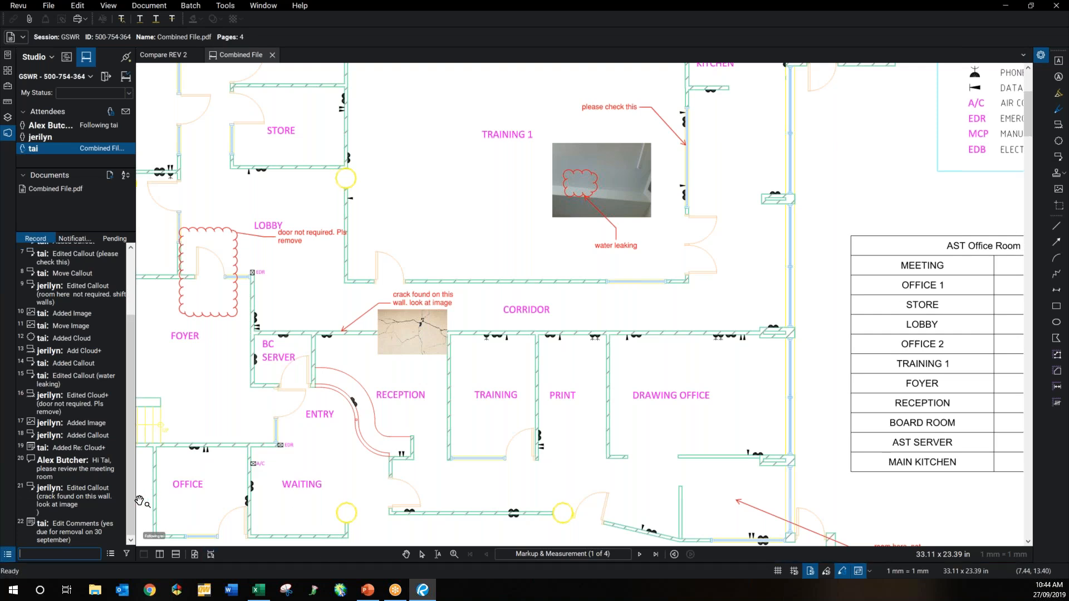
Step: Generate a Record Summary report titled GSWR, save it as GSWR Report, and open it
left_click(111, 554)
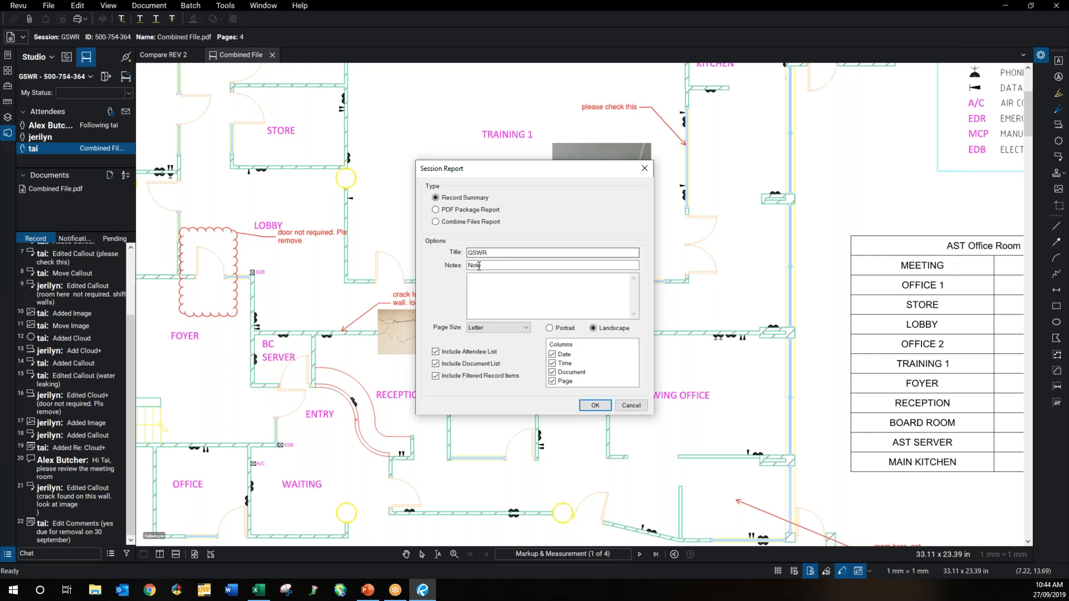
left_click(592, 407)
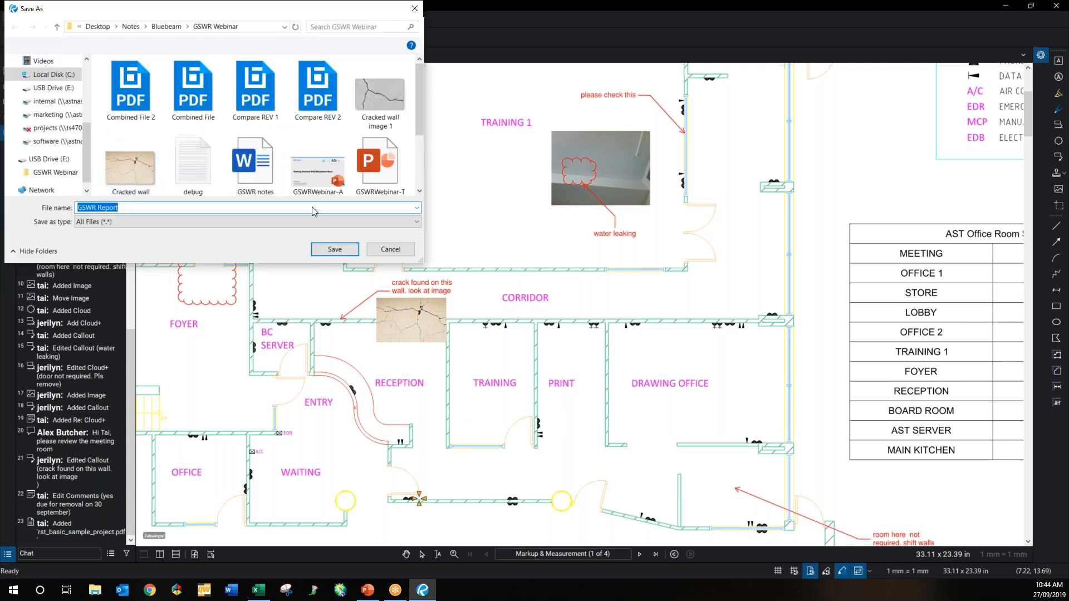
left_click(333, 249)
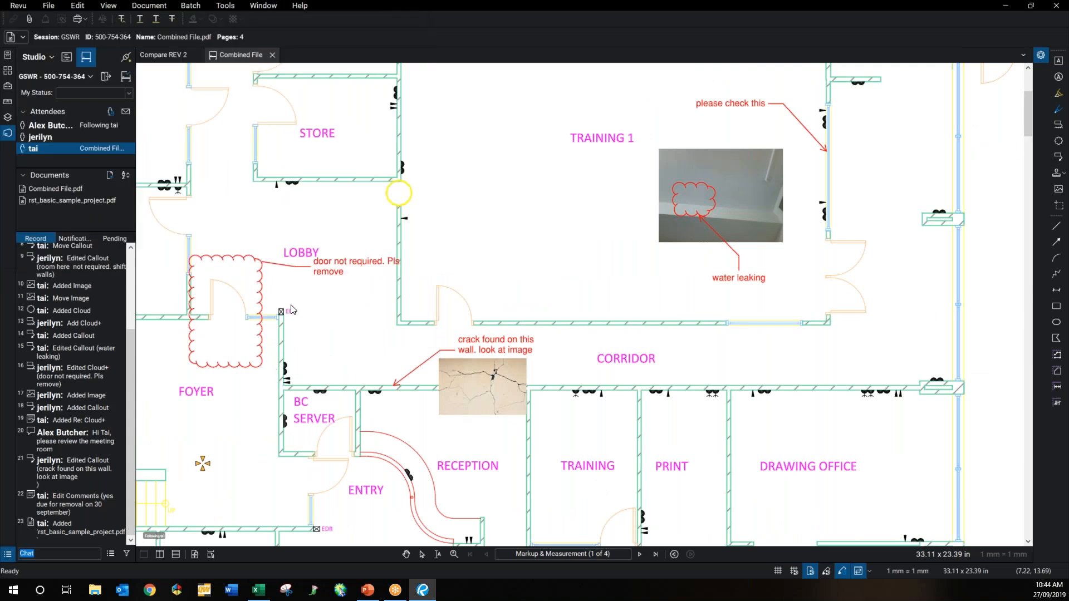
left_click(295, 55)
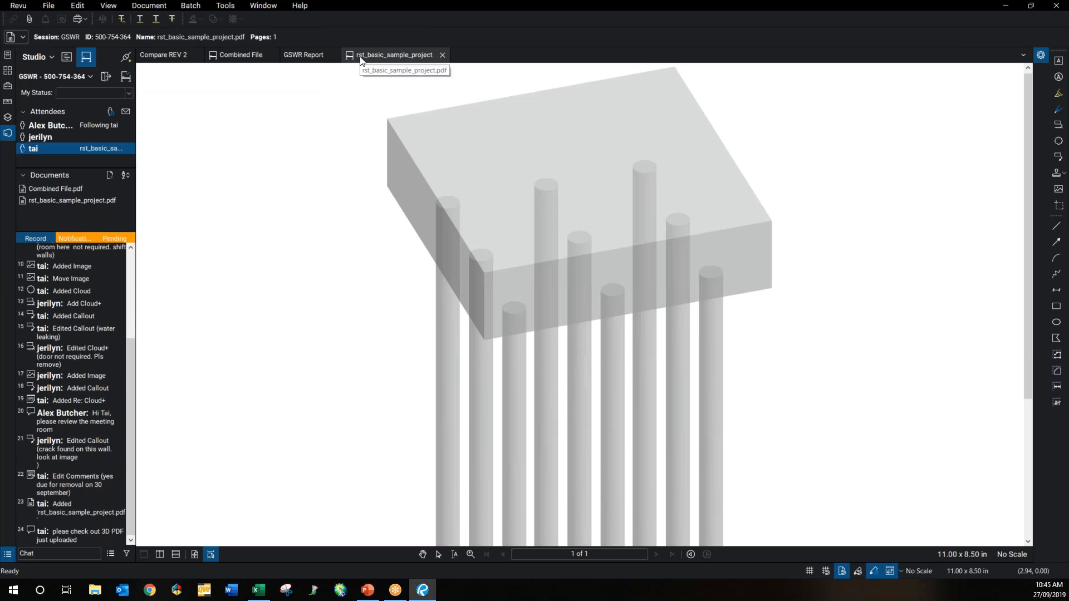
Step: Zoom and rotate the 3D pile-cap model to view the clouded piles
mouse_move(518, 314)
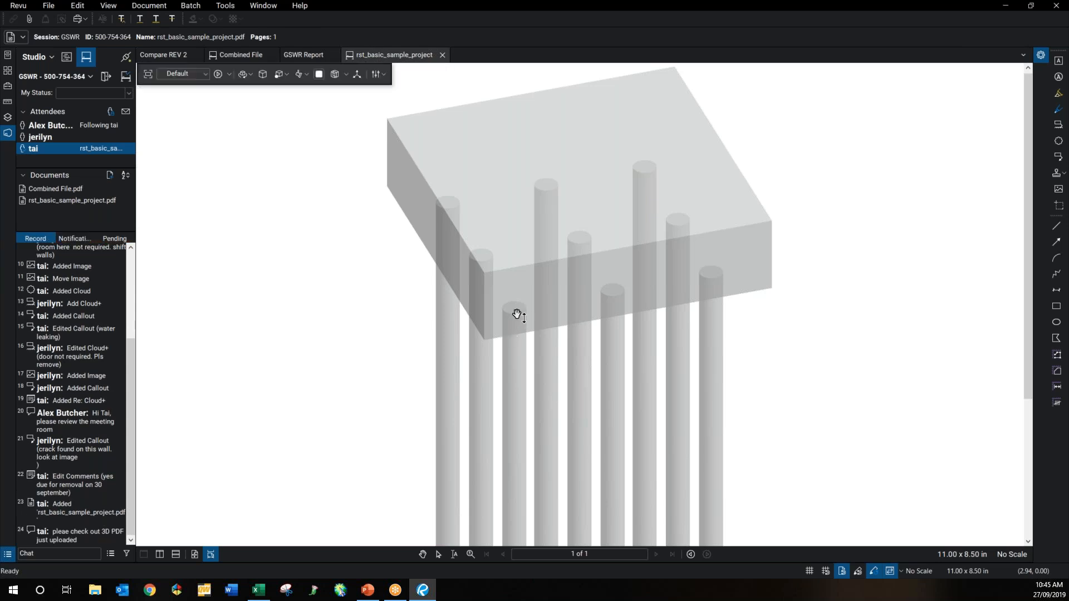
scroll(517, 314, "down", 2)
left_click_drag(546, 296, 334, 248)
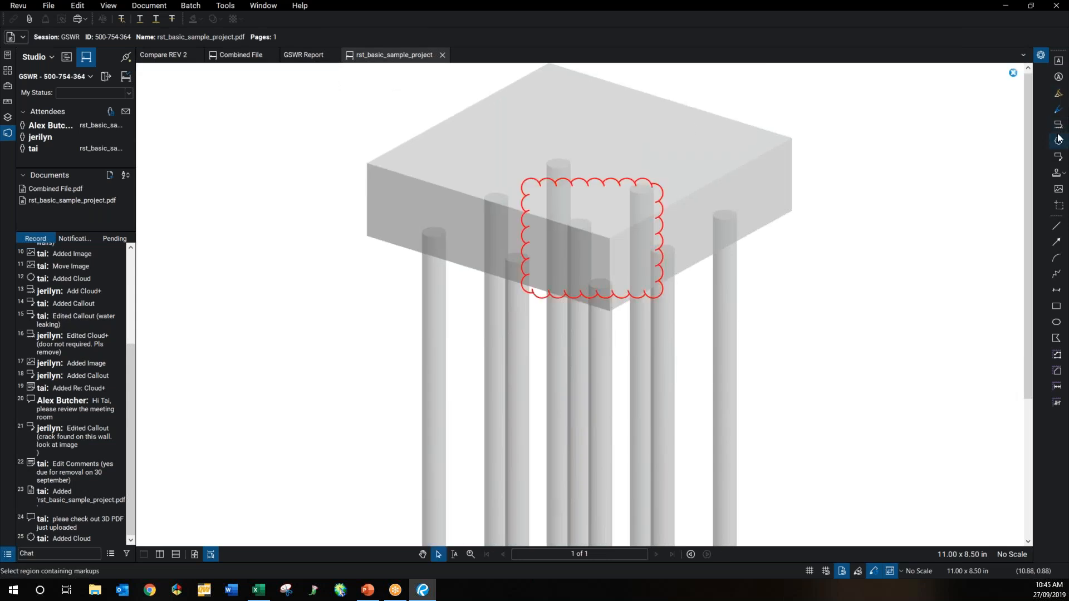
Step: Add a Cloud+ on the pile-cap top with callout 'review this spot', then toggle the markup view
key("c")
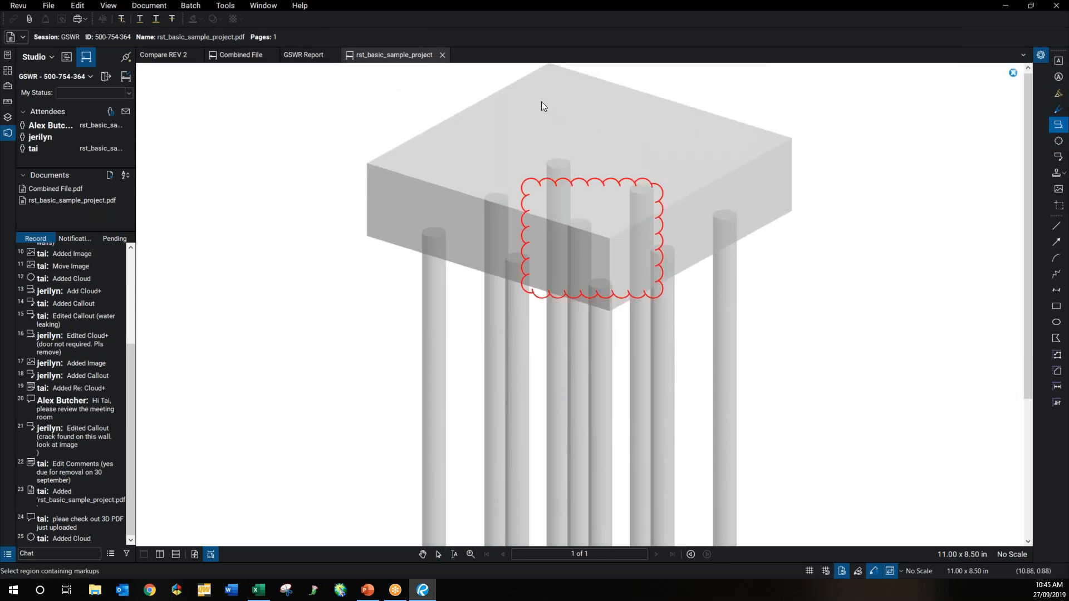
left_click_drag(542, 102, 617, 148)
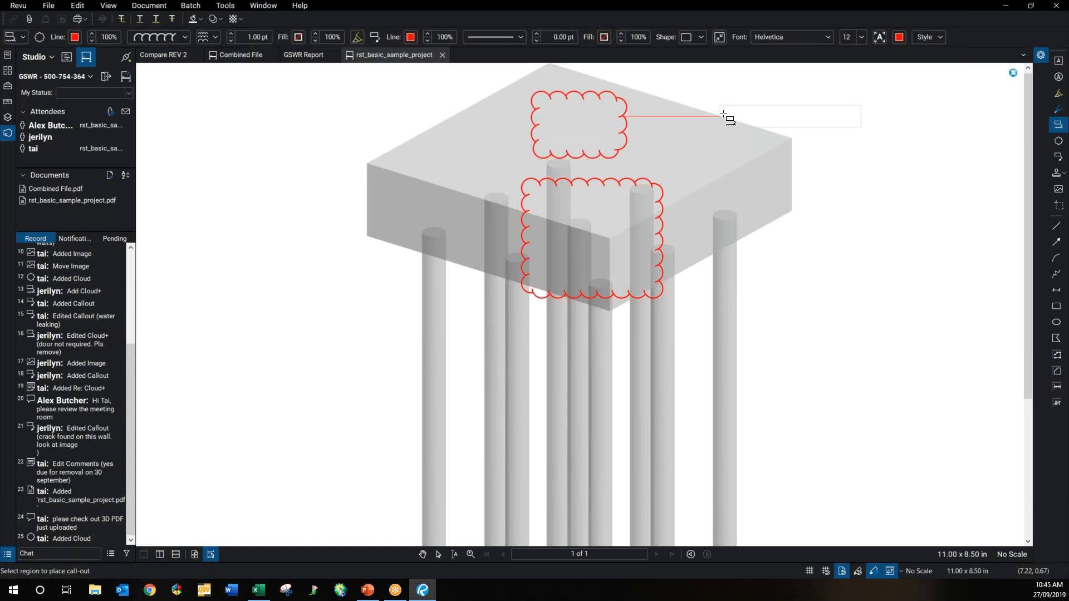
left_click(724, 115)
type("review th")
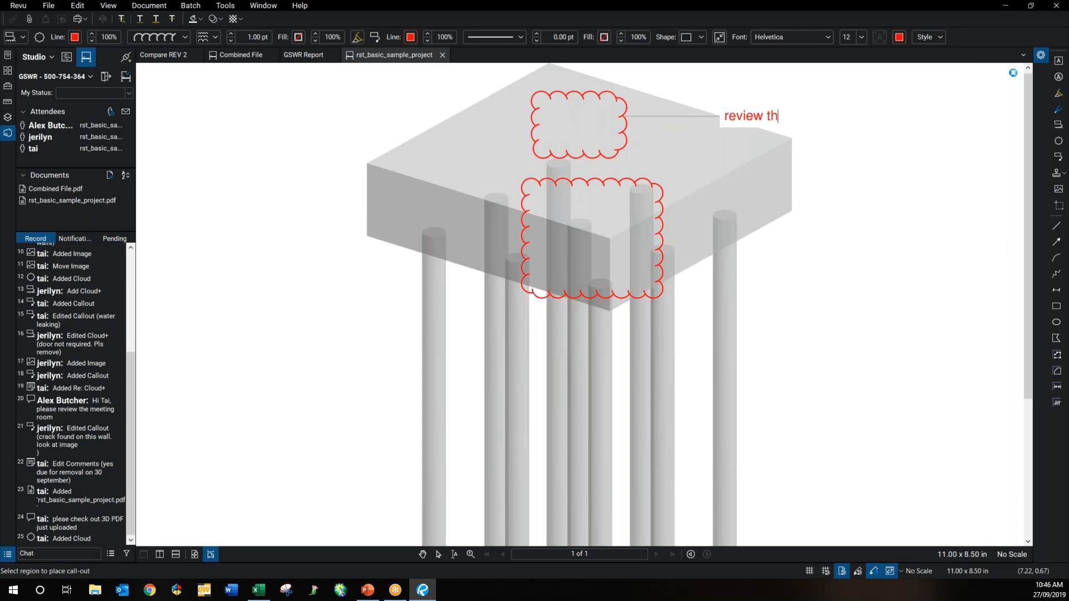
type("is spot")
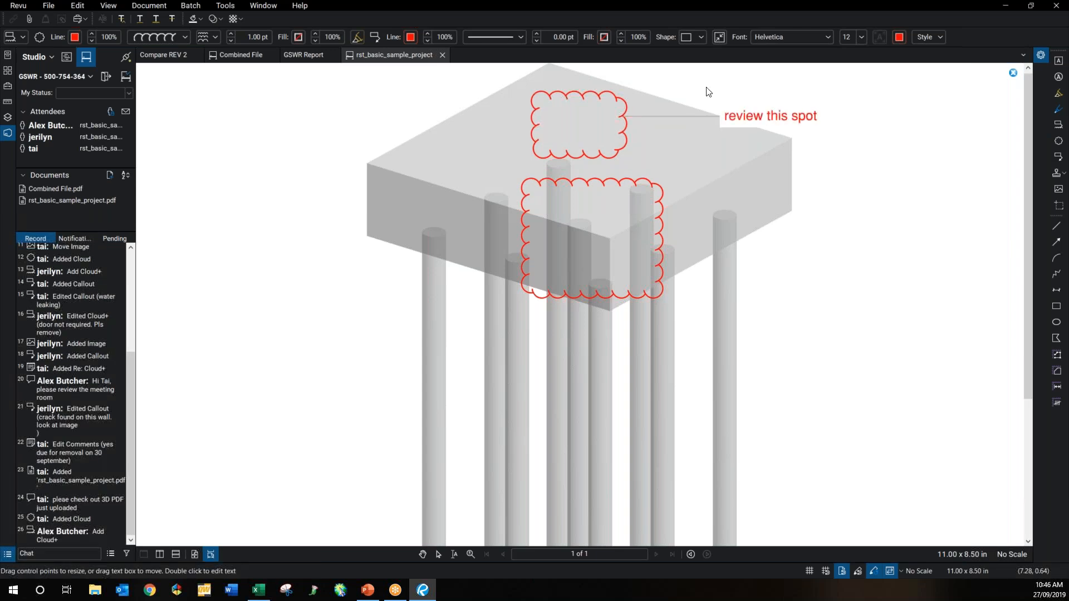
left_click(706, 92)
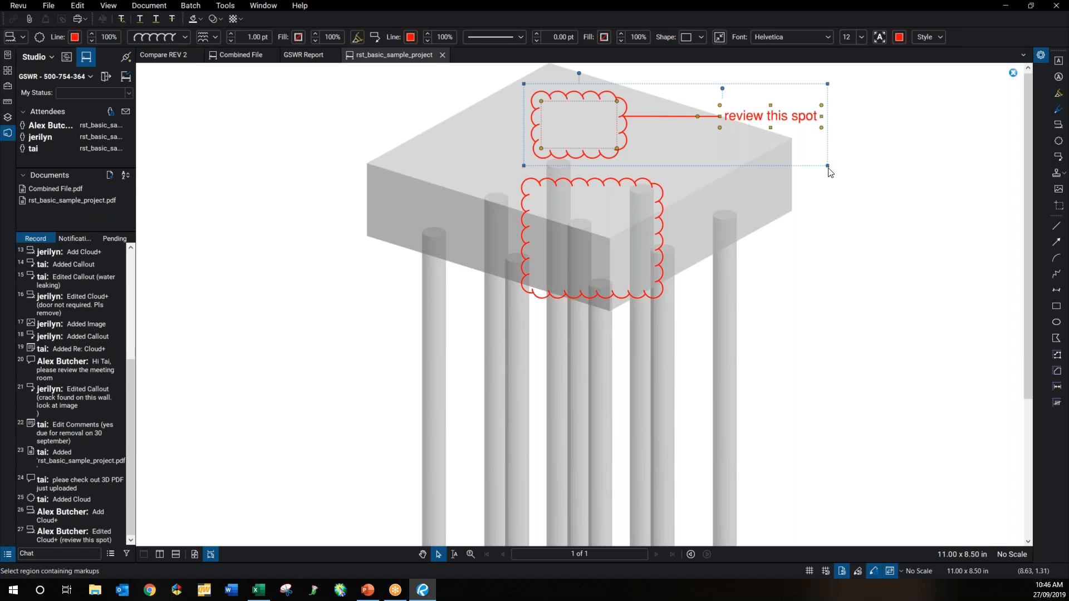
left_click(1014, 73)
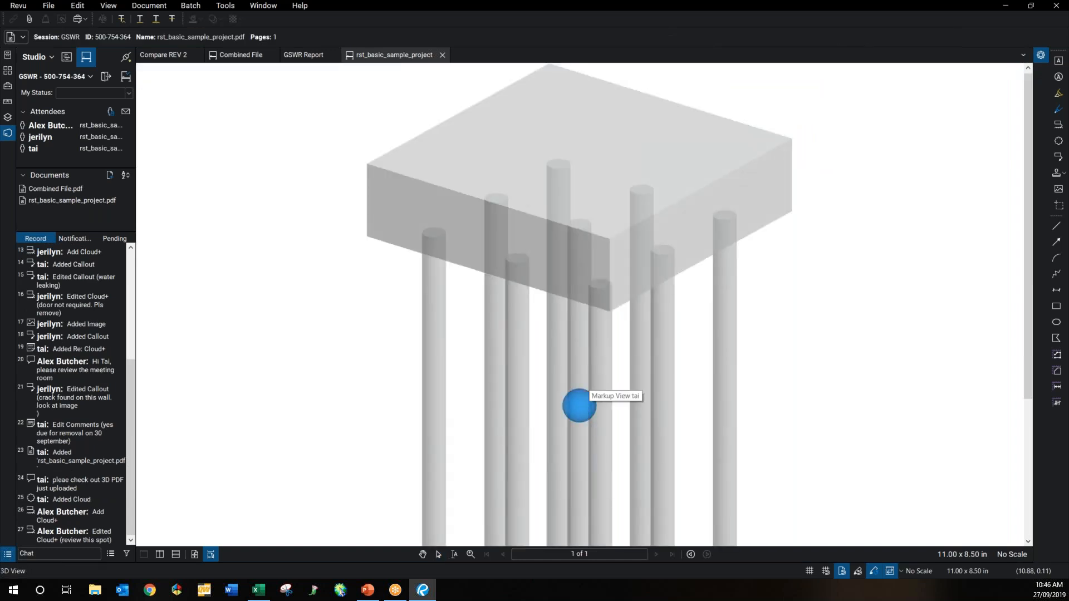
left_click(582, 408)
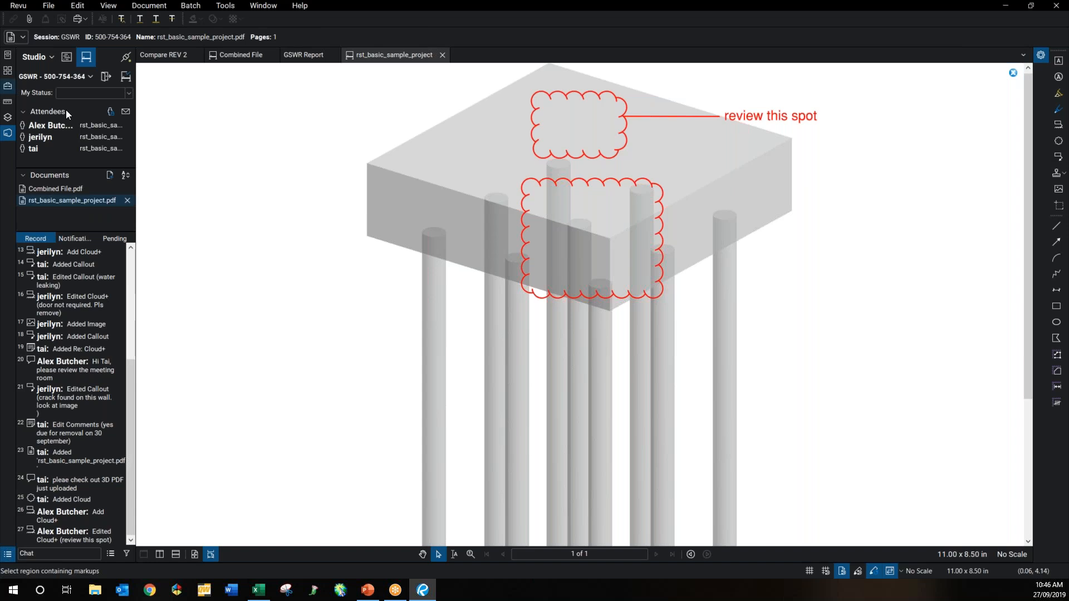
Step: Finish the GSWR session with report generation off and session files not saved
left_click(126, 78)
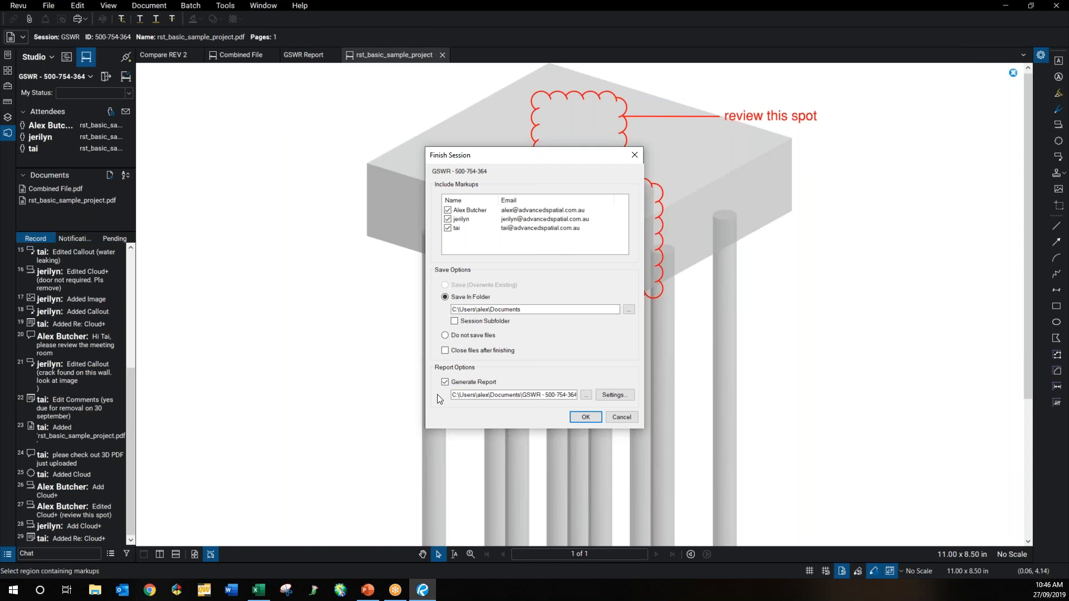
left_click(445, 381)
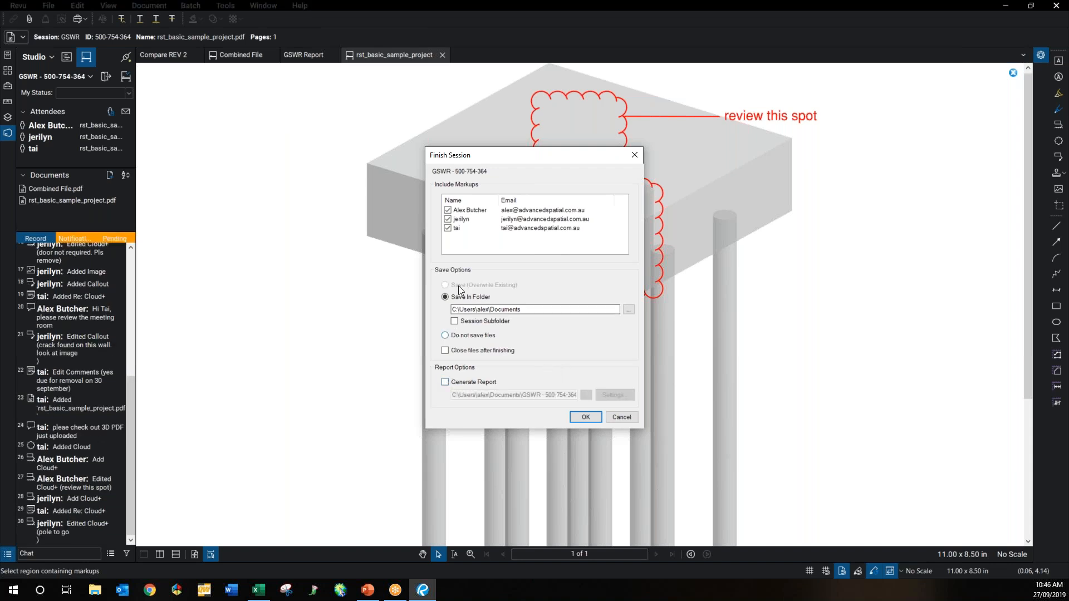
left_click(445, 336)
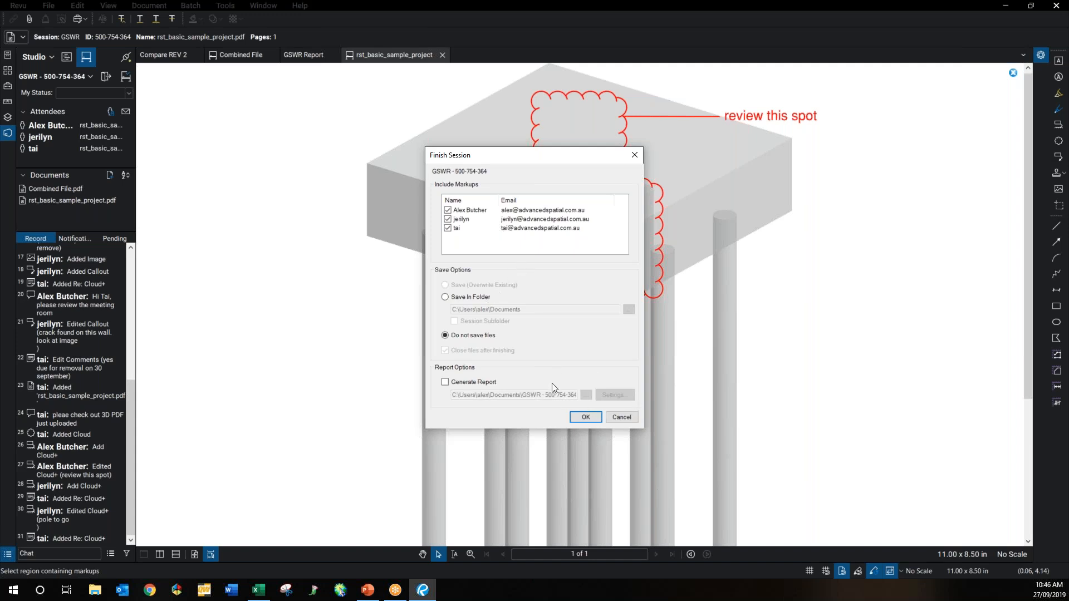
left_click(583, 418)
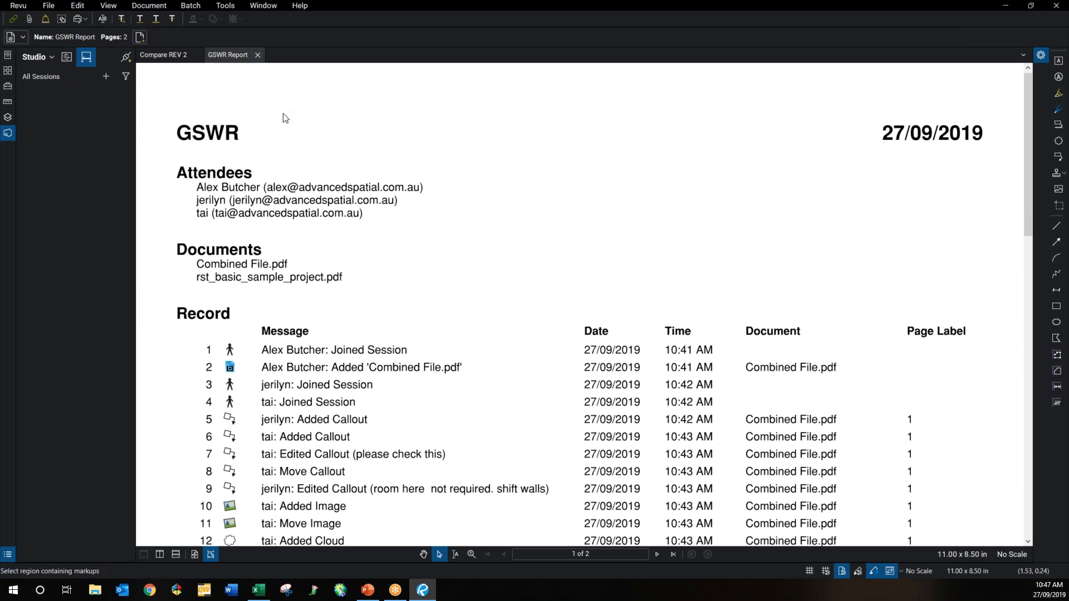
Step: Close the GSWR Report and show the PowerPoint slide show on the Questions? slide
left_click(257, 55)
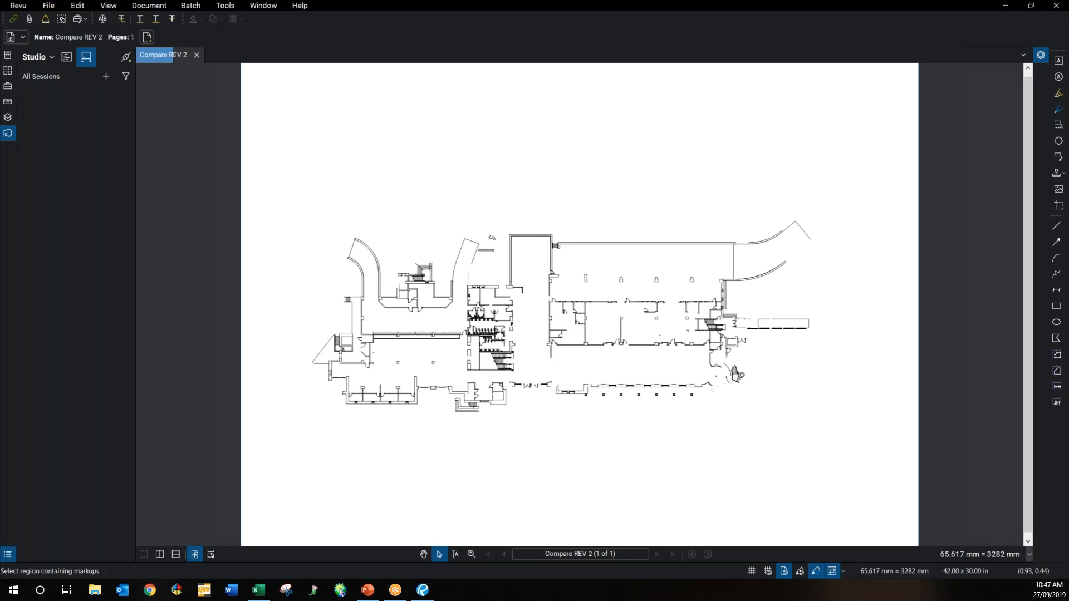
left_click(367, 595)
left_click(451, 340)
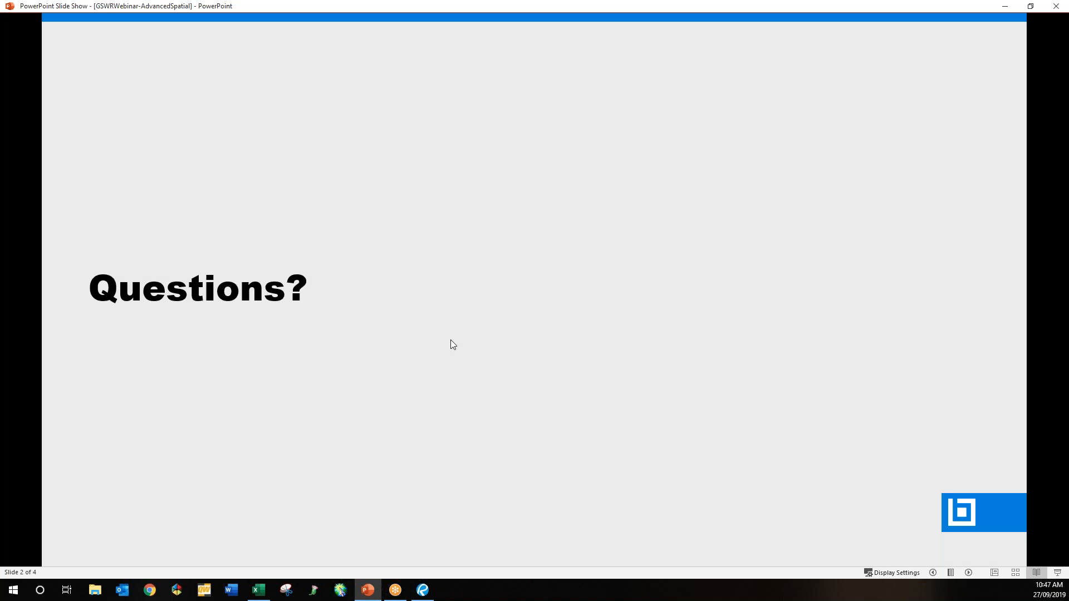
left_click(450, 340)
key("Left")
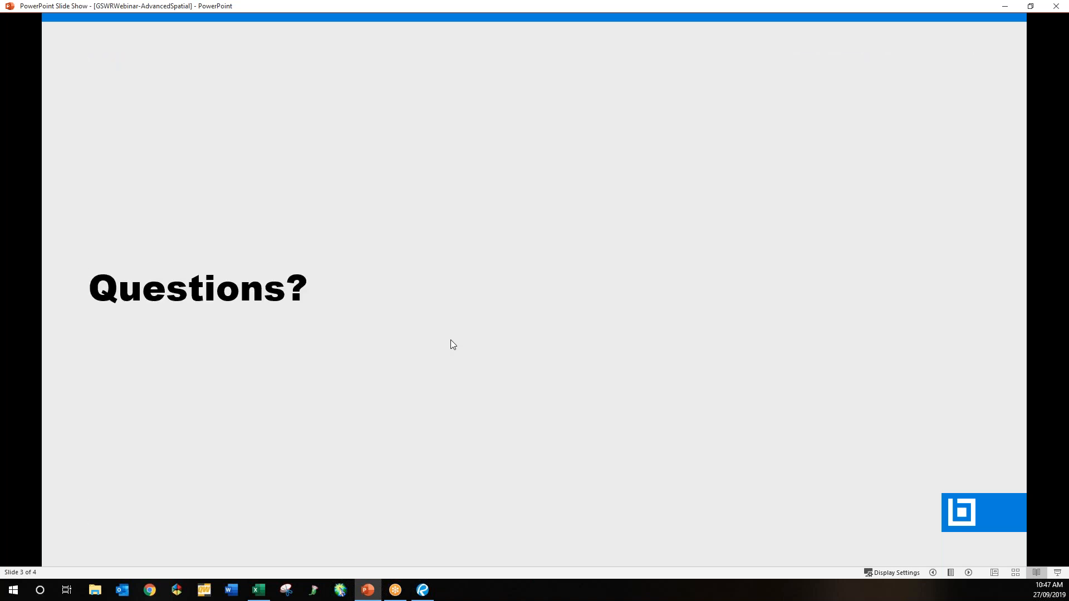